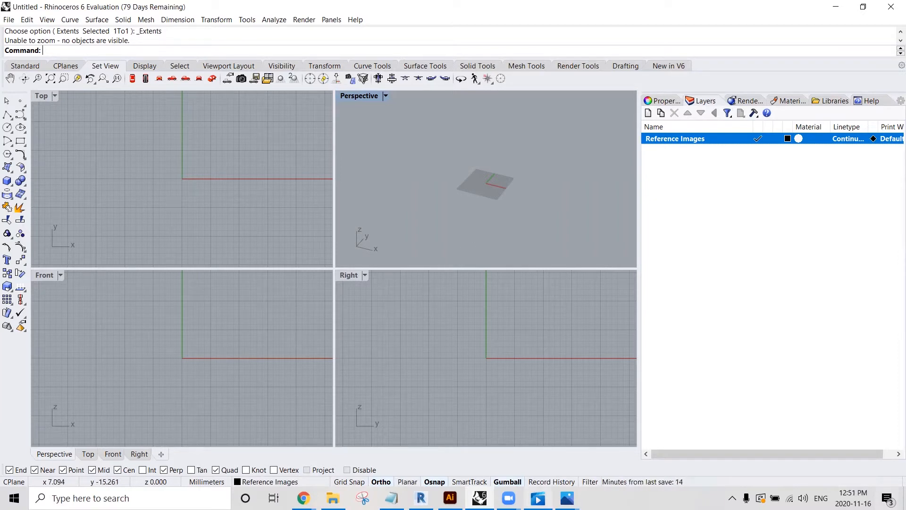
# - Switch to Photos and view the mushroom exercise sketch and the dimensioned reference image
pyautogui.click(567, 497)
pyautogui.click(515, 428)
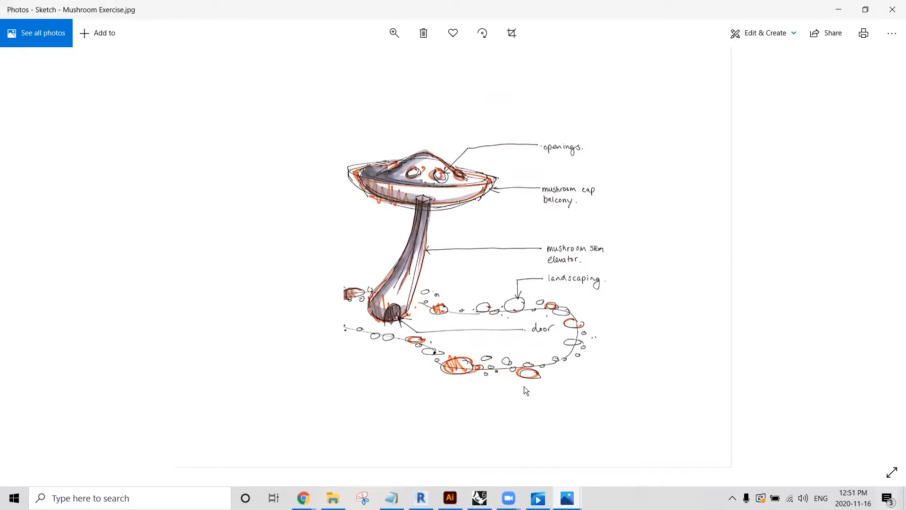
pyautogui.moveTo(562, 486)
pyautogui.click(597, 429)
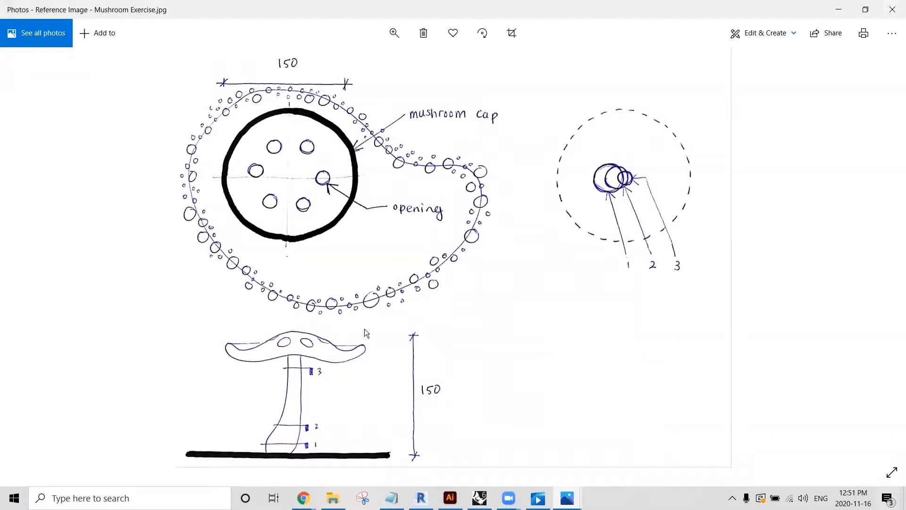
# - Switch to Rhinoceros and load the JPEG "Reference Image - Mushroom Exercise" with the Picture command
pyautogui.click(477, 496)
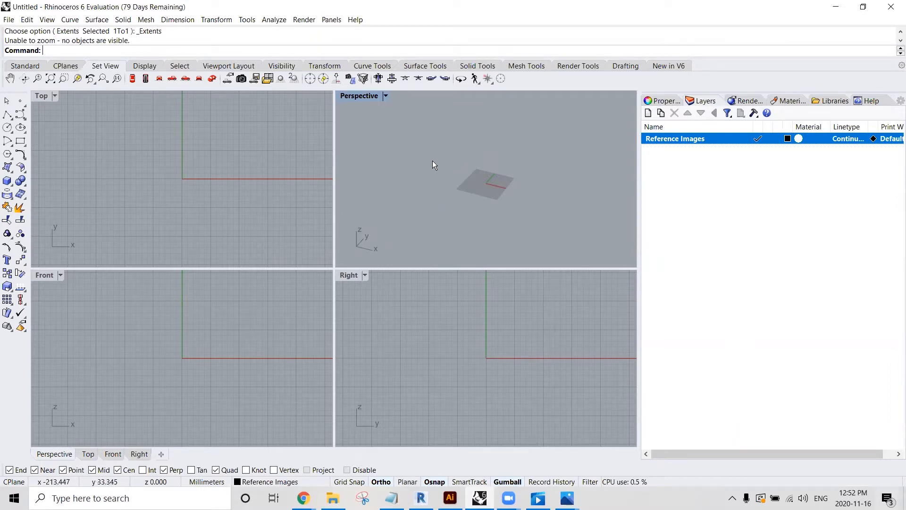
pyautogui.click(96, 20)
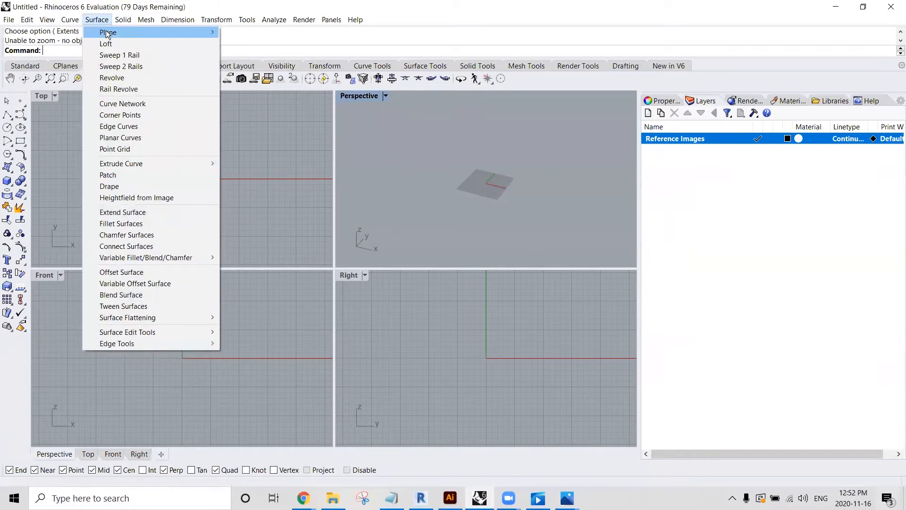
pyautogui.moveTo(111, 32)
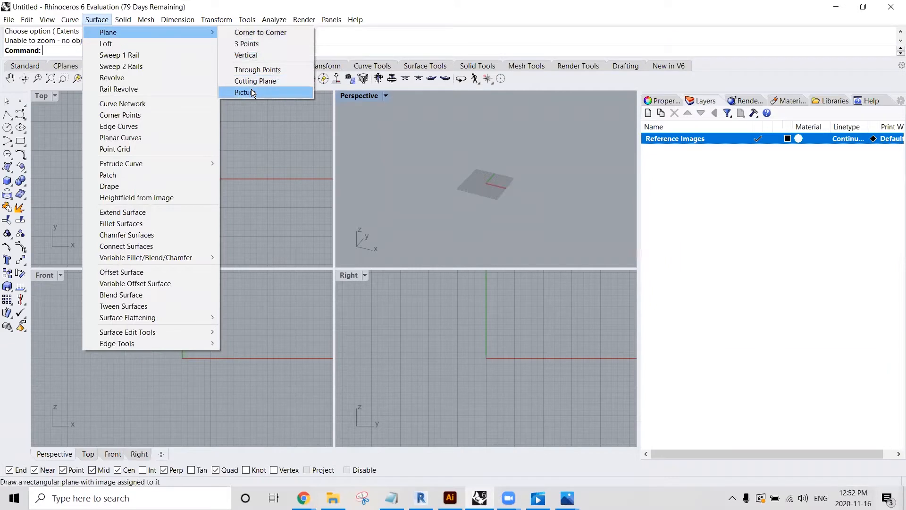
pyautogui.click(427, 133)
pyautogui.write('Picture')
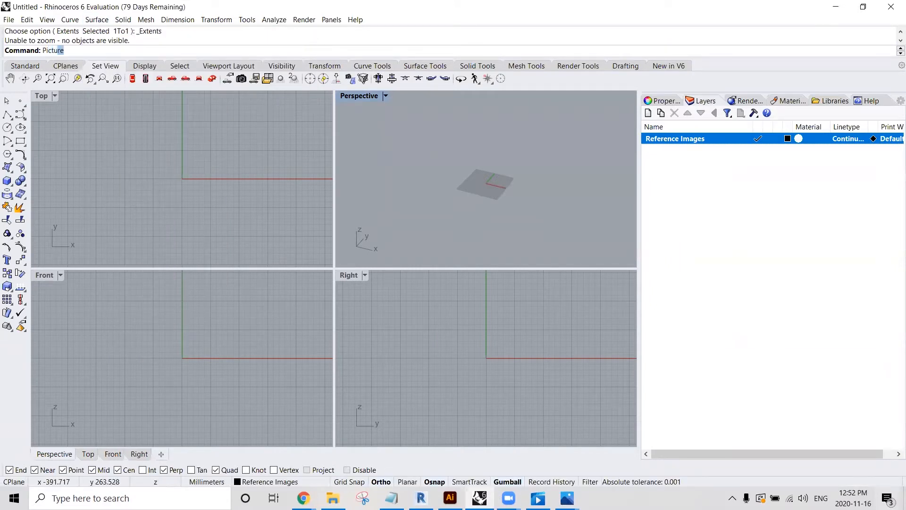
pyautogui.press('Return')
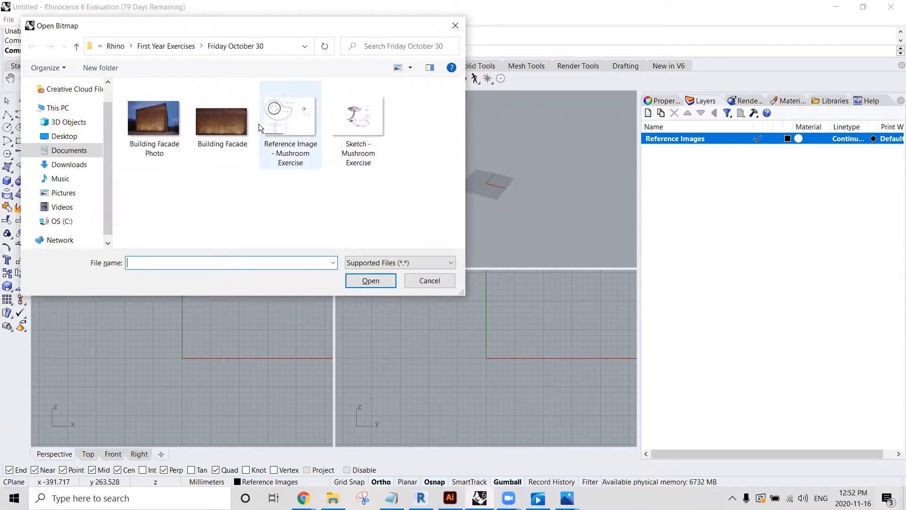
pyautogui.click(406, 262)
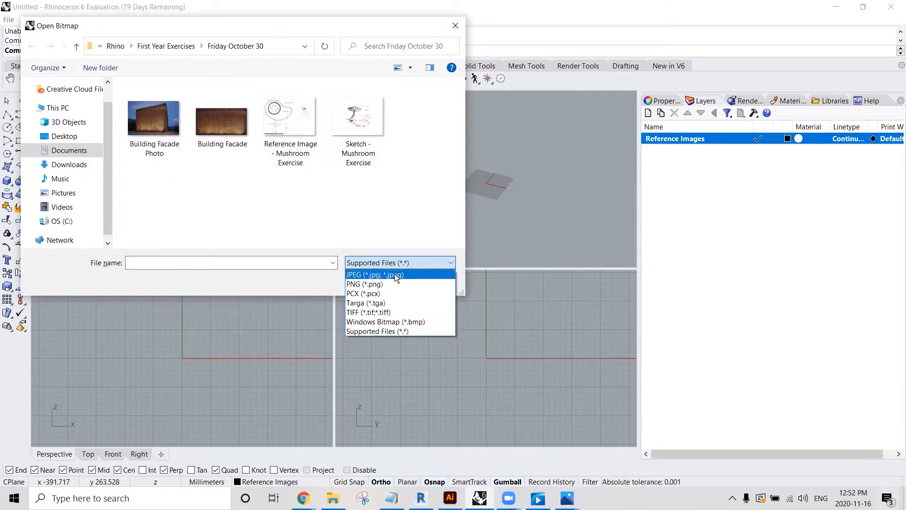
pyautogui.click(395, 274)
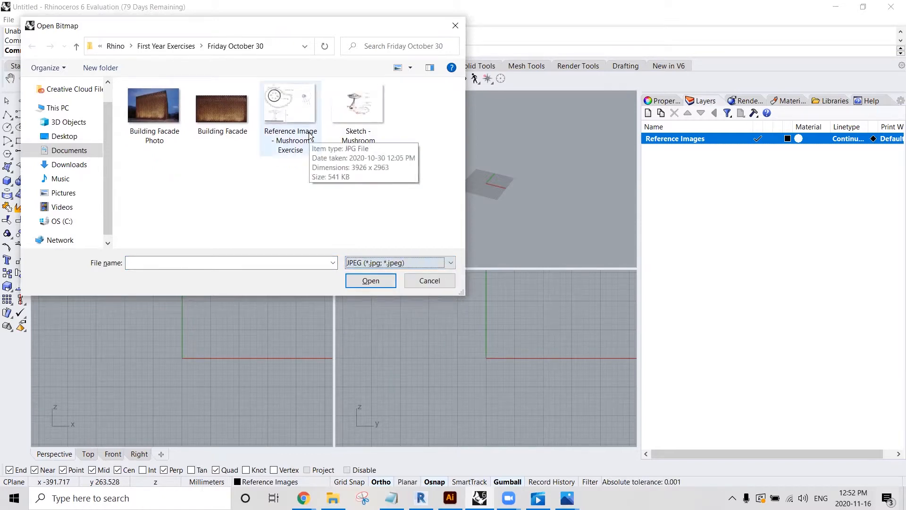
pyautogui.click(288, 116)
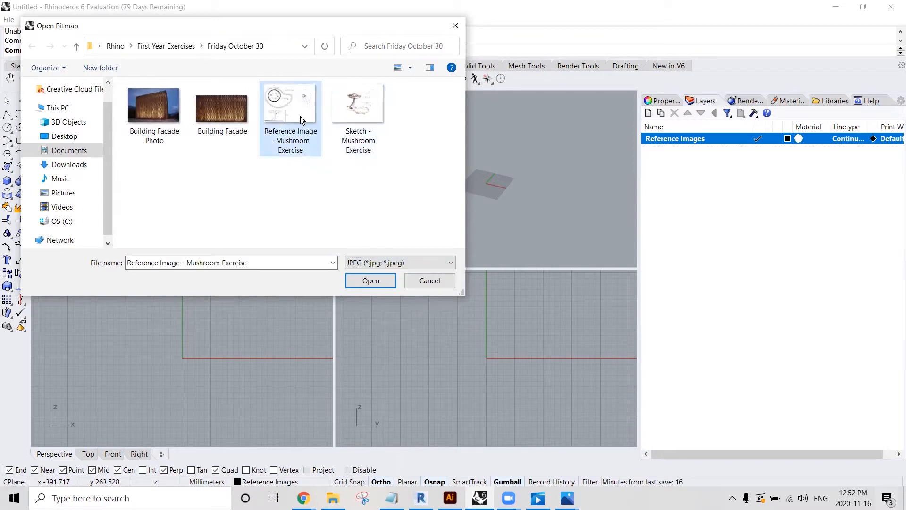
pyautogui.click(371, 281)
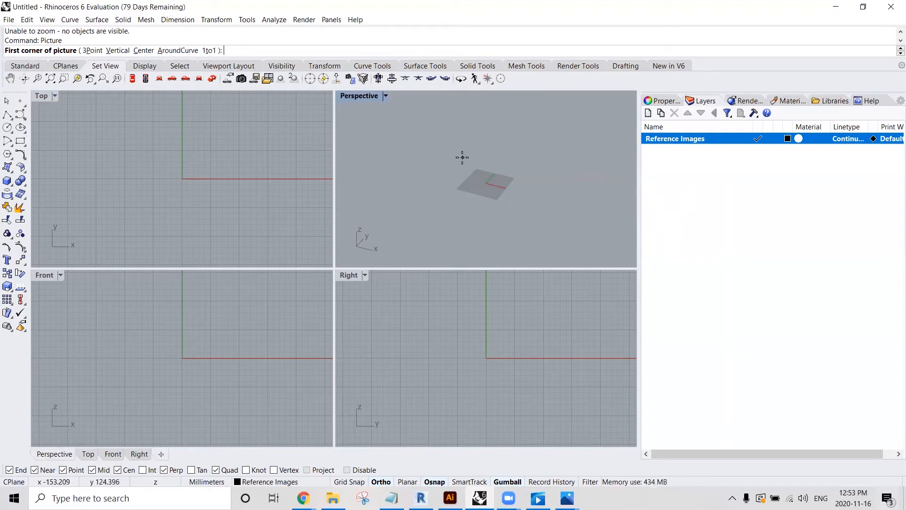
# - Place the picture flat on the ground plane with its first corner at 0,0, about 600 mm wide
pyautogui.write('0,0')
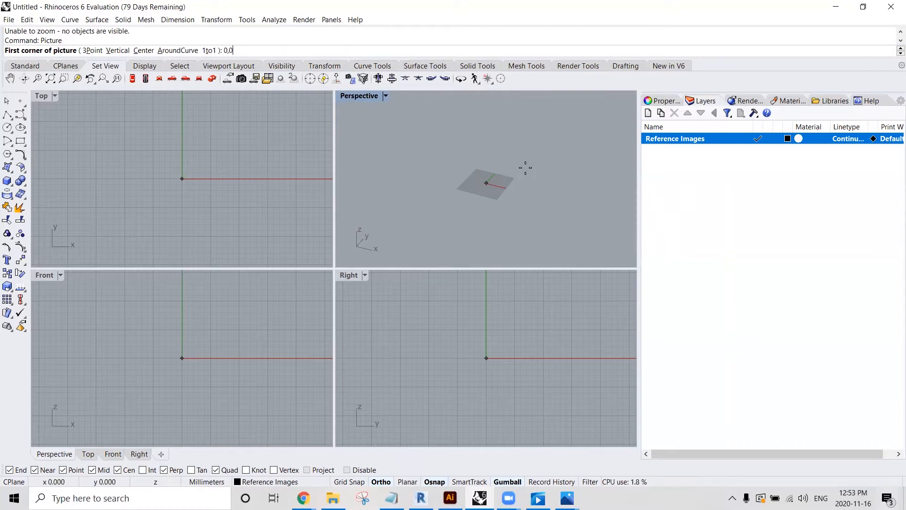
pyautogui.press('Return')
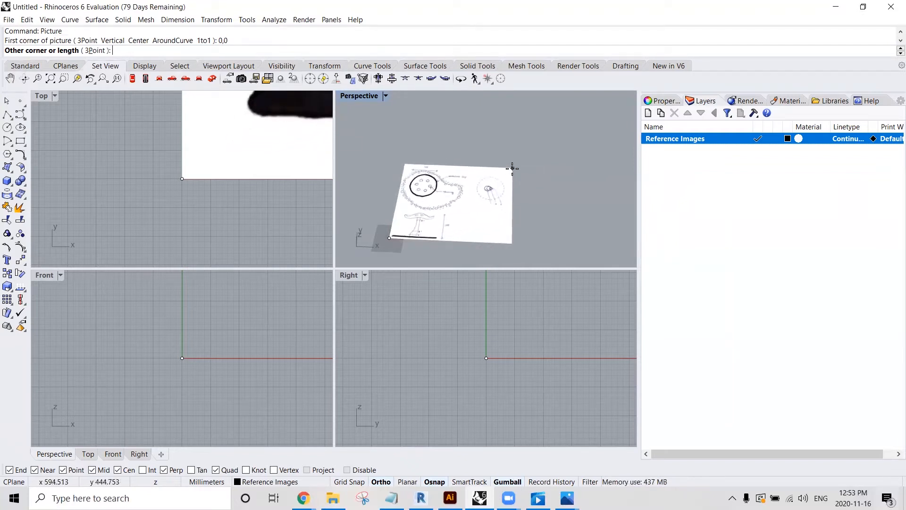
pyautogui.click(514, 165)
pyautogui.moveTo(500, 184); pyautogui.dragTo(495, 160, button='right')
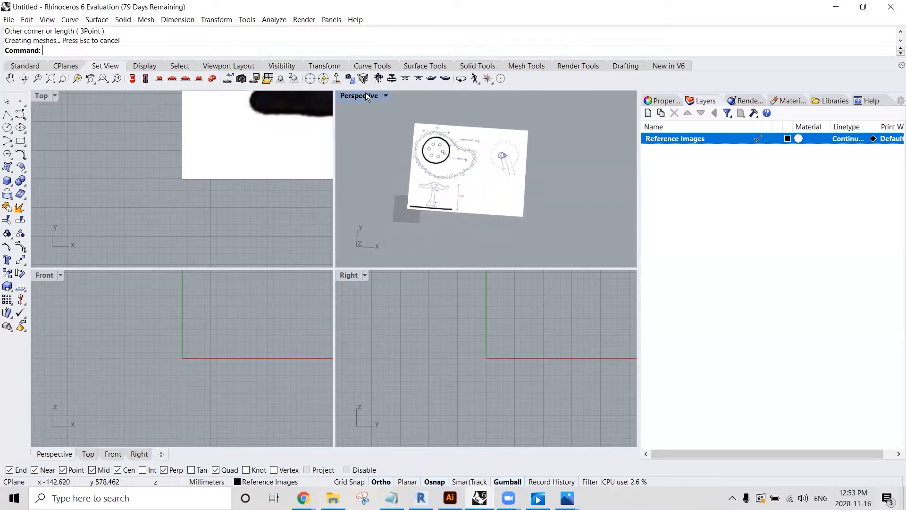
# - Maximize the Top viewport and select the placed reference picture
pyautogui.doubleClick(44, 94)
pyautogui.scroll(-10, 255, 220)
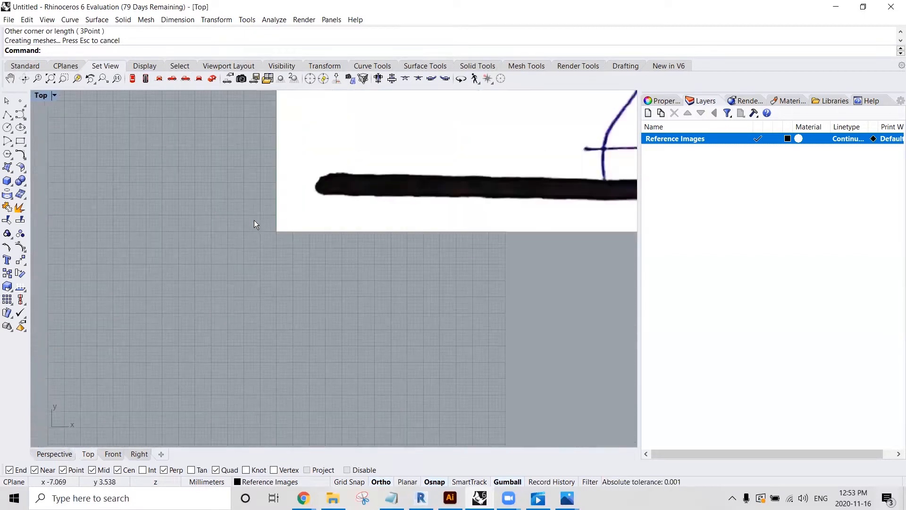
pyautogui.scroll(8, 367, 198)
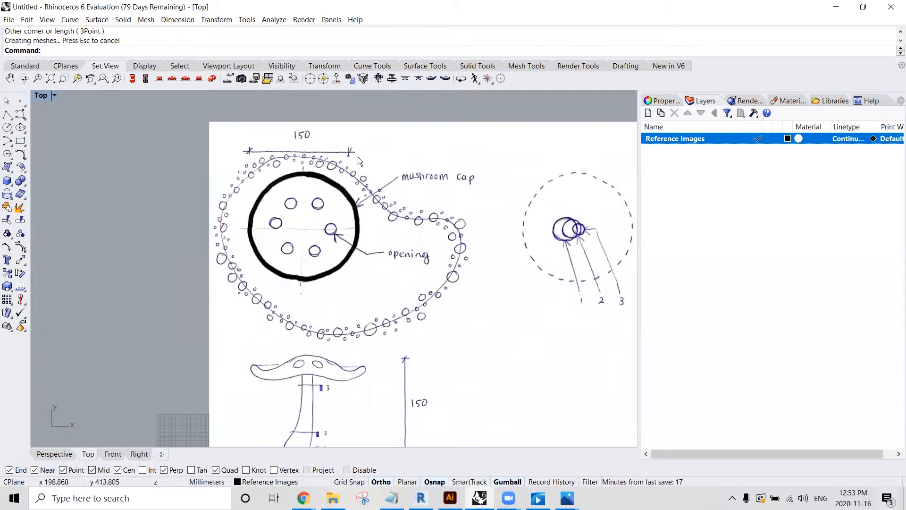
pyautogui.scroll(-2, 361, 159)
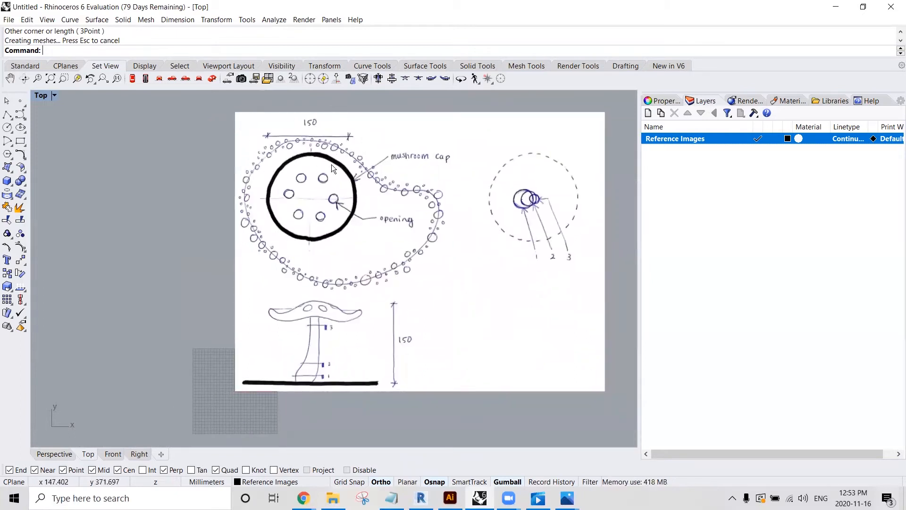
pyautogui.moveTo(400, 212); pyautogui.dragTo(407, 264, button='right')
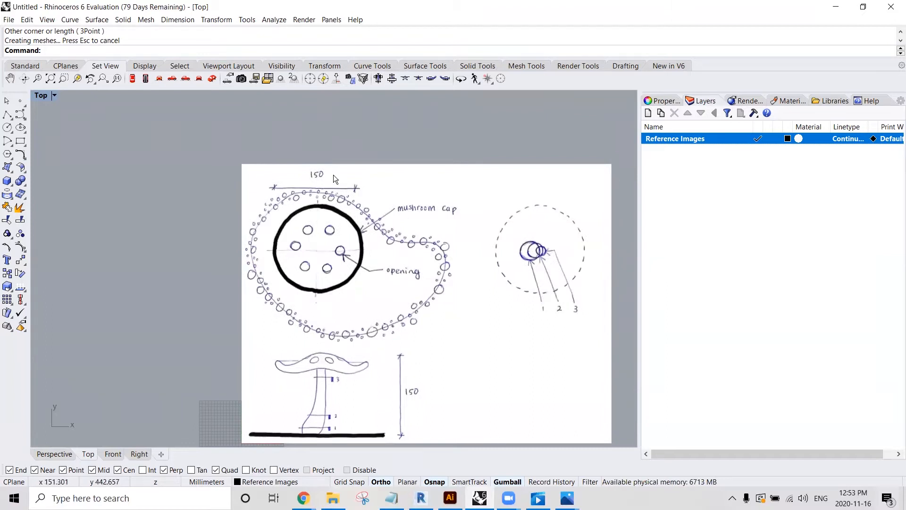
pyautogui.click(332, 175)
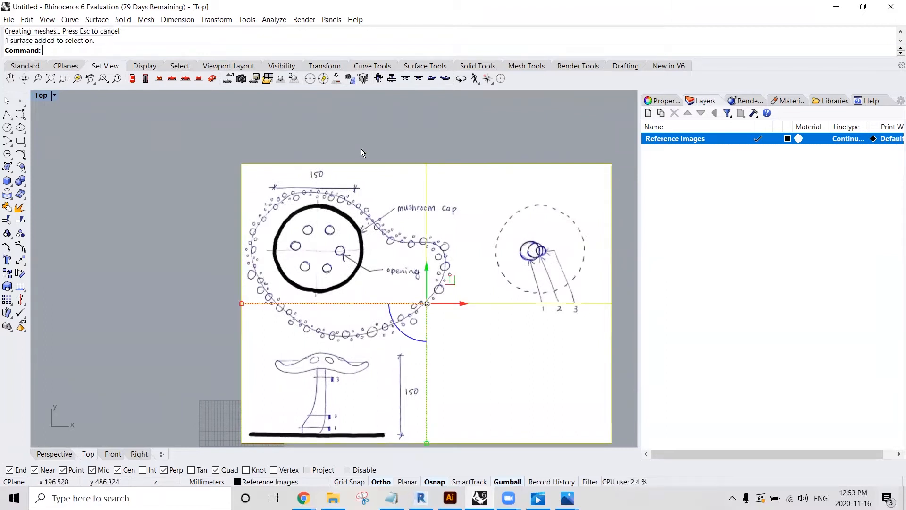
# - Draw a horizontal 150 mm line starting at the left tick of the 150 dimension above the mushroom cap plan
pyautogui.write('line')
pyautogui.press('Return')
pyautogui.scroll(2, 300, 148)
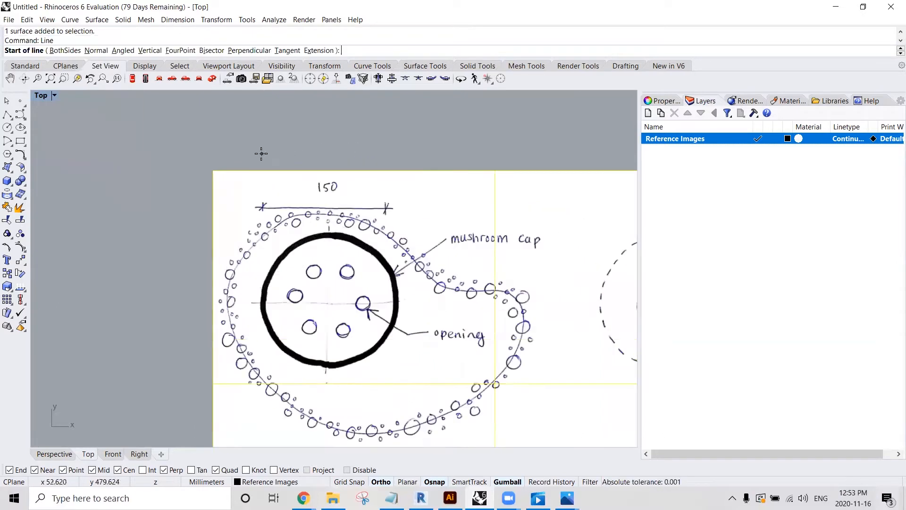
pyautogui.click(261, 206)
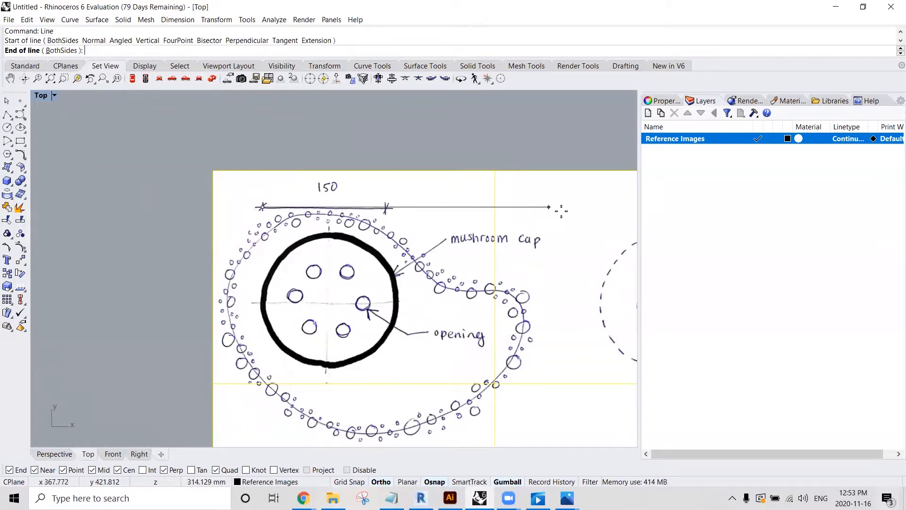
pyautogui.scroll(-3, 550, 209)
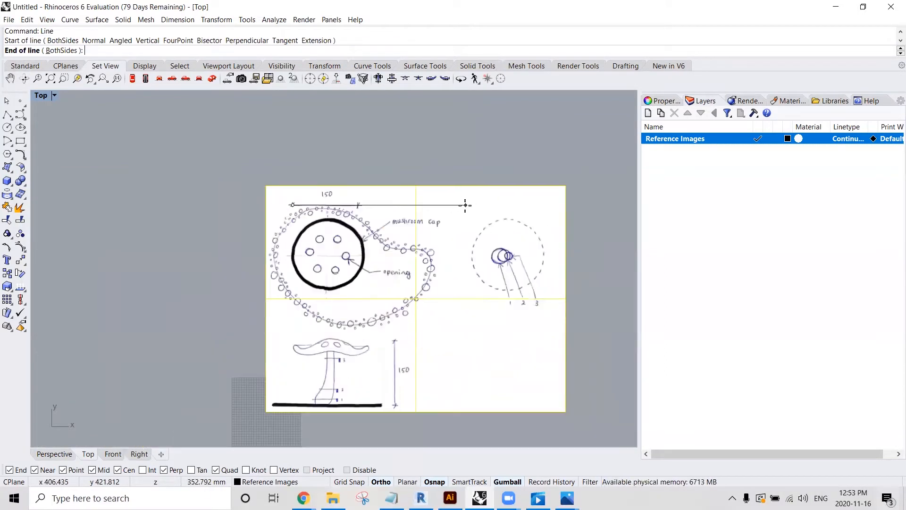
pyautogui.scroll(-3, 465, 205)
pyautogui.moveTo(485, 206); pyautogui.dragTo(424, 211, button='right')
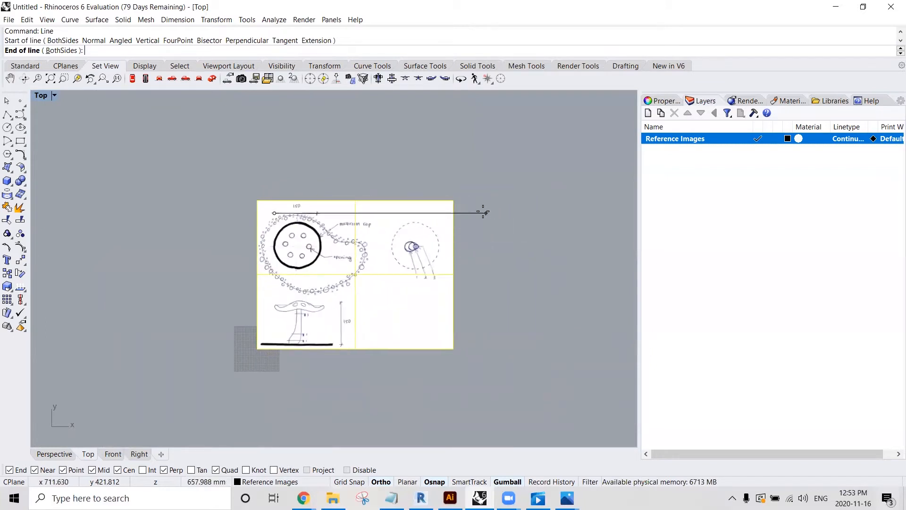
pyautogui.write('150')
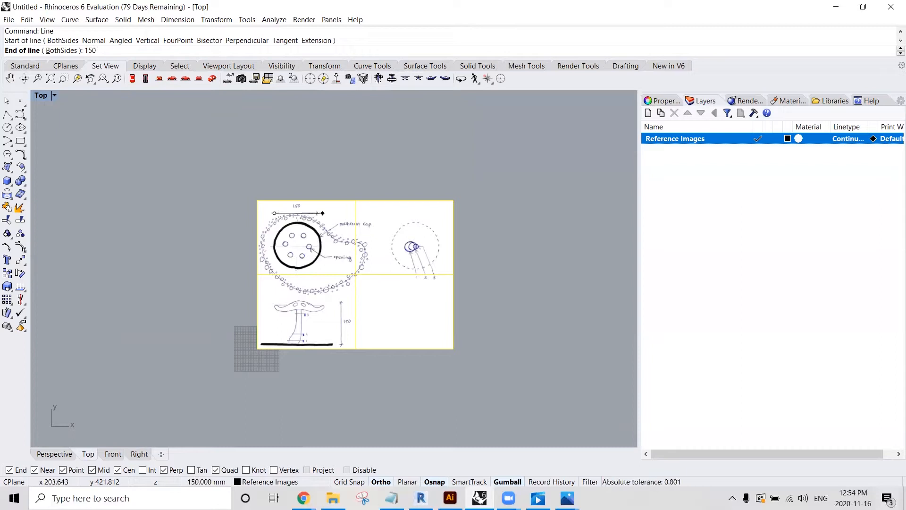
pyautogui.scroll(8, 448, 214)
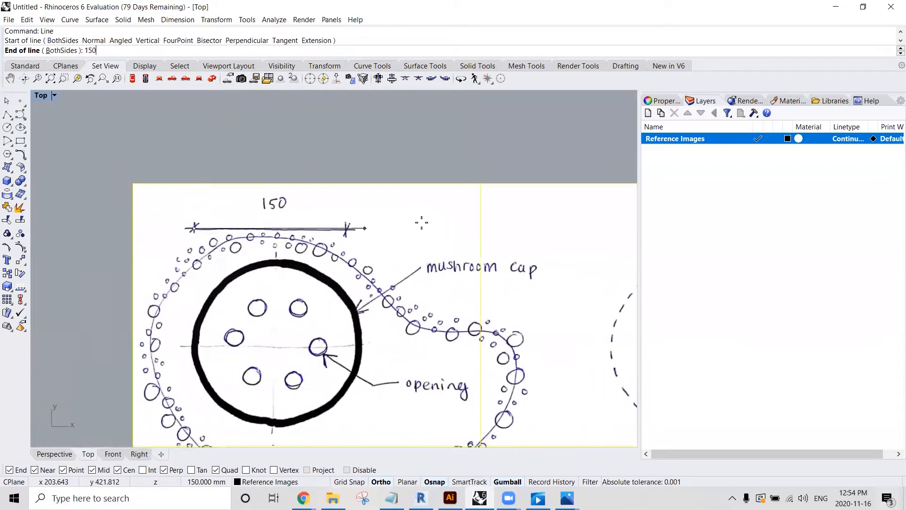
pyautogui.scroll(-4, 232, 151)
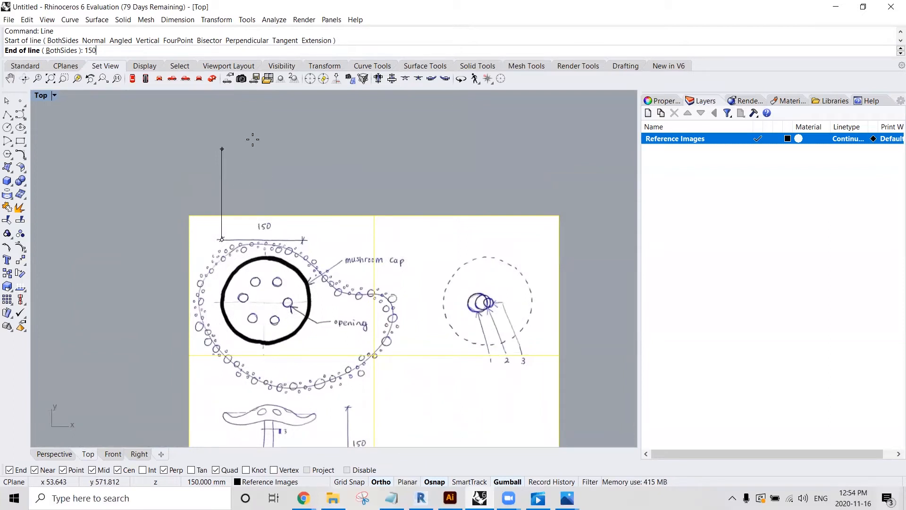
pyautogui.click(347, 230)
pyautogui.click(310, 240)
pyautogui.press('Escape')
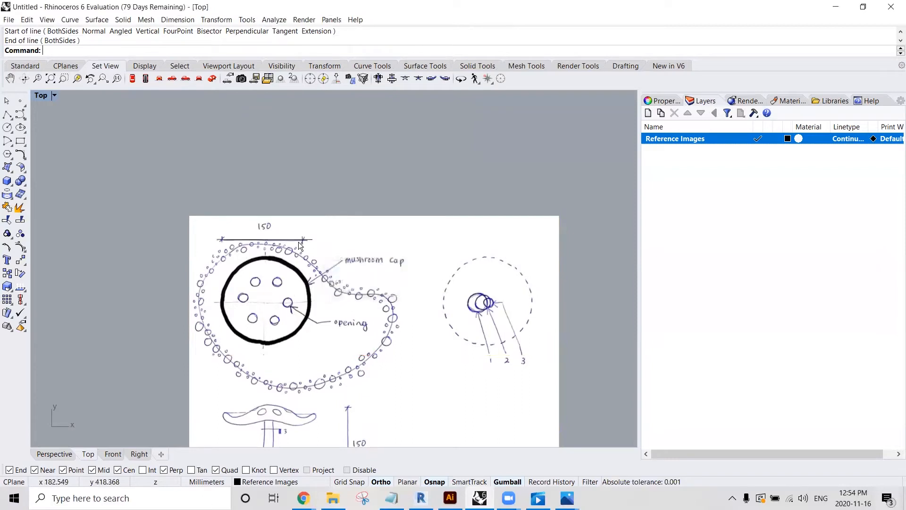
# - Scale the reference picture from the left tick of the 150 dimension so its right tick meets the end of the drawn 150 mm line
pyautogui.scroll(4, 299, 241)
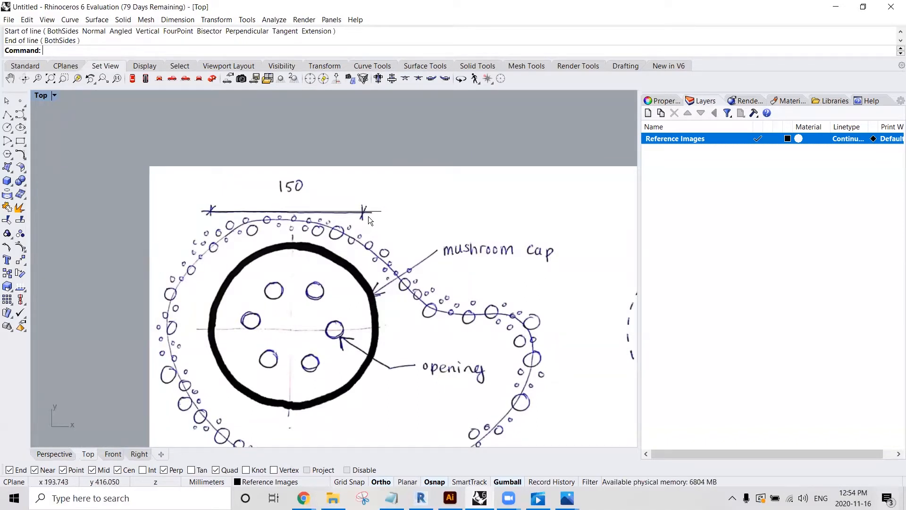
pyautogui.scroll(-4, 267, 248)
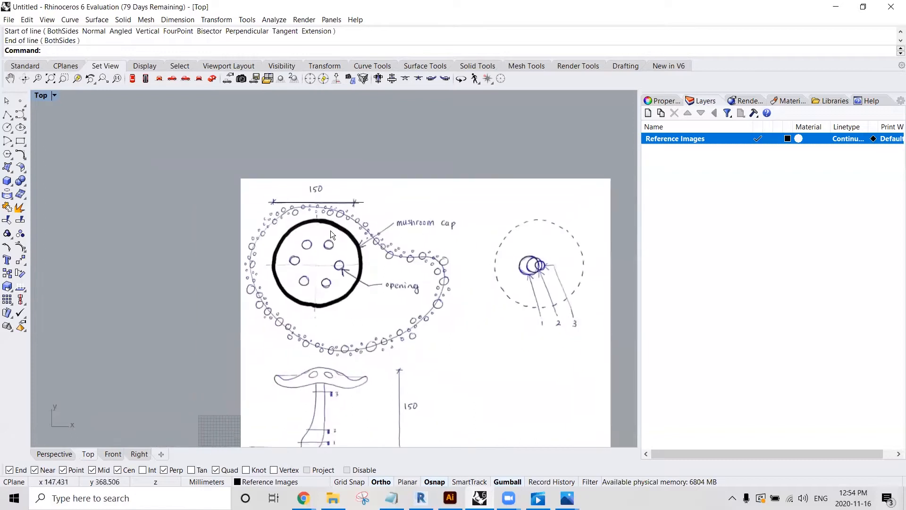
pyautogui.scroll(4, 347, 233)
pyautogui.click(435, 181)
pyautogui.write('Scale')
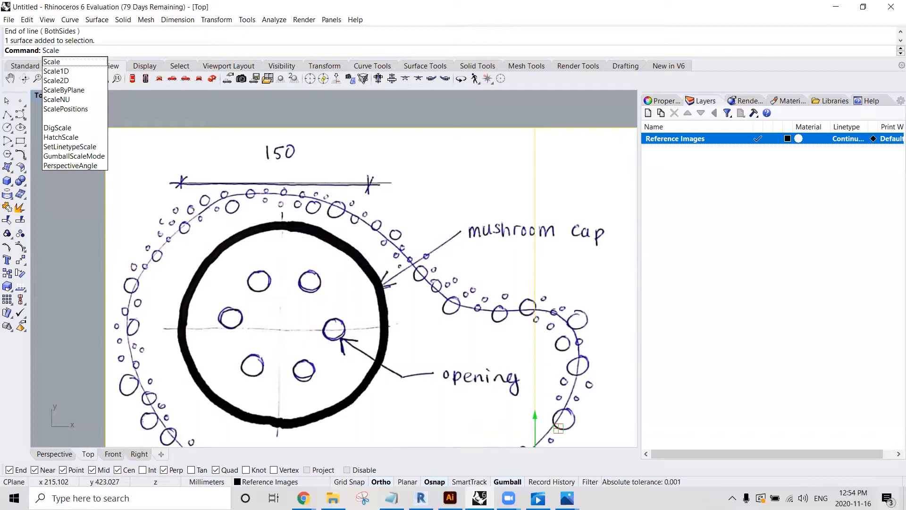
pyautogui.press('Return')
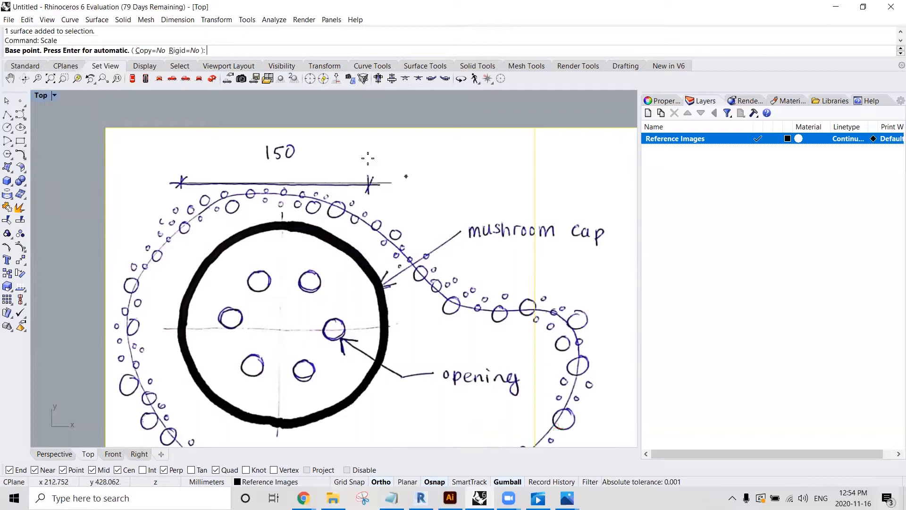
pyautogui.click(178, 181)
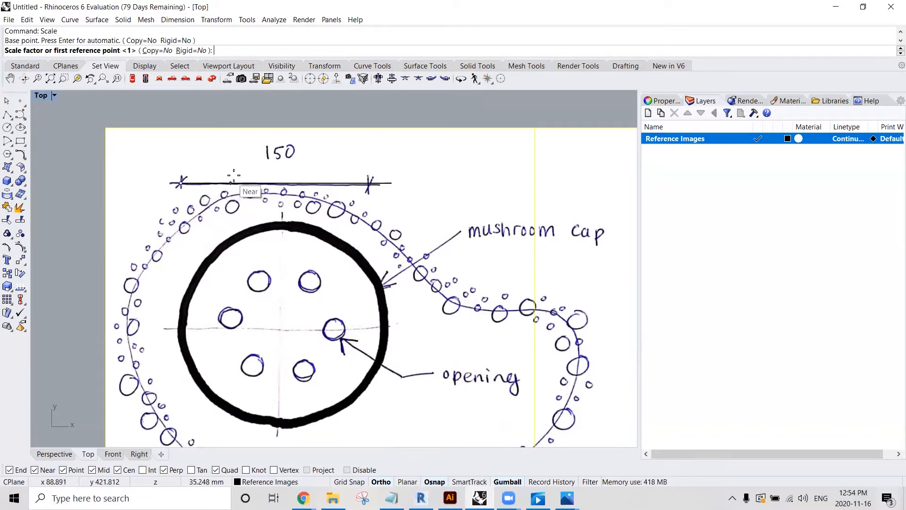
pyautogui.scroll(5, 371, 183)
pyautogui.scroll(2, 400, 181)
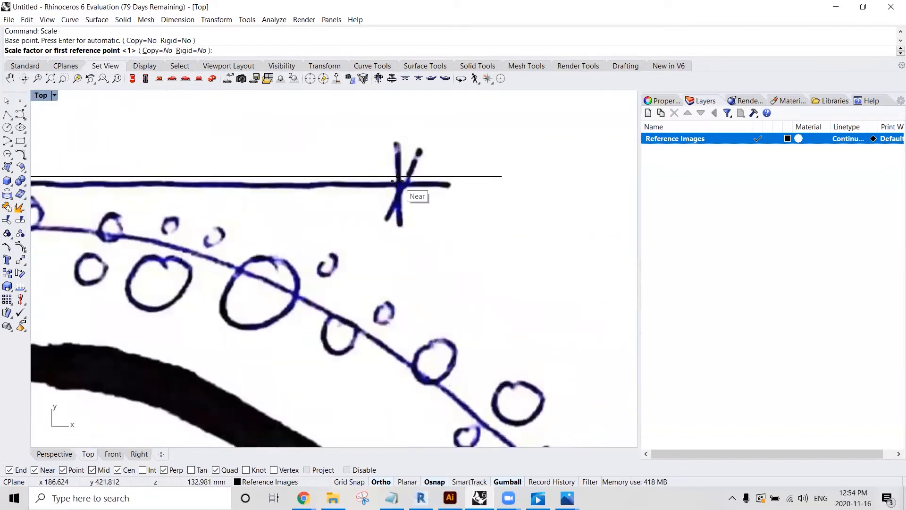
pyautogui.scroll(-2, 398, 180)
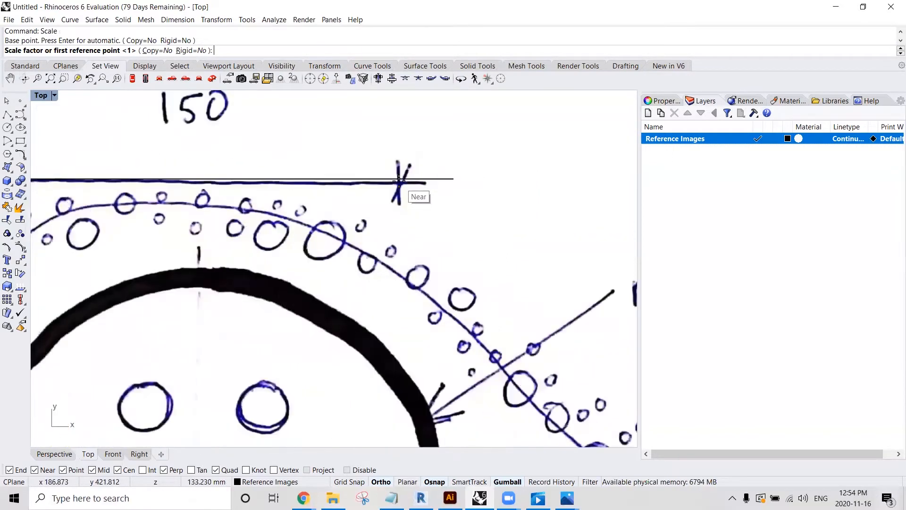
pyautogui.click(399, 180)
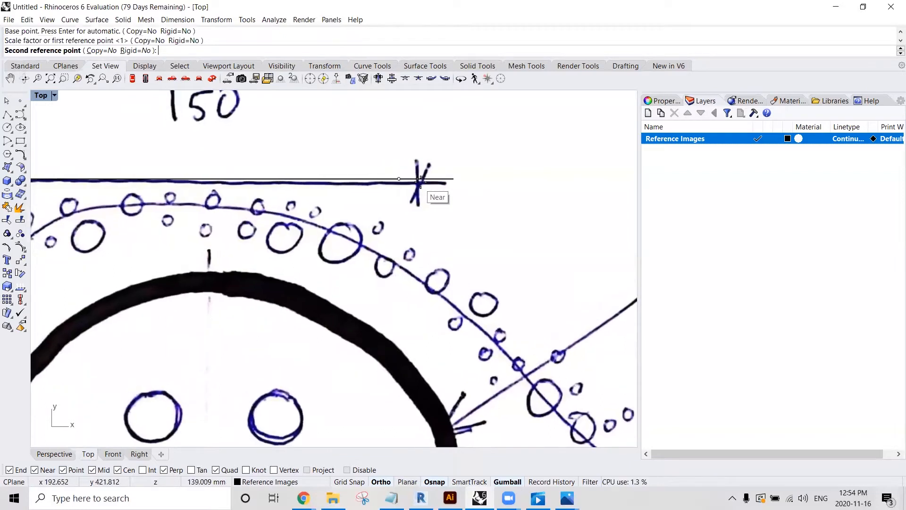
pyautogui.click(448, 179)
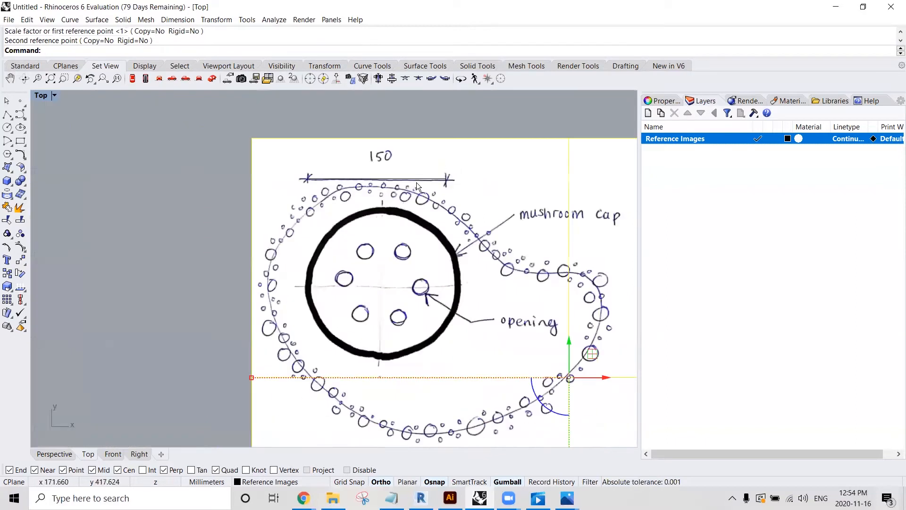
# - Delete the 150 mm guide line above the mushroom cap plan
pyautogui.click(425, 179)
pyautogui.click(455, 206)
pyautogui.press('Delete')
pyautogui.scroll(-6, 406, 201)
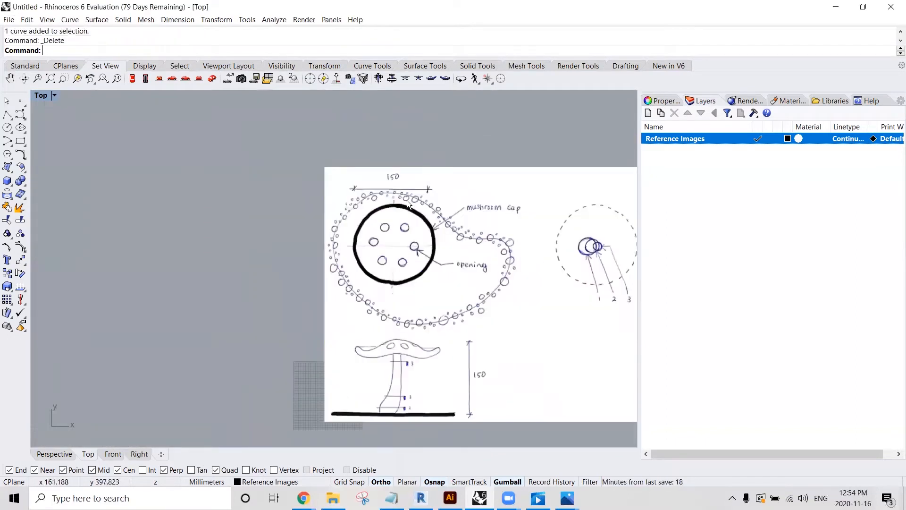
pyautogui.moveTo(416, 218); pyautogui.dragTo(387, 175, button='right')
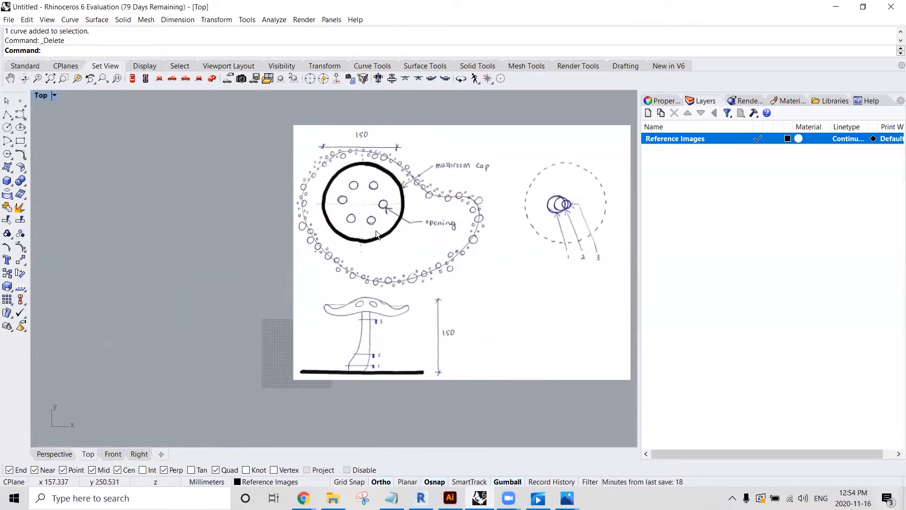
pyautogui.scroll(6, 374, 179)
pyautogui.moveTo(375, 177); pyautogui.dragTo(360, 191, button='right')
pyautogui.scroll(-4, 346, 179)
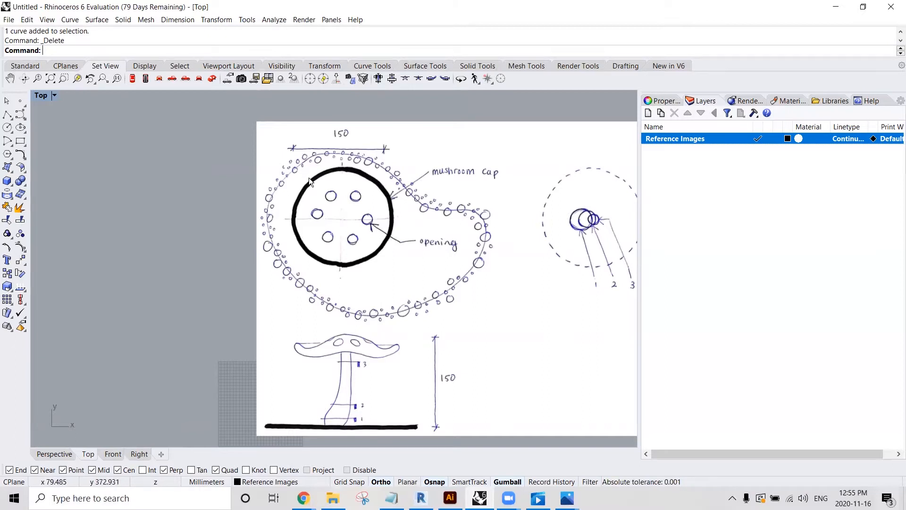
pyautogui.moveTo(319, 180); pyautogui.dragTo(299, 184, button='right')
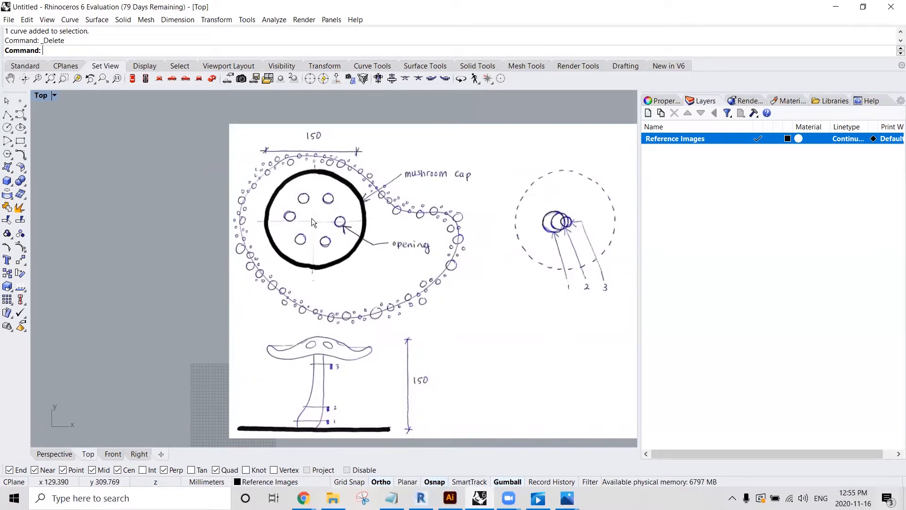
pyautogui.moveTo(311, 218); pyautogui.dragTo(293, 210, button='right')
pyautogui.scroll(-5, 289, 202)
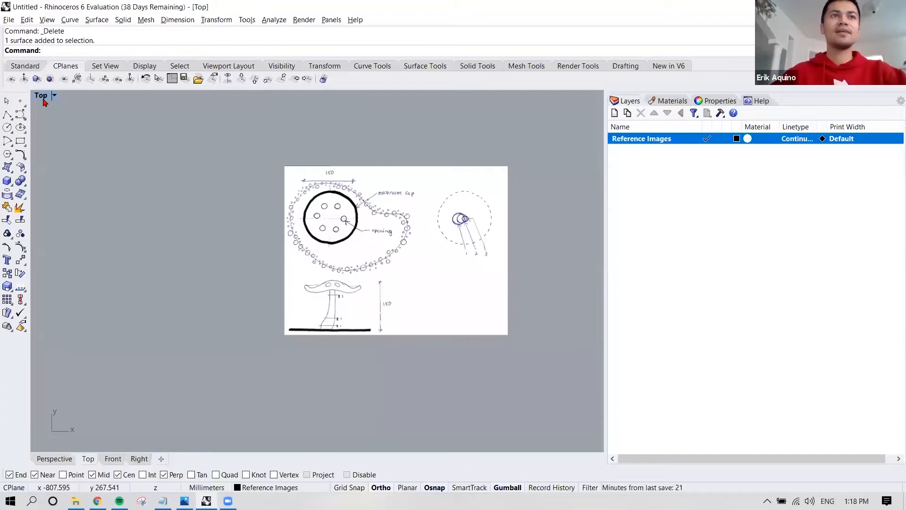
# - Restore the four-viewport layout and show the whole reference picture at an angle in the Perspective view
pyautogui.doubleClick(41, 96)
pyautogui.moveTo(204, 184)
pyautogui.mouseDown(button='right')
pyautogui.moveTo(258, 154)
pyautogui.moveTo(212, 181)
pyautogui.mouseUp(button='right')
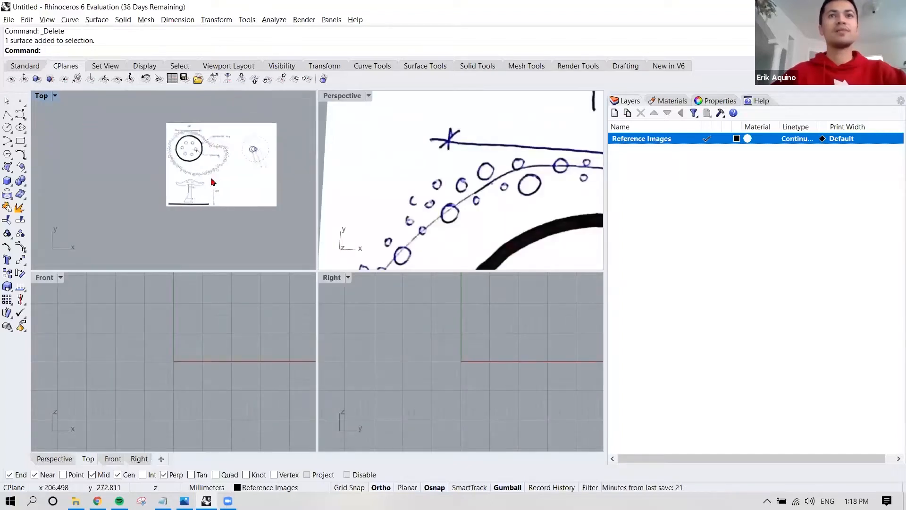
pyautogui.scroll(-6, 494, 206)
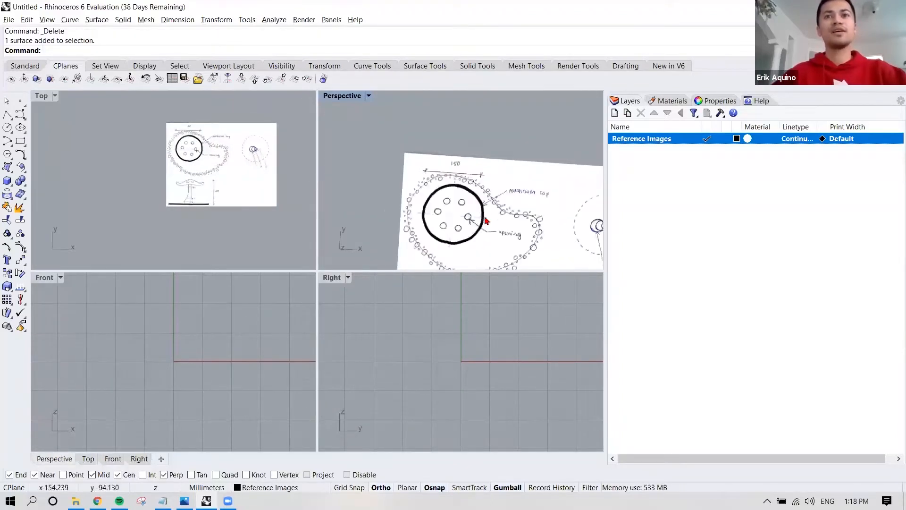
pyautogui.keyDown('shift'); pyautogui.moveTo(494, 206); pyautogui.dragTo(467, 152, button='right'); pyautogui.keyUp('shift')
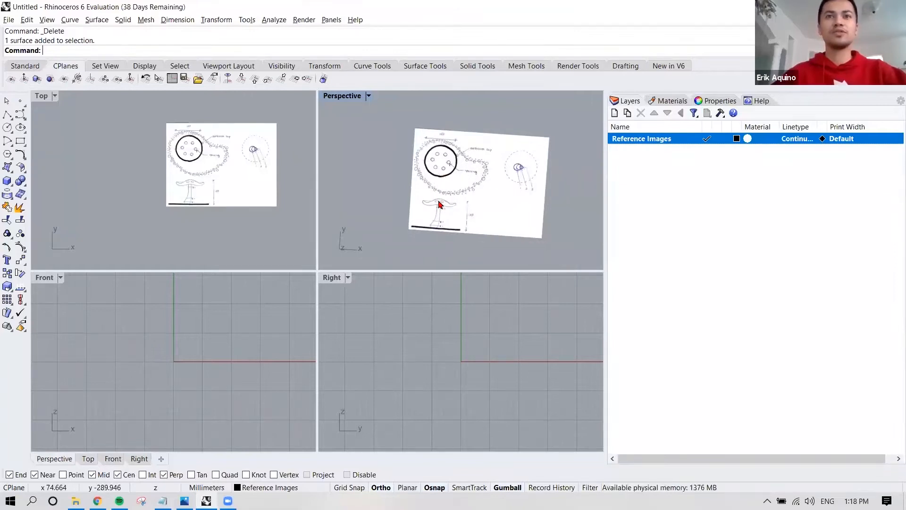
pyautogui.moveTo(430, 208); pyautogui.dragTo(491, 135, button='right')
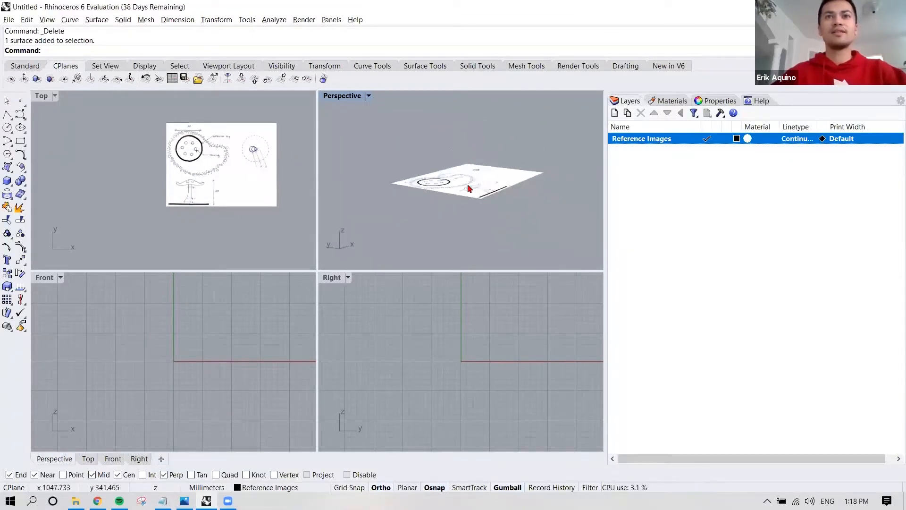
pyautogui.scroll(-5, 161, 330)
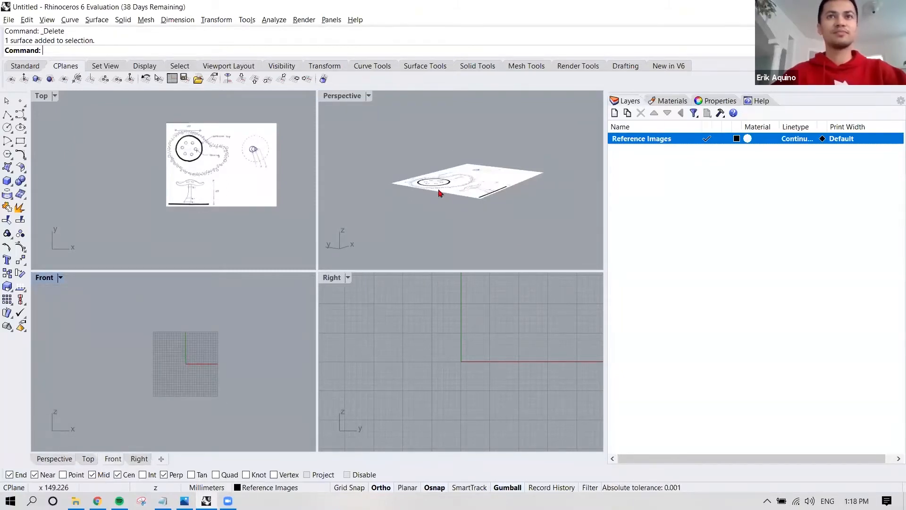
# - Copy the reference picture in place with the Copy command's InPlace option, then clear the selection
pyautogui.click(472, 176)
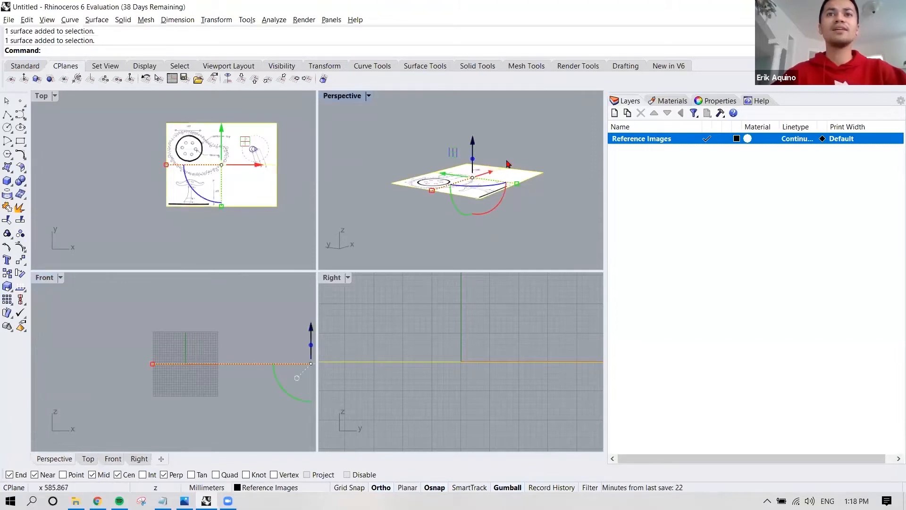
pyautogui.scroll(3, 510, 170)
pyautogui.scroll(-3, 509, 170)
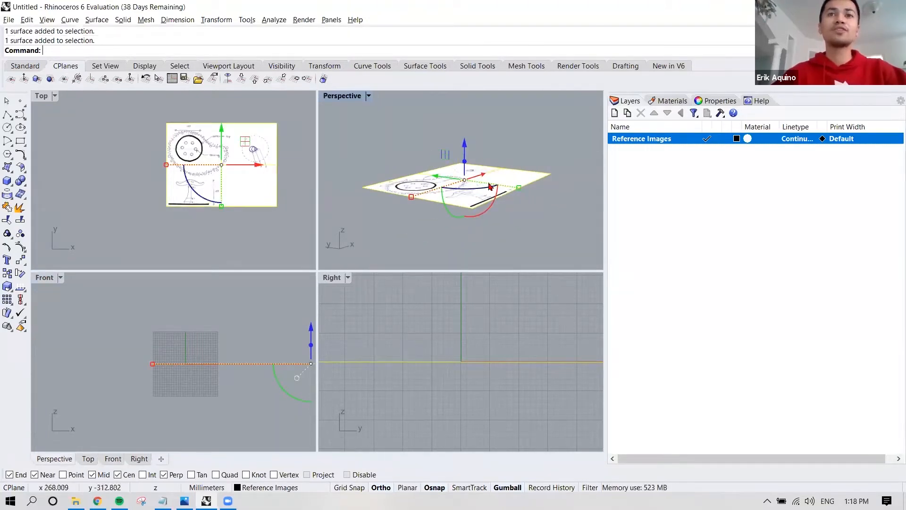
pyautogui.write('Copy')
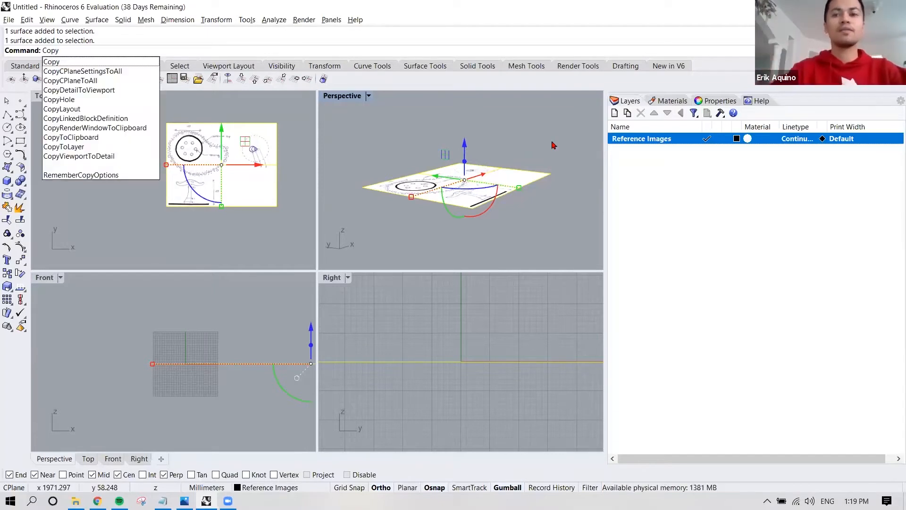
pyautogui.press('Return')
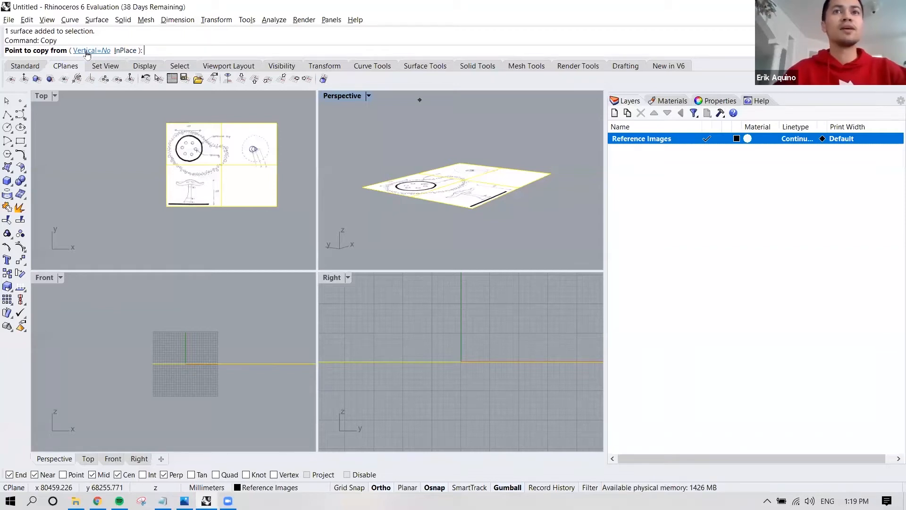
pyautogui.click(125, 50)
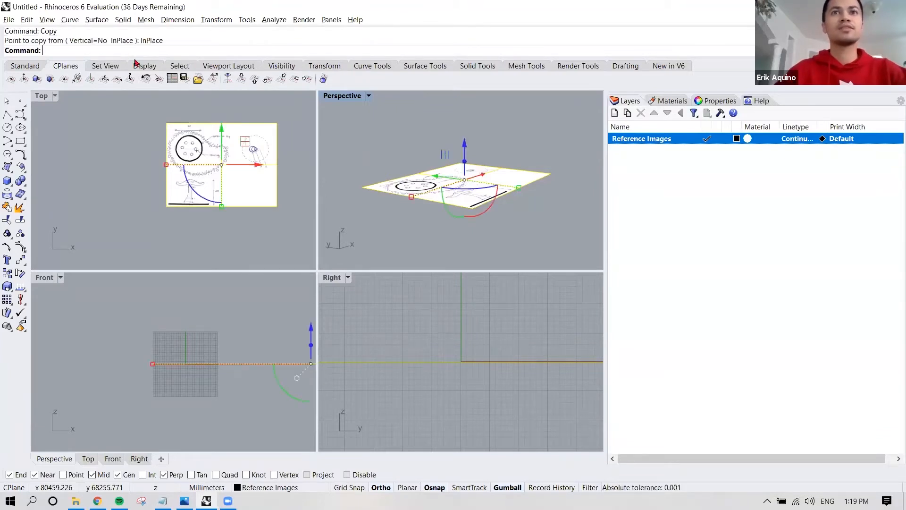
pyautogui.click(472, 158)
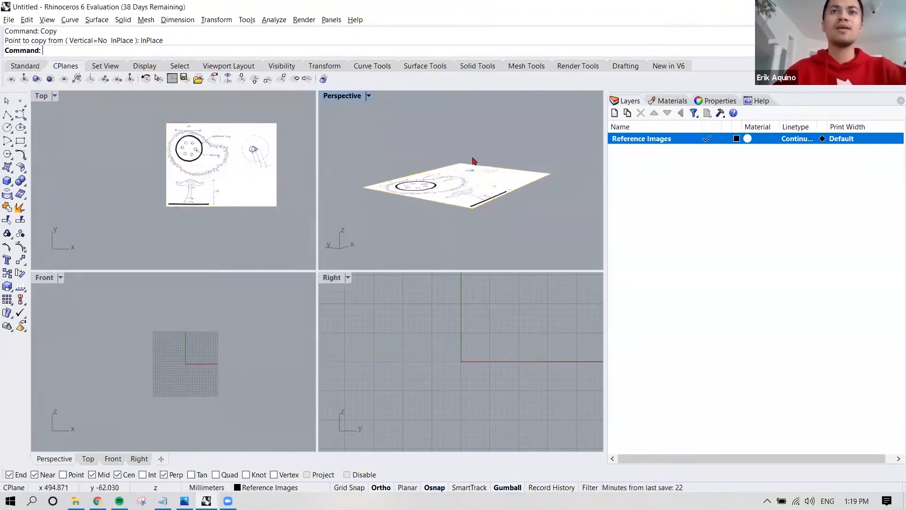
# - Select one of the two overlapping reference pictures and keep the Gumball turned on
pyautogui.scroll(3, 460, 173)
pyautogui.click(460, 173)
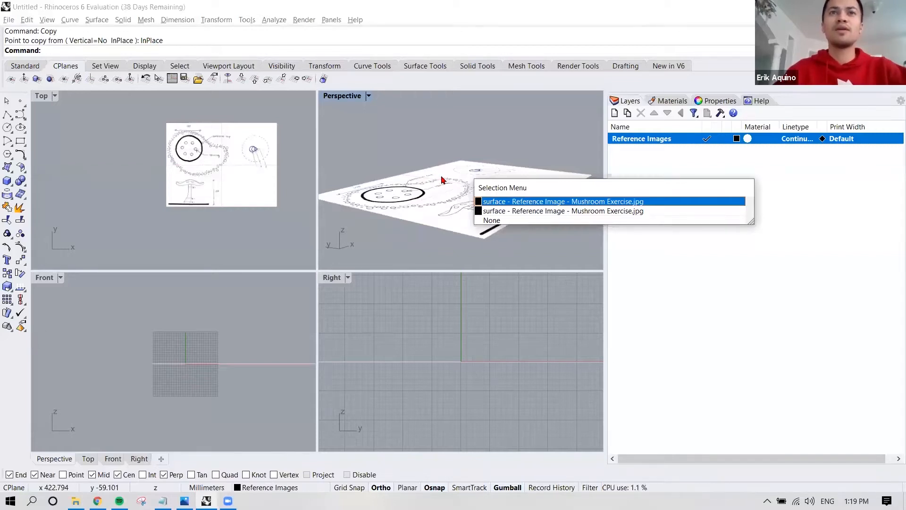
pyautogui.click(501, 204)
pyautogui.moveTo(500, 204); pyautogui.dragTo(494, 164, button='right')
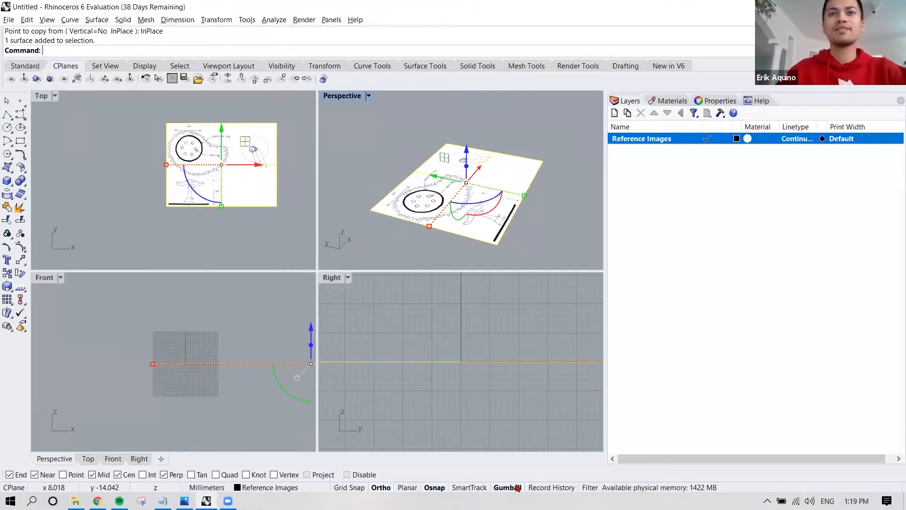
pyautogui.scroll(3, 481, 198)
pyautogui.click(501, 488)
pyautogui.click(505, 487)
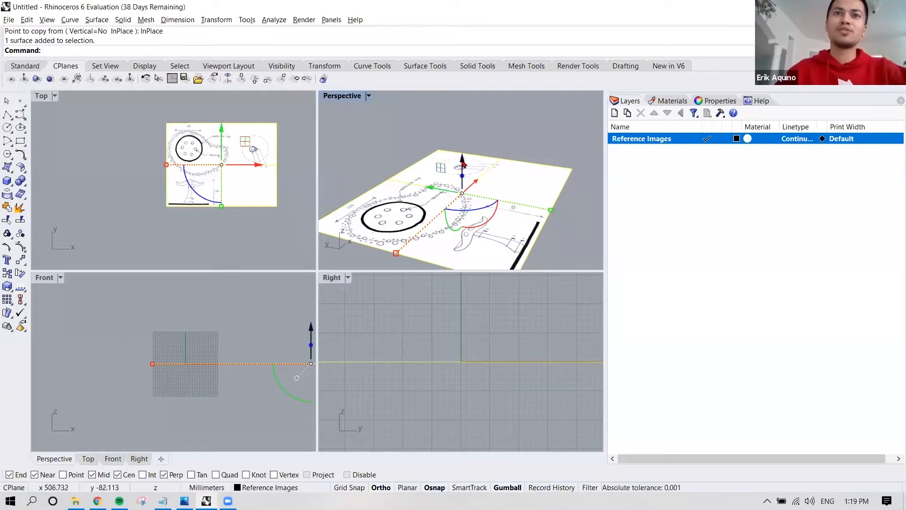
# - Rotate the selected picture 90 degrees about the X axis with the Gumball so it stands upright facing the Front view
pyautogui.moveTo(448, 192); pyautogui.dragTo(465, 196, button='right')
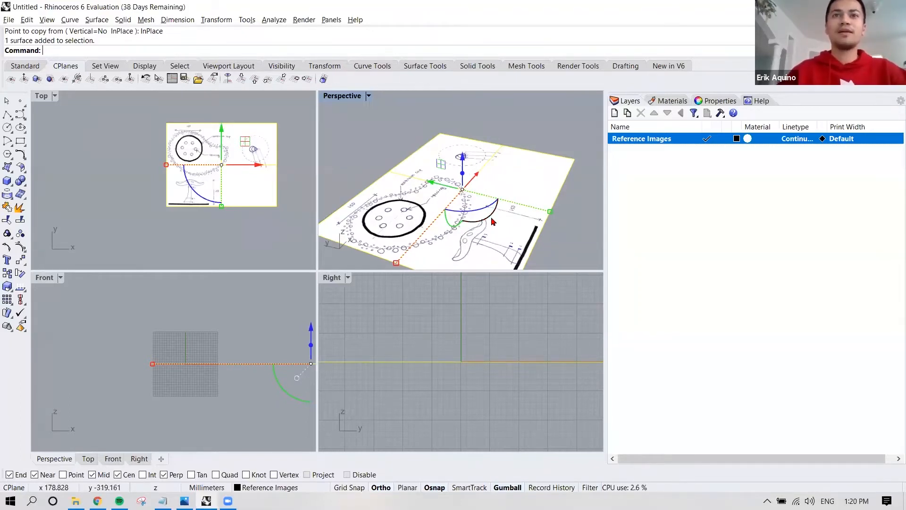
pyautogui.moveTo(491, 218); pyautogui.dragTo(494, 211, button='right')
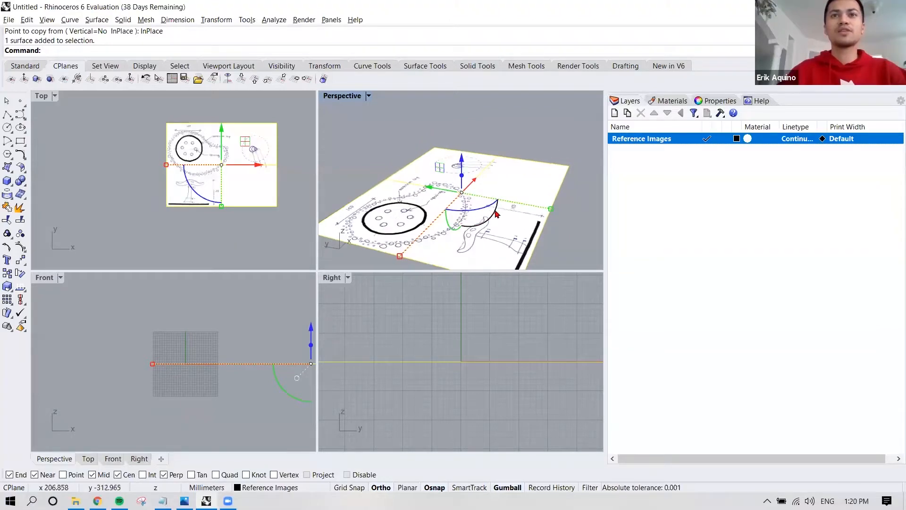
pyautogui.moveTo(443, 243); pyautogui.dragTo(499, 183, button='right')
pyautogui.scroll(6, 497, 188)
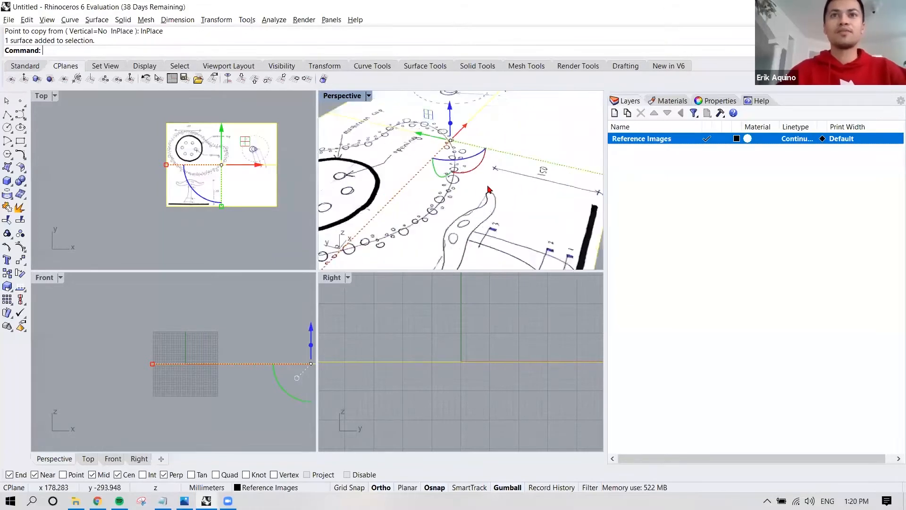
pyautogui.scroll(-4, 495, 187)
pyautogui.click(491, 183)
pyautogui.moveTo(491, 184); pyautogui.dragTo(451, 203)
pyautogui.moveTo(424, 167); pyautogui.dragTo(418, 189)
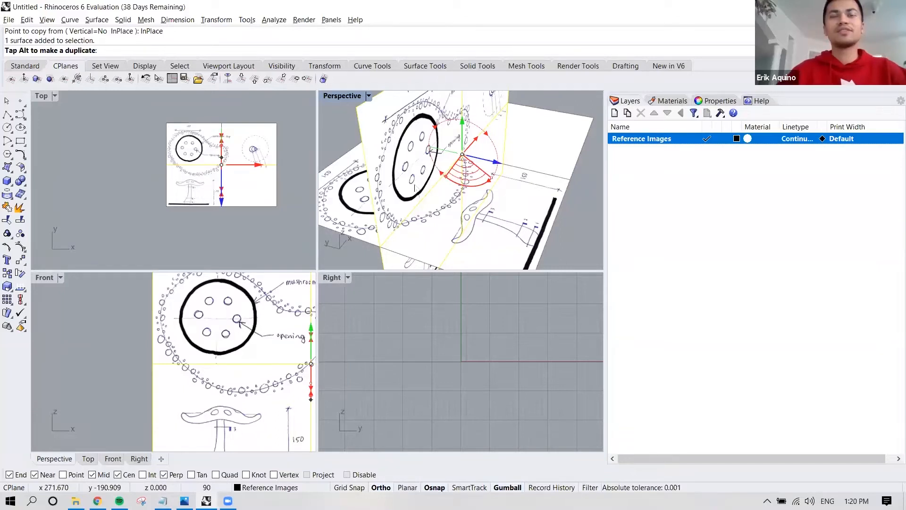
pyautogui.moveTo(415, 185); pyautogui.dragTo(415, 185)
pyautogui.scroll(-7, 416, 187)
pyautogui.moveTo(424, 217); pyautogui.dragTo(396, 203, button='right')
# - Move the upright picture straight down in the Front view with the Gumball, below the flat picture's ground plane
pyautogui.scroll(-6, 148, 334)
pyautogui.moveTo(219, 348); pyautogui.dragTo(179, 337, button='right')
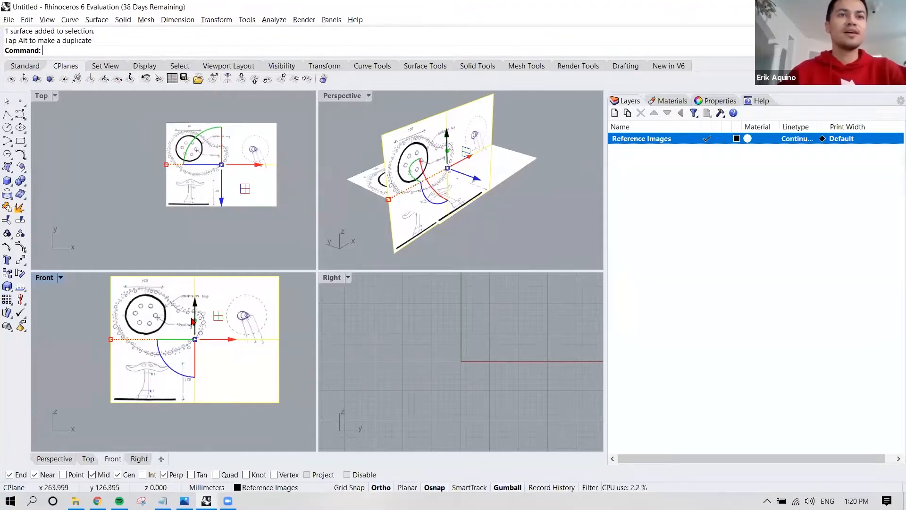
pyautogui.moveTo(190, 320); pyautogui.dragTo(230, 331, button='right')
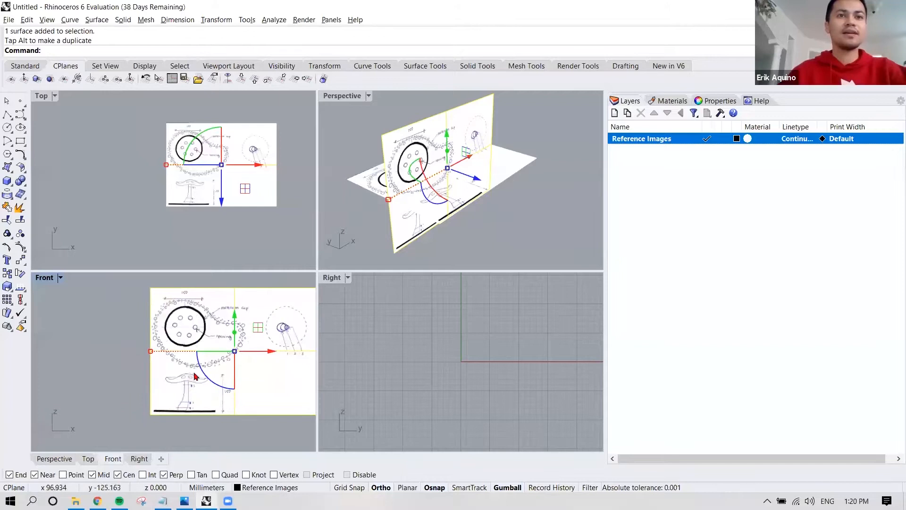
pyautogui.moveTo(236, 315); pyautogui.dragTo(235, 286)
pyautogui.moveTo(216, 374); pyautogui.dragTo(201, 395, button='right')
pyautogui.moveTo(221, 308); pyautogui.dragTo(206, 325)
pyautogui.scroll(-3, 187, 355)
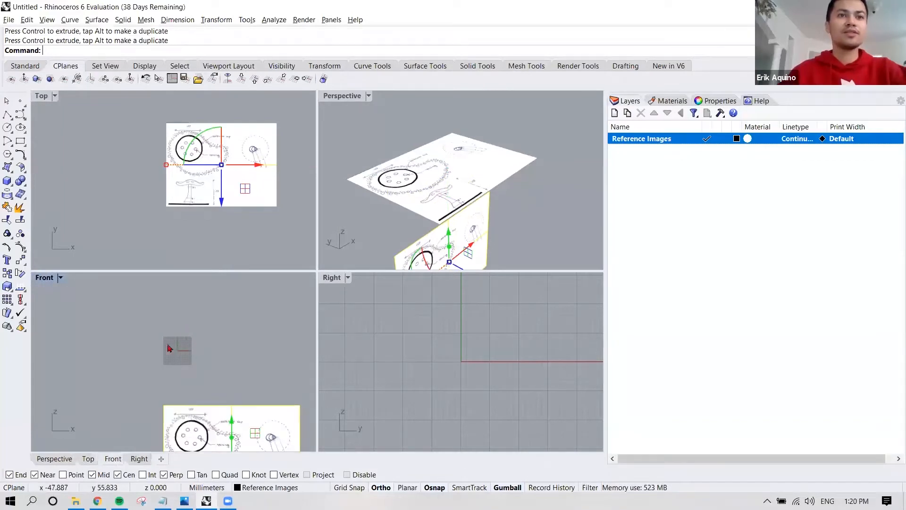
# - Examine where the upright picture and its thick base line sit relative to the origin grid in the Front view
pyautogui.scroll(5, 183, 356)
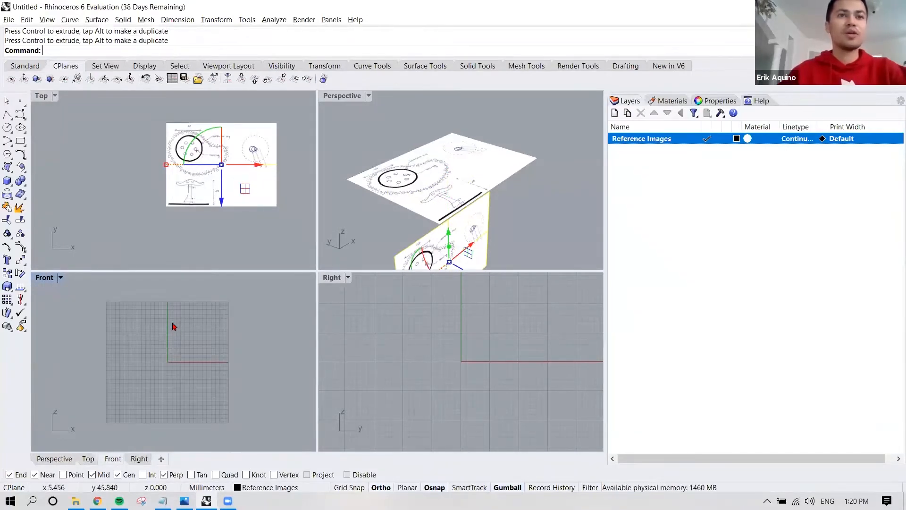
pyautogui.scroll(-8, 227, 363)
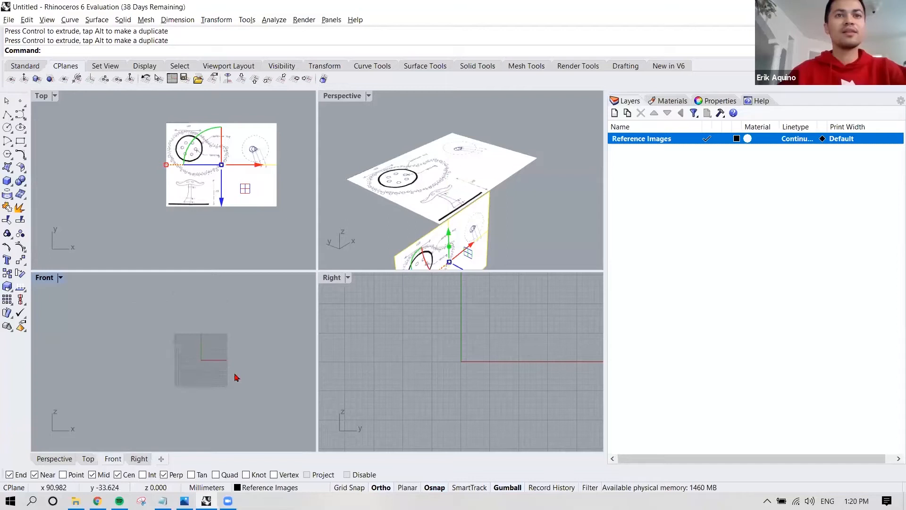
pyautogui.moveTo(233, 372); pyautogui.dragTo(230, 317, button='right')
pyautogui.scroll(-6, 229, 315)
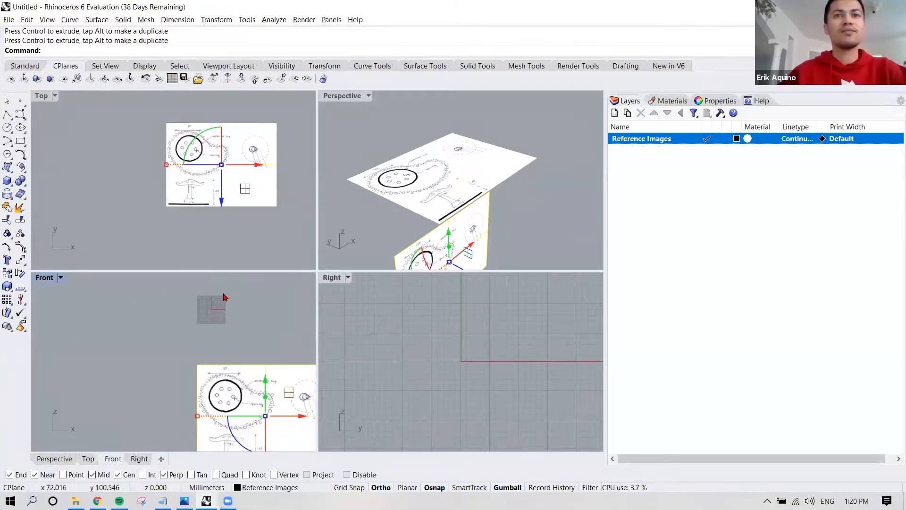
pyautogui.scroll(-3, 223, 296)
pyautogui.moveTo(249, 307); pyautogui.dragTo(224, 318, button='right')
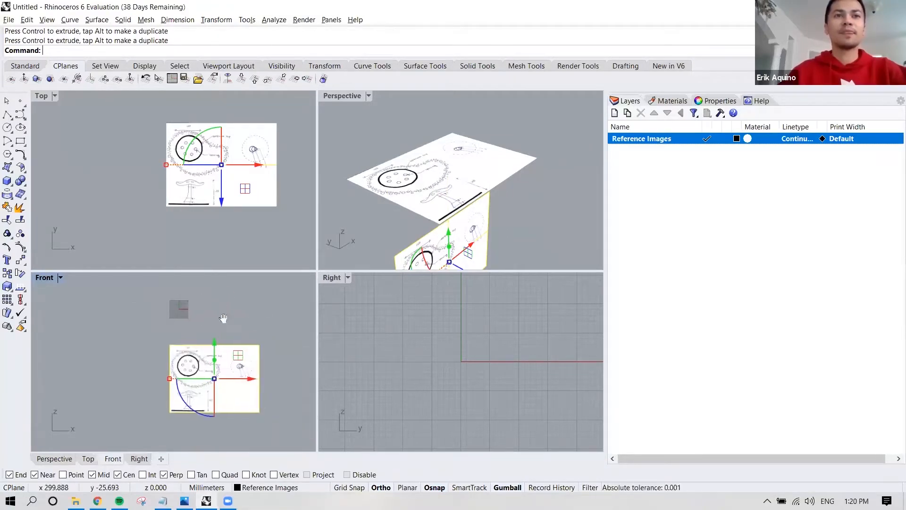
pyautogui.scroll(2, 220, 337)
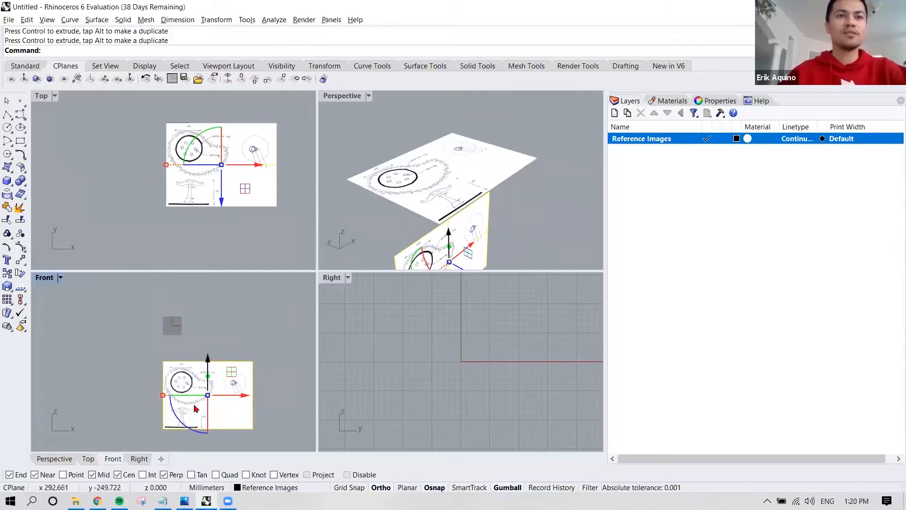
pyautogui.scroll(2, 179, 433)
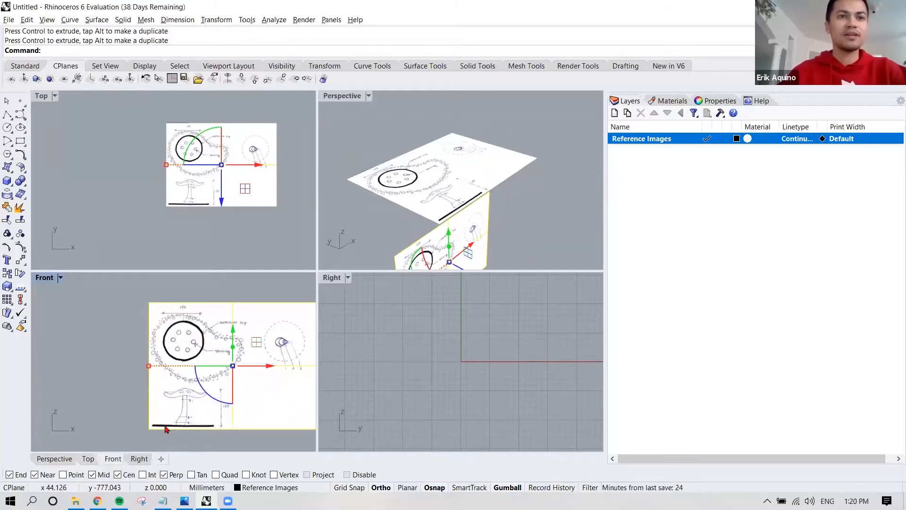
pyautogui.scroll(-3, 179, 427)
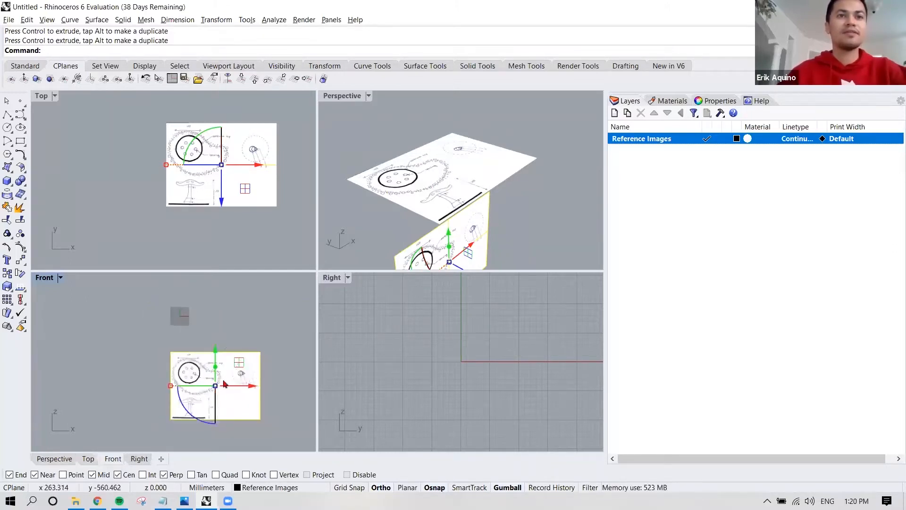
pyautogui.scroll(3, 188, 325)
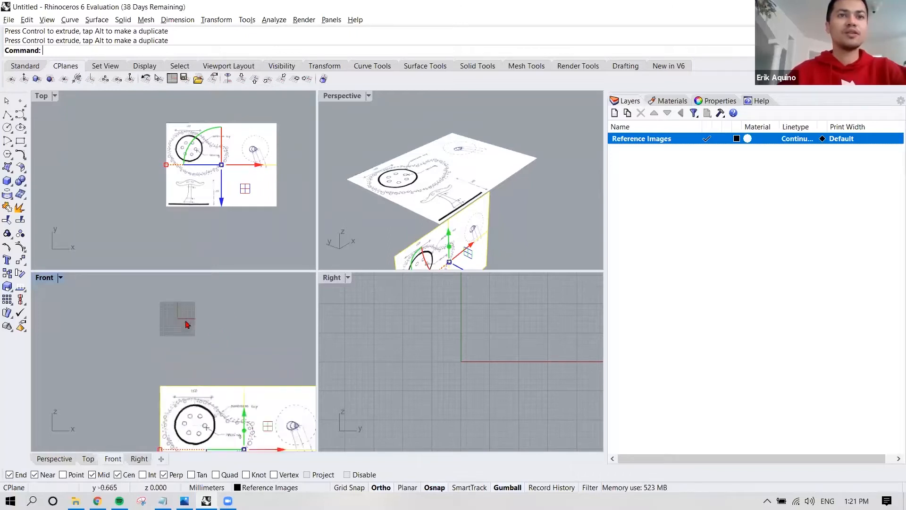
pyautogui.scroll(-2, 188, 322)
pyautogui.scroll(-1, 215, 361)
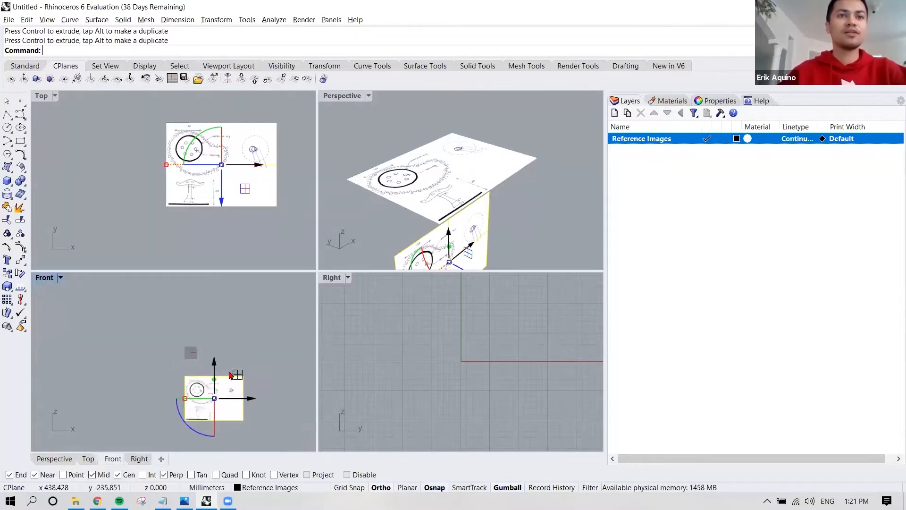
# - Move the upright picture straight up in the Front view until its thick base line meets the flat picture's ground plane, and deselect it
pyautogui.moveTo(216, 362); pyautogui.dragTo(226, 294)
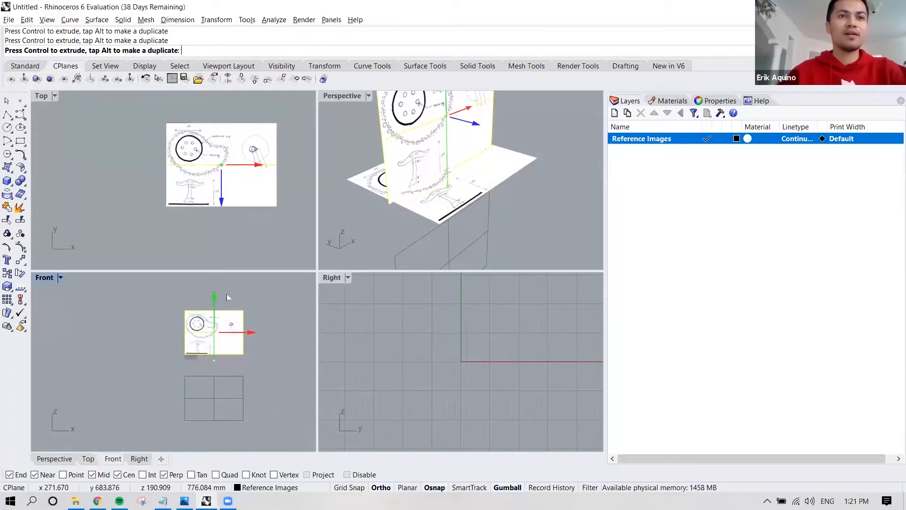
pyautogui.scroll(4, 200, 362)
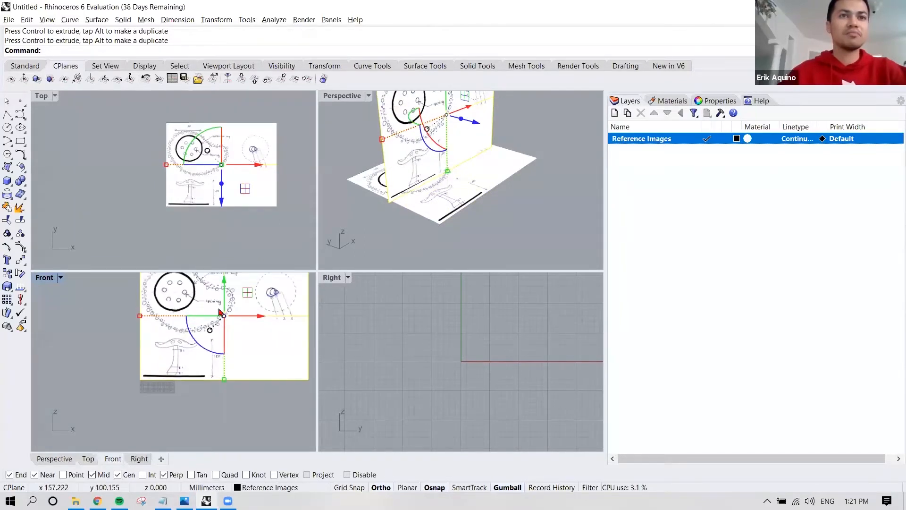
pyautogui.moveTo(225, 282); pyautogui.dragTo(226, 283)
pyautogui.click(188, 412)
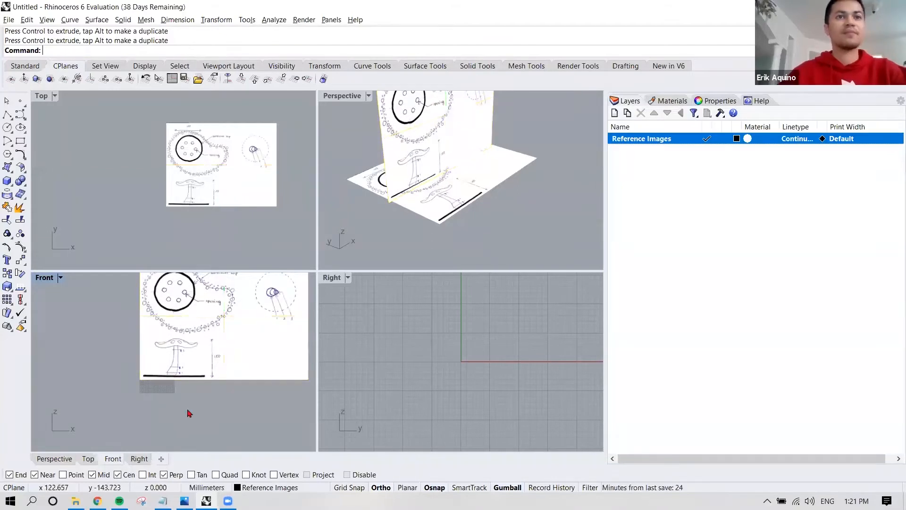
# - Inspect the flat and upright pictures in the Front and Perspective views, and review the labelled mushroom sketch in Photos
pyautogui.scroll(-1, 193, 406)
pyautogui.moveTo(201, 399); pyautogui.dragTo(185, 412, button='right')
pyautogui.moveTo(402, 224); pyautogui.dragTo(448, 223, button='right')
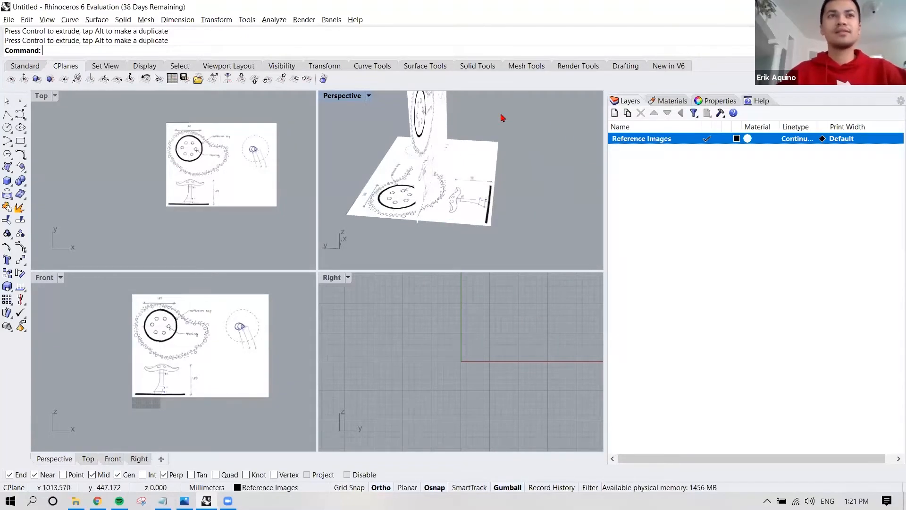
pyautogui.moveTo(502, 118); pyautogui.dragTo(451, 161, button='right')
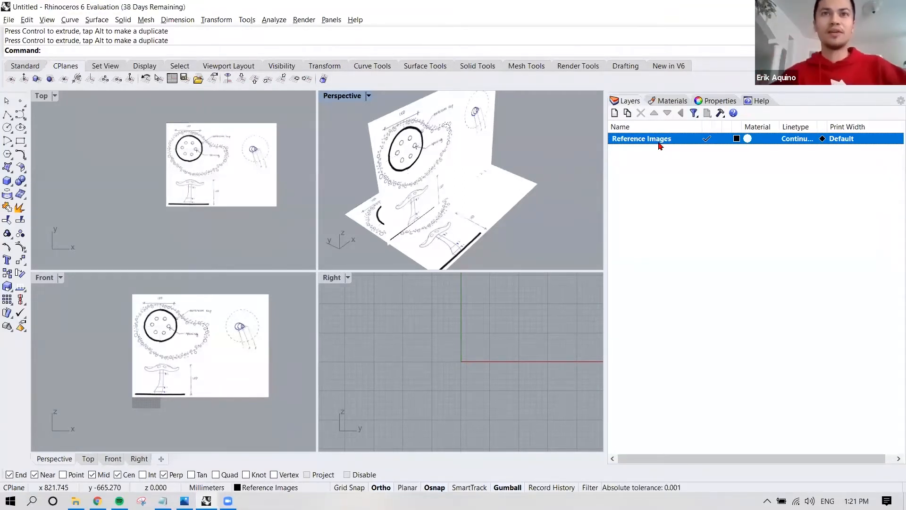
pyautogui.scroll(5, 410, 175)
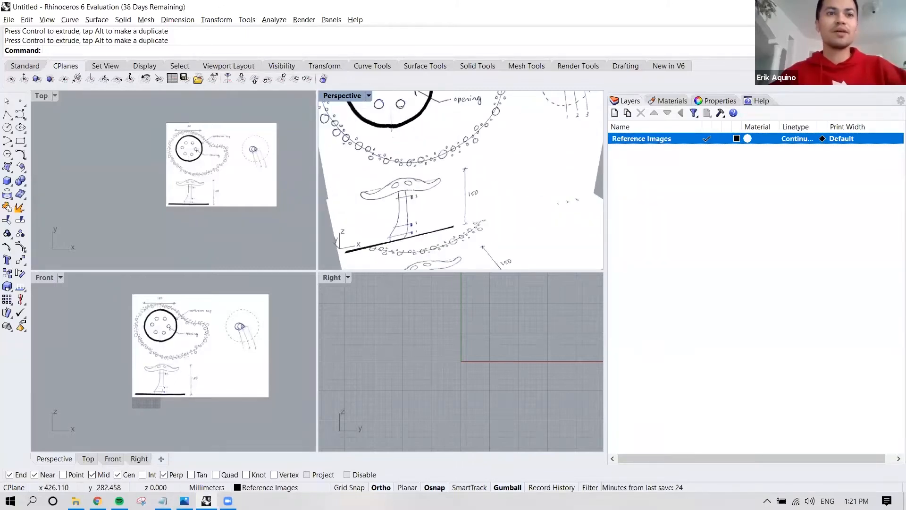
pyautogui.hotkey('alt', 'Tab')
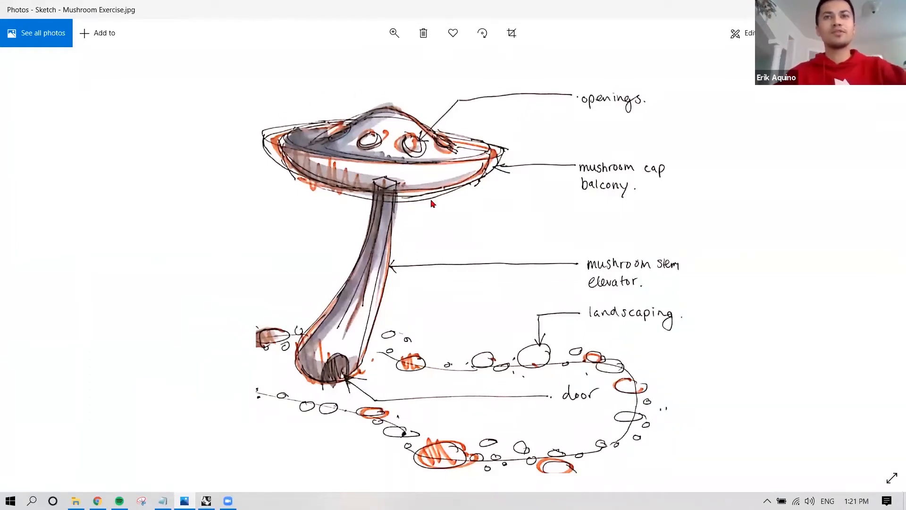
pyautogui.hotkey('alt', 'Tab')
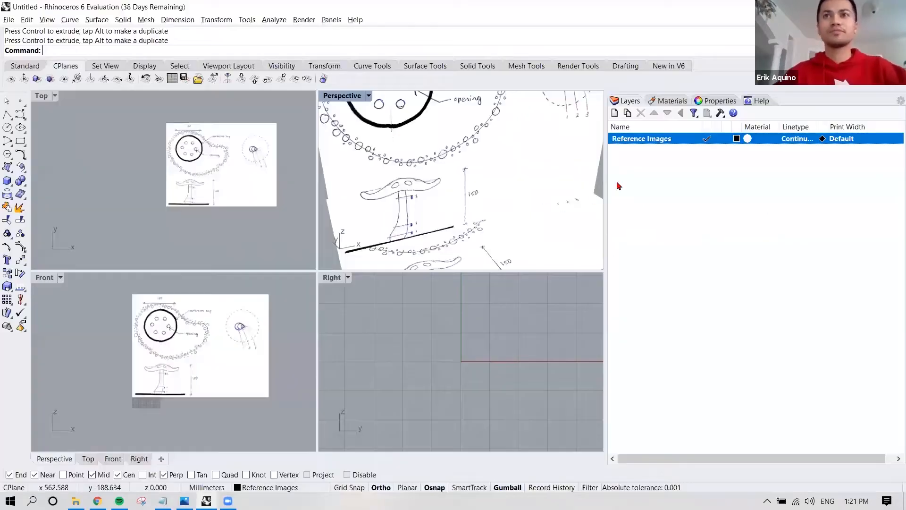
# - Create three new layers and rename the first one Mushroom Cap
pyautogui.click(614, 113)
pyautogui.click(614, 113)
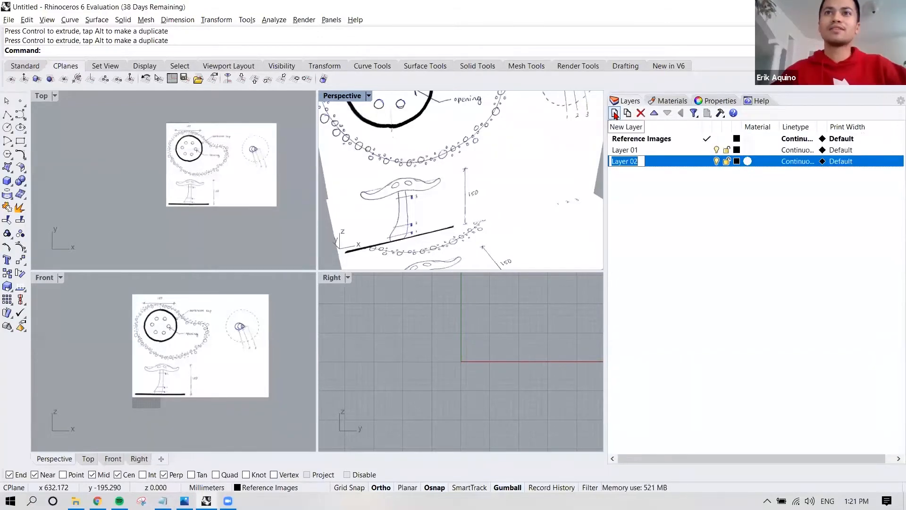
pyautogui.click(614, 113)
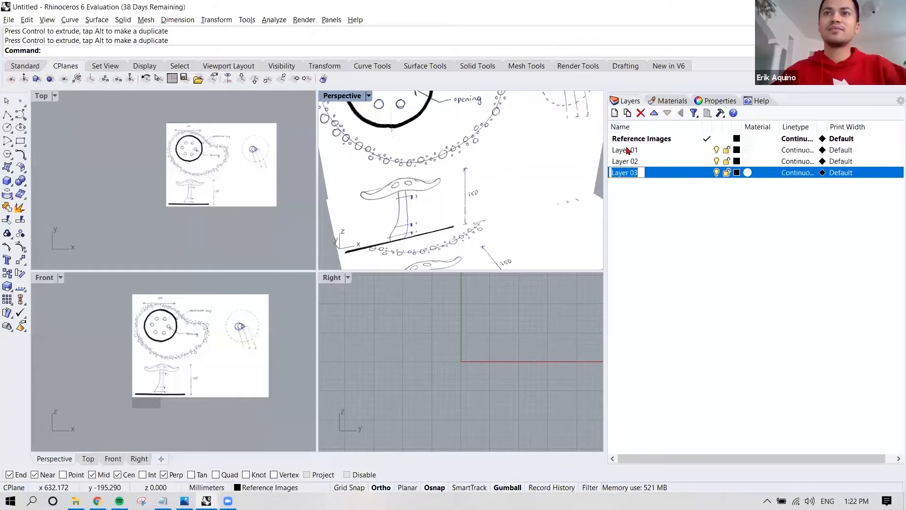
pyautogui.doubleClick(628, 150)
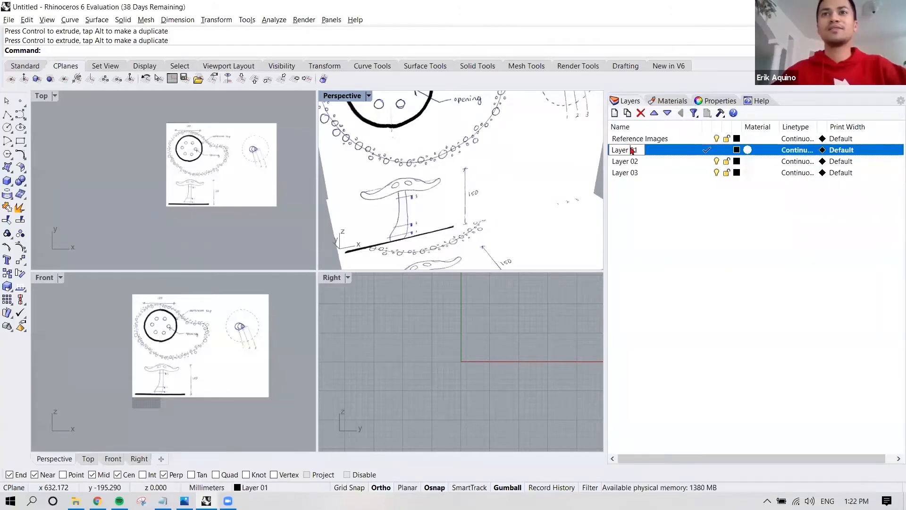
pyautogui.write('Mushr')
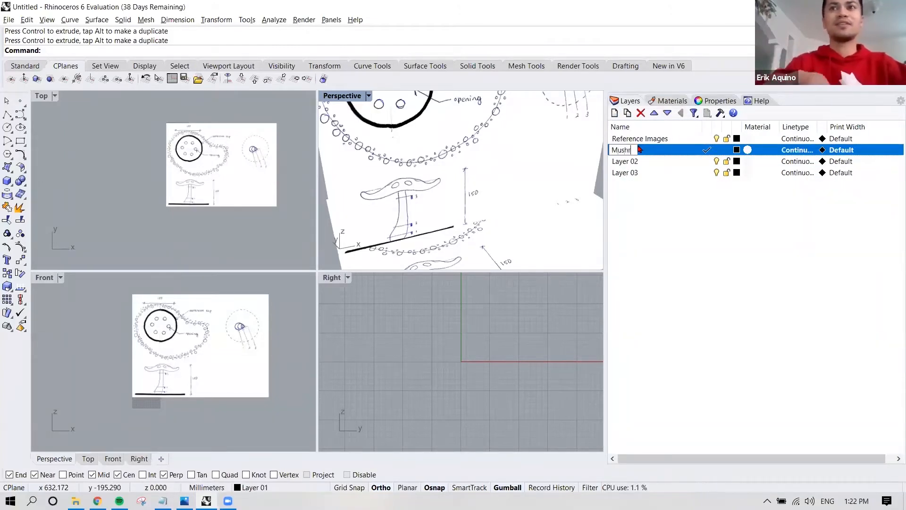
pyautogui.write('oom Cap')
pyautogui.press('Return')
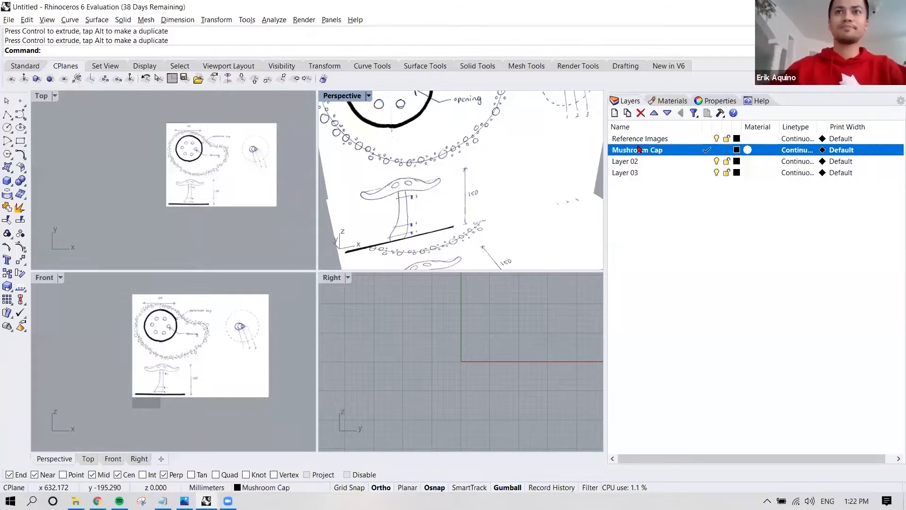
# - Rename the second new layer Mushroom Stem and the third one Openings
pyautogui.doubleClick(640, 161)
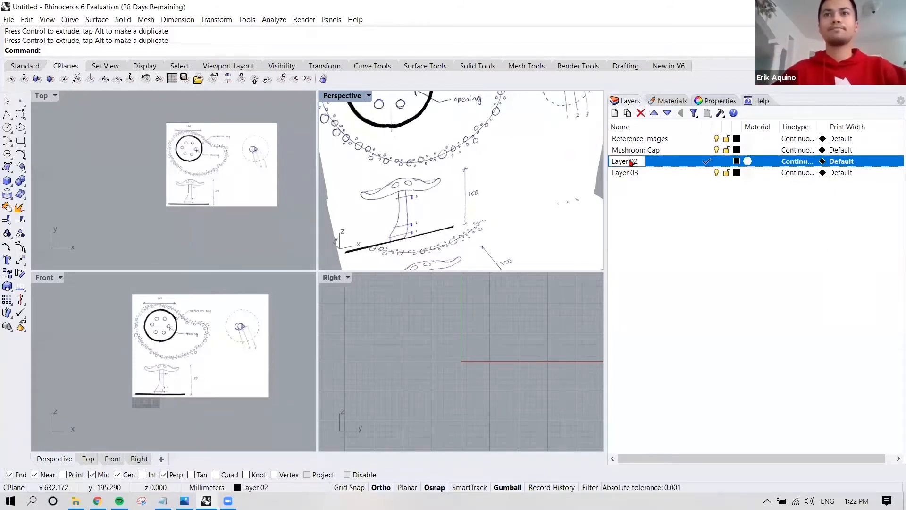
pyautogui.write('Mushroom Stem')
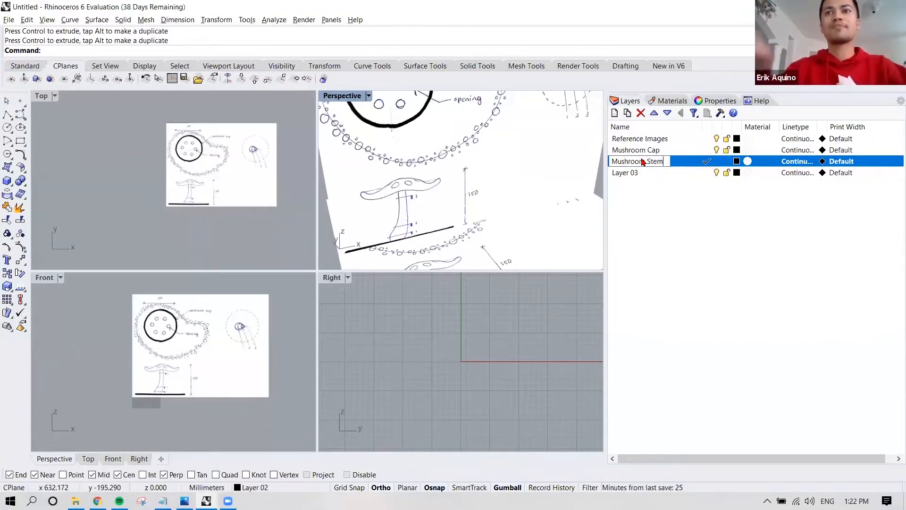
pyautogui.doubleClick(632, 173)
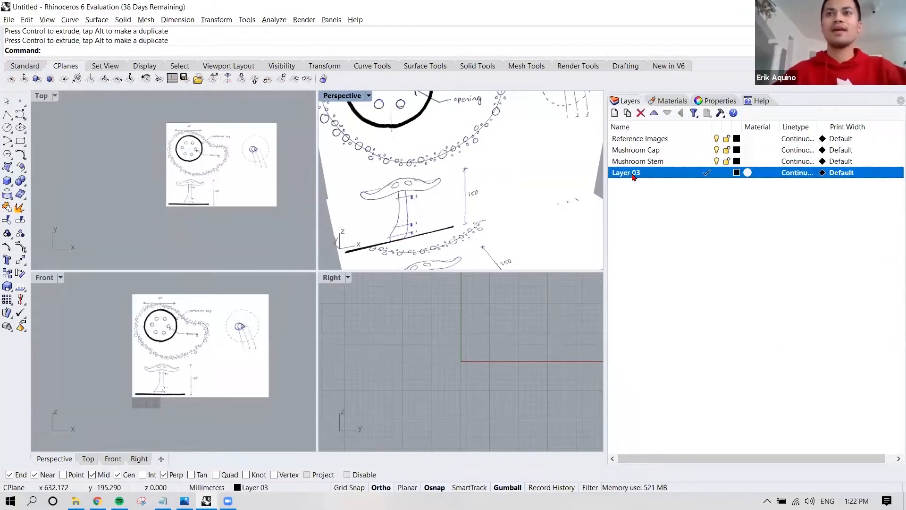
pyautogui.write('Openings')
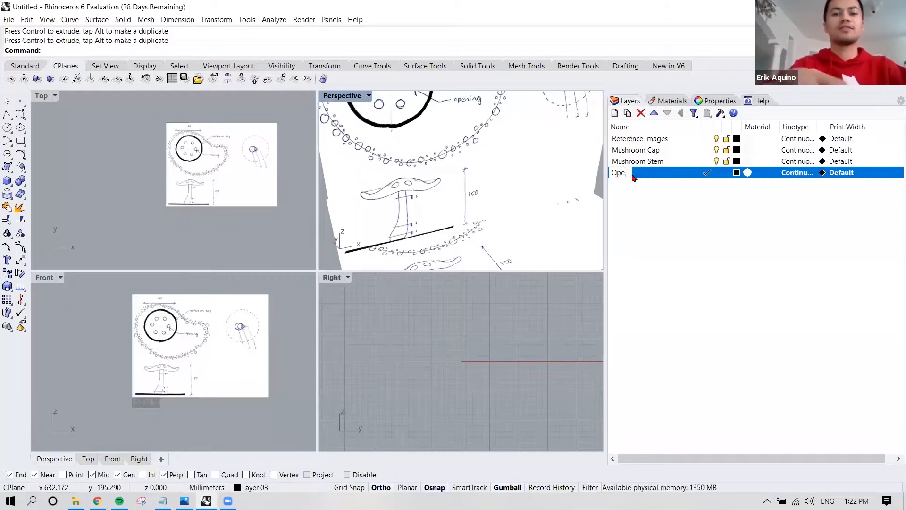
pyautogui.click(644, 272)
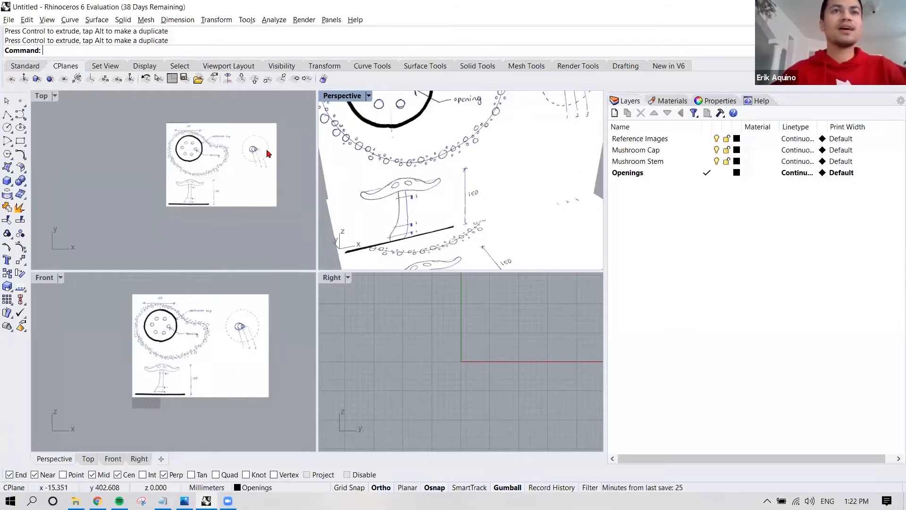
# - Maximize the Top view around the mushroom cap plan and its 150 dimension, with no picture selected
pyautogui.moveTo(260, 154); pyautogui.dragTo(263, 174, button='right')
pyautogui.click(263, 174)
pyautogui.scroll(5, 226, 150)
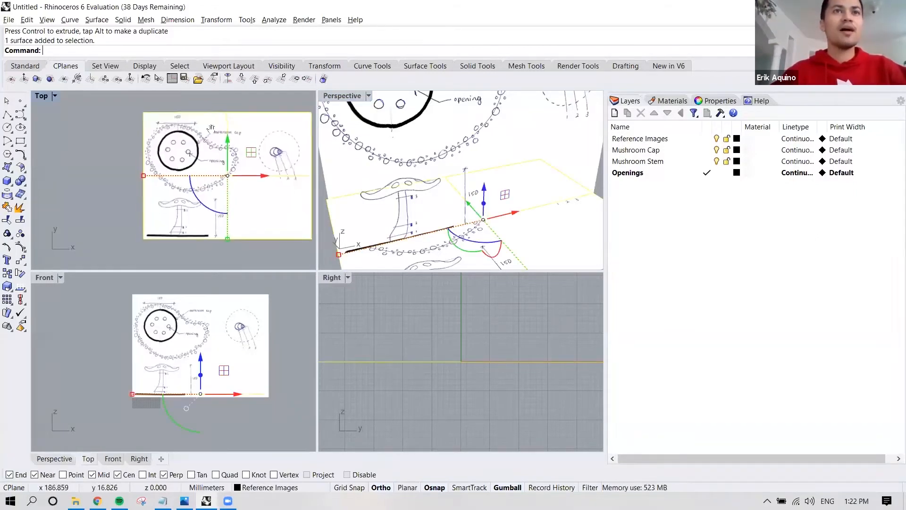
pyautogui.scroll(5, 185, 128)
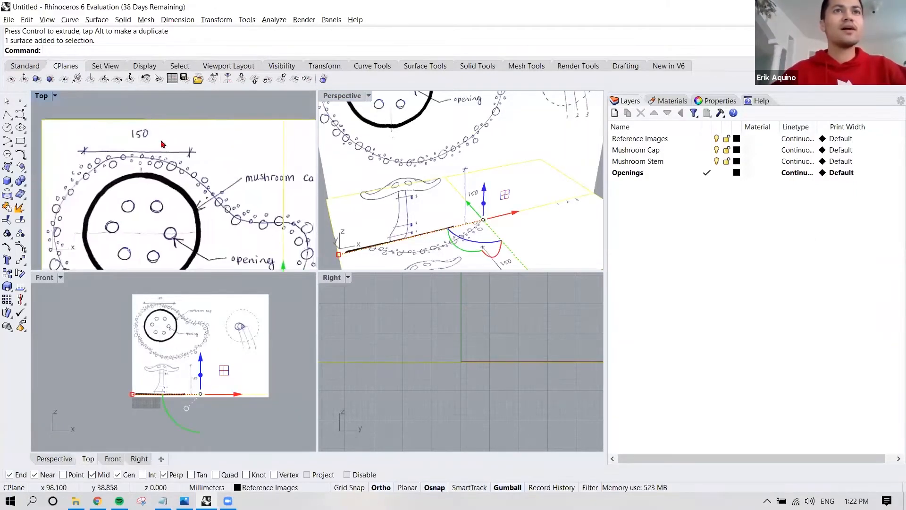
pyautogui.doubleClick(42, 97)
pyautogui.scroll(-4, 215, 193)
pyautogui.moveTo(350, 197); pyautogui.dragTo(333, 180, button='right')
pyautogui.press('Escape')
# - Draw a 150 mm horizontal line along the mushroom cap's 150 dimension, starting at its tick mark nearest the origin
pyautogui.write('line')
pyautogui.press('Return')
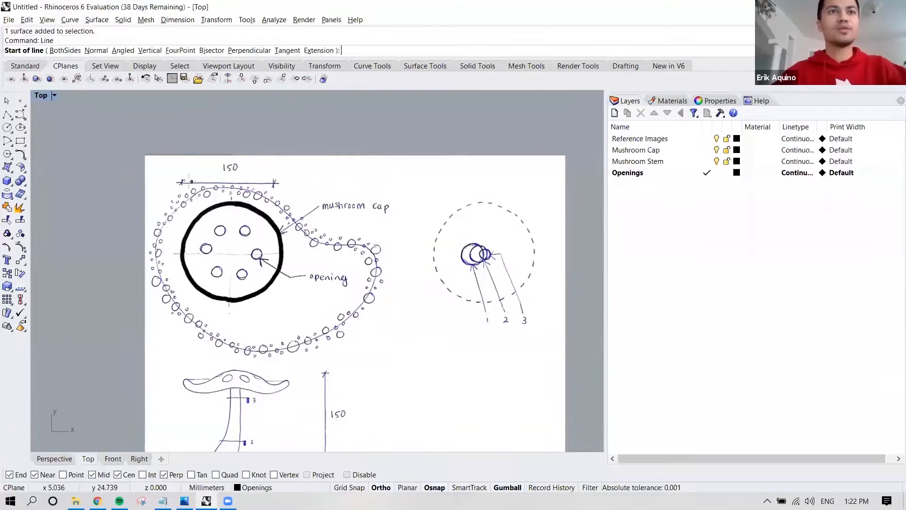
pyautogui.click(182, 182)
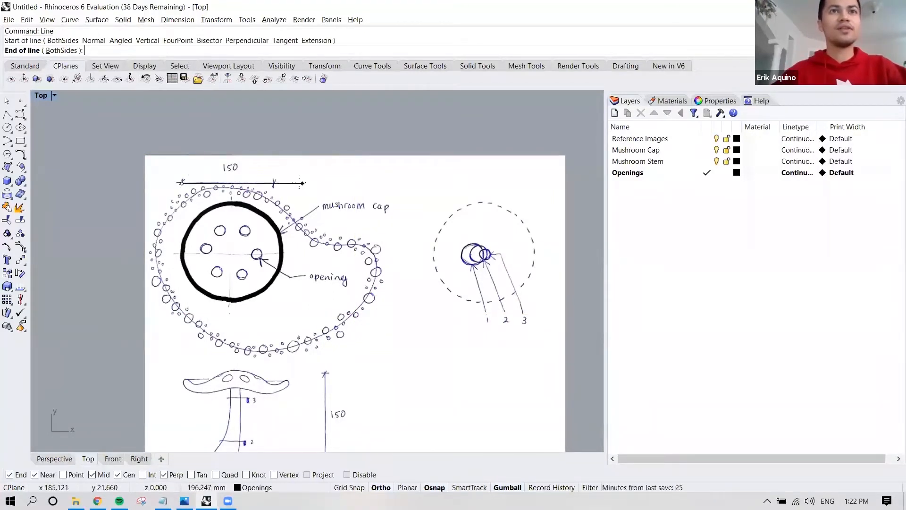
pyautogui.write('150')
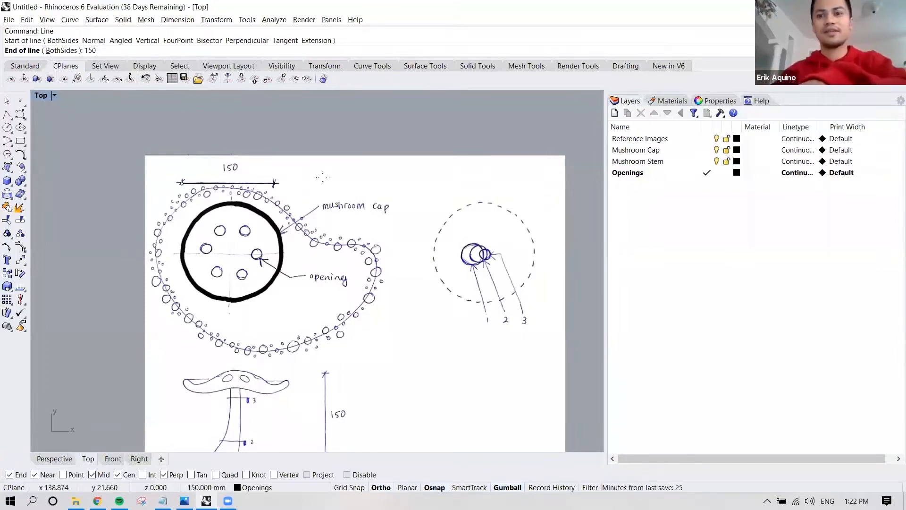
pyautogui.press('Return')
pyautogui.click(274, 183)
pyautogui.scroll(3, 273, 184)
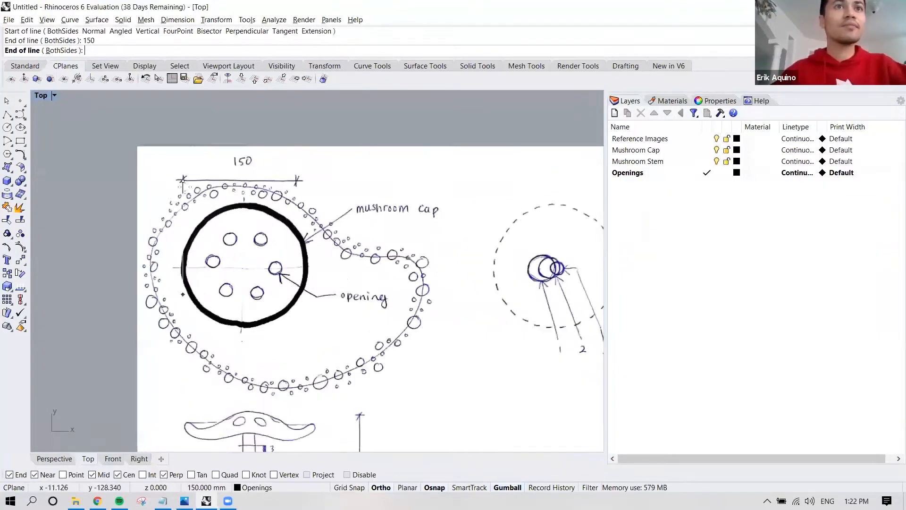
# - Finish the 150 mm line and move it just above the mushroom cap's drawn 150 dimension
pyautogui.click(309, 182)
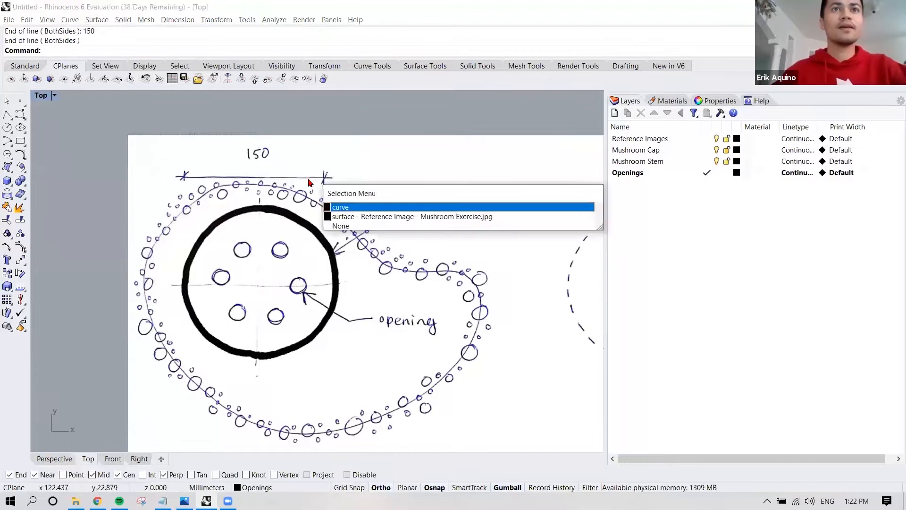
pyautogui.click(304, 178)
pyautogui.click(306, 179)
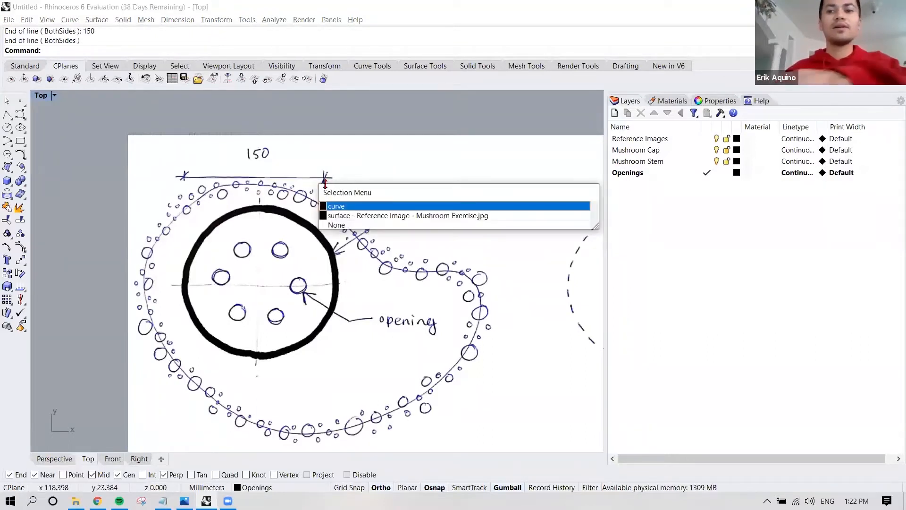
pyautogui.click(325, 207)
pyautogui.moveTo(254, 149); pyautogui.dragTo(254, 138)
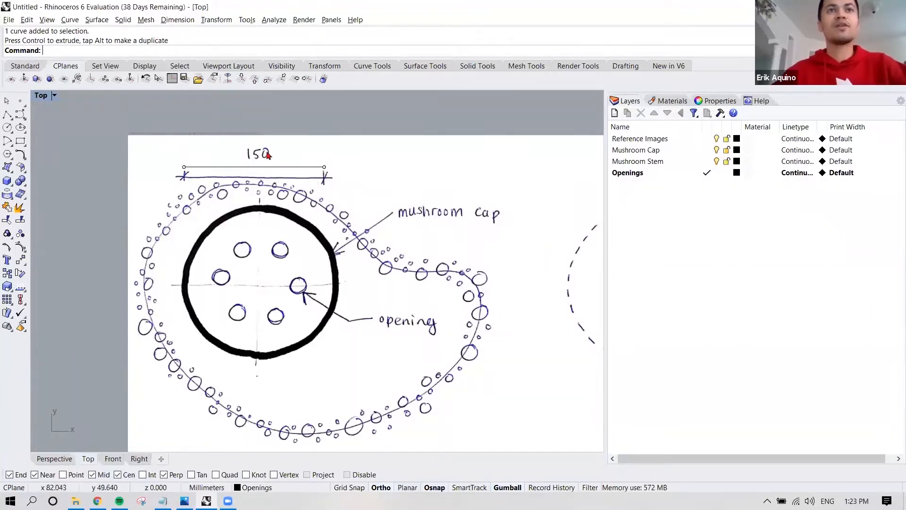
# - Scale the flat reference picture from the 150 dimension's tick nearest the origin so its far tick matches the end of the 150 mm line
pyautogui.moveTo(268, 165); pyautogui.dragTo(306, 178)
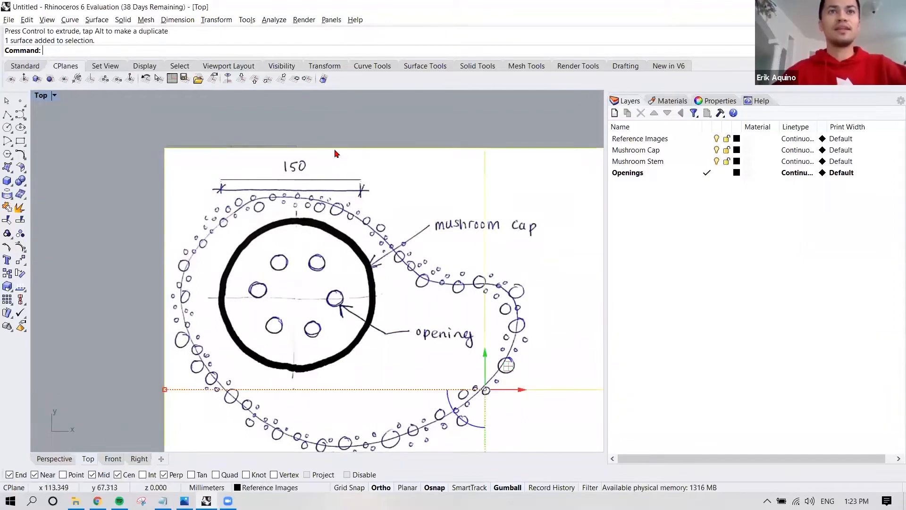
pyautogui.write('Scale')
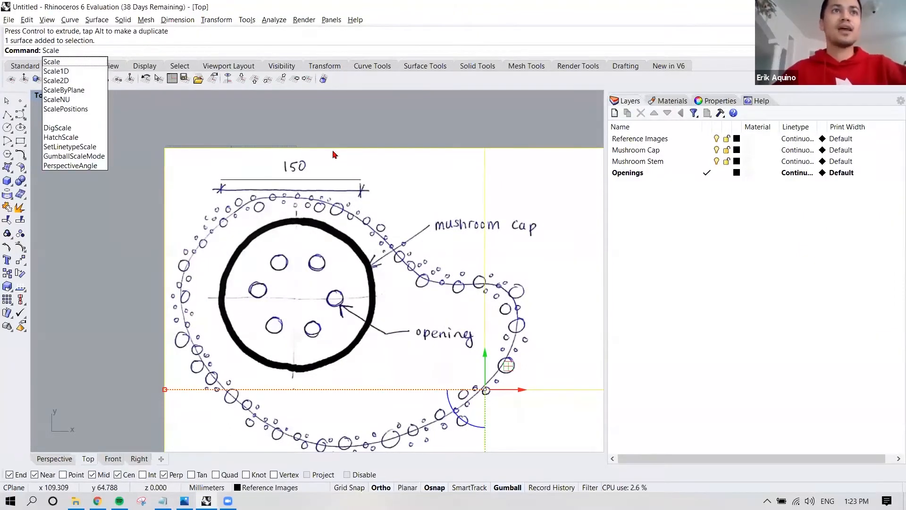
pyautogui.press('Return')
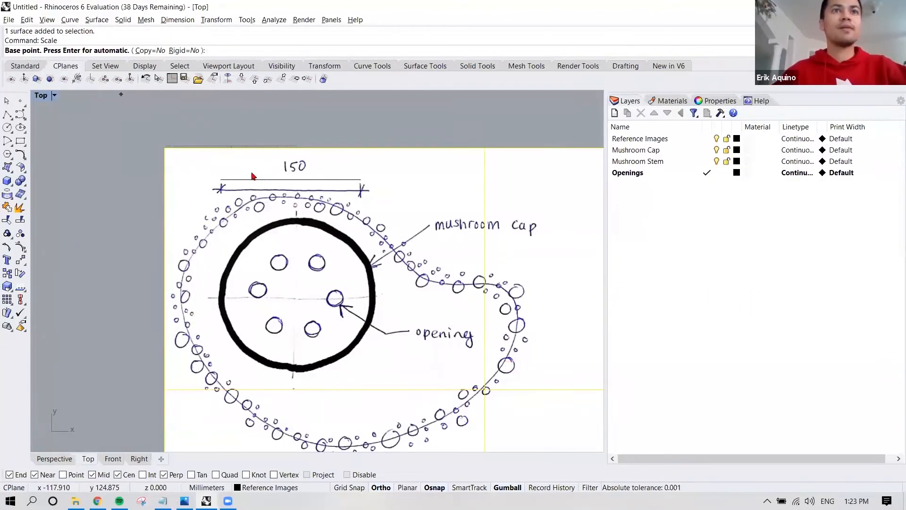
pyautogui.scroll(3, 221, 189)
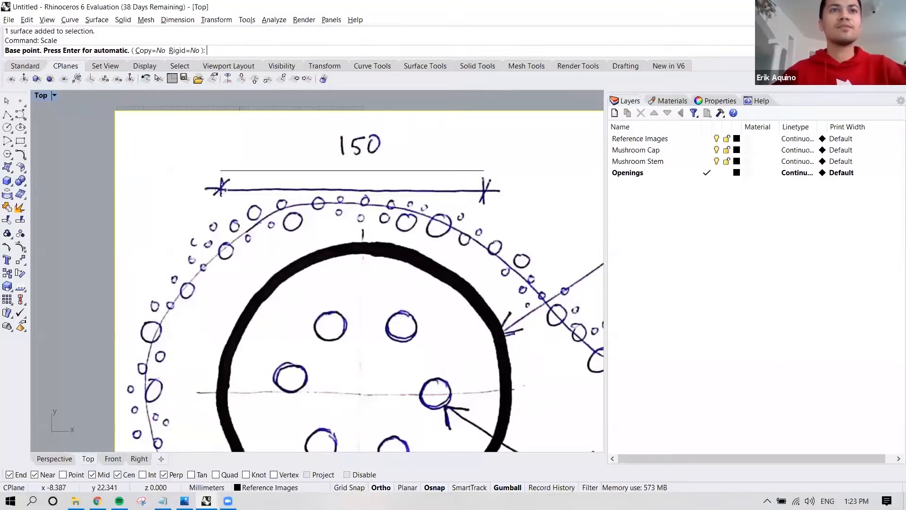
pyautogui.click(221, 189)
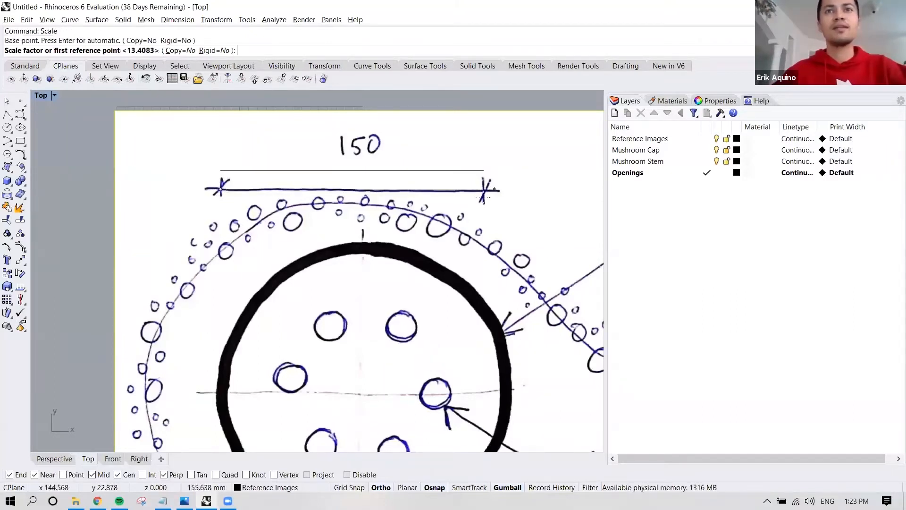
pyautogui.click(482, 190)
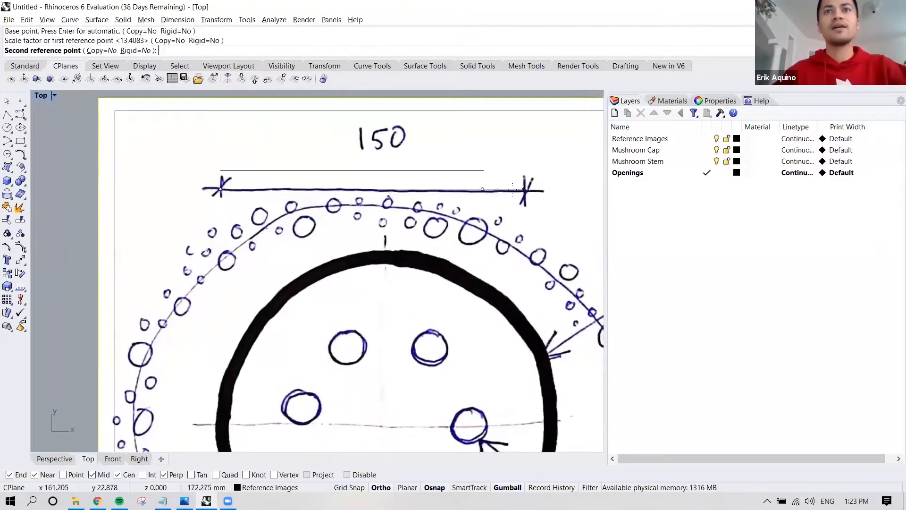
pyautogui.click(484, 185)
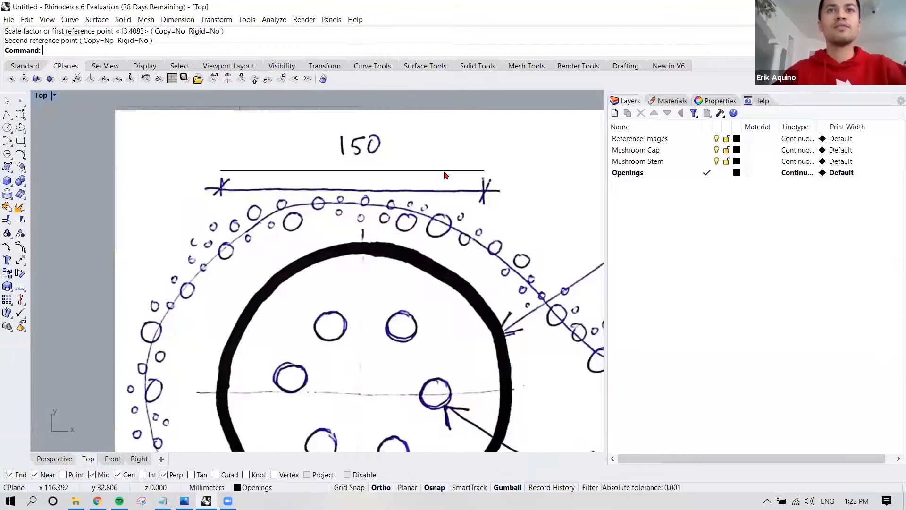
# - Delete the 150 mm check line and bring the whole reference sheet into view
pyautogui.click(474, 171)
pyautogui.click(473, 172)
pyautogui.press('Delete')
pyautogui.scroll(-2, 478, 171)
pyautogui.scroll(-5, 478, 173)
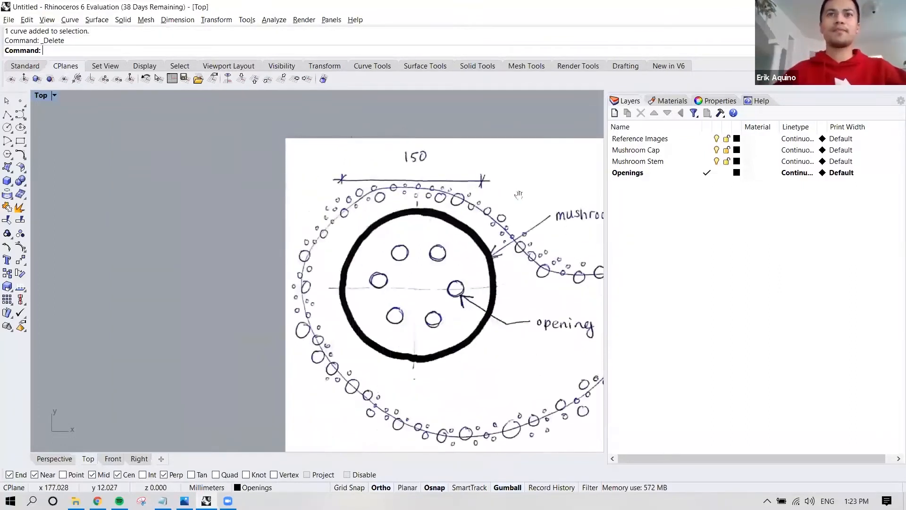
pyautogui.moveTo(429, 193); pyautogui.dragTo(335, 190, button='right')
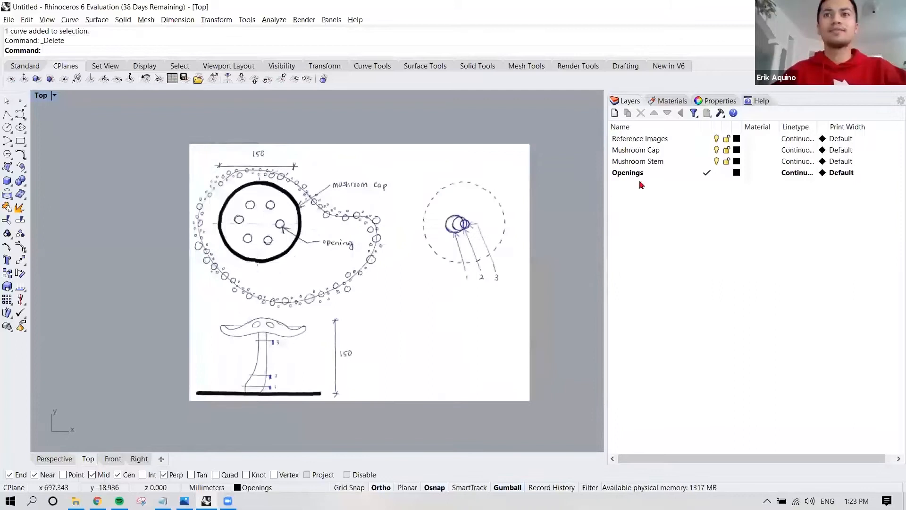
# - Create two sublayers under the Mushroom Cap layer
pyautogui.click(651, 151)
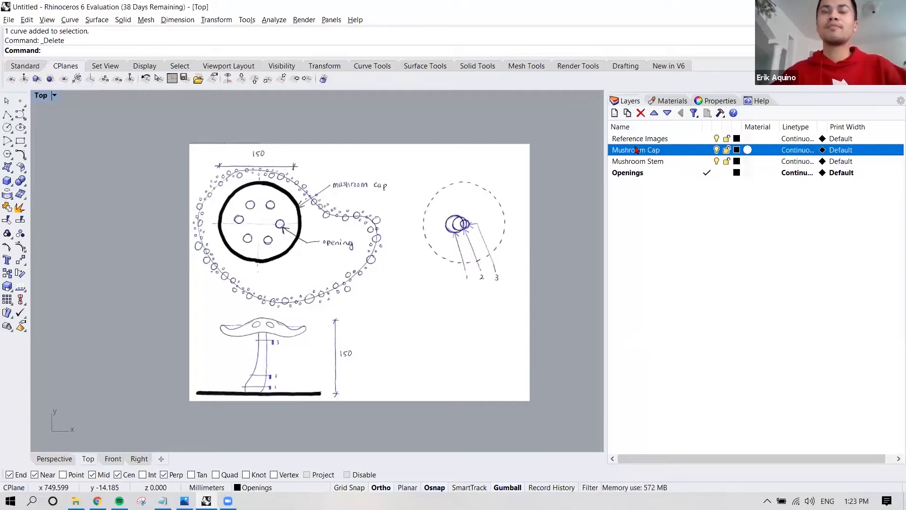
pyautogui.click(635, 161)
pyautogui.click(640, 139)
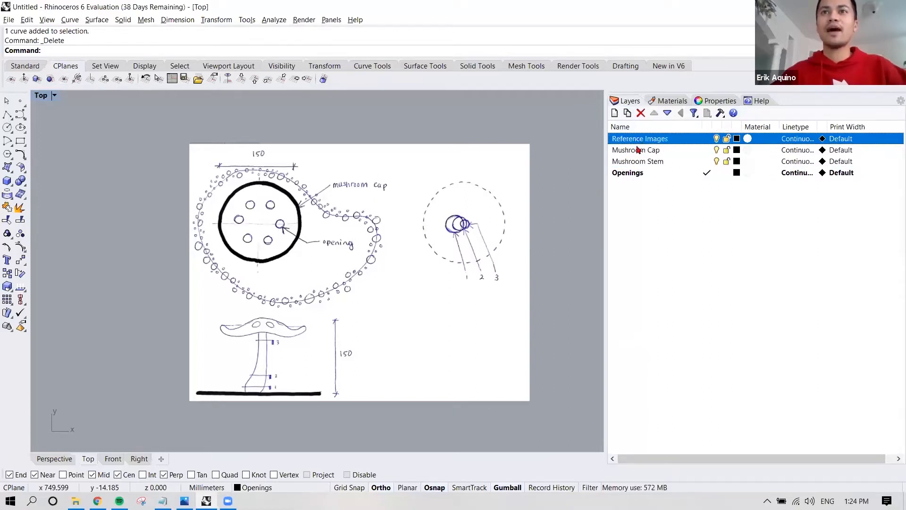
pyautogui.click(638, 150)
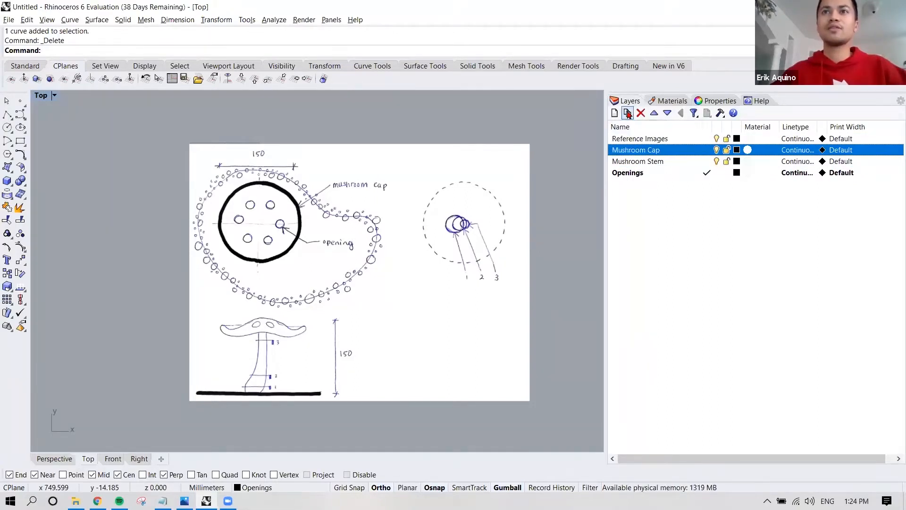
pyautogui.click(627, 114)
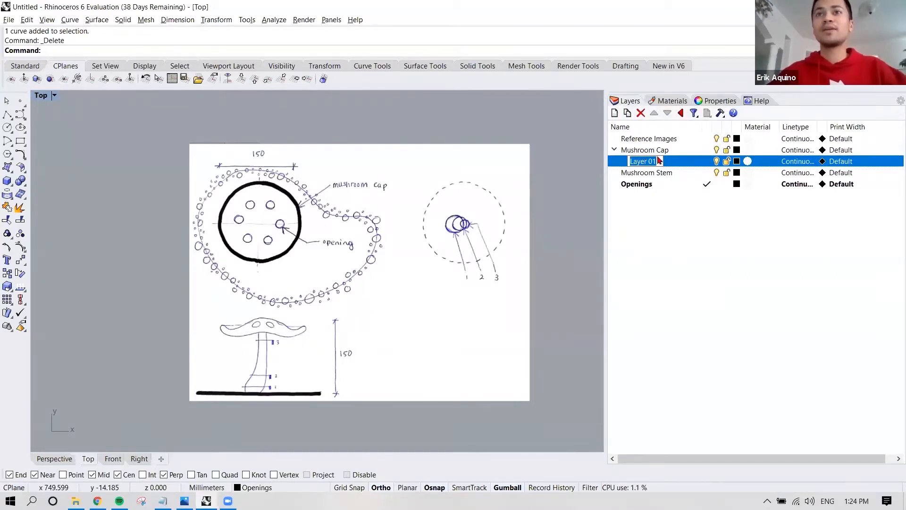
pyautogui.click(664, 150)
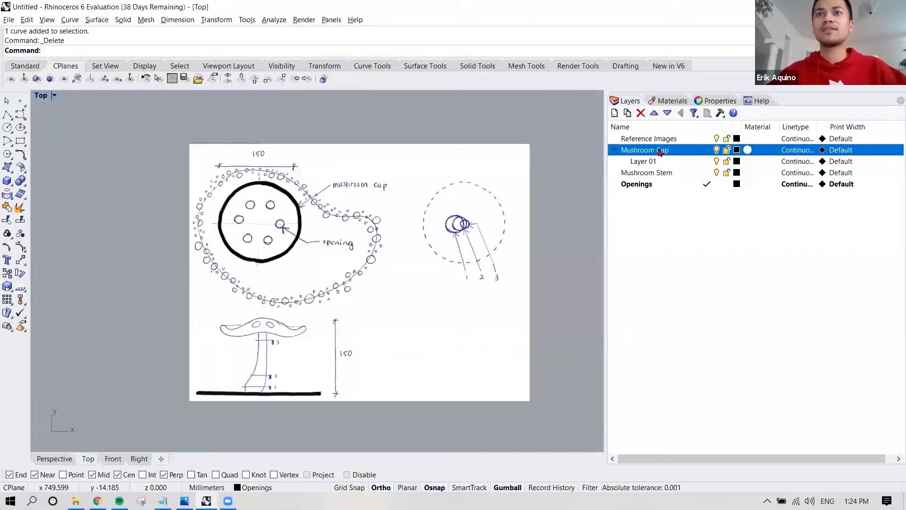
pyautogui.click(627, 113)
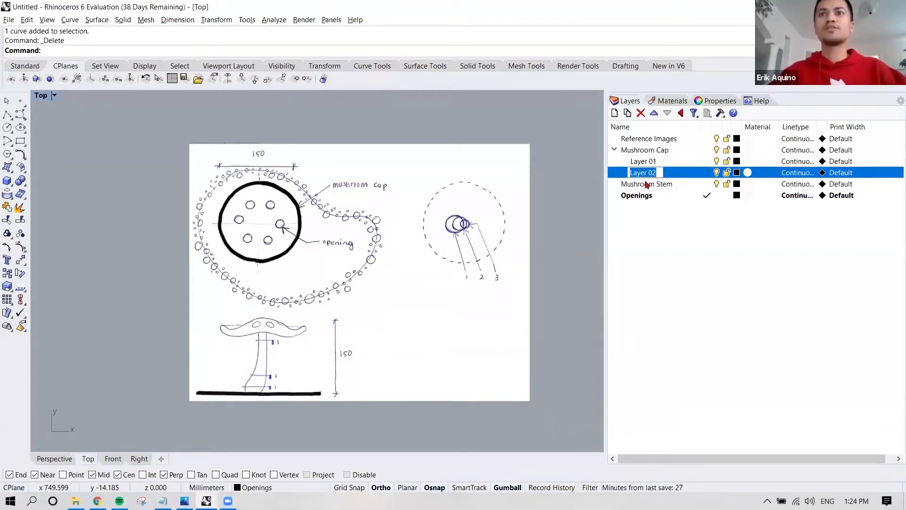
# - Create two sublayers under Mushroom Stem and two more under Openings
pyautogui.click(645, 183)
pyautogui.click(627, 113)
pyautogui.click(645, 183)
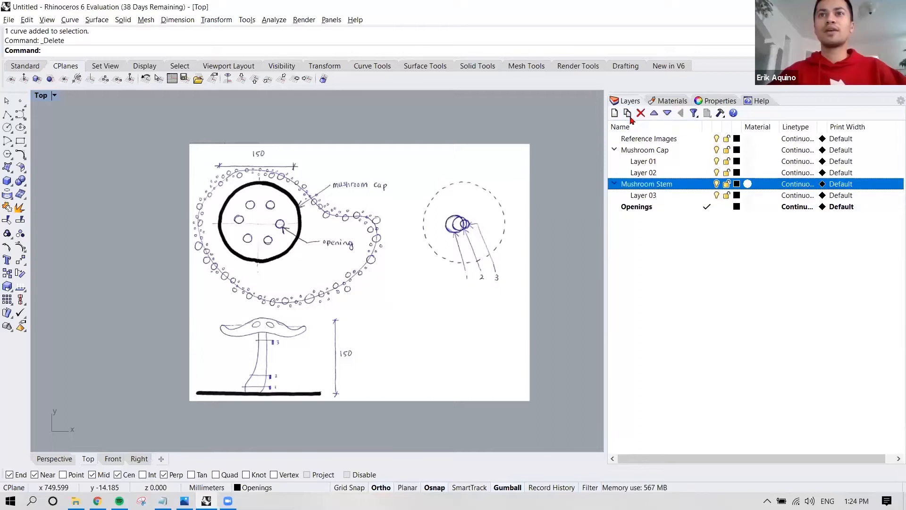
pyautogui.click(628, 115)
pyautogui.click(645, 218)
pyautogui.click(627, 113)
pyautogui.click(628, 114)
# - Rename the two Mushroom Cap sublayers Construction Lines and Final Form
pyautogui.doubleClick(648, 161)
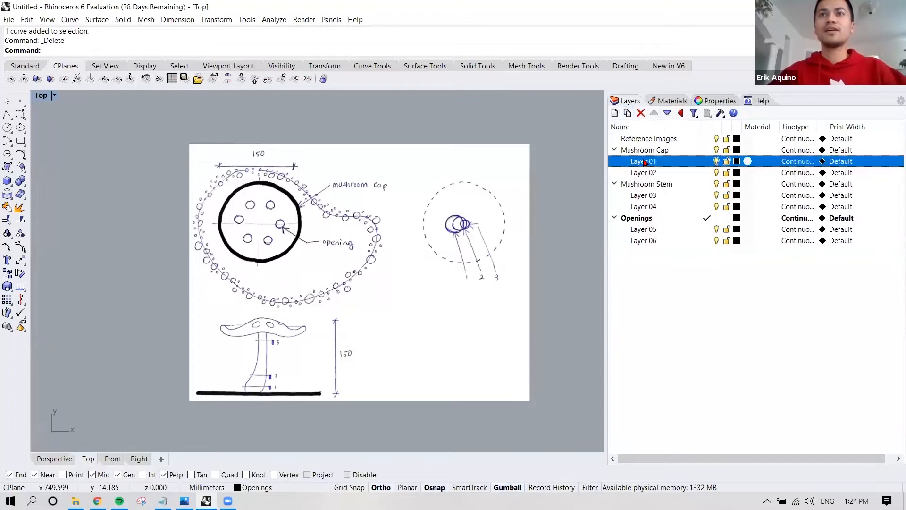
pyautogui.write('Construction Lines')
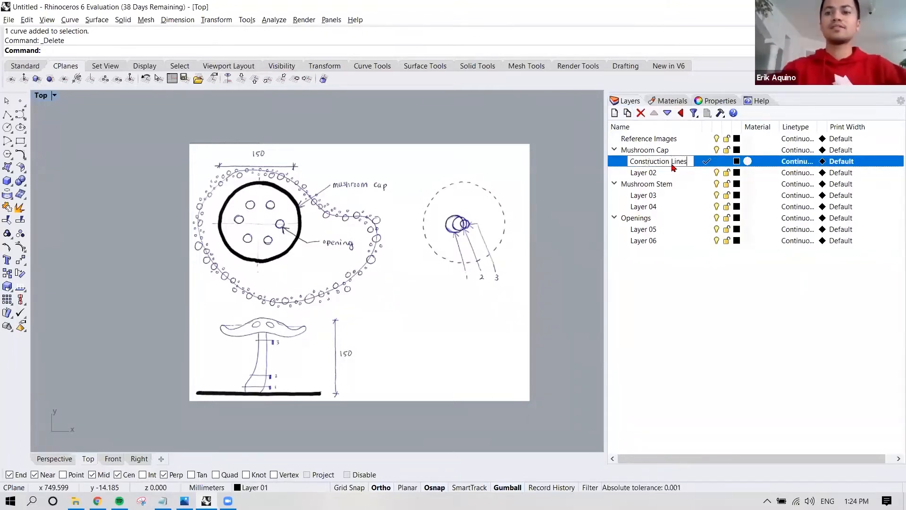
pyautogui.press('Return')
pyautogui.doubleClick(656, 173)
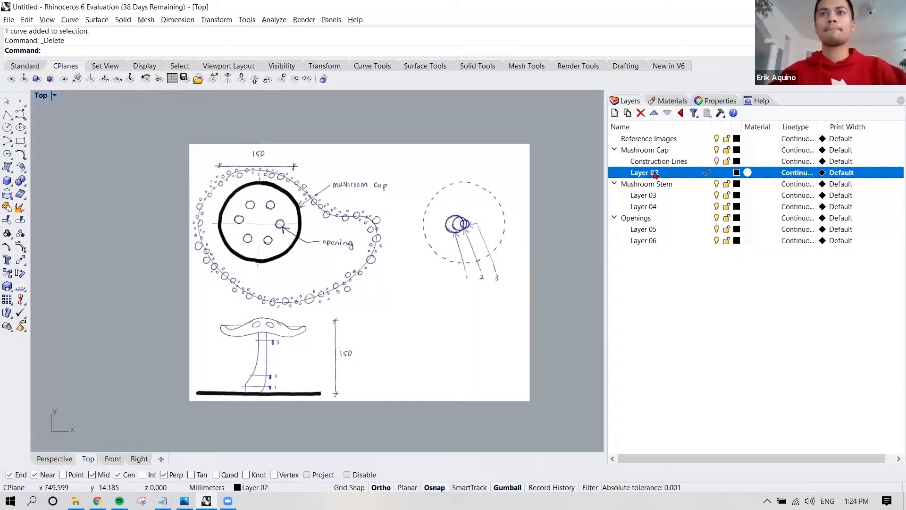
pyautogui.write('Final Form')
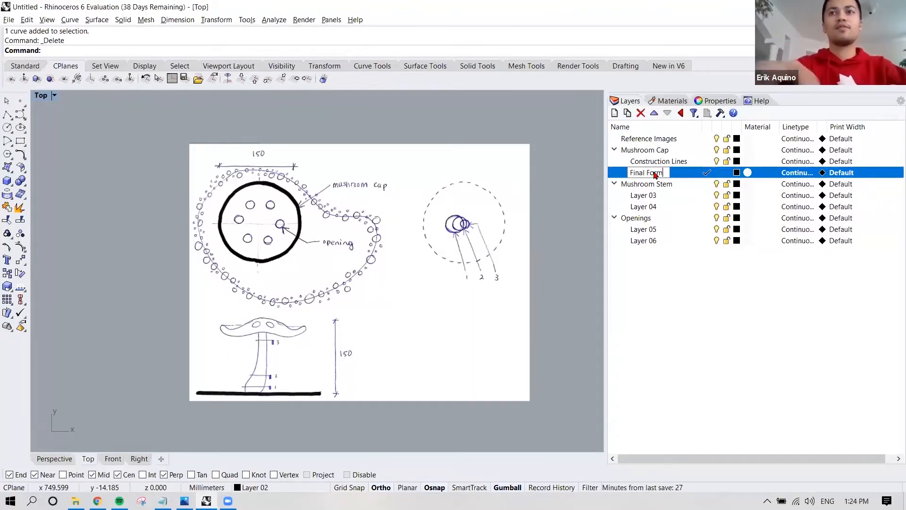
pyautogui.press('Return')
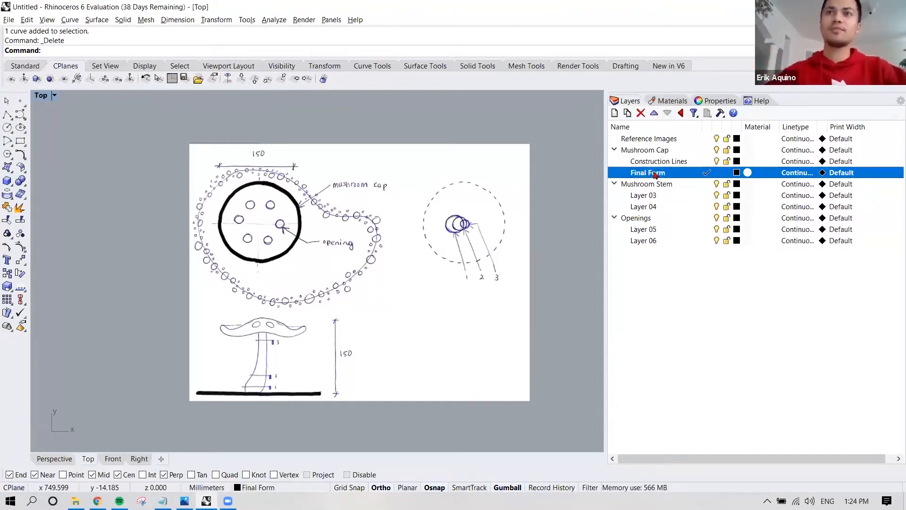
# - Rename the two Mushroom Stem sublayers Construction Lines and Final Form
pyautogui.doubleClick(656, 196)
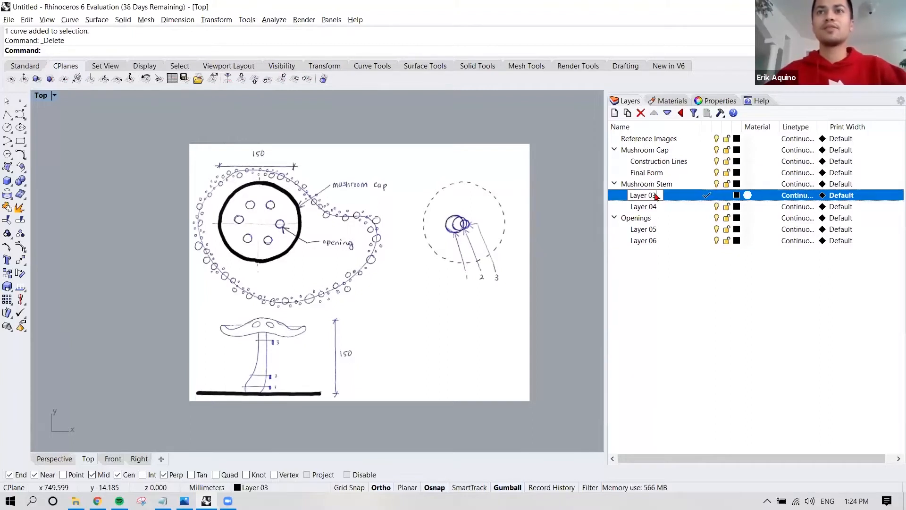
pyautogui.write('Construction')
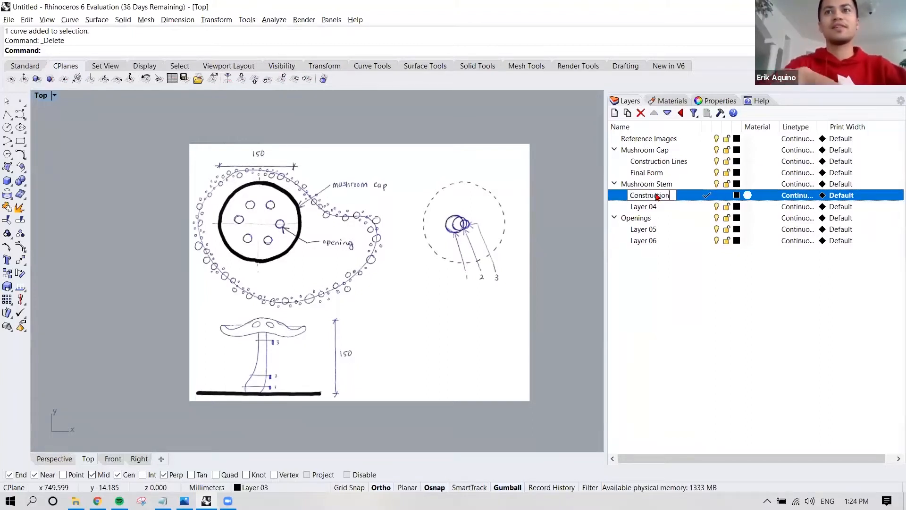
pyautogui.write(' Lines')
pyautogui.press('Return')
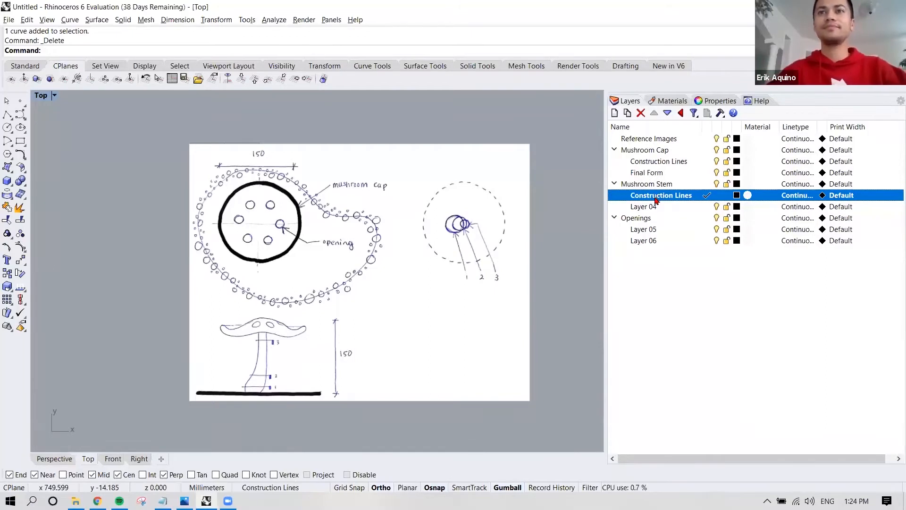
pyautogui.click(654, 206)
pyautogui.doubleClick(653, 206)
pyautogui.write('Construction')
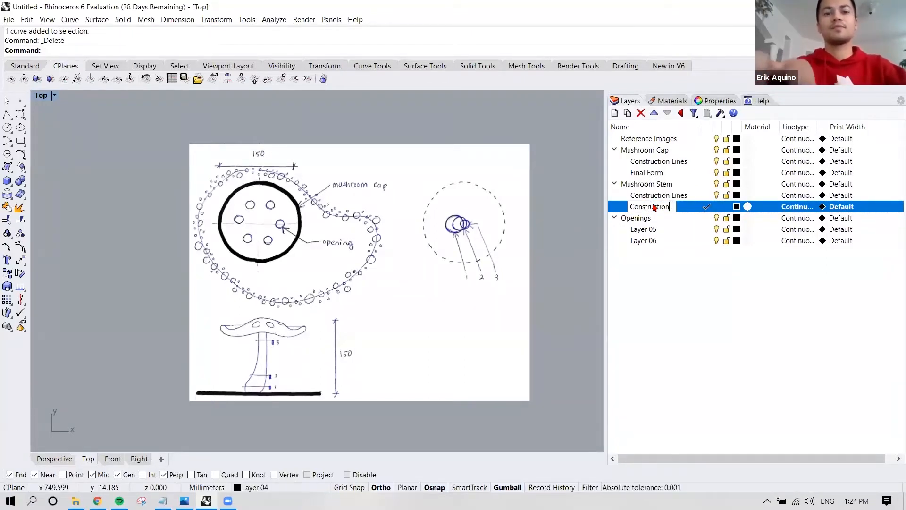
pyautogui.hotkey('ctrl', 'a')
pyautogui.write('Fi')
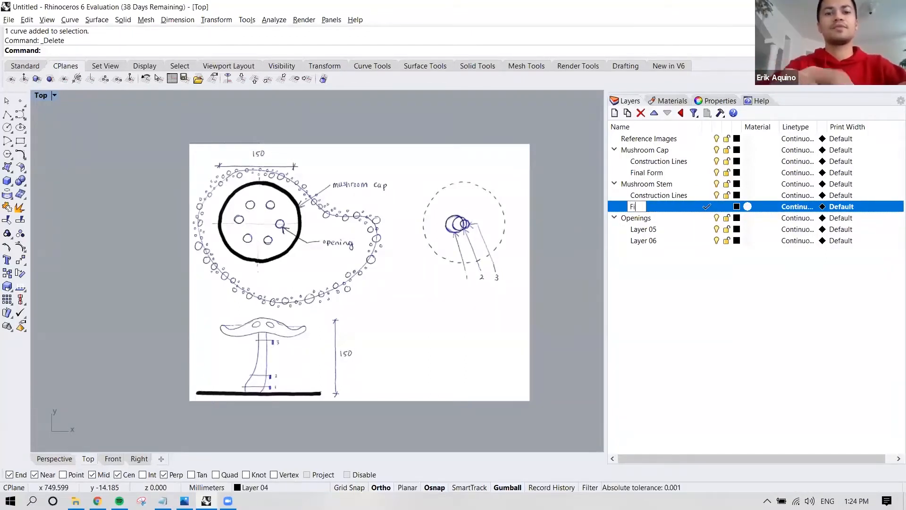
pyautogui.write('nal Form')
pyautogui.press('Return')
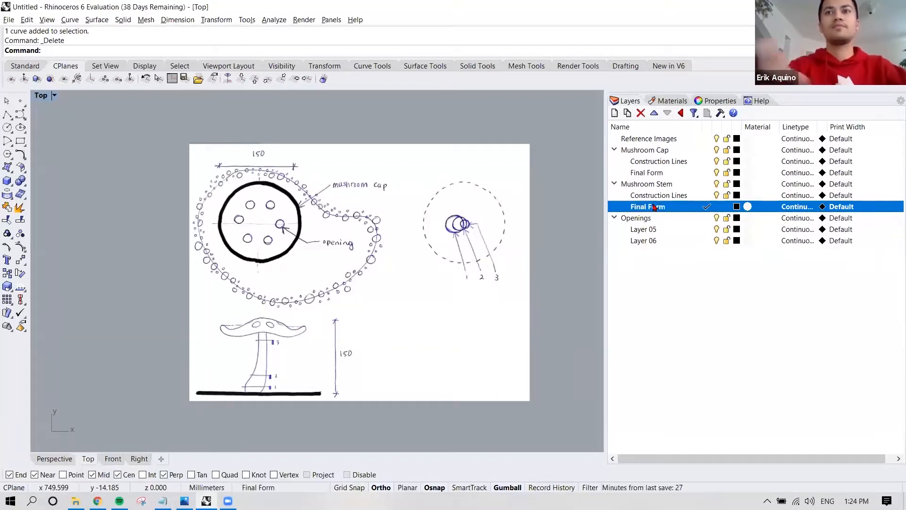
# - Rename the two Openings sublayers Construction Lines and Final Form
pyautogui.click(649, 232)
pyautogui.click(649, 233)
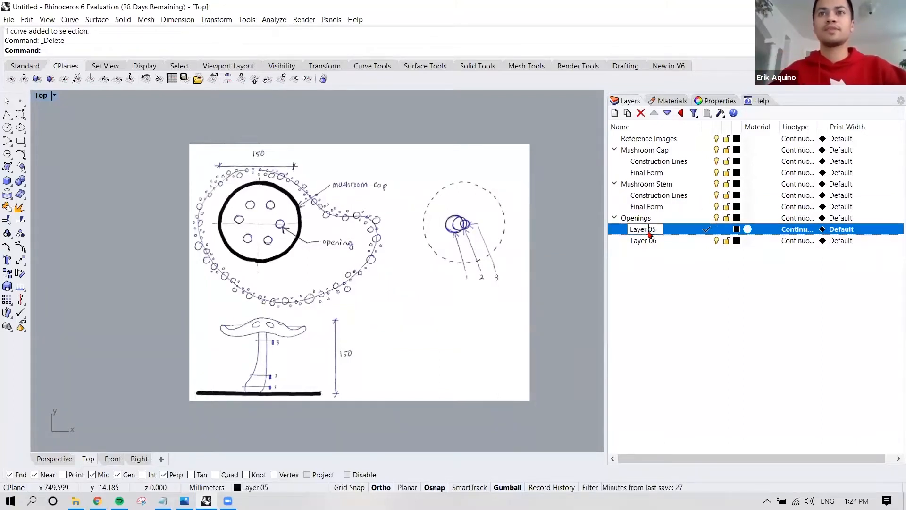
pyautogui.write('Construction')
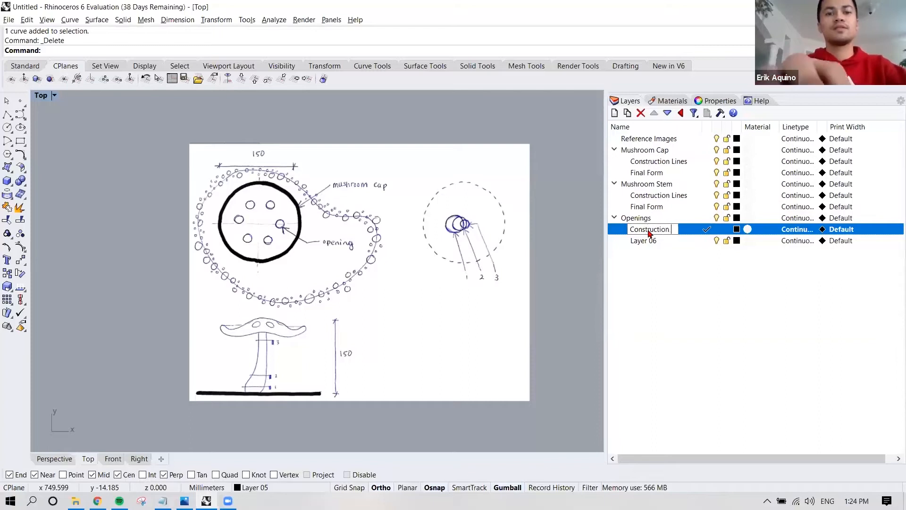
pyautogui.write(' Lines')
pyautogui.press('Return')
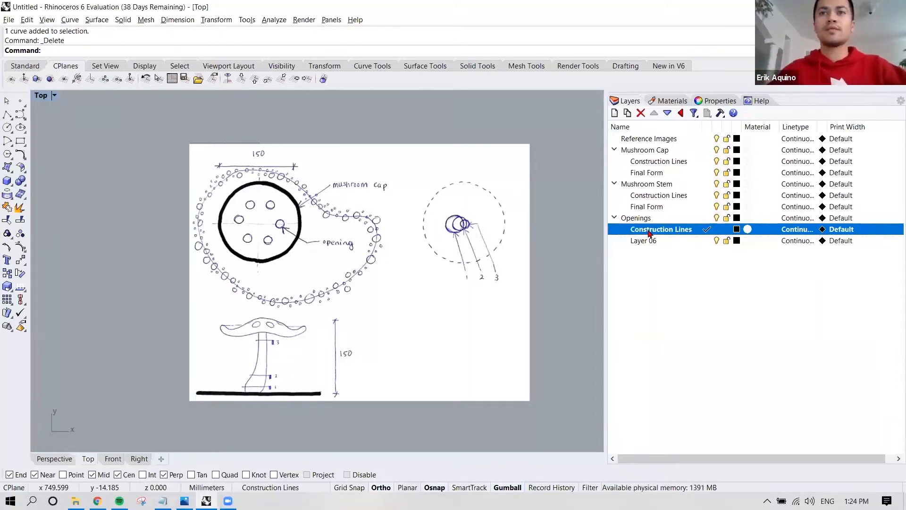
pyautogui.click(643, 240)
pyautogui.click(644, 240)
pyautogui.write('F')
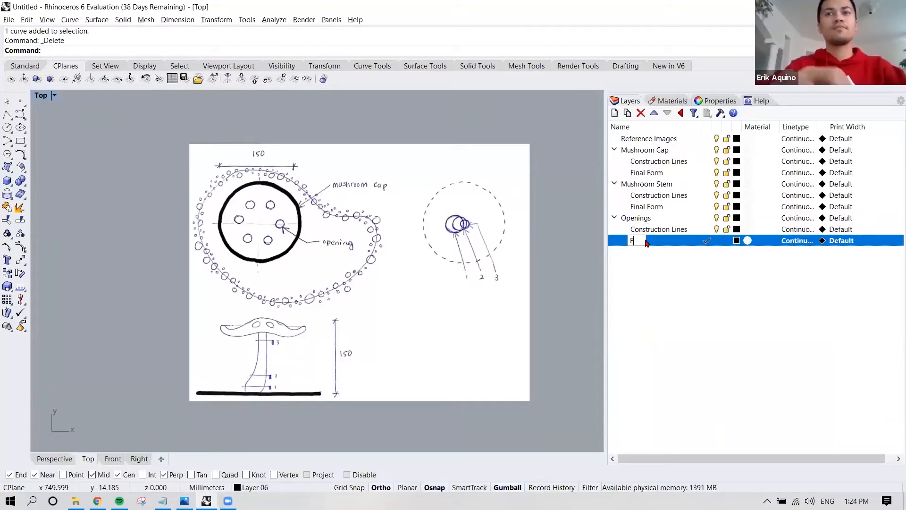
pyautogui.write('inal Form')
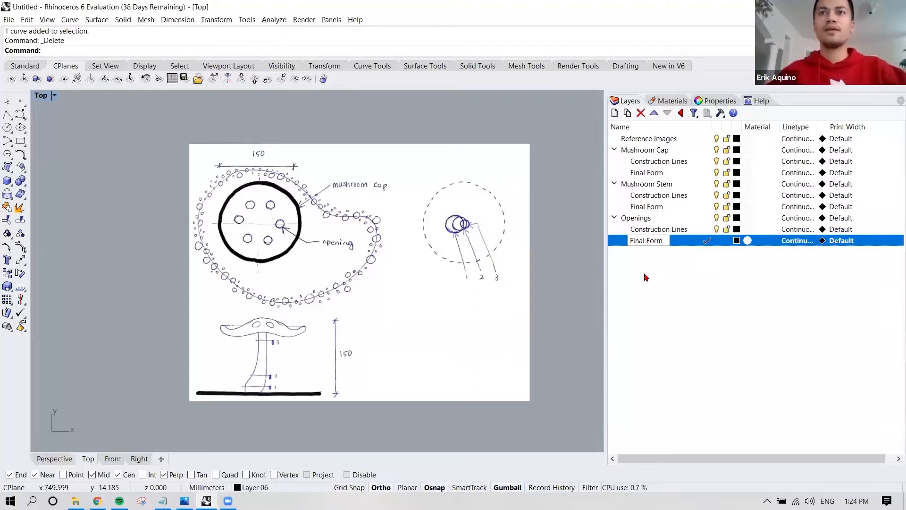
# - Widen the layer list and make the Construction Lines sublayer of Mushroom Cap the current layer
pyautogui.press('Return')
pyautogui.moveTo(606, 202); pyautogui.dragTo(529, 194)
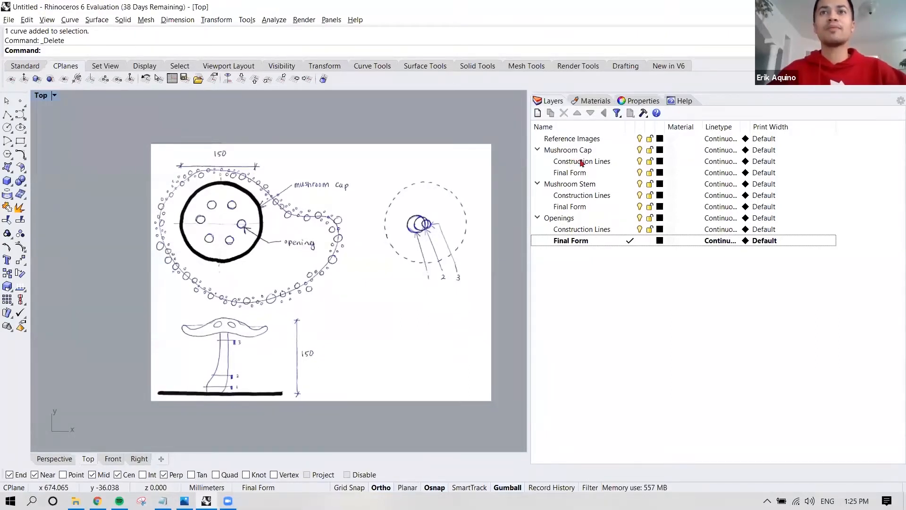
pyautogui.doubleClick(581, 162)
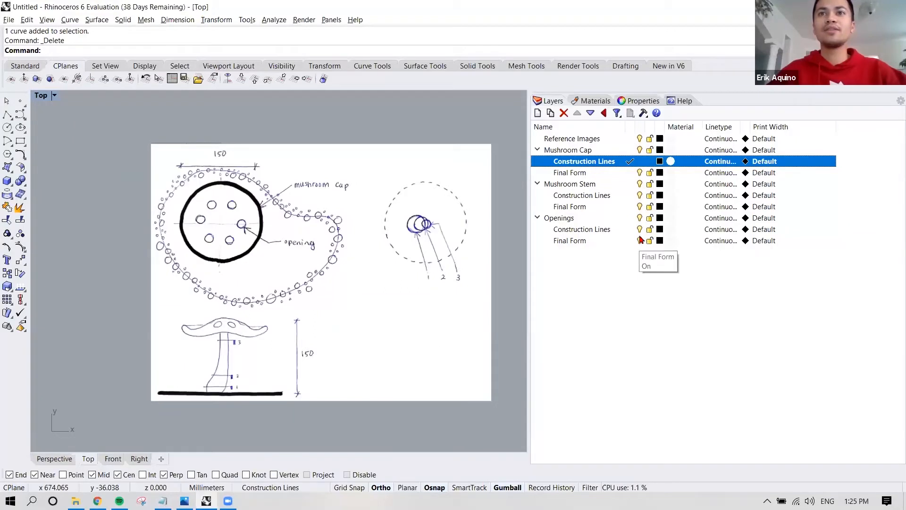
# - Collapse the Mushroom Stem and Mushroom Cap layer groups and expand them again
pyautogui.click(538, 184)
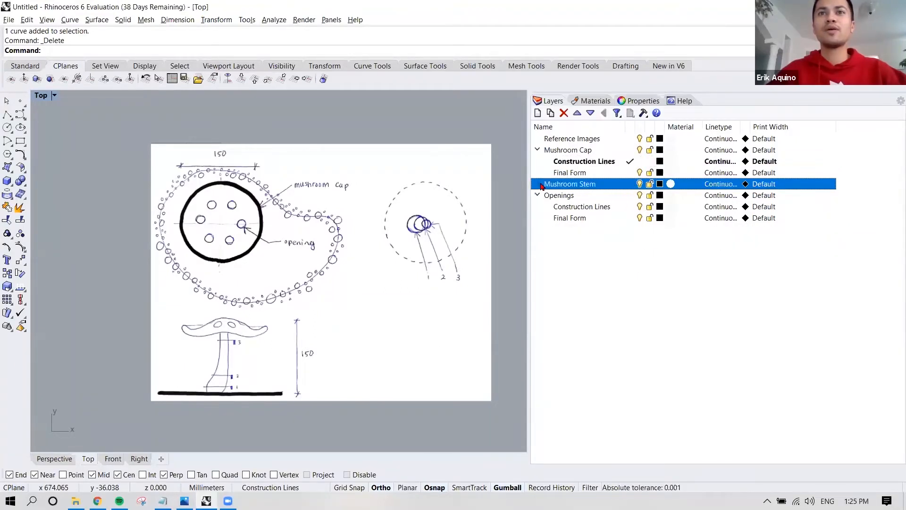
pyautogui.click(538, 151)
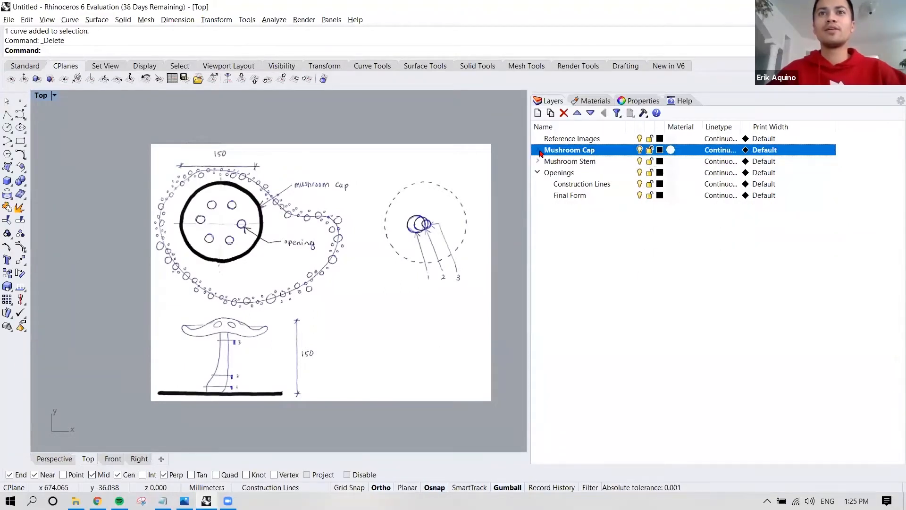
pyautogui.click(538, 151)
pyautogui.click(538, 184)
pyautogui.click(584, 151)
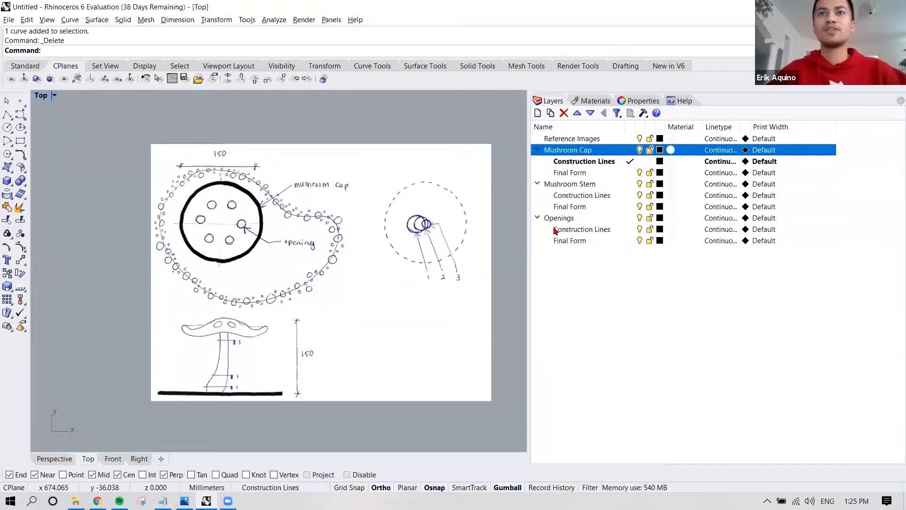
# - Turn the Mushroom Stem and Openings layers off and back on
pyautogui.click(639, 185)
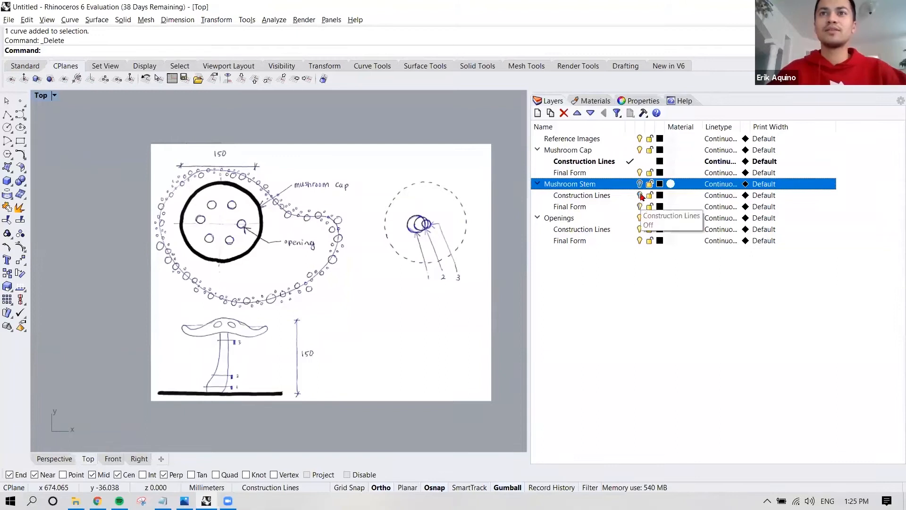
pyautogui.click(640, 218)
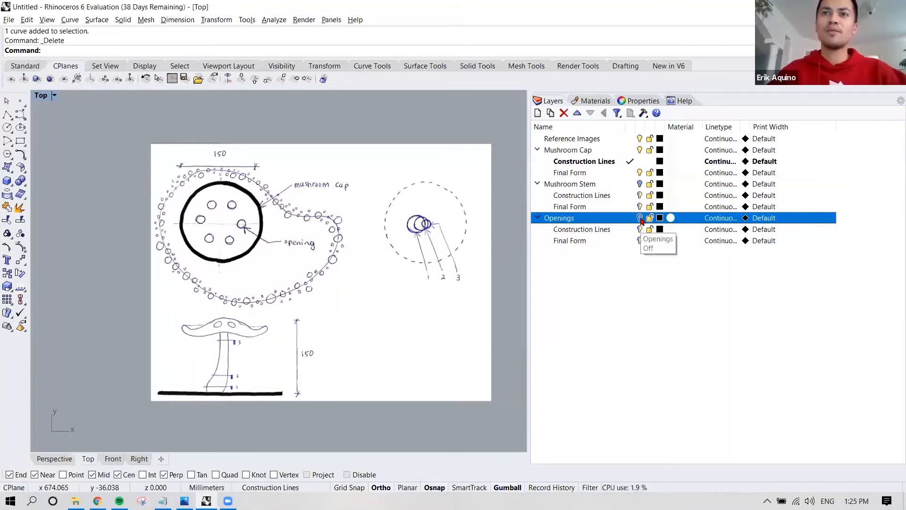
pyautogui.click(639, 218)
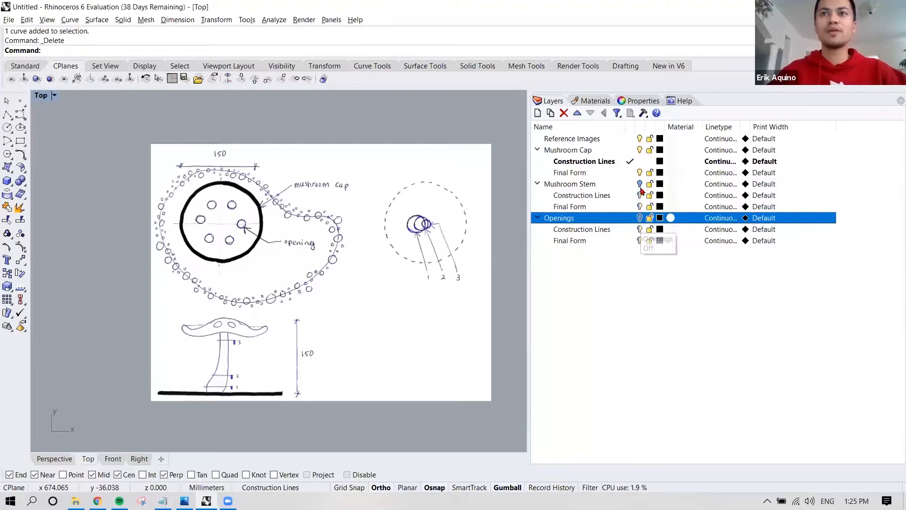
pyautogui.click(639, 184)
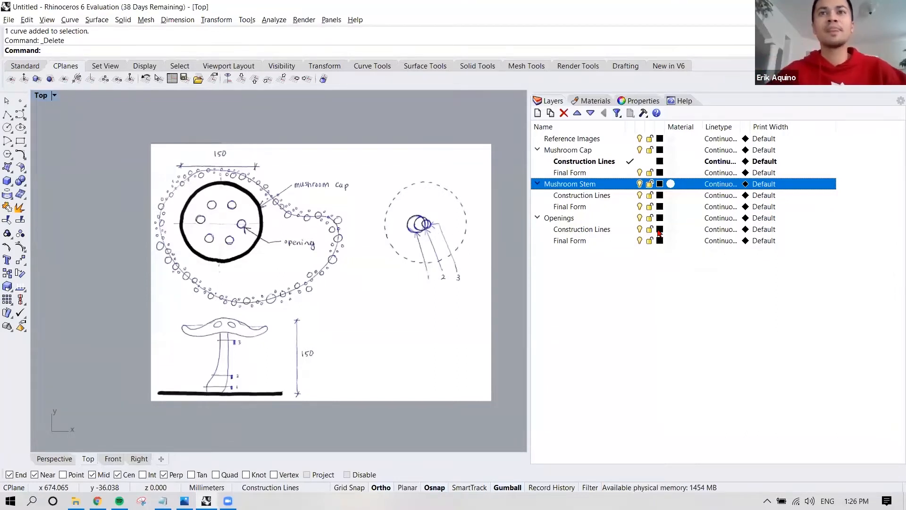
# - Set the layer colour of Mushroom Cap and its two sublayers to red
pyautogui.click(610, 152)
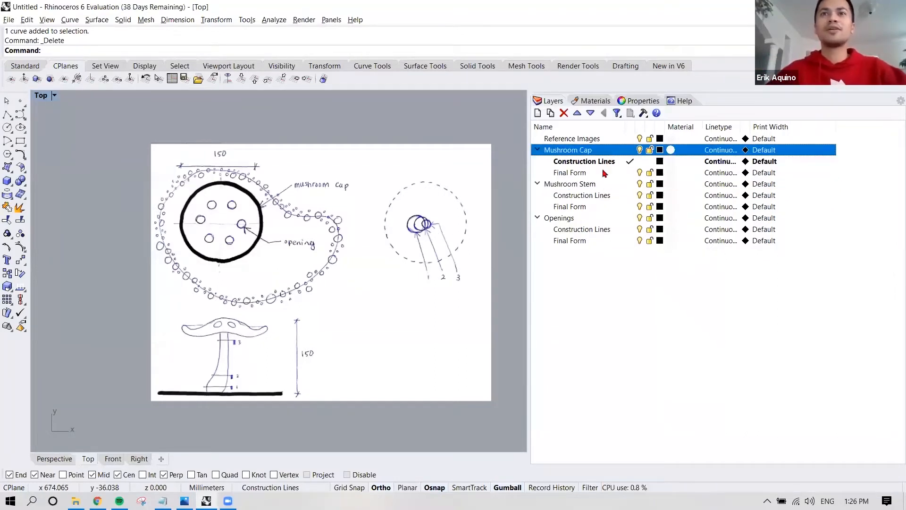
pyautogui.keyDown('shift'); pyautogui.click(611, 174); pyautogui.keyUp('shift')
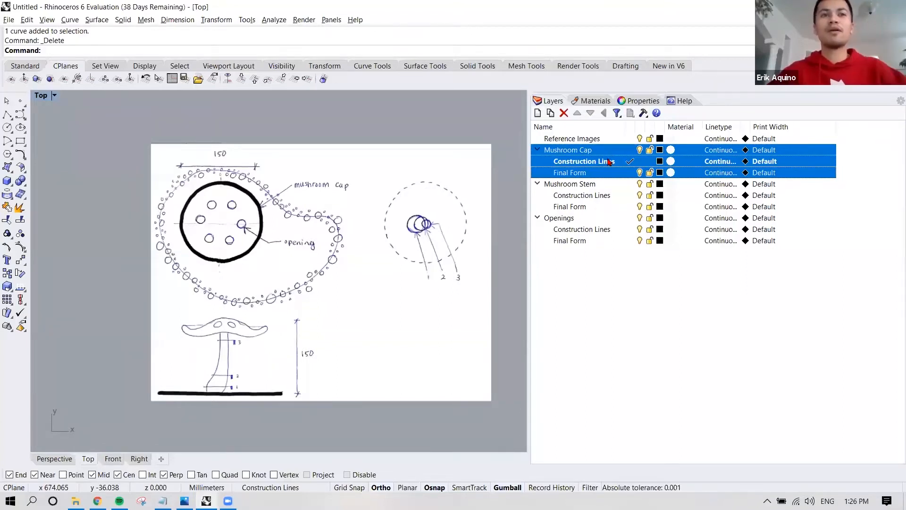
pyautogui.click(602, 151)
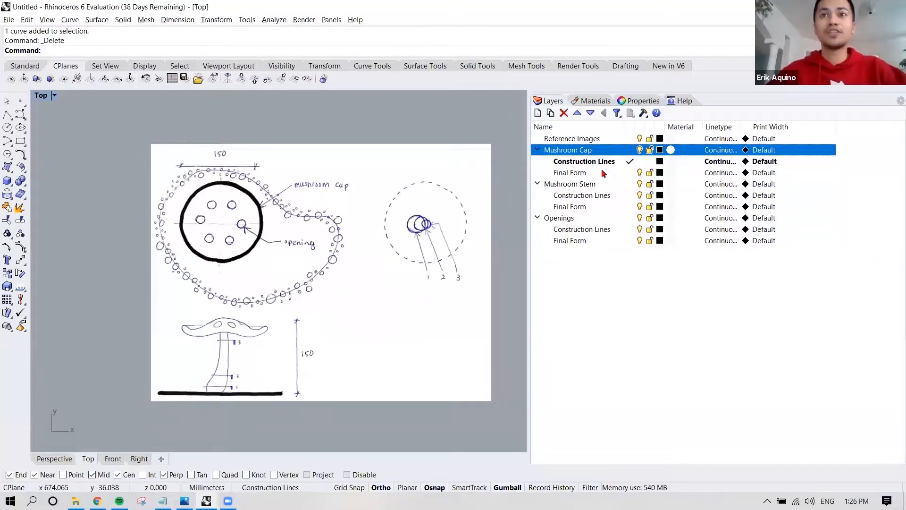
pyautogui.keyDown('shift'); pyautogui.click(603, 173); pyautogui.keyUp('shift')
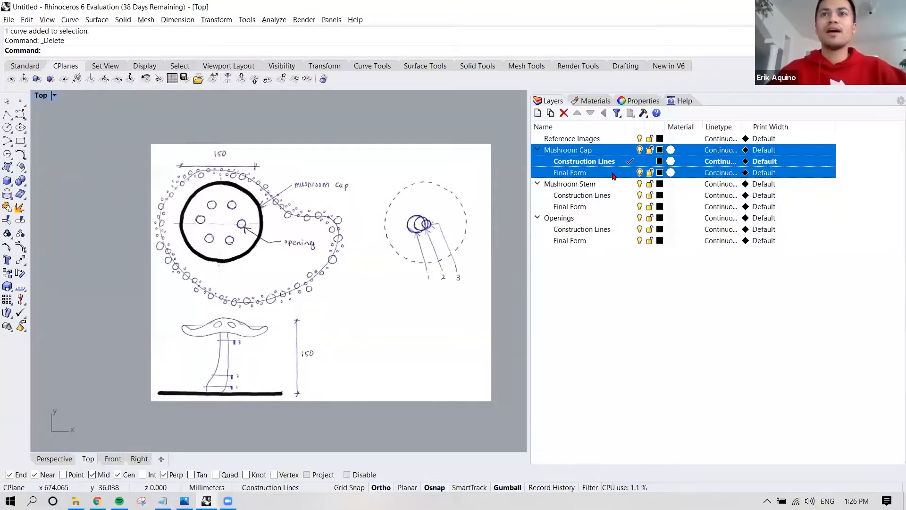
pyautogui.rightClick(613, 175)
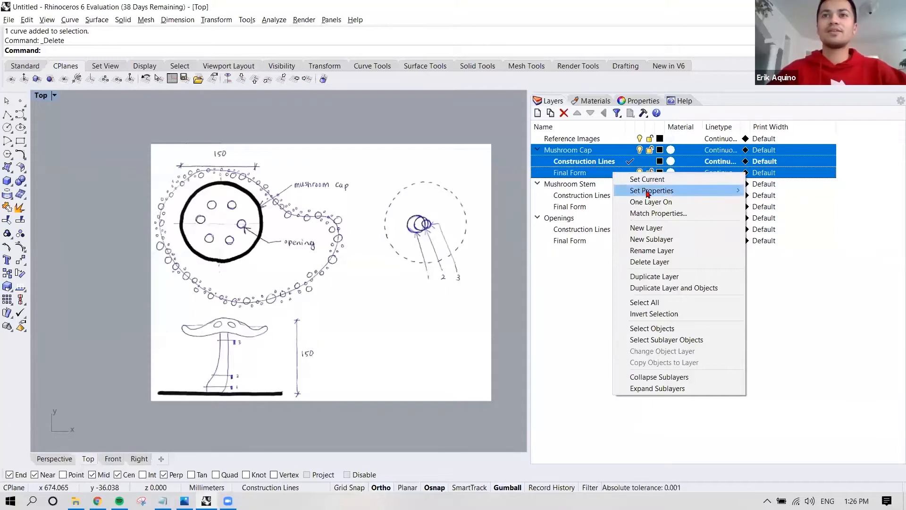
pyautogui.moveTo(647, 193)
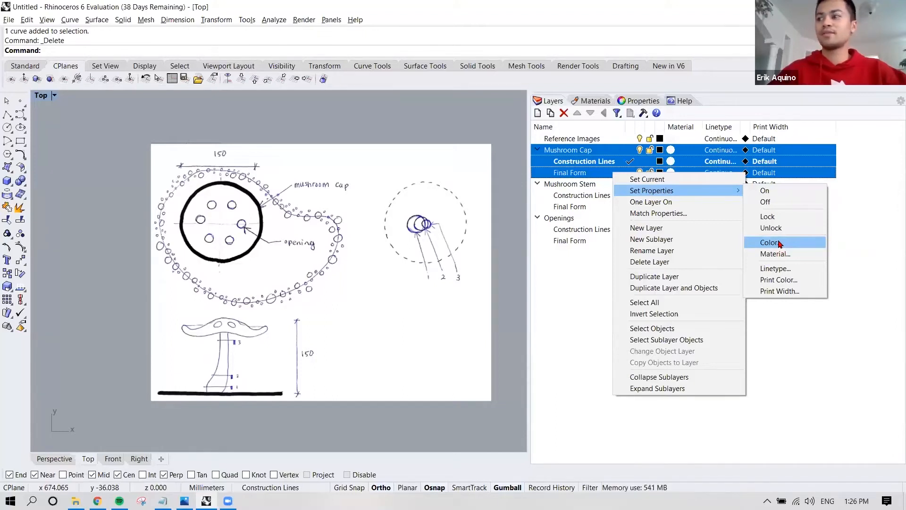
pyautogui.click(779, 244)
pyautogui.click(398, 147)
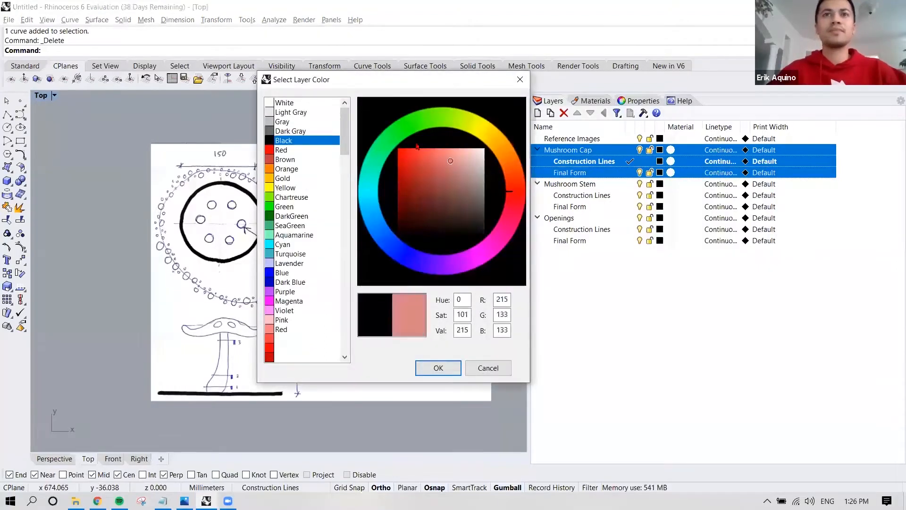
pyautogui.click(431, 368)
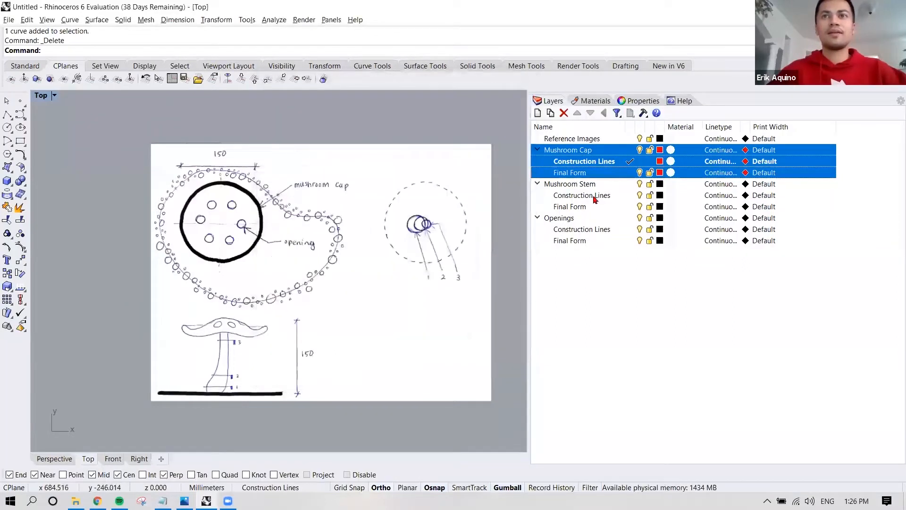
# - Set the layer colour of Mushroom Stem and its two sublayers to a very dark, nearly black green
pyautogui.click(593, 185)
pyautogui.keyDown('shift'); pyautogui.click(603, 208); pyautogui.keyUp('shift')
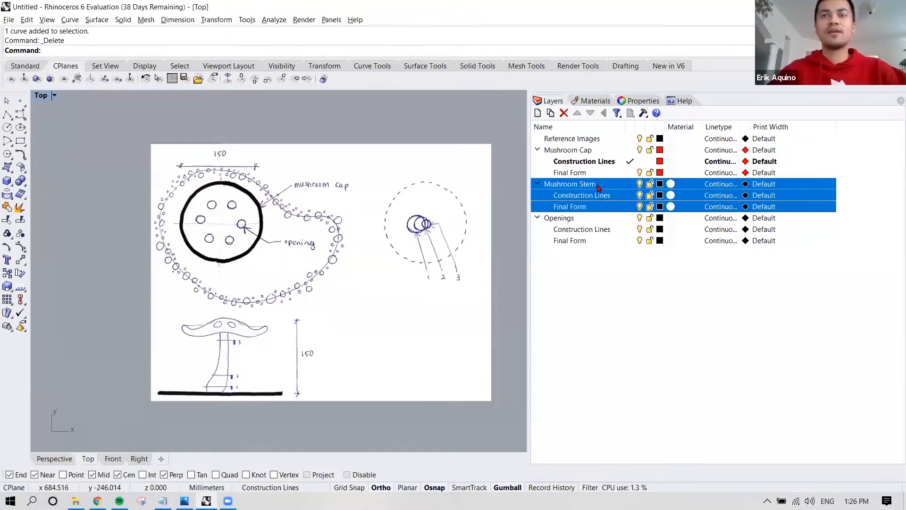
pyautogui.click(598, 187)
pyautogui.keyDown('shift'); pyautogui.click(616, 195); pyautogui.keyUp('shift')
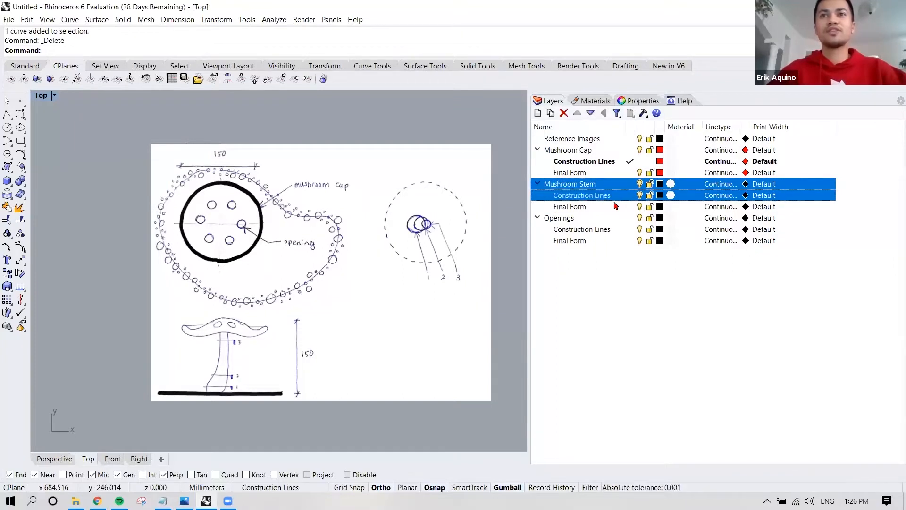
pyautogui.keyDown('shift'); pyautogui.click(612, 207); pyautogui.keyUp('shift')
pyautogui.click(616, 189)
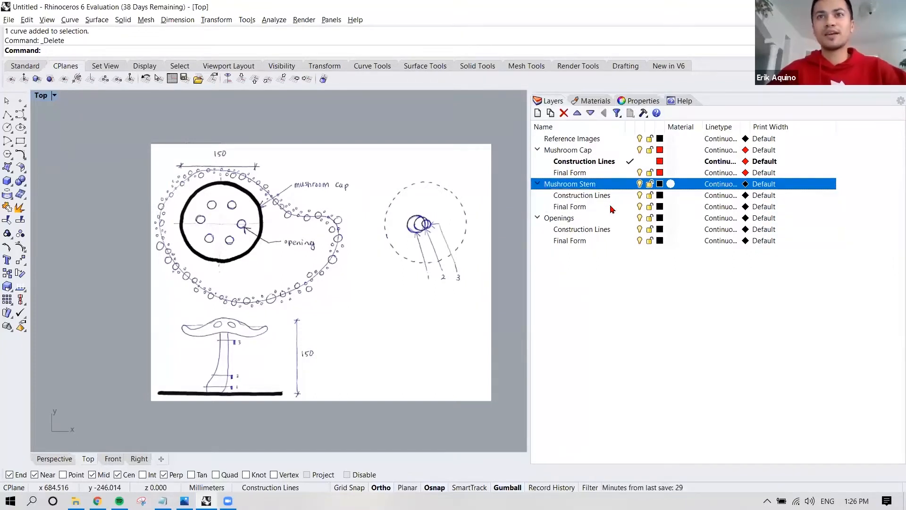
pyautogui.keyDown('shift'); pyautogui.click(610, 207); pyautogui.keyUp('shift')
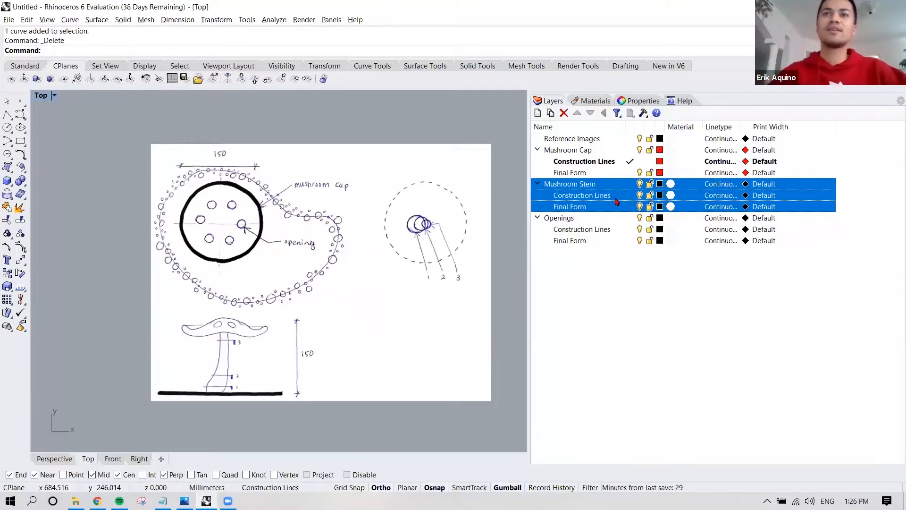
pyautogui.rightClick(617, 201)
pyautogui.moveTo(654, 217)
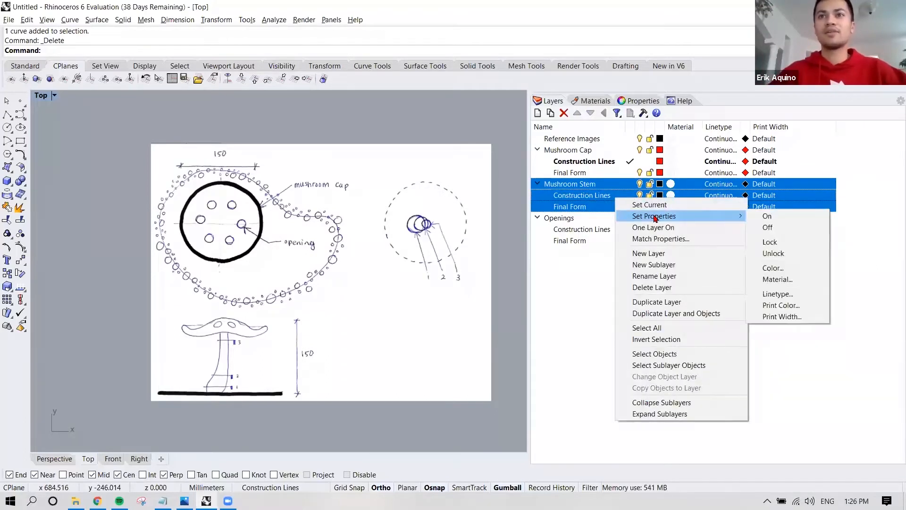
pyautogui.click(774, 269)
pyautogui.click(284, 217)
pyautogui.moveTo(417, 166)
pyautogui.mouseDown()
pyautogui.moveTo(410, 161)
pyautogui.moveTo(413, 229)
pyautogui.mouseUp()
pyautogui.click(437, 368)
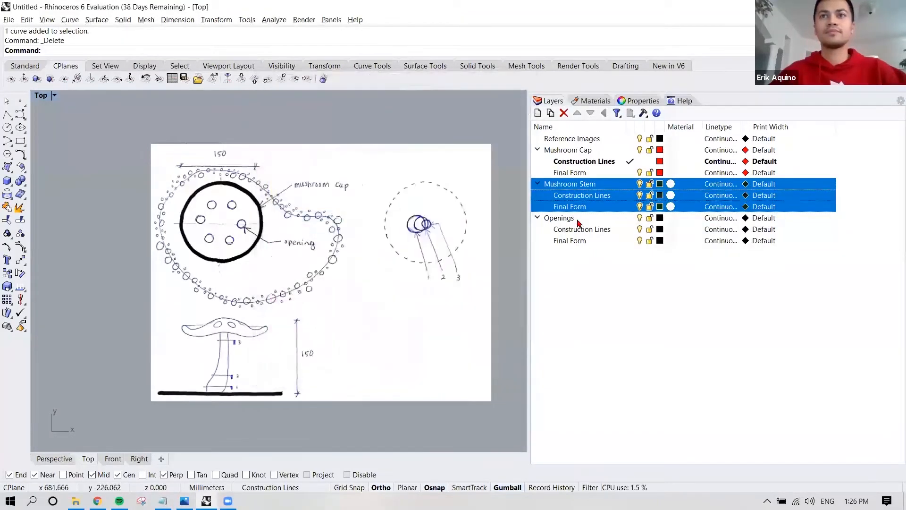
# - Set the layer colour of Openings and its two sublayers to Blue
pyautogui.click(562, 217)
pyautogui.keyDown('shift'); pyautogui.click(578, 242); pyautogui.keyUp('shift')
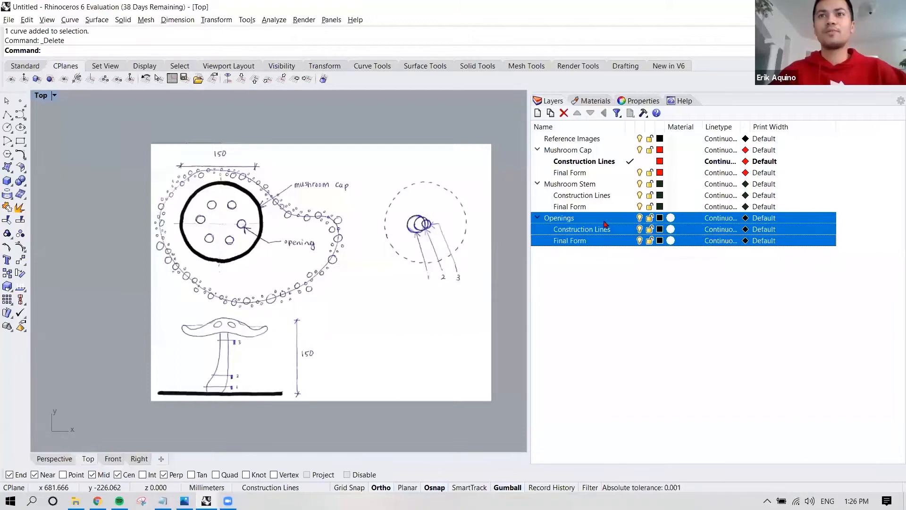
pyautogui.rightClick(605, 221)
pyautogui.moveTo(733, 241)
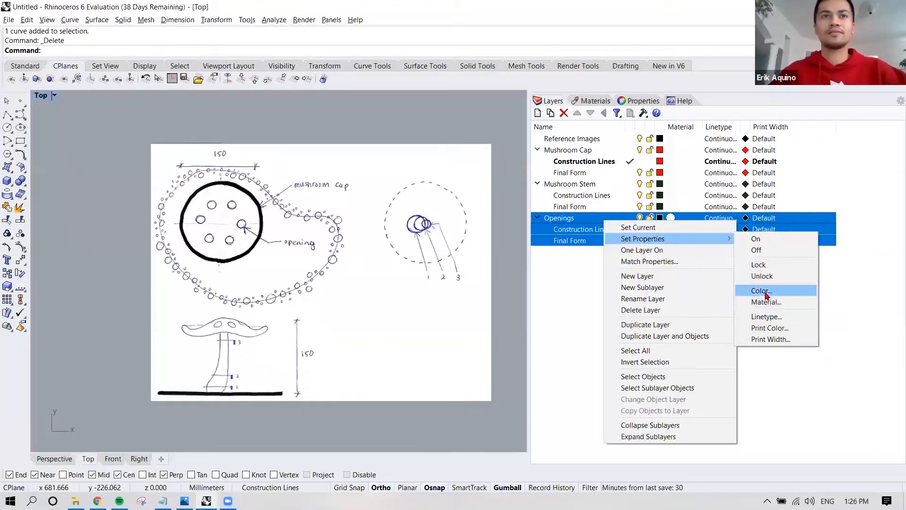
pyautogui.click(766, 295)
pyautogui.click(285, 273)
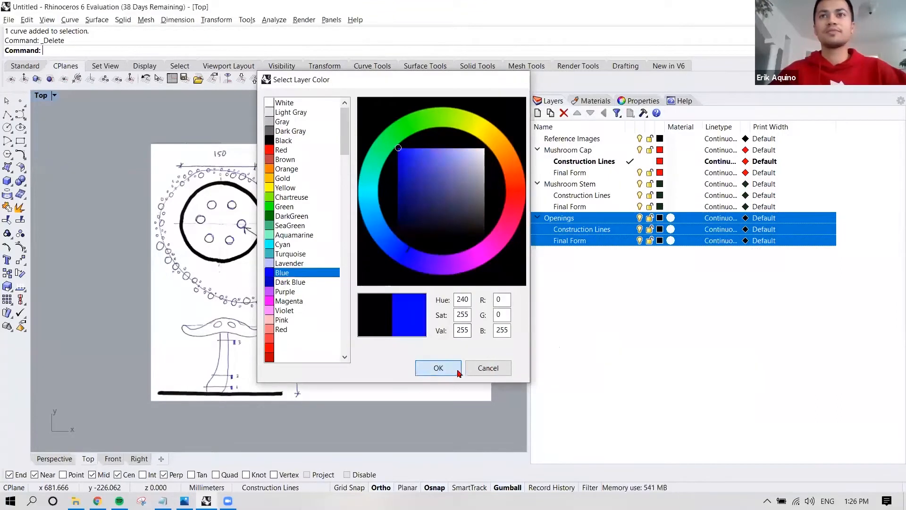
pyautogui.click(459, 372)
pyautogui.click(631, 257)
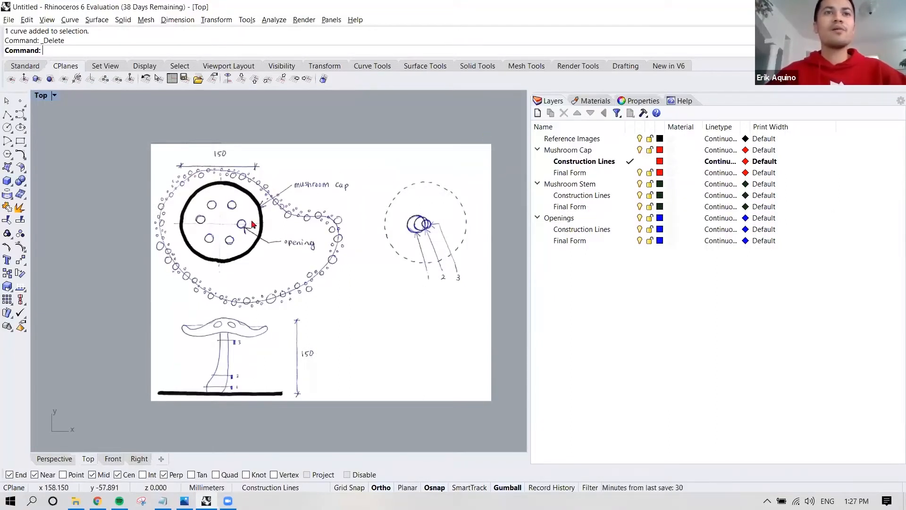
# - Examine the mushroom elevation in the reference image and the annotated sketch Sketch - Mushroom Exercise.jpg in Photos
pyautogui.scroll(2, 241, 327)
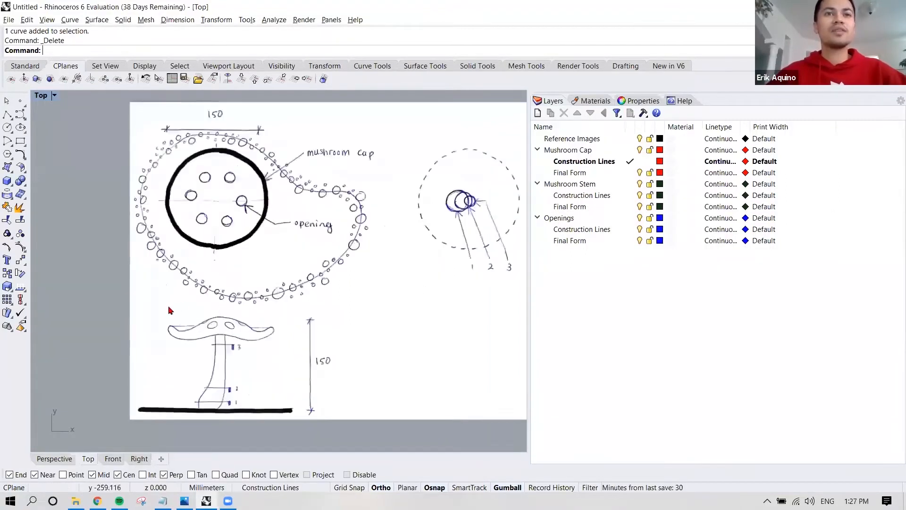
pyautogui.click(599, 165)
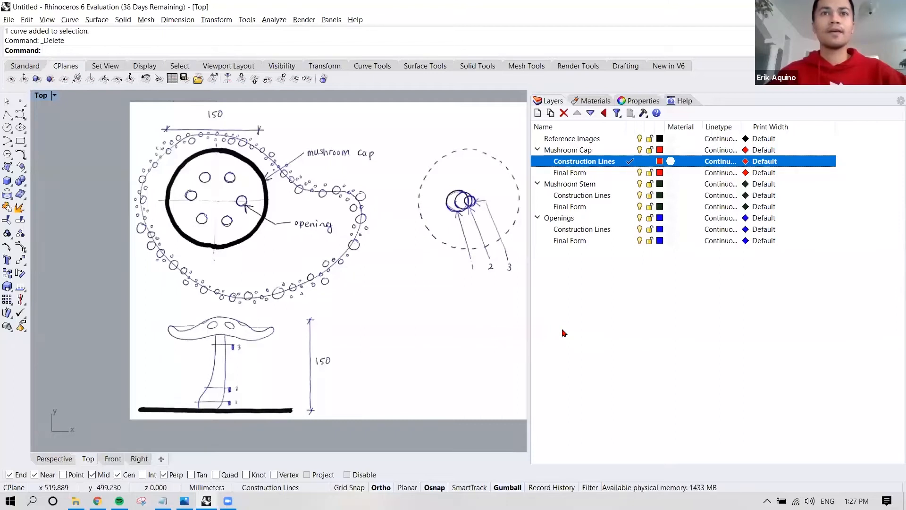
pyautogui.scroll(3, 304, 302)
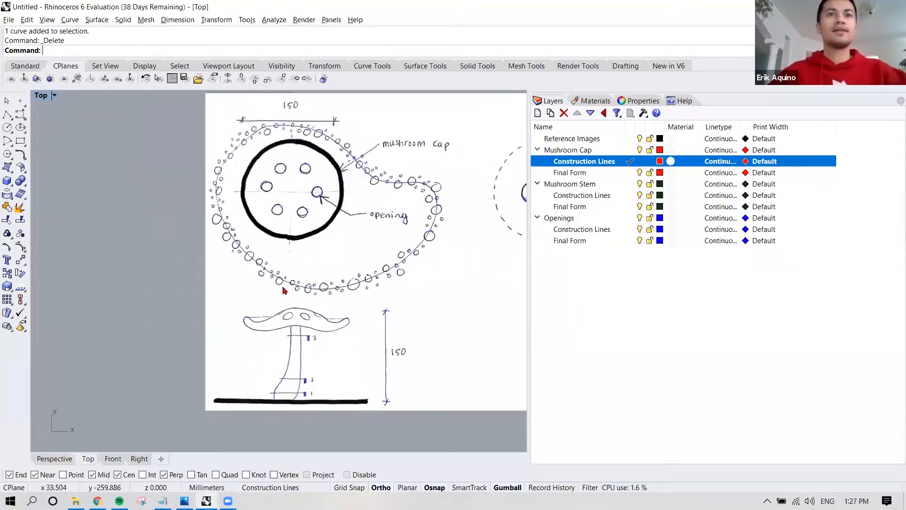
pyautogui.moveTo(305, 299); pyautogui.dragTo(301, 286, button='right')
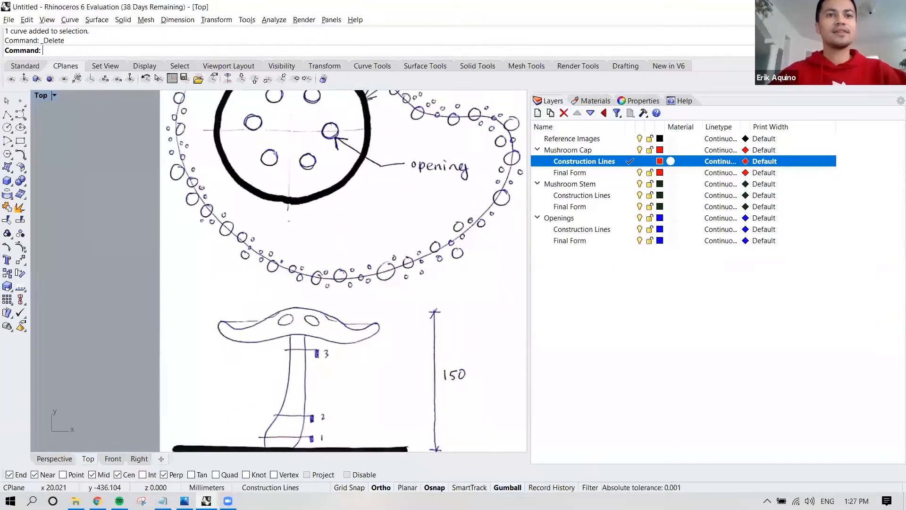
pyautogui.click(184, 501)
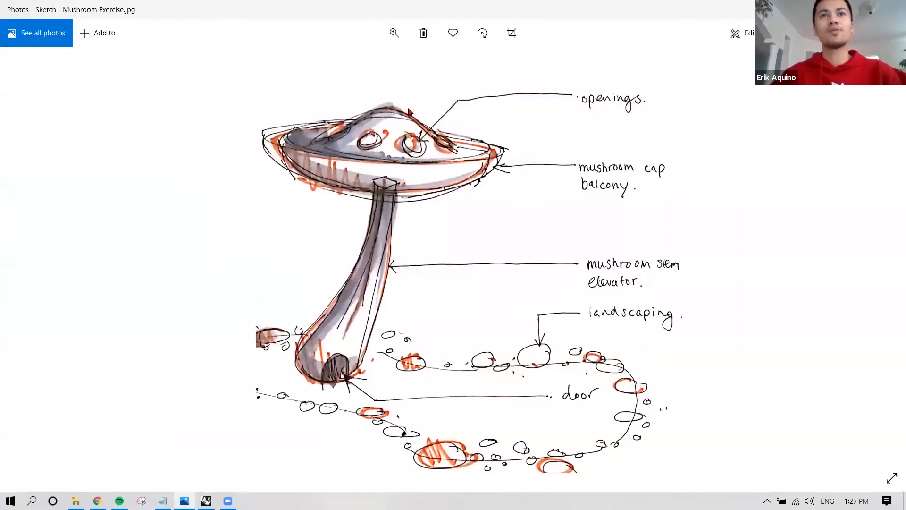
# - Return to Rhino and switch from the Top view to the Front view of the reference image
pyautogui.hotkey('alt', 'Tab')
pyautogui.scroll(-2, 409, 140)
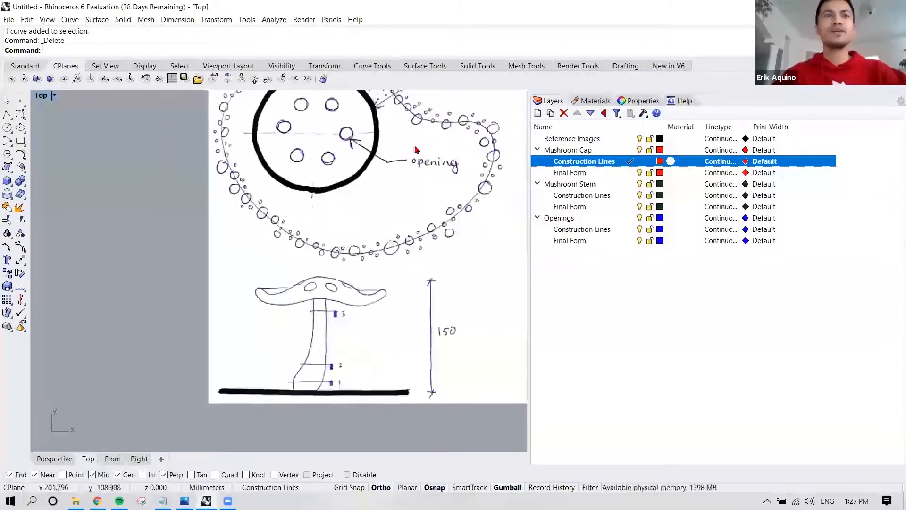
pyautogui.moveTo(367, 211); pyautogui.dragTo(345, 226, button='right')
pyautogui.scroll(-3, 345, 224)
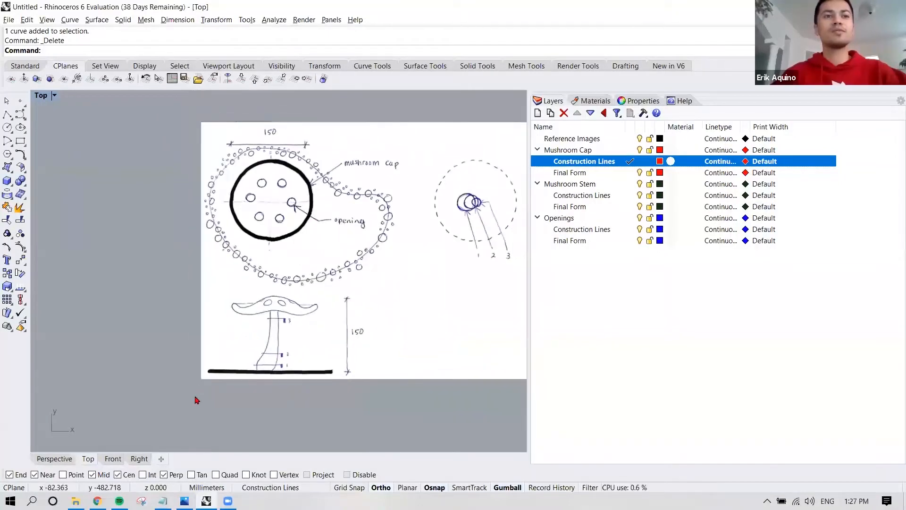
pyautogui.click(113, 458)
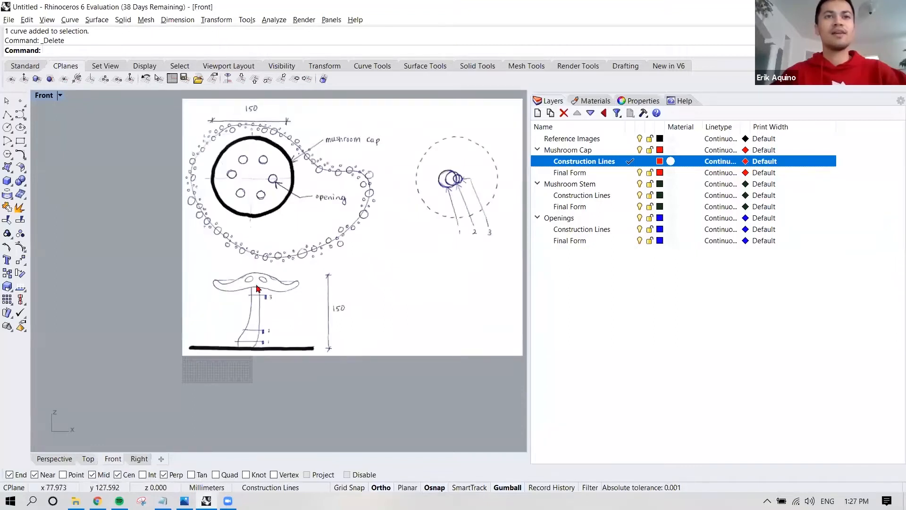
# - Draw a vertical line down the middle of the mushroom cap in the Front view, starting just above its apex
pyautogui.scroll(3, 269, 288)
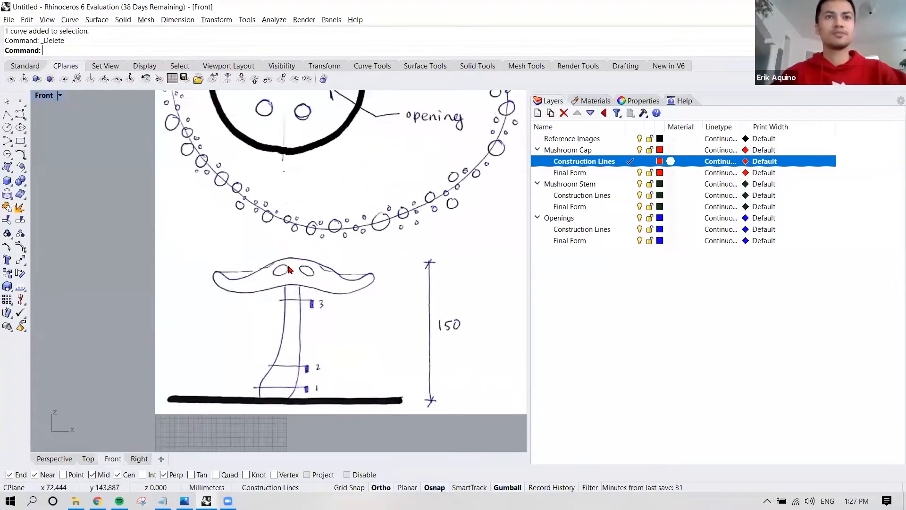
pyautogui.scroll(3, 295, 268)
pyautogui.write('Line')
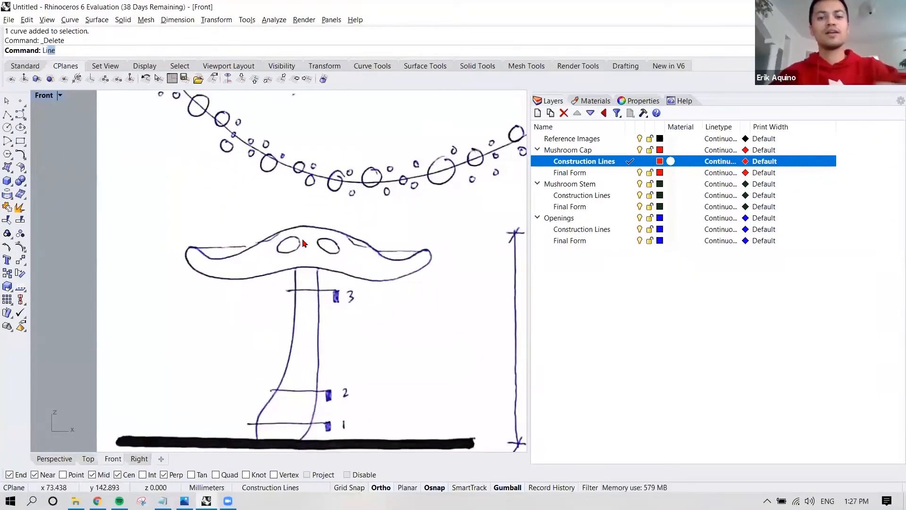
pyautogui.press('Return')
pyautogui.scroll(2, 304, 231)
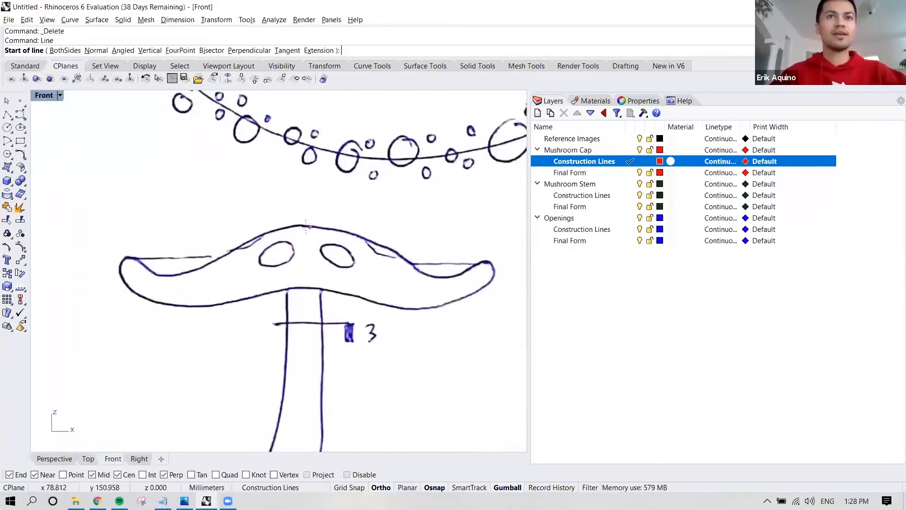
pyautogui.click(303, 220)
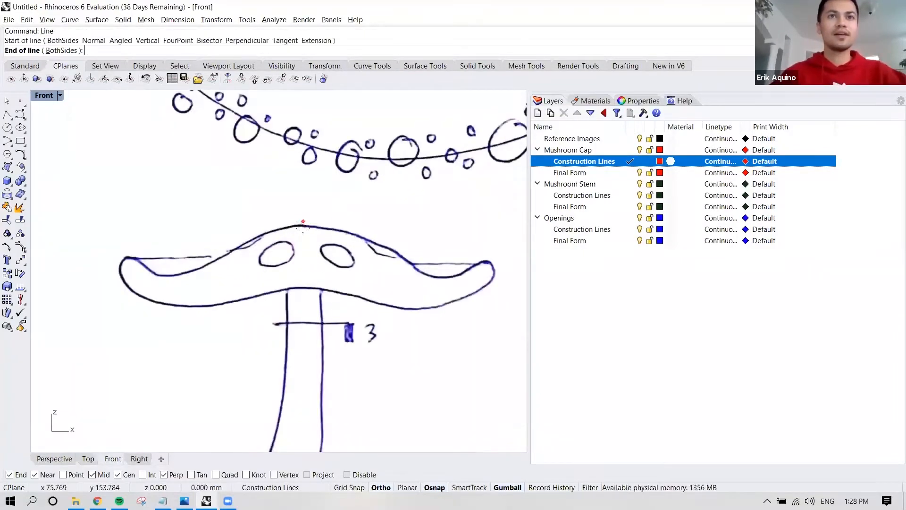
pyautogui.click(304, 343)
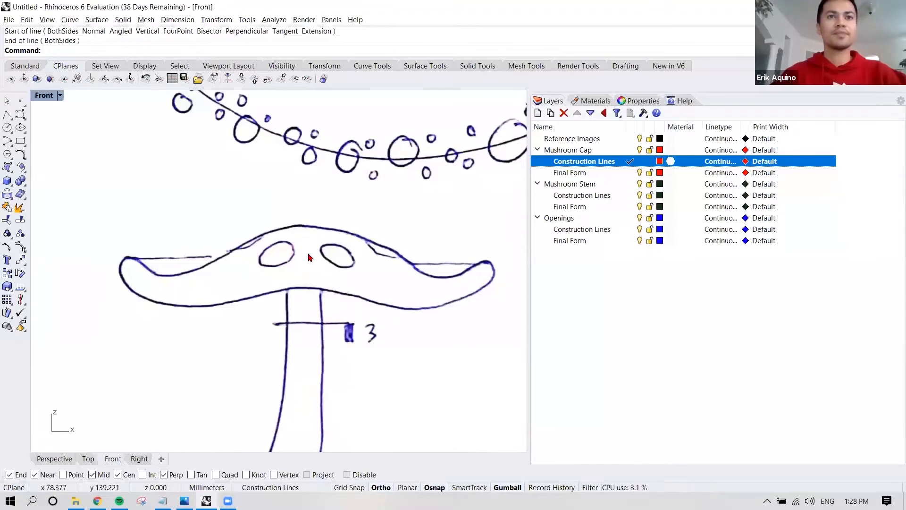
# - Move the upright reference image back along the Y axis in the Perspective view, behind the cap's centre line
pyautogui.scroll(-4, 312, 254)
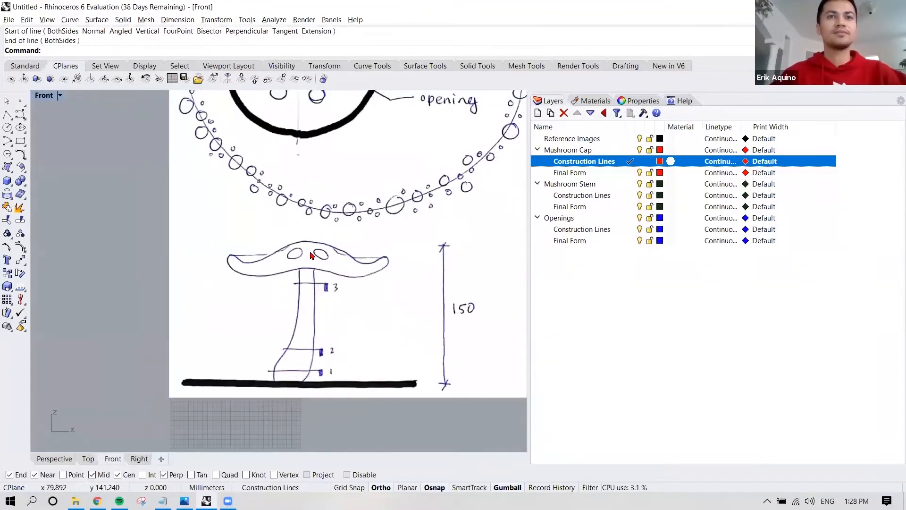
pyautogui.click(224, 356)
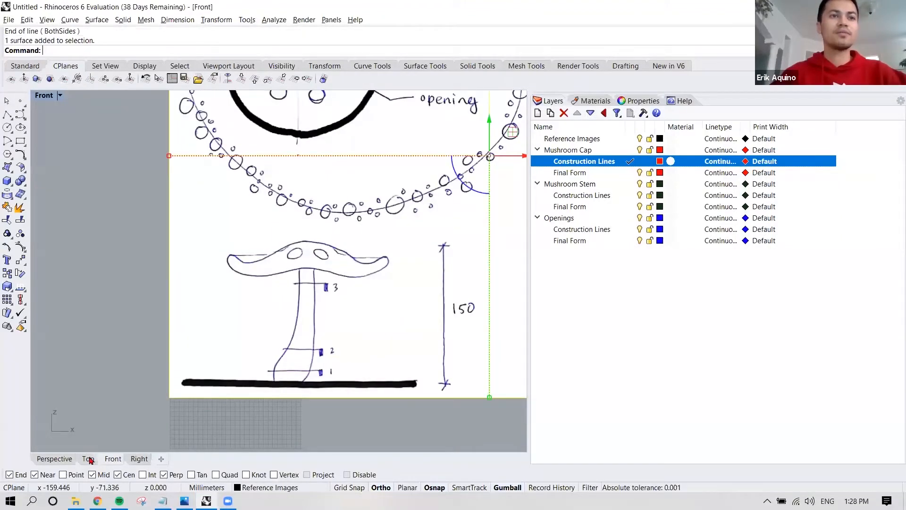
pyautogui.click(55, 458)
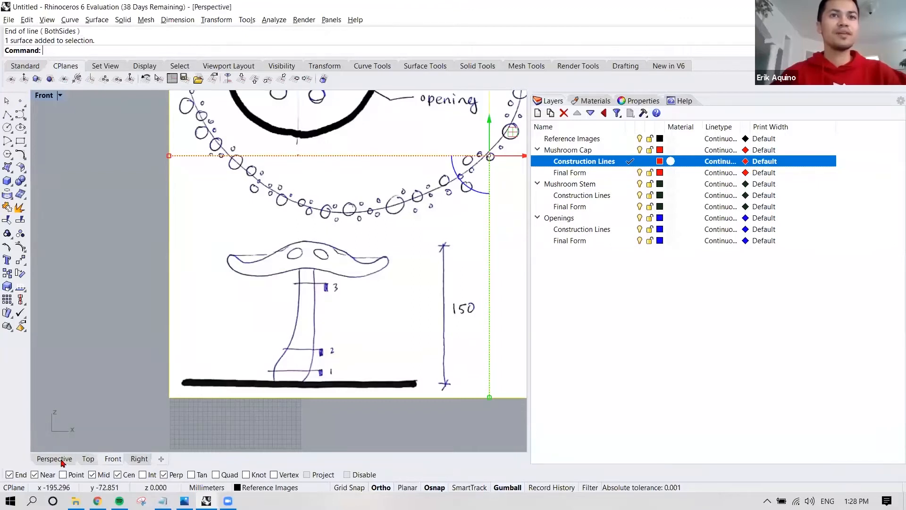
pyautogui.scroll(-3, 261, 314)
pyautogui.moveTo(371, 305); pyautogui.dragTo(391, 254, button='right')
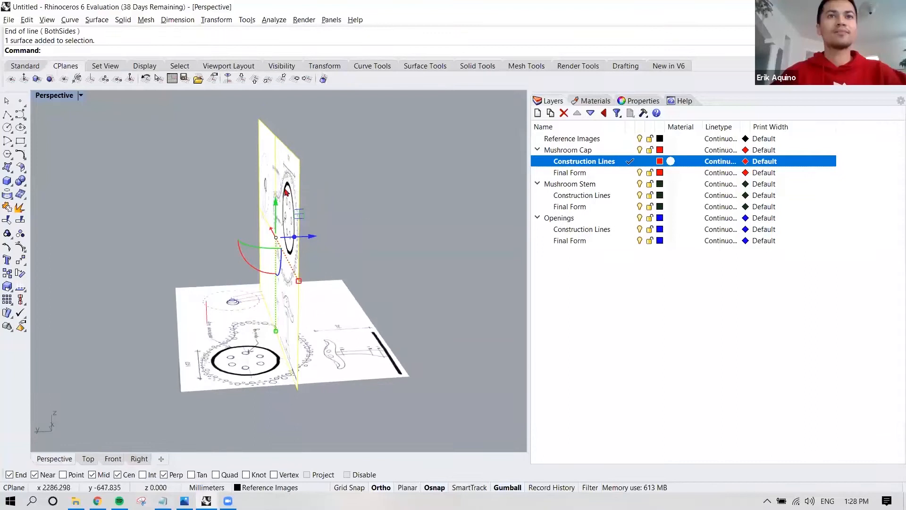
pyautogui.click(327, 186)
pyautogui.click(297, 204)
pyautogui.moveTo(225, 278); pyautogui.dragTo(208, 288, button='right')
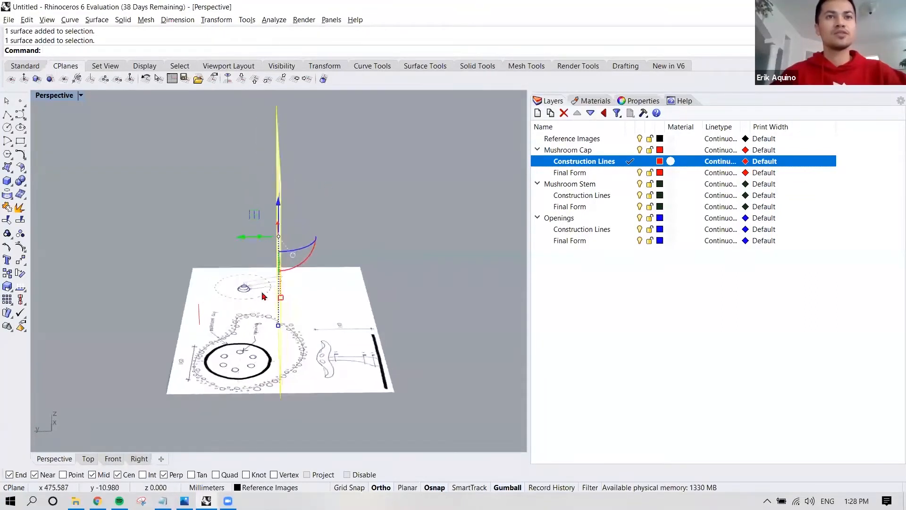
pyautogui.moveTo(289, 274); pyautogui.dragTo(266, 271, button='right')
pyautogui.moveTo(243, 236); pyautogui.dragTo(156, 245)
pyautogui.click(156, 246)
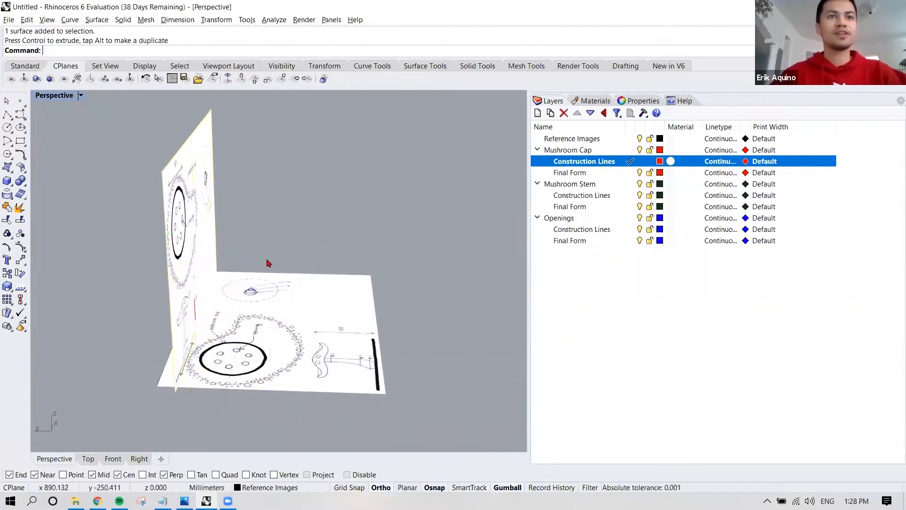
# - Select the centre line and examine its position in front of the upright reference image
pyautogui.scroll(2, 198, 299)
pyautogui.click(204, 294)
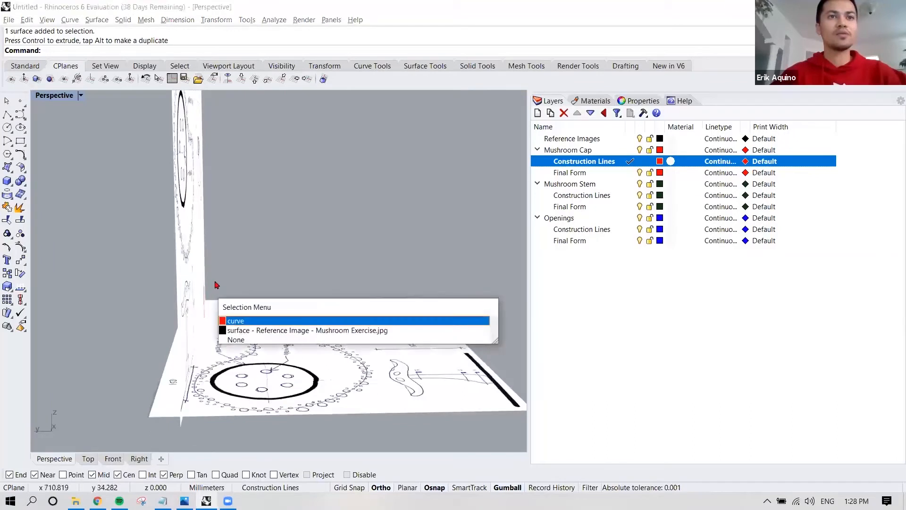
pyautogui.click(234, 320)
pyautogui.moveTo(229, 323); pyautogui.dragTo(330, 255, button='right')
pyautogui.click(336, 246)
pyautogui.moveTo(267, 338); pyautogui.dragTo(256, 359, button='right')
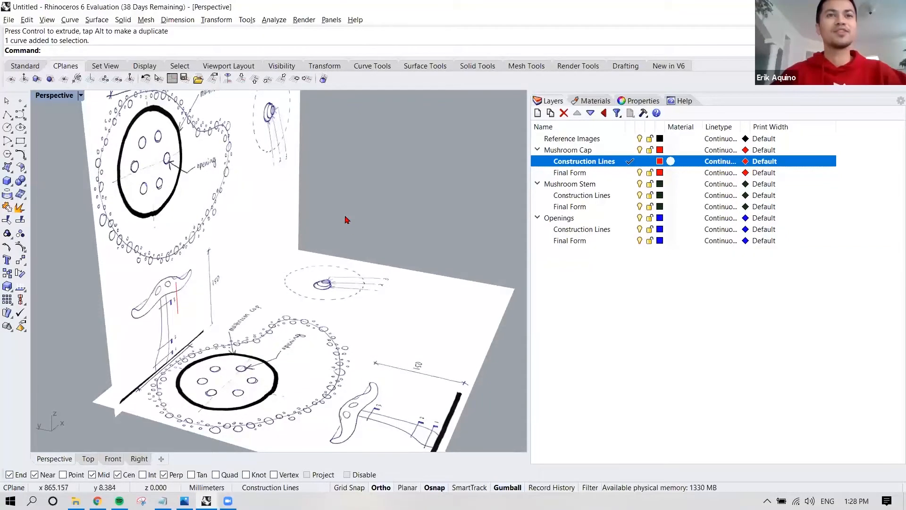
# - Hide the Reference Images layer, inspect the centre line alone in the Perspective and Front views, and show the layer again
pyautogui.moveTo(290, 255); pyautogui.dragTo(286, 261)
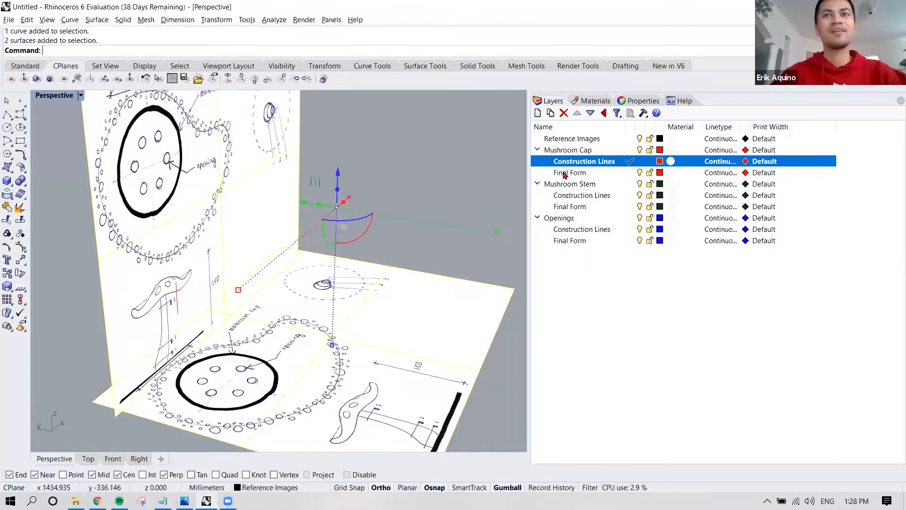
pyautogui.click(639, 139)
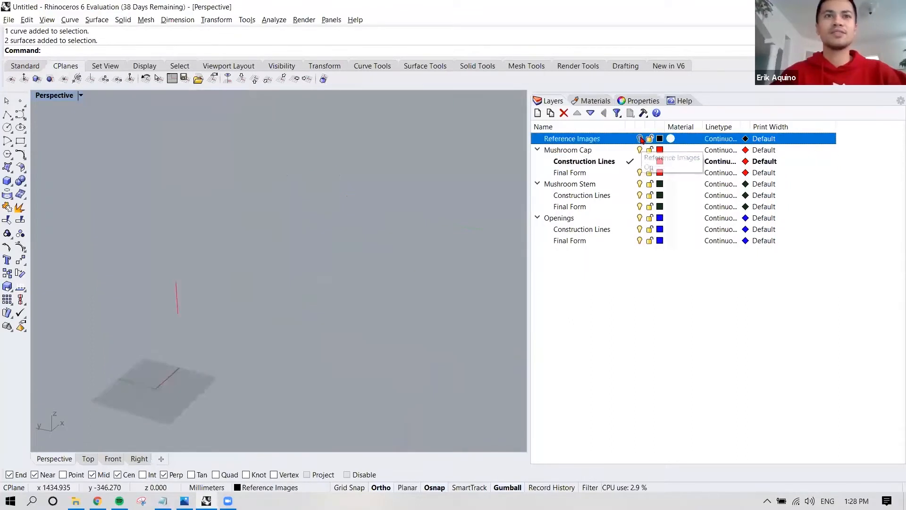
pyautogui.moveTo(162, 392); pyautogui.dragTo(276, 249, button='right')
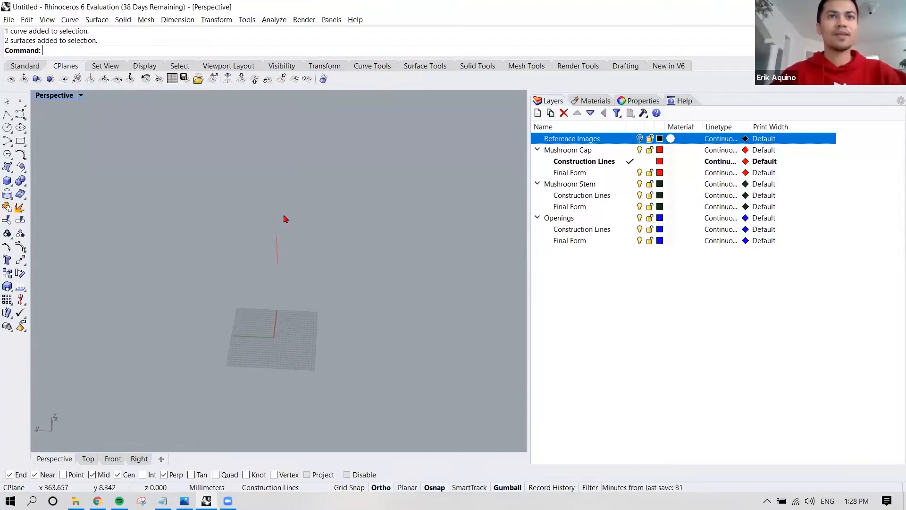
pyautogui.moveTo(283, 216); pyautogui.dragTo(251, 279)
pyautogui.moveTo(266, 311); pyautogui.dragTo(217, 337, button='right')
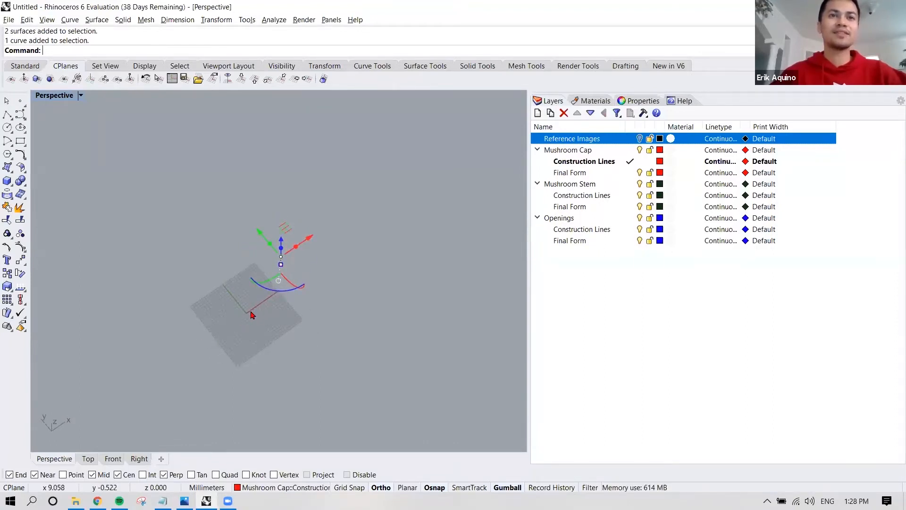
pyautogui.click(114, 458)
pyautogui.click(333, 300)
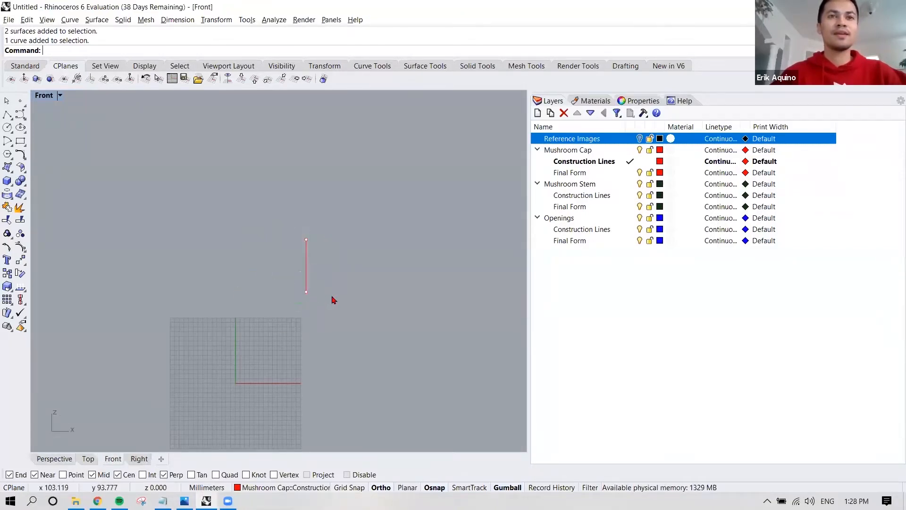
pyautogui.click(64, 457)
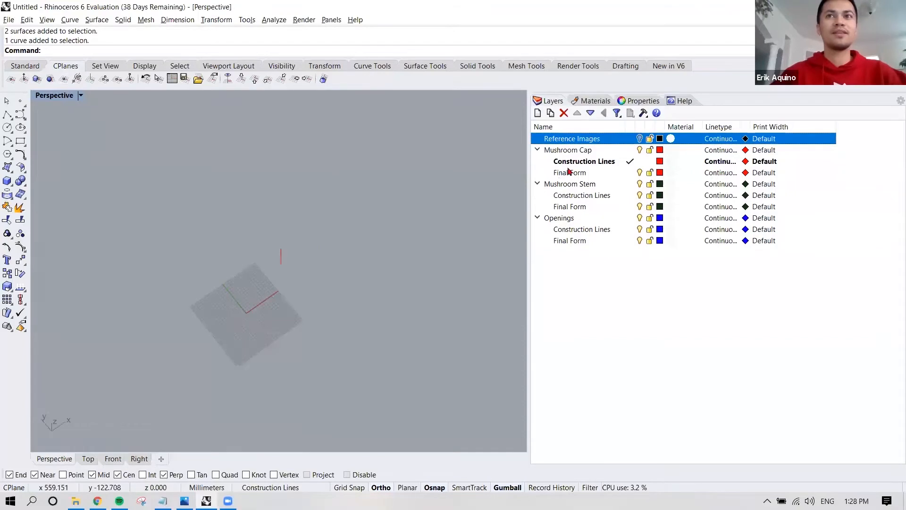
pyautogui.click(638, 139)
# - Check in the Perspective view how far the centre line stands in front of the upright mushroom elevation
pyautogui.moveTo(477, 204)
pyautogui.mouseDown(button='right')
pyautogui.moveTo(430, 184)
pyautogui.moveTo(269, 222)
pyautogui.moveTo(289, 213)
pyautogui.moveTo(296, 216)
pyautogui.moveTo(274, 231)
pyautogui.moveTo(279, 243)
pyautogui.mouseUp(button='right')
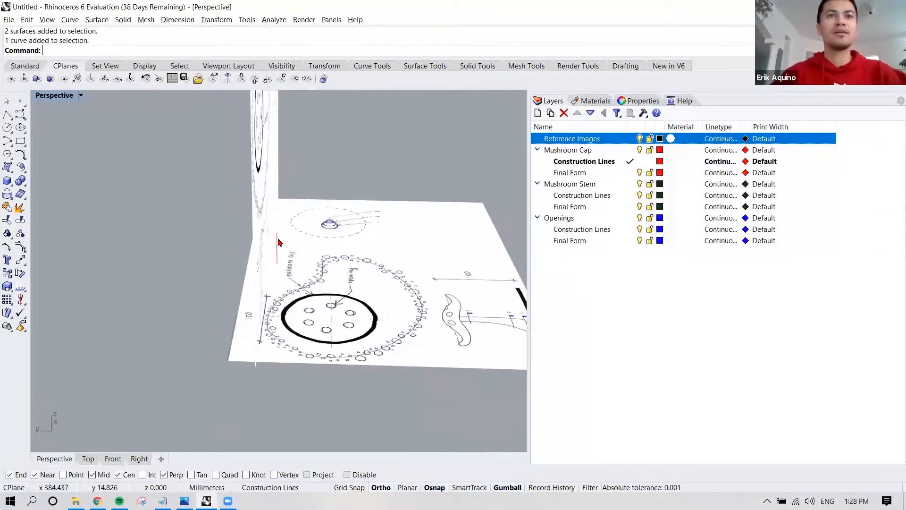
pyautogui.click(278, 242)
pyautogui.rightClick(287, 178)
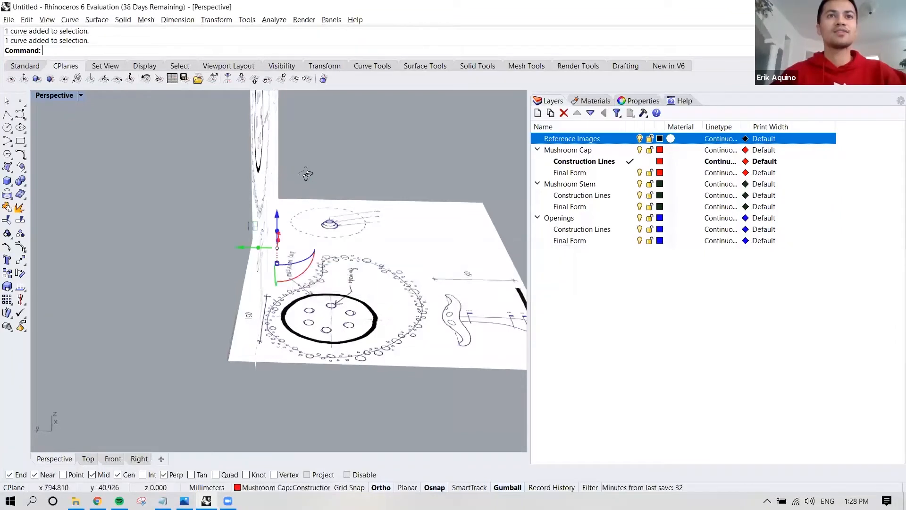
pyautogui.moveTo(305, 169); pyautogui.dragTo(272, 171, button='right')
pyautogui.press('Escape')
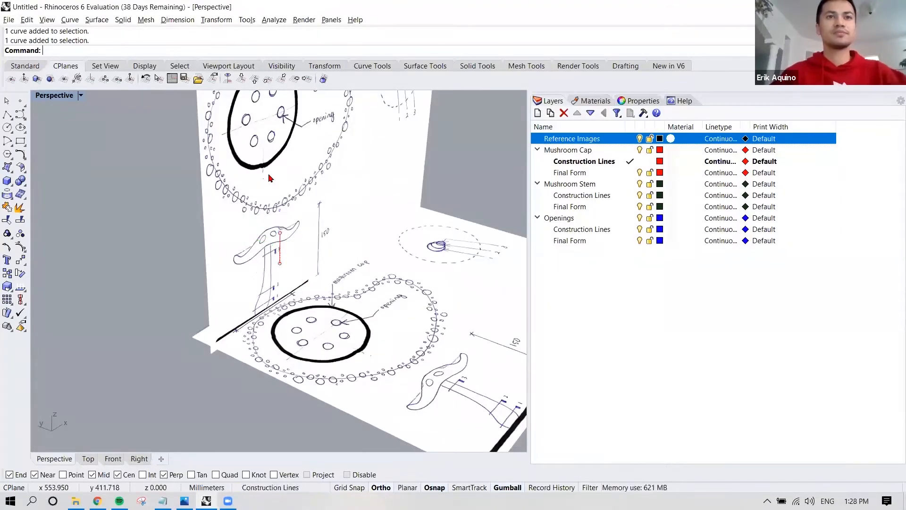
# - In the Front view, start an interpolated curve on the centre line at the cap's apex and trace the upper outline's left slope
pyautogui.click(113, 458)
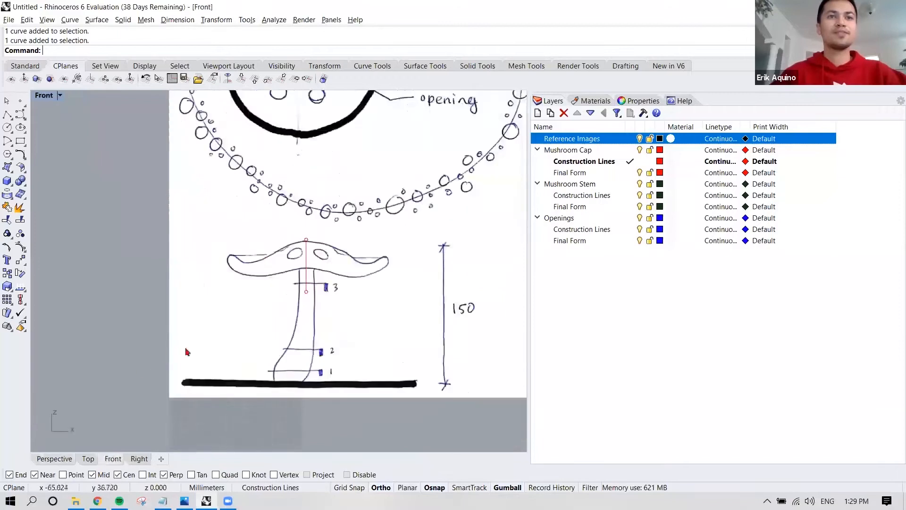
pyautogui.moveTo(340, 257); pyautogui.dragTo(322, 260, button='right')
pyautogui.scroll(3, 294, 225)
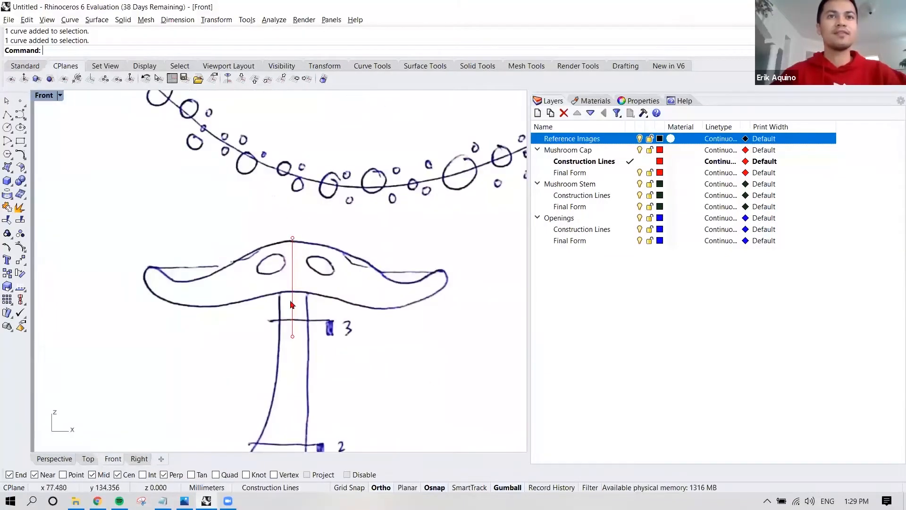
pyautogui.moveTo(293, 260); pyautogui.dragTo(316, 280, button='right')
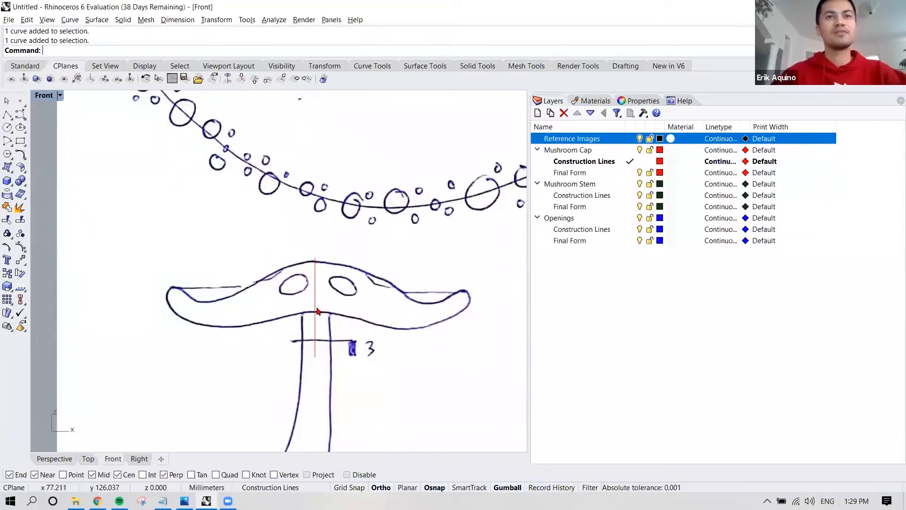
pyautogui.click(70, 20)
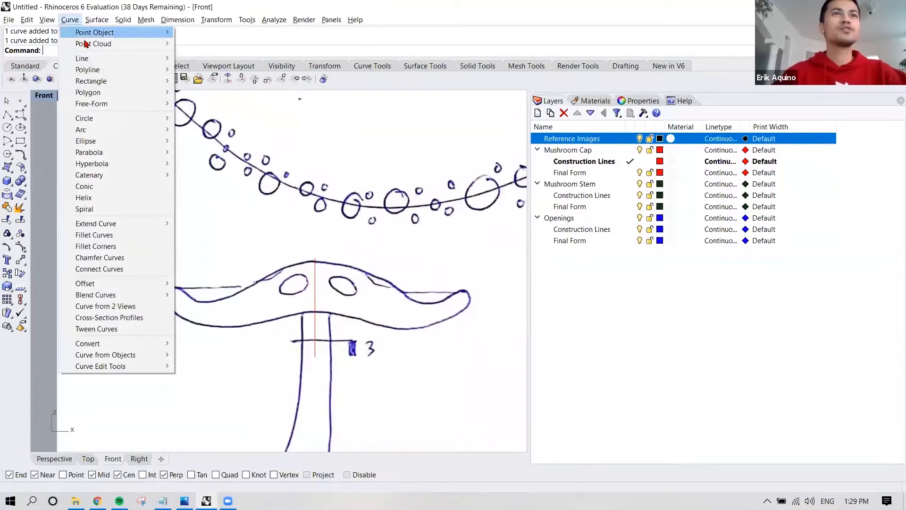
pyautogui.moveTo(142, 105)
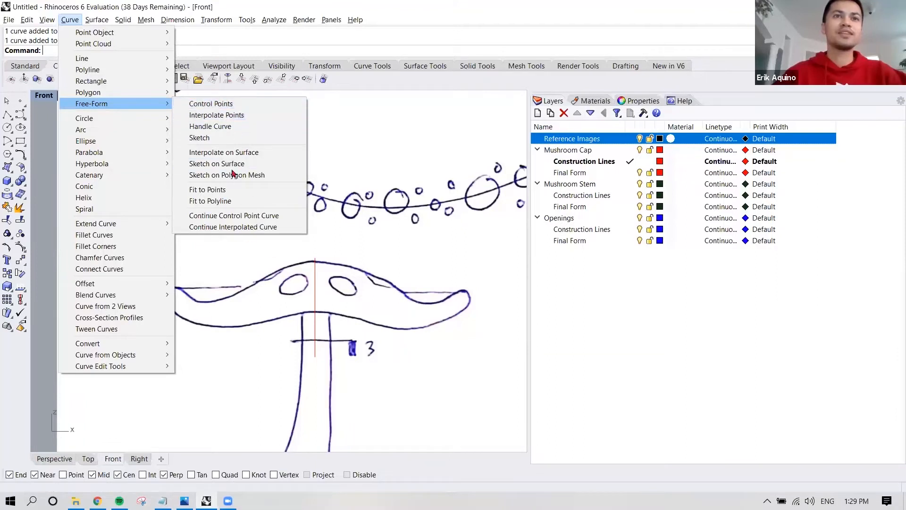
pyautogui.click(224, 121)
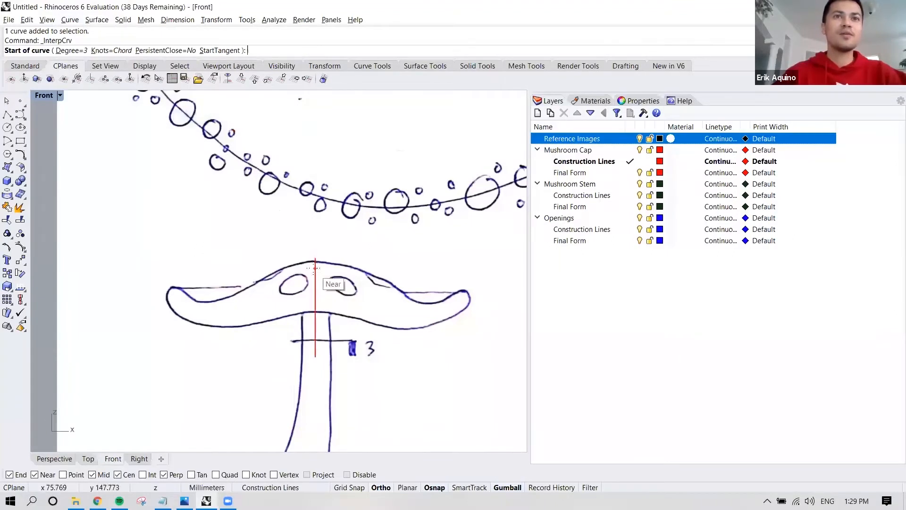
pyautogui.scroll(3, 321, 264)
pyautogui.click(316, 255)
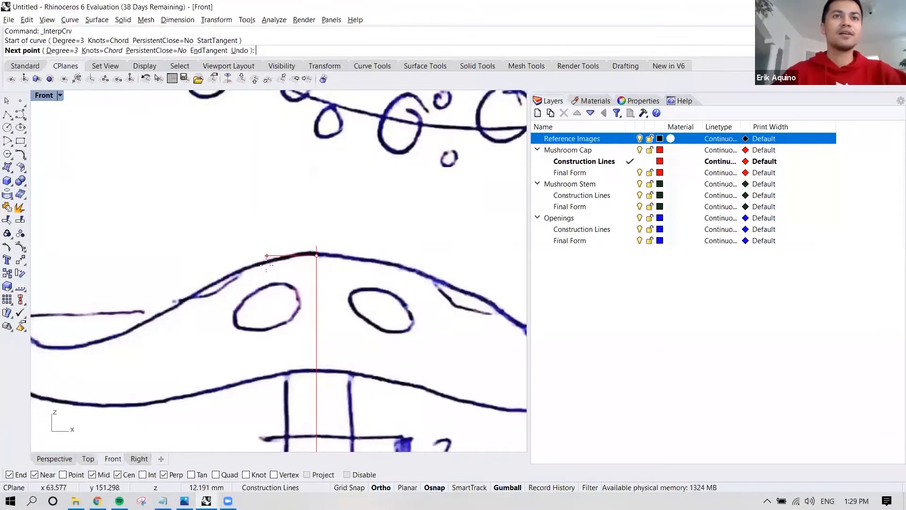
pyautogui.click(261, 263)
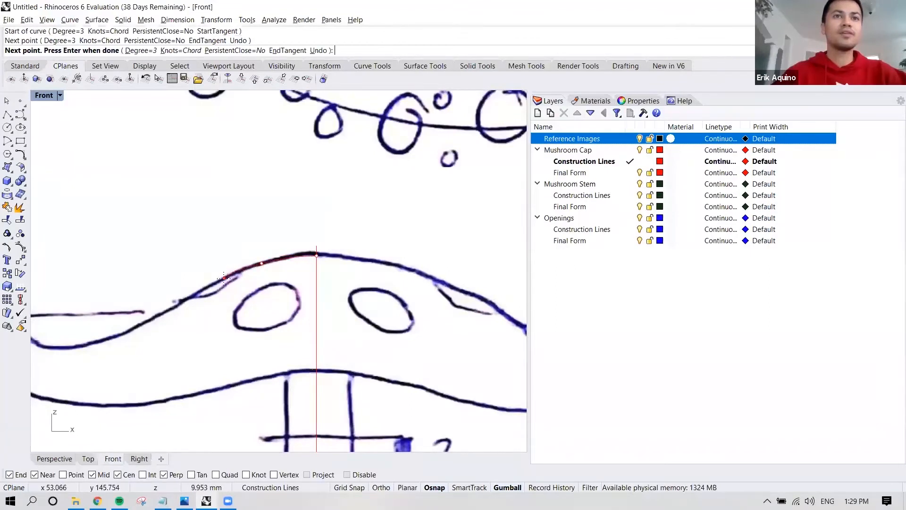
pyautogui.click(224, 279)
pyautogui.click(183, 301)
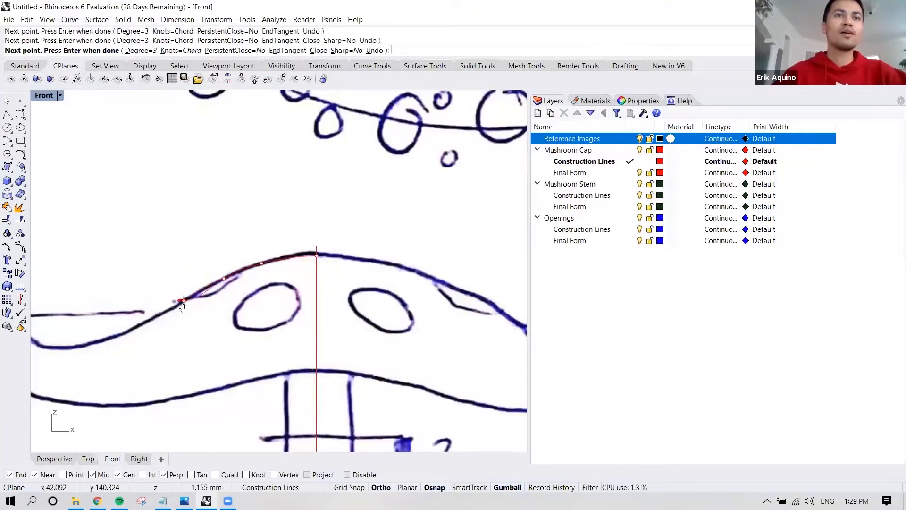
# - Continue the interpolated curve down the cap's left slope towards the dip before the rim
pyautogui.moveTo(179, 307); pyautogui.dragTo(247, 266, button='right')
pyautogui.press('shift')
pyautogui.click(212, 283)
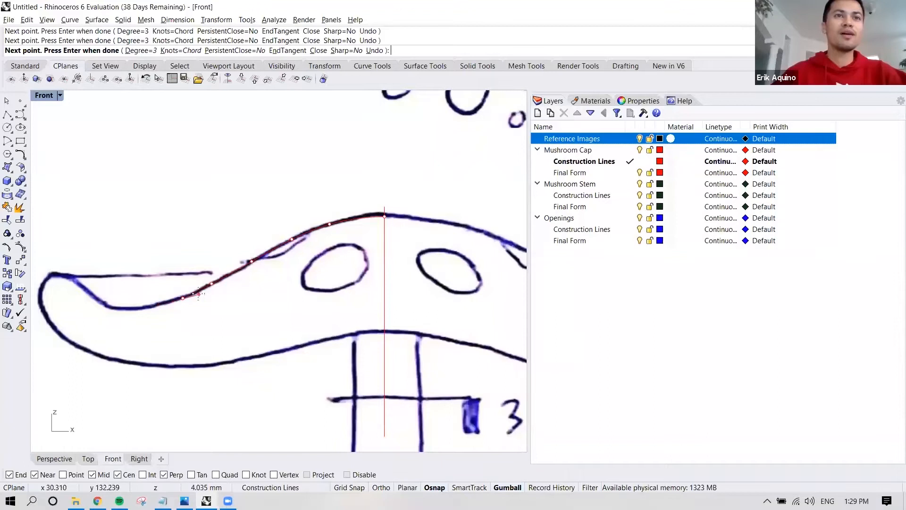
pyautogui.click(210, 284)
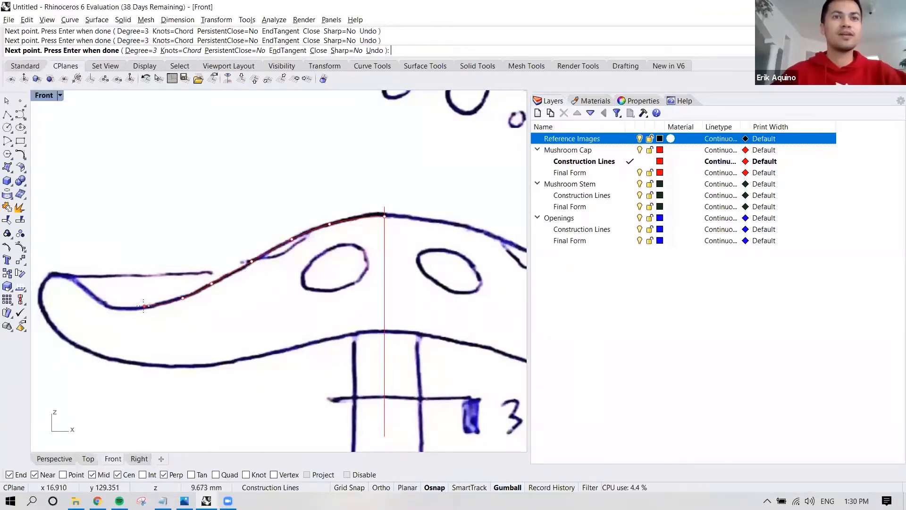
pyautogui.press('shift')
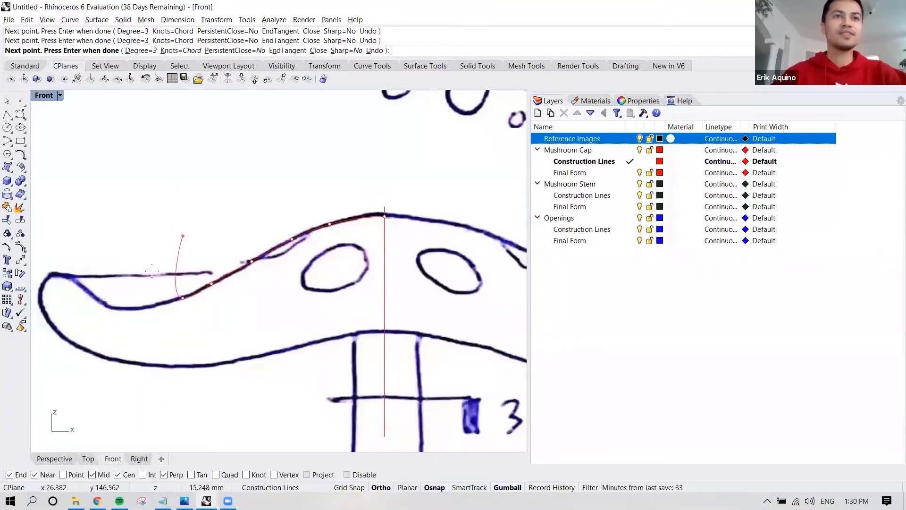
# - Turn off Ortho and add a curve point at the lowest part of the cap's left dip
pyautogui.click(381, 488)
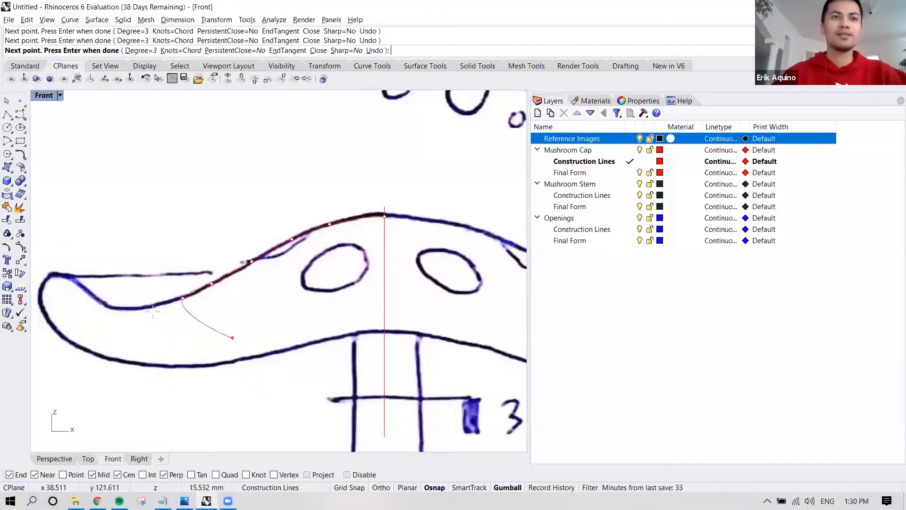
pyautogui.click(370, 492)
pyautogui.click(371, 491)
pyautogui.click(370, 492)
pyautogui.click(371, 491)
pyautogui.click(371, 491)
pyautogui.click(370, 491)
pyautogui.click(371, 492)
pyautogui.click(371, 492)
pyautogui.click(370, 492)
pyautogui.click(371, 492)
pyautogui.click(132, 308)
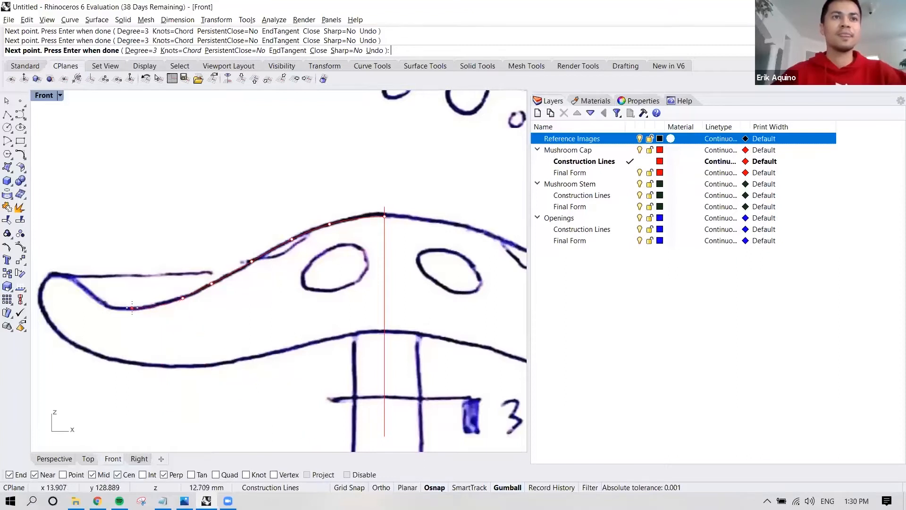
# - Trace the curve up over the upturned left rim and around its outer edge onto the cap's underside
pyautogui.click(96, 297)
pyautogui.click(77, 279)
pyautogui.click(64, 274)
pyautogui.click(49, 275)
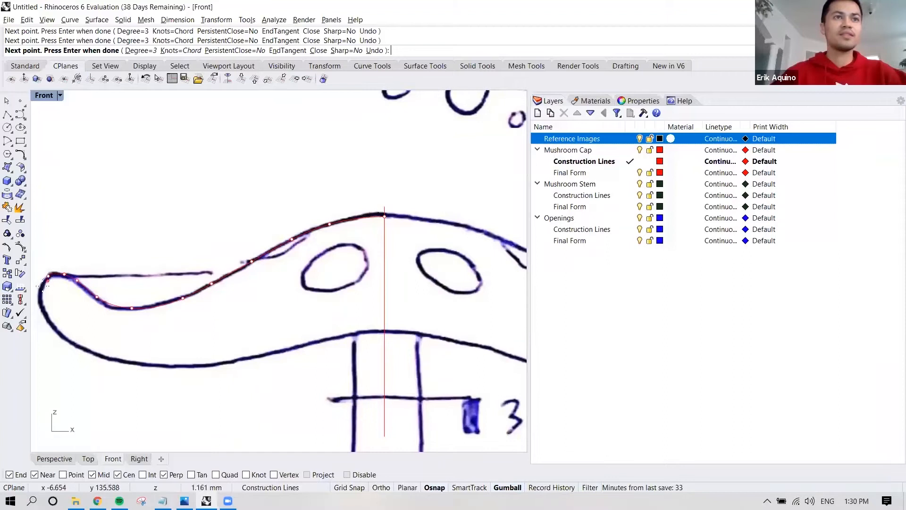
pyautogui.click(46, 313)
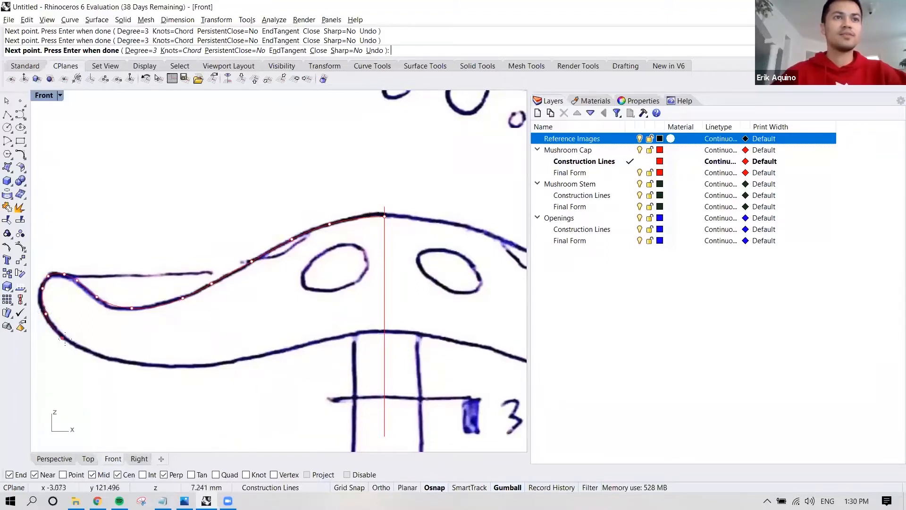
pyautogui.click(66, 340)
pyautogui.click(97, 355)
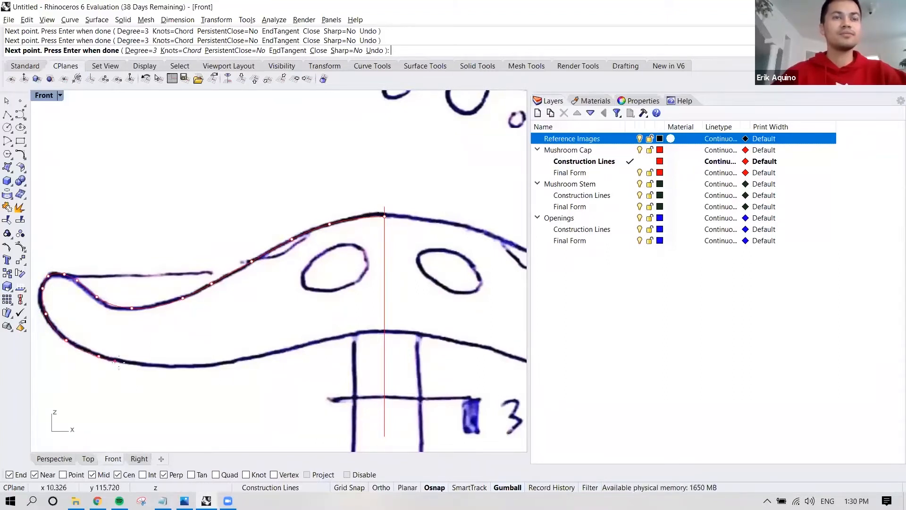
pyautogui.click(142, 365)
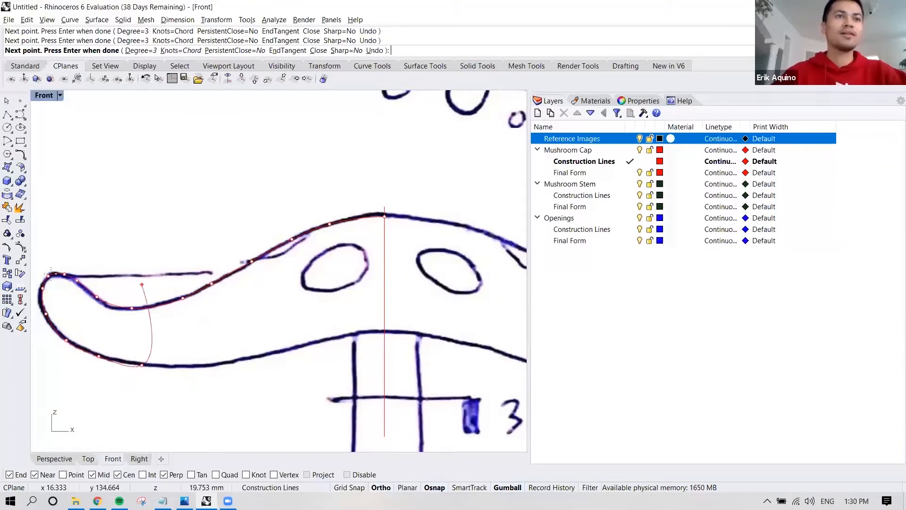
# - With Ortho off, trace the remaining underside of the cap's left half up to the centre line
pyautogui.moveTo(83, 284); pyautogui.dragTo(104, 277, button='right')
pyautogui.scroll(4, 109, 275)
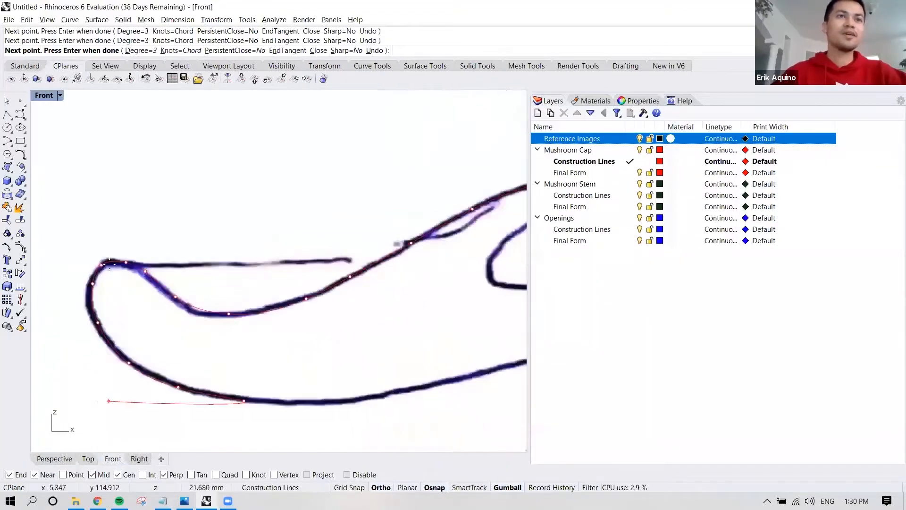
pyautogui.scroll(-4, 91, 277)
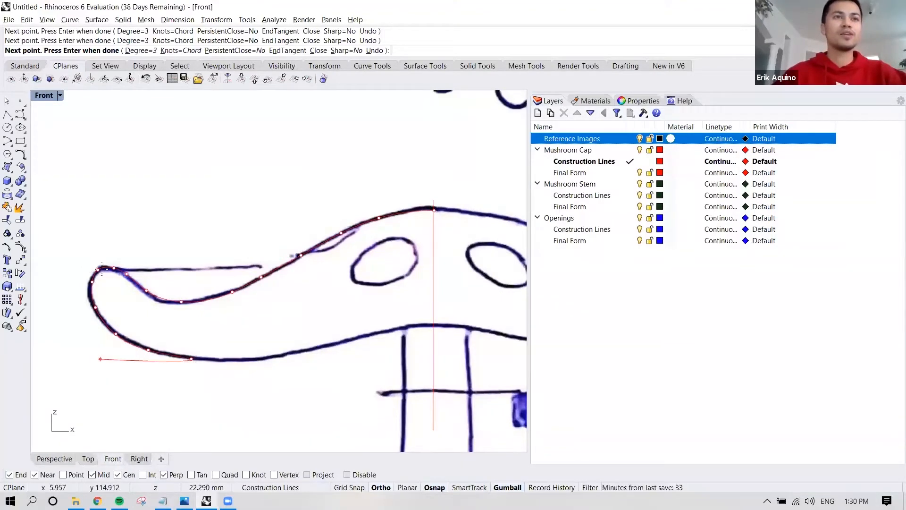
pyautogui.press('F8')
pyautogui.click(283, 355)
pyautogui.click(364, 336)
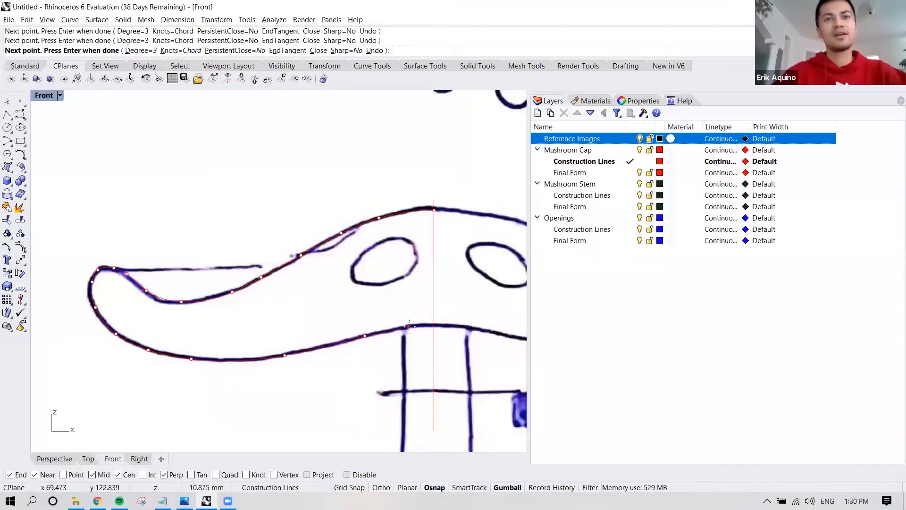
pyautogui.click(413, 326)
pyautogui.click(430, 325)
# - Finish the profile curve at the centre line and select it to review its points against the sketch
pyautogui.scroll(-3, 425, 330)
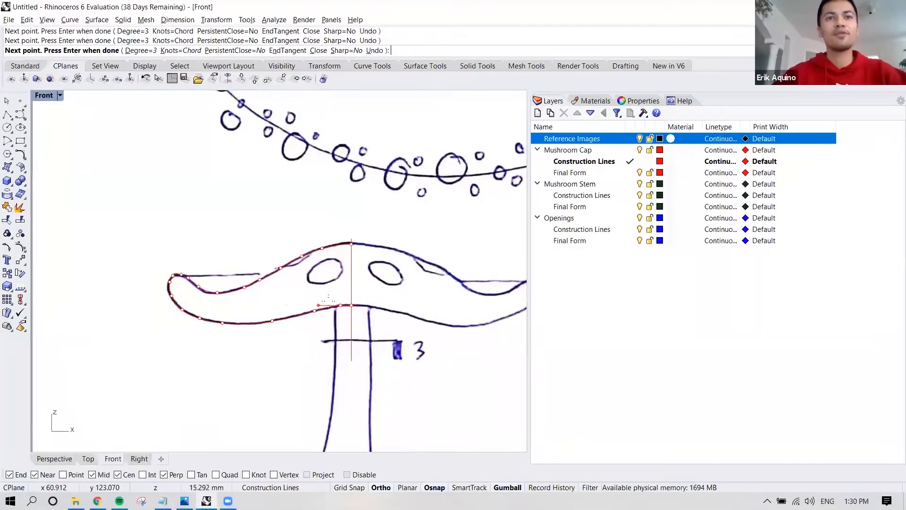
pyautogui.scroll(-2, 333, 305)
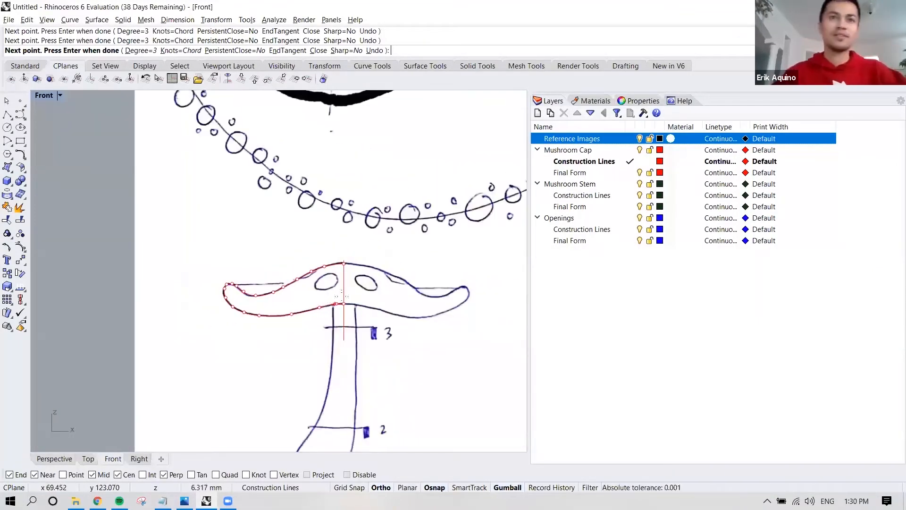
pyautogui.scroll(3, 333, 304)
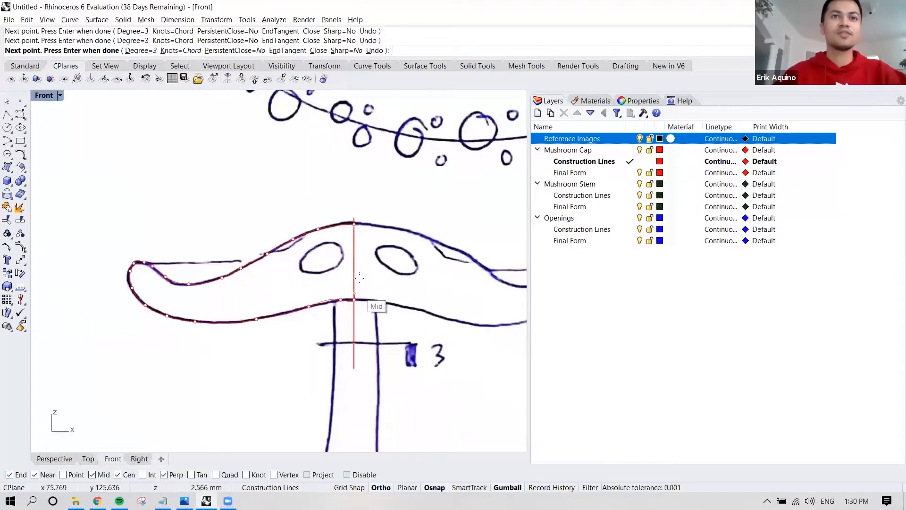
pyautogui.moveTo(368, 295); pyautogui.dragTo(380, 285, button='right')
pyautogui.press('Return')
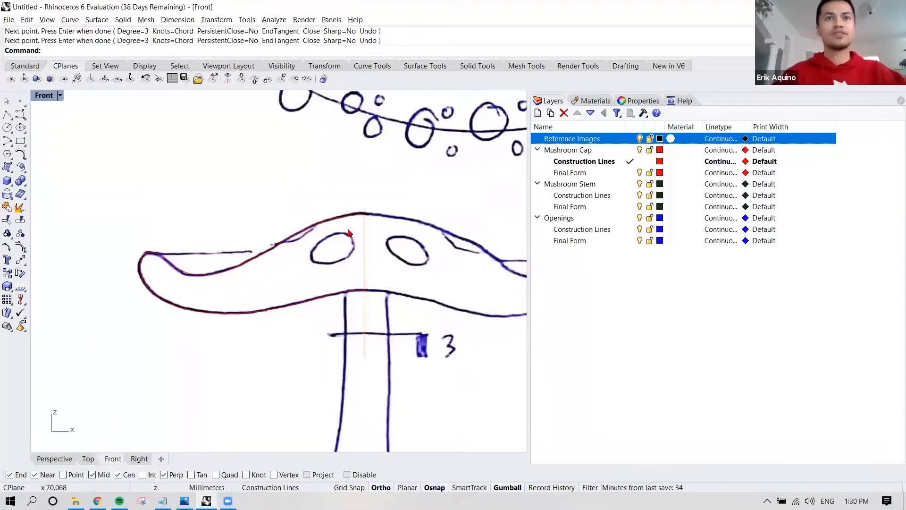
pyautogui.click(347, 221)
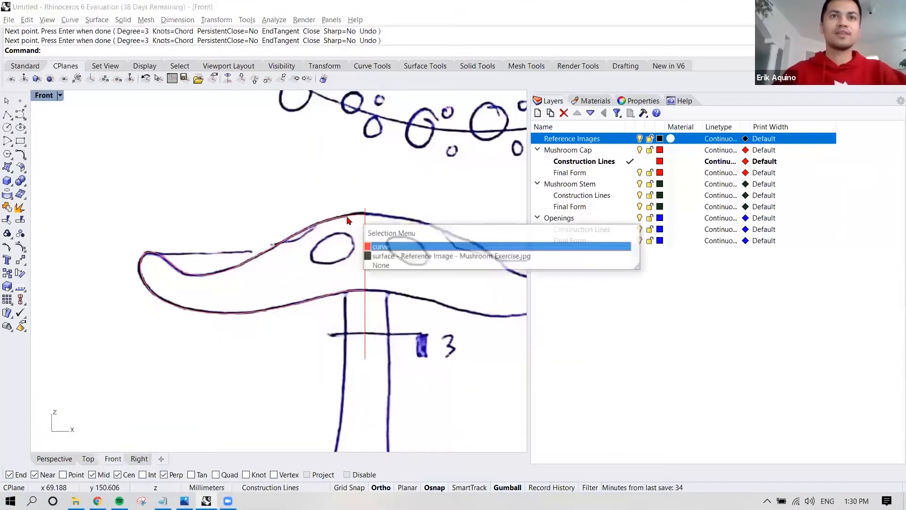
pyautogui.click(373, 243)
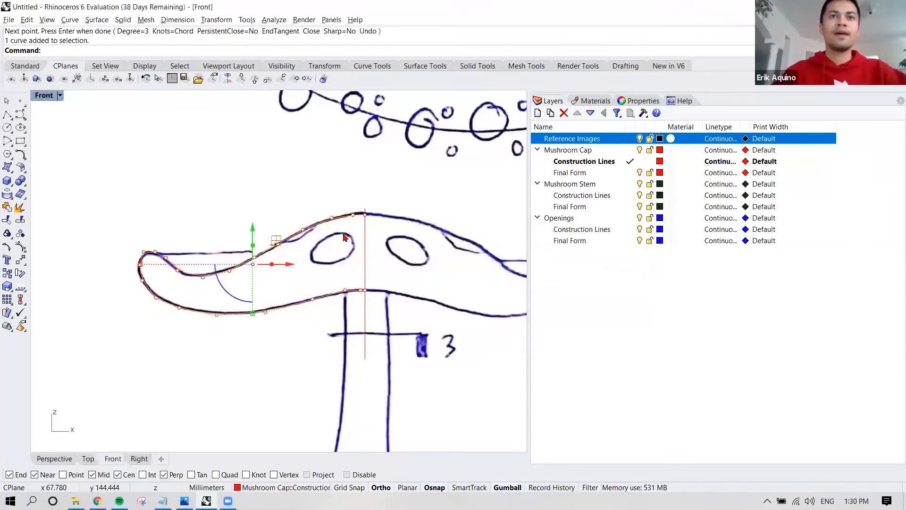
# - Examine in the Perspective view where the cap profile curve stands relative to the upright reference image
pyautogui.click(56, 459)
pyautogui.scroll(2, 283, 264)
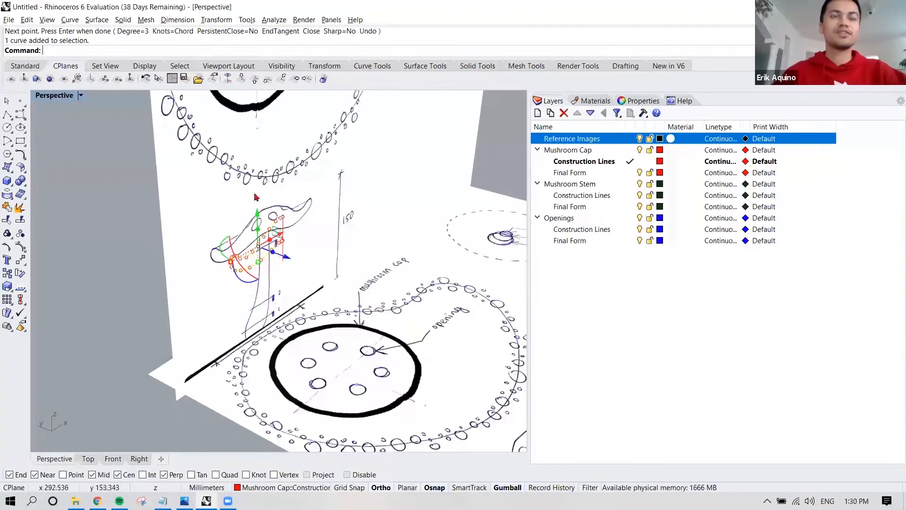
pyautogui.moveTo(298, 232); pyautogui.dragTo(307, 241, button='right')
pyautogui.click(308, 240)
pyautogui.scroll(3, 289, 238)
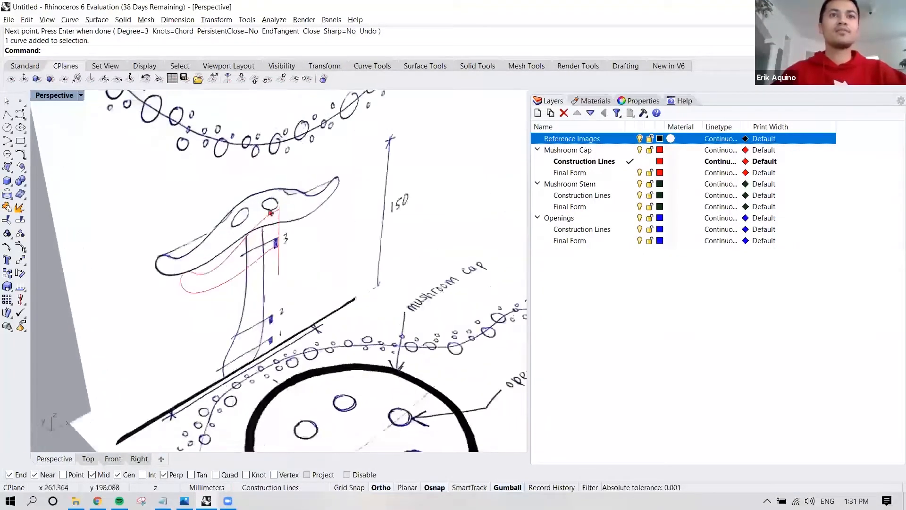
pyautogui.click(268, 249)
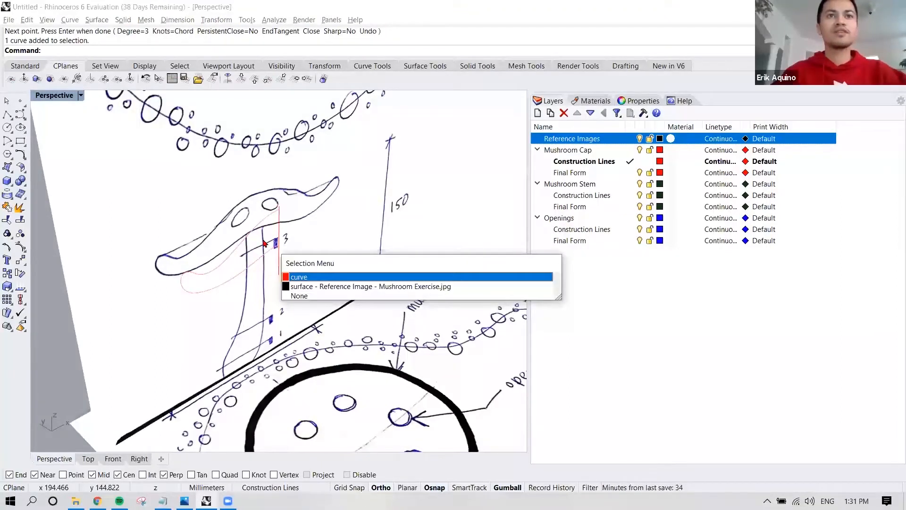
pyautogui.click(268, 239)
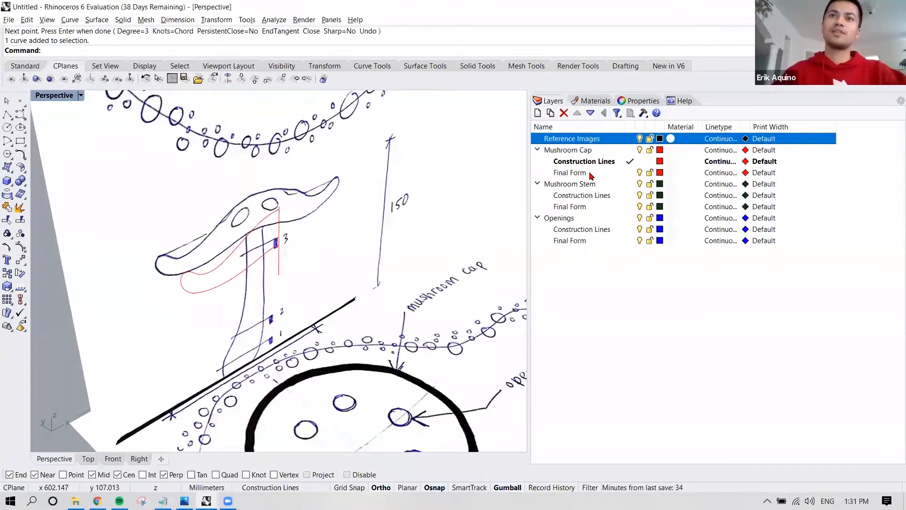
# - Make the Mushroom Cap's Final Form layer the current layer
pyautogui.doubleClick(597, 173)
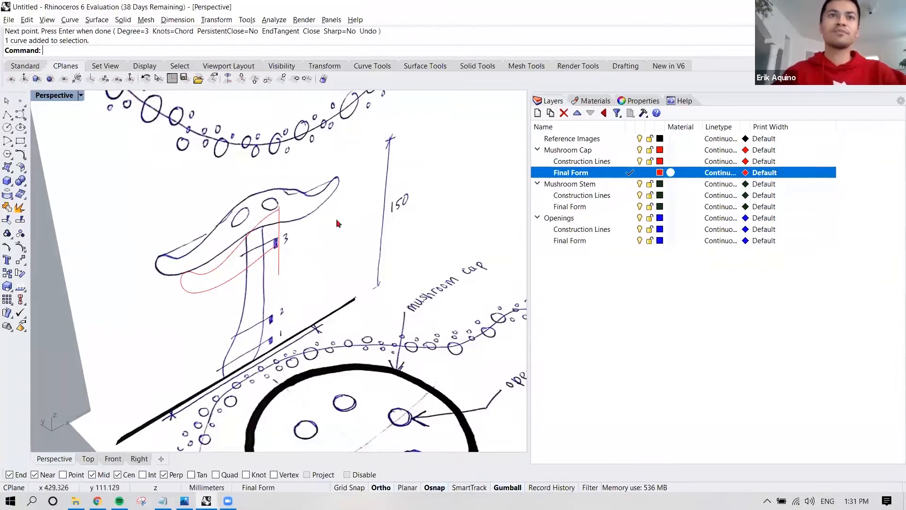
pyautogui.scroll(4, 254, 226)
pyautogui.scroll(1, 254, 226)
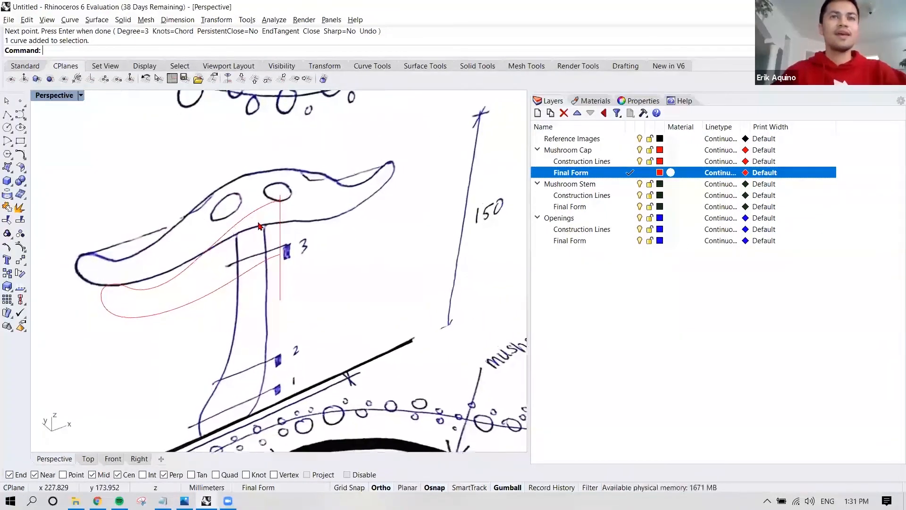
pyautogui.keyDown('shift'); pyautogui.moveTo(287, 222); pyautogui.dragTo(313, 223, button='right'); pyautogui.keyUp('shift')
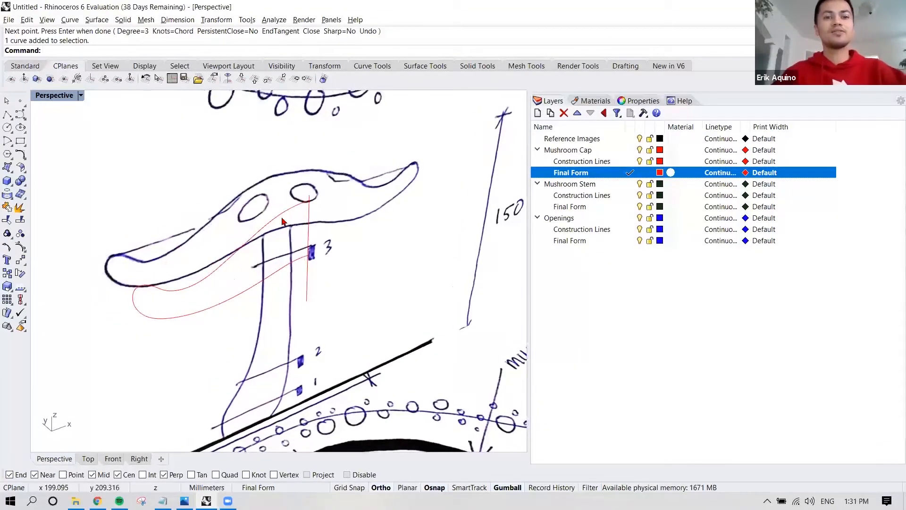
# - Start the Revolve command with the cap's left profile curve as the curve to revolve
pyautogui.write('Revolve')
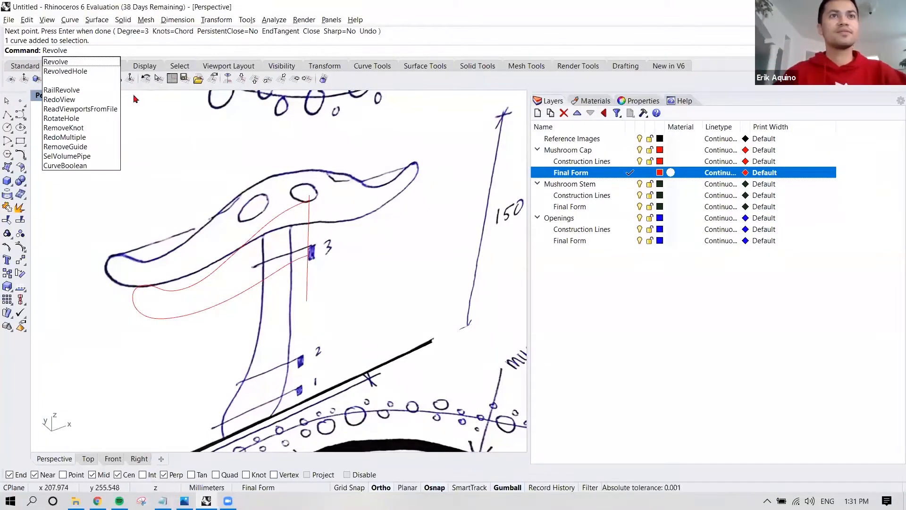
pyautogui.click(81, 62)
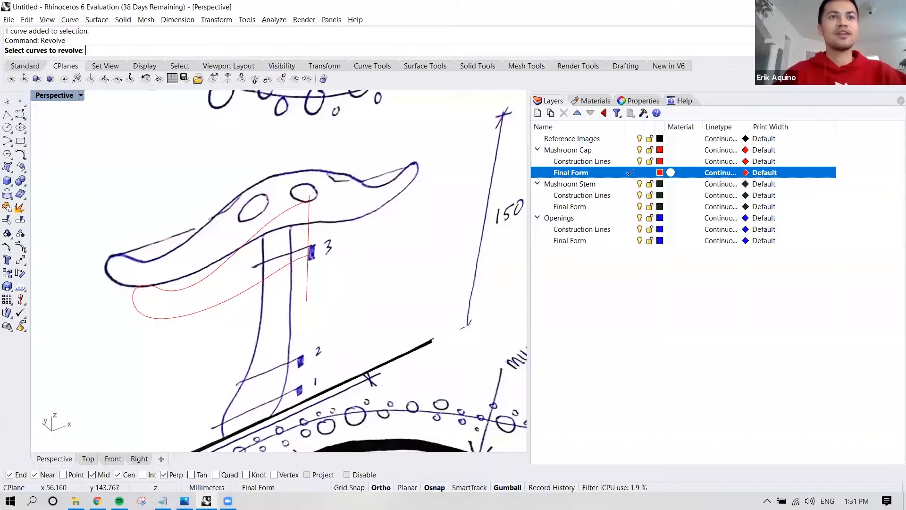
pyautogui.click(183, 294)
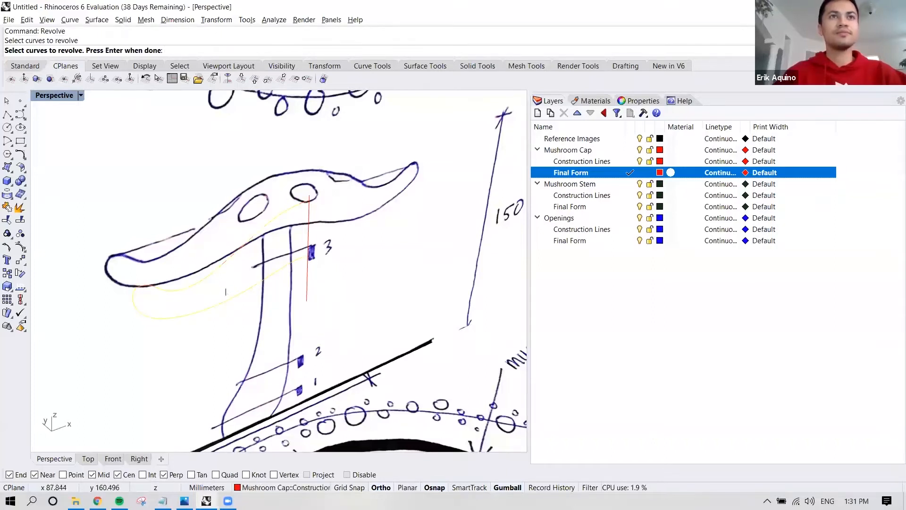
pyautogui.scroll(2, 240, 276)
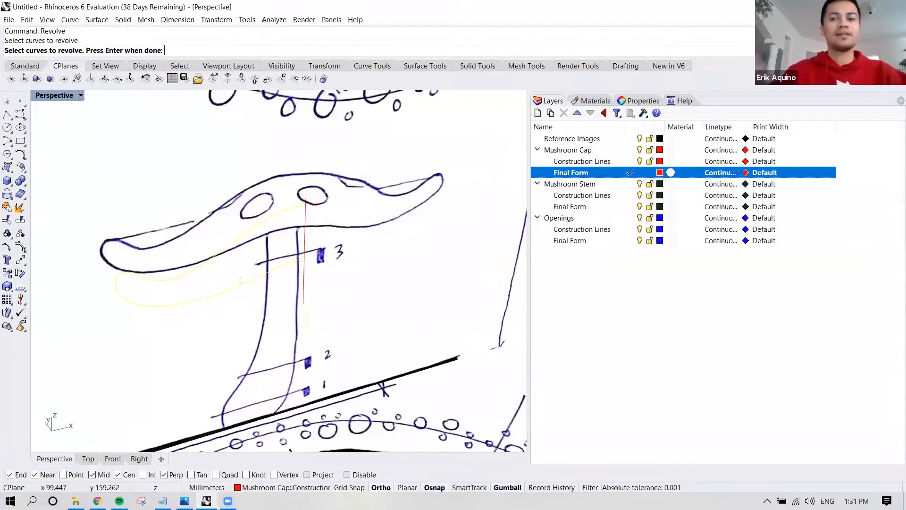
pyautogui.press('Return')
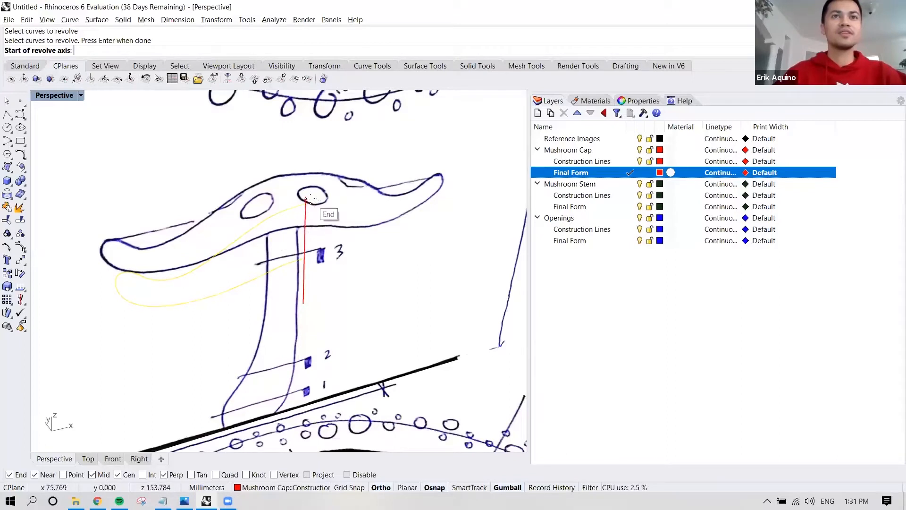
# - Set the revolve axis from the centre line's upper end downwards along the line and revolve the profile with the FullCircle option
pyautogui.click(309, 200)
pyautogui.click(308, 238)
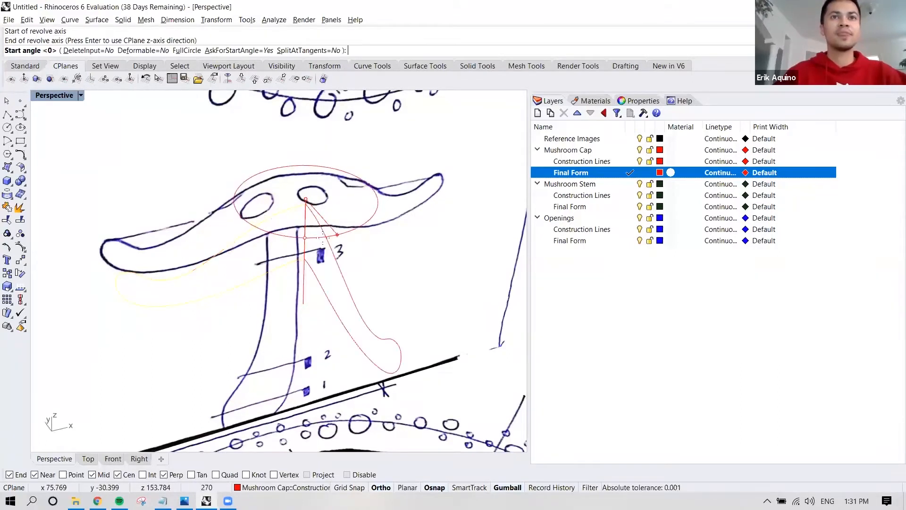
pyautogui.moveTo(322, 238); pyautogui.dragTo(283, 171, button='right')
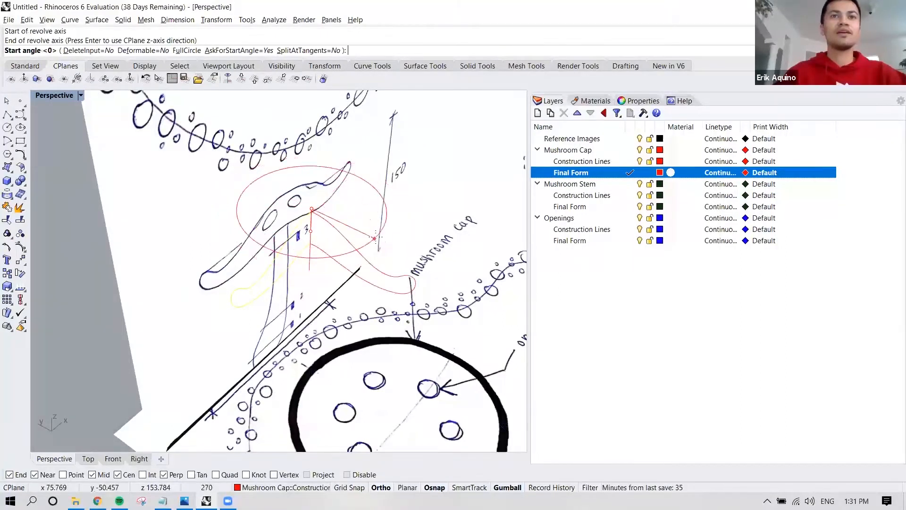
pyautogui.moveTo(357, 239)
pyautogui.mouseDown(button='right')
pyautogui.moveTo(328, 238)
pyautogui.moveTo(330, 249)
pyautogui.moveTo(358, 229)
pyautogui.mouseUp(button='right')
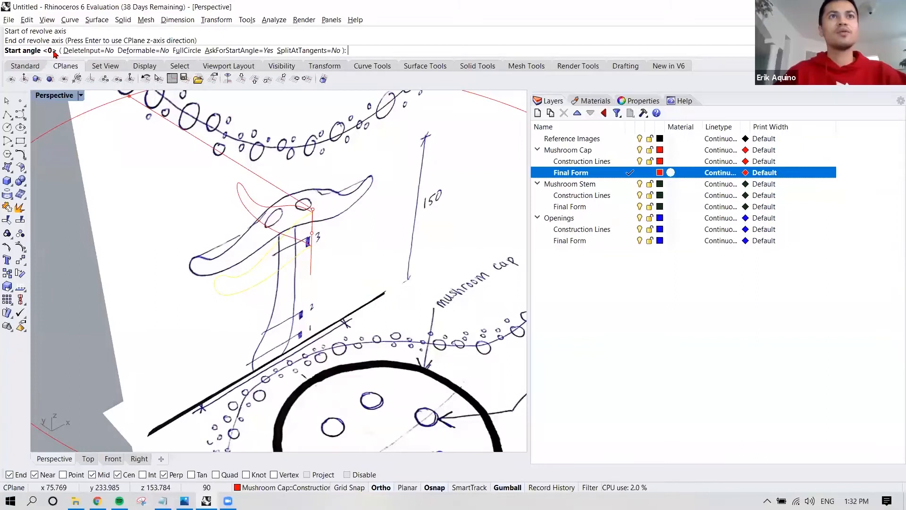
pyautogui.click(186, 51)
pyautogui.moveTo(356, 247); pyautogui.dragTo(287, 237, button='right')
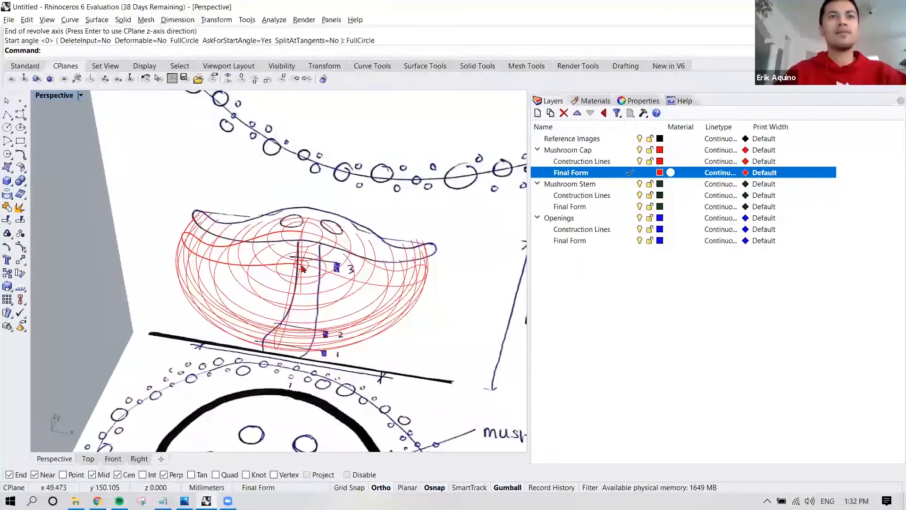
pyautogui.click(265, 278)
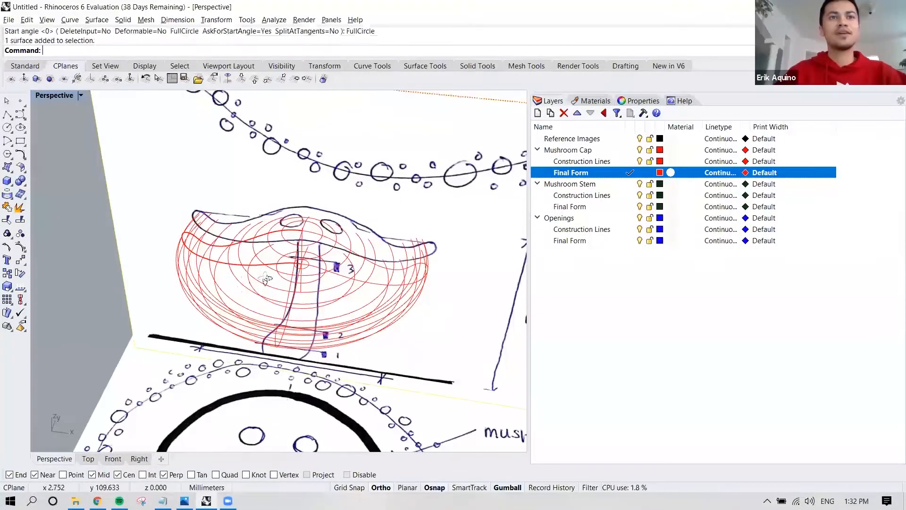
# - Examine the revolved mushroom cap surface from several angles in the Perspective view
pyautogui.moveTo(265, 279); pyautogui.dragTo(226, 298, button='right')
pyautogui.click(242, 295)
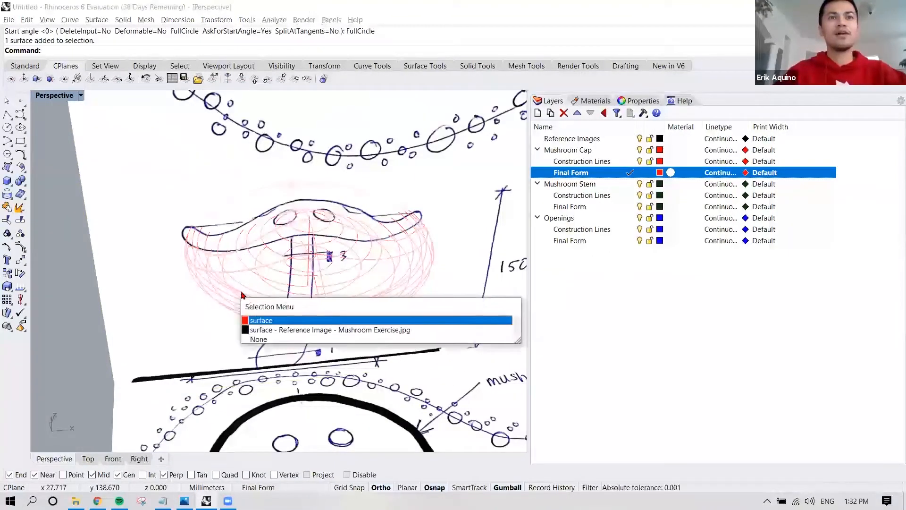
pyautogui.click(260, 321)
pyautogui.moveTo(259, 266); pyautogui.dragTo(180, 263, button='right')
pyautogui.press('Escape')
pyautogui.scroll(3, 175, 245)
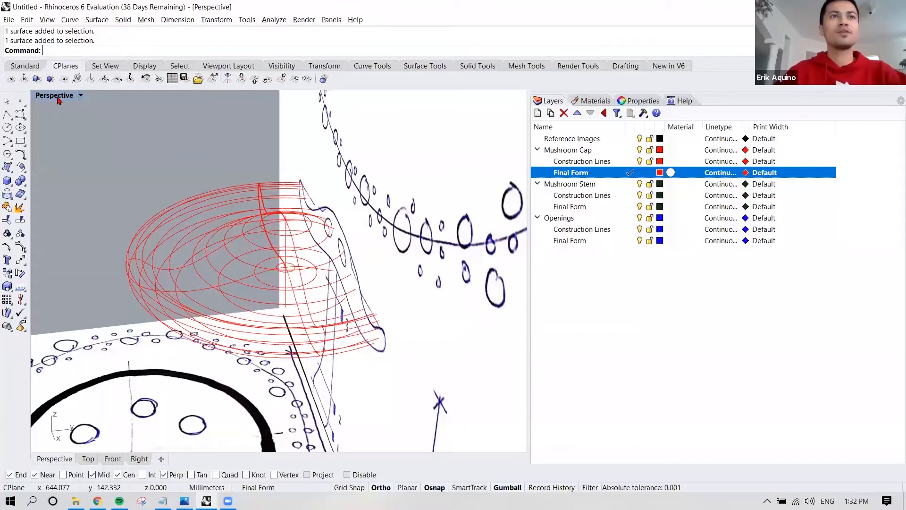
pyautogui.click(81, 96)
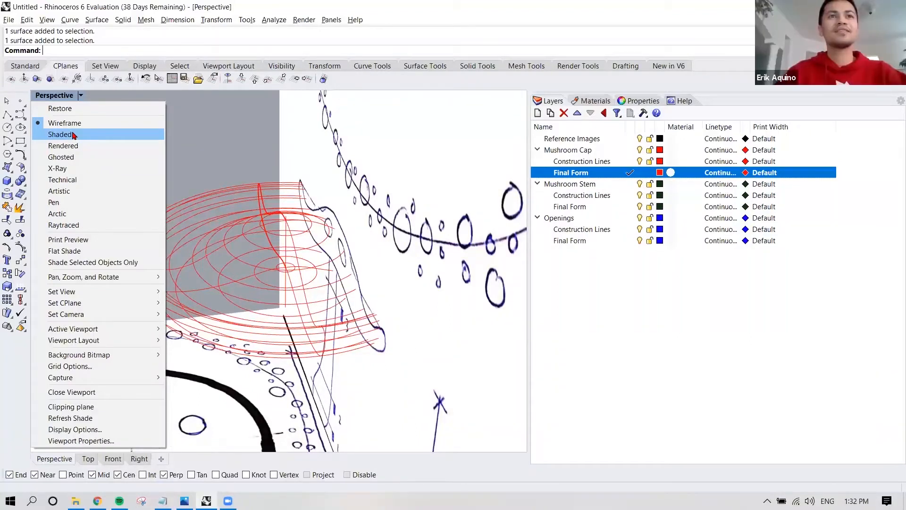
pyautogui.click(218, 190)
pyautogui.moveTo(219, 191); pyautogui.dragTo(290, 278, button='right')
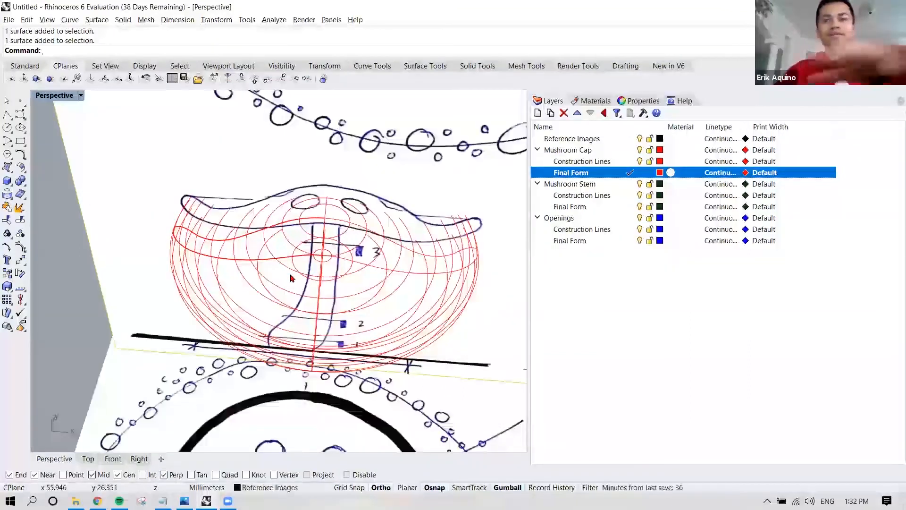
# - Delete the revolved cap surface from the Final Form layer
pyautogui.click(197, 302)
pyautogui.click(226, 332)
pyautogui.press('Delete')
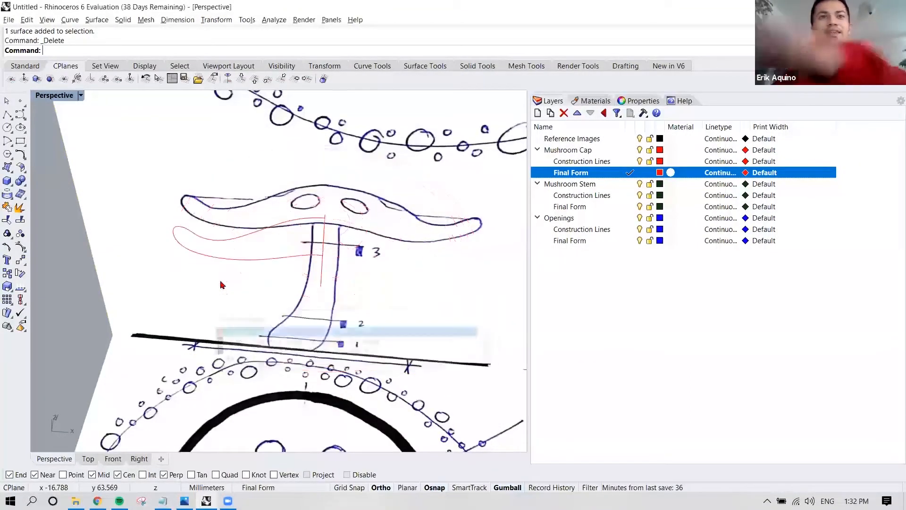
# - Restart the Revolve command and choose the cap's left profile curve as the curve to revolve
pyautogui.scroll(5, 220, 284)
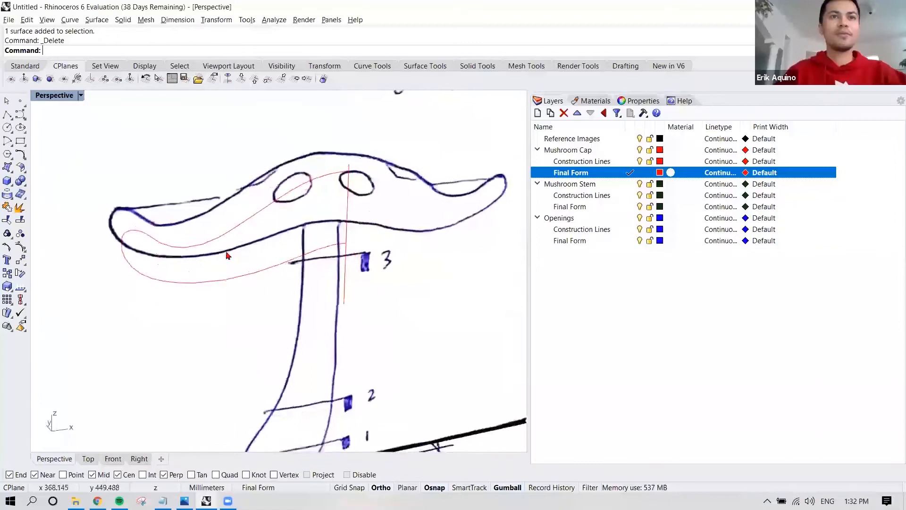
pyautogui.write('Revolve')
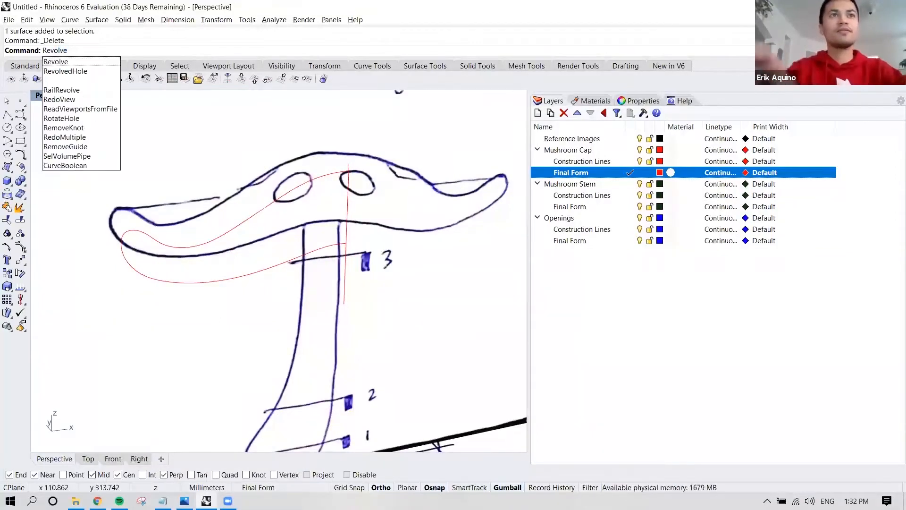
pyautogui.press('Return')
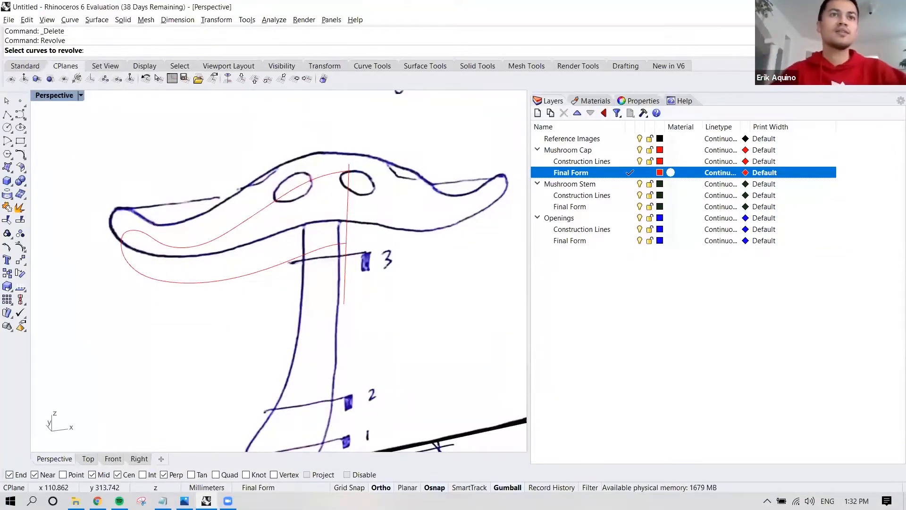
pyautogui.moveTo(230, 204); pyautogui.dragTo(225, 205, button='right')
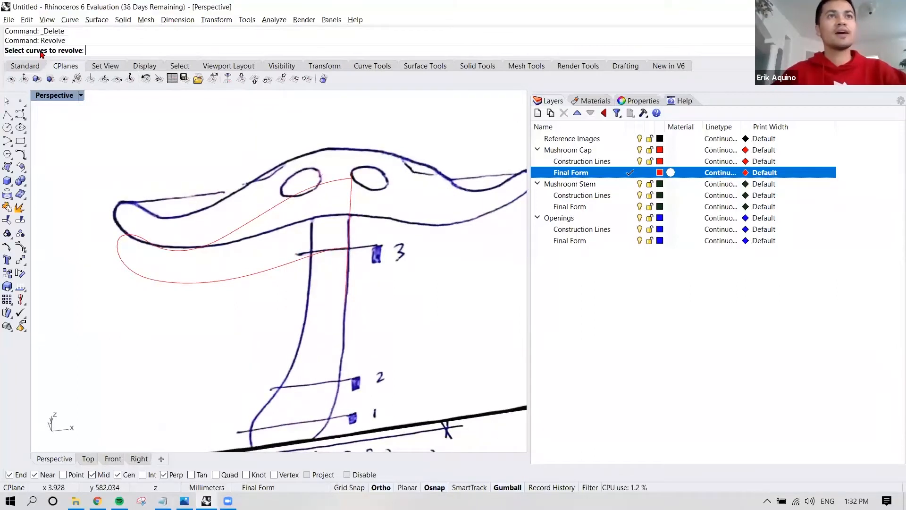
pyautogui.click(242, 230)
pyautogui.moveTo(243, 231); pyautogui.dragTo(250, 239, button='right')
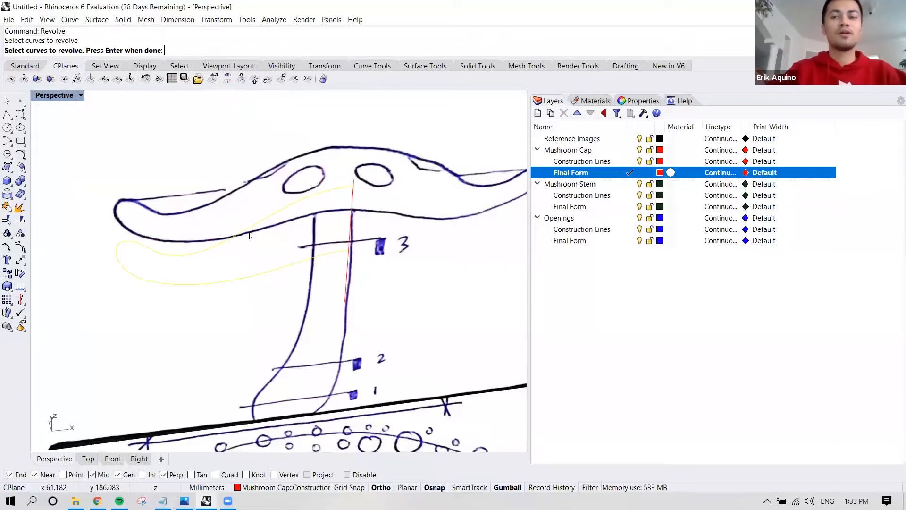
pyautogui.press('Return')
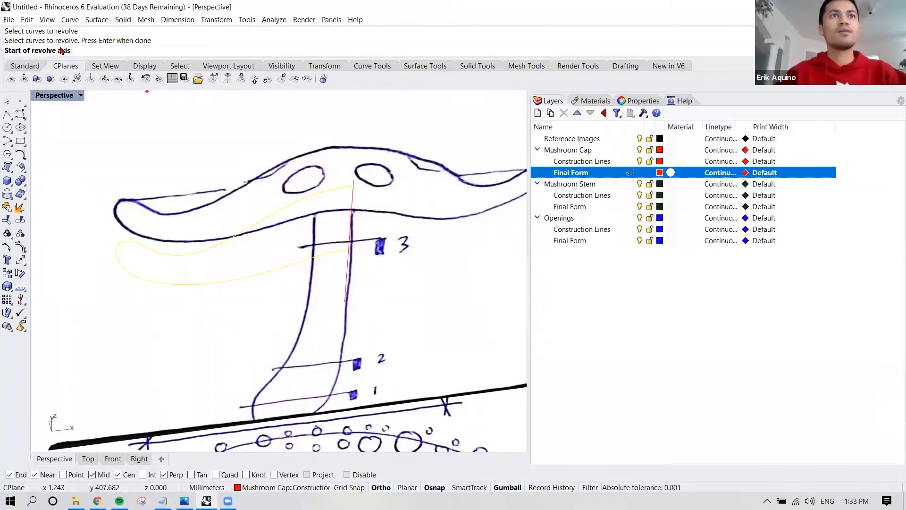
# - Set the revolve axis with two points down the centre line in the Front view, and revolve the profile with the FullCircle option
pyautogui.moveTo(349, 178); pyautogui.dragTo(354, 202, button='right')
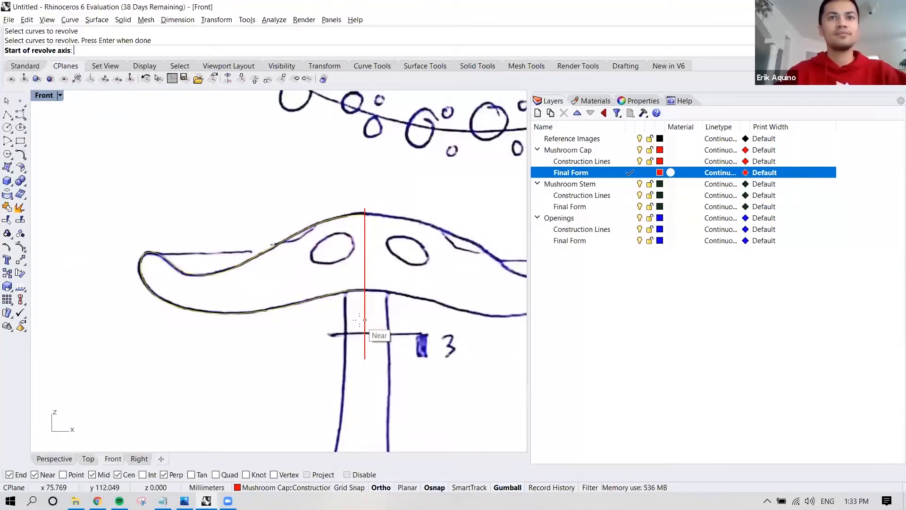
pyautogui.scroll(2, 376, 233)
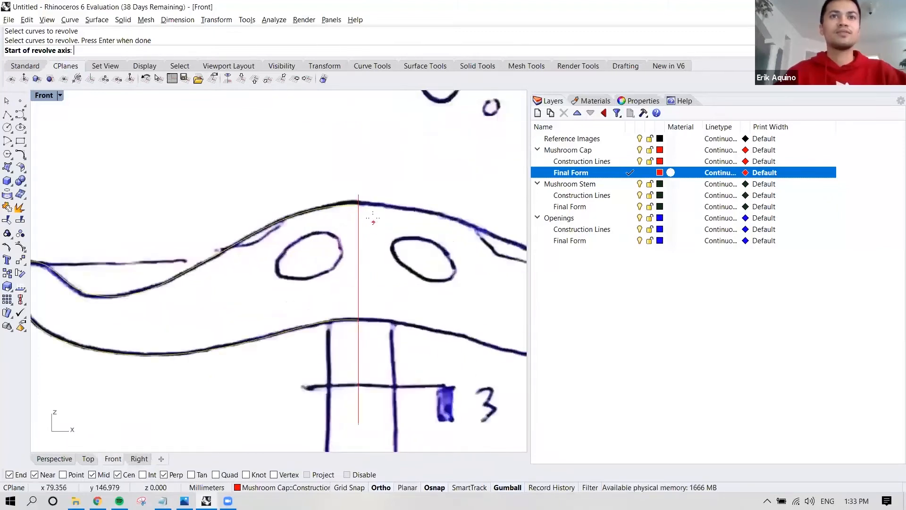
pyautogui.click(358, 214)
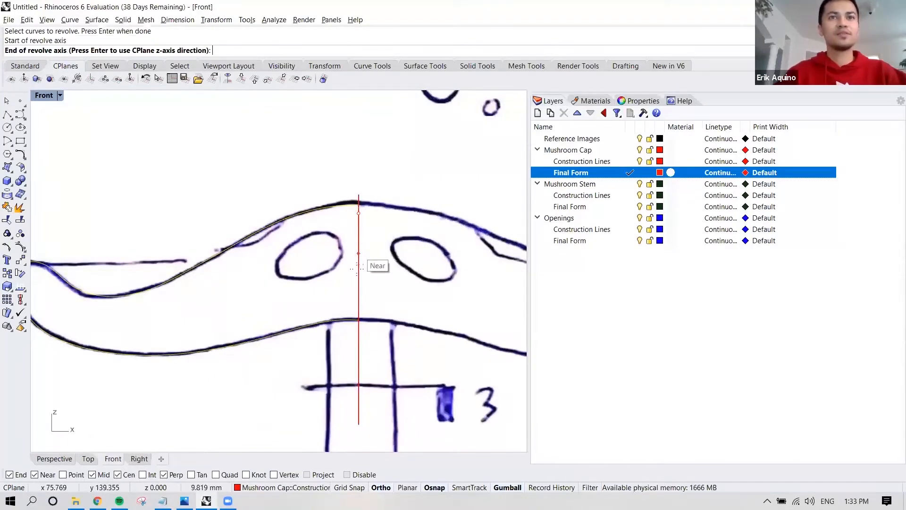
pyautogui.click(358, 297)
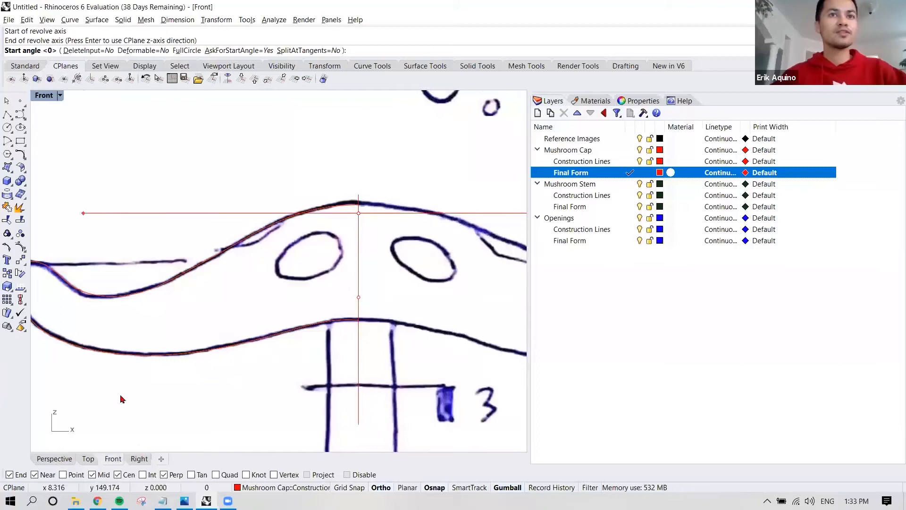
pyautogui.click(55, 458)
pyautogui.moveTo(295, 255); pyautogui.dragTo(344, 246, button='right')
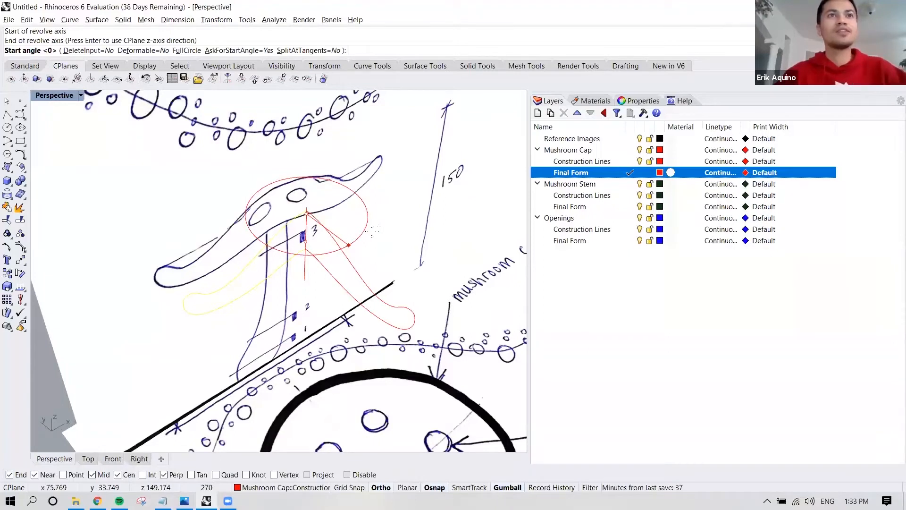
pyautogui.click(186, 51)
pyautogui.moveTo(265, 198); pyautogui.dragTo(208, 218, button='right')
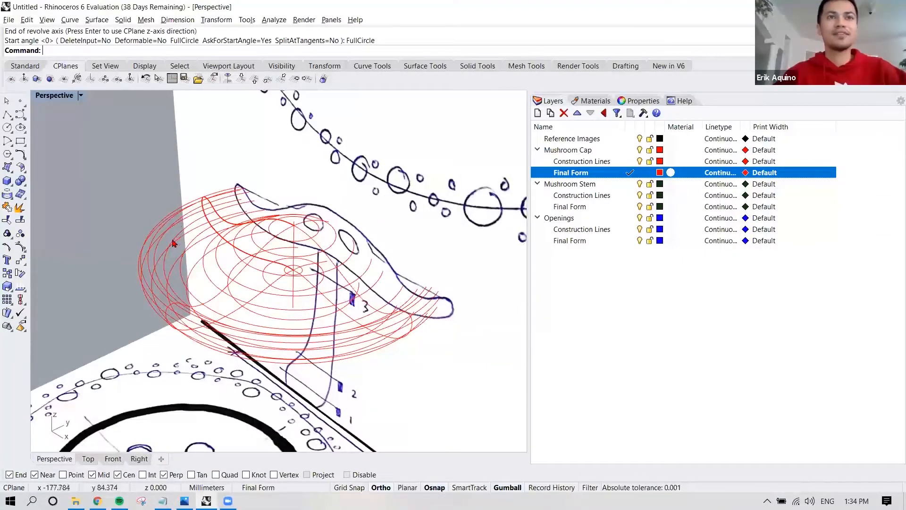
# - Set the Perspective view's display mode to Ghosted and examine the revolved cap from different angles
pyautogui.moveTo(164, 238)
pyautogui.mouseDown(button='right')
pyautogui.moveTo(142, 208)
pyautogui.moveTo(147, 188)
pyautogui.moveTo(133, 239)
pyautogui.moveTo(169, 237)
pyautogui.mouseUp(button='right')
pyautogui.moveTo(191, 211); pyautogui.dragTo(178, 198, button='right')
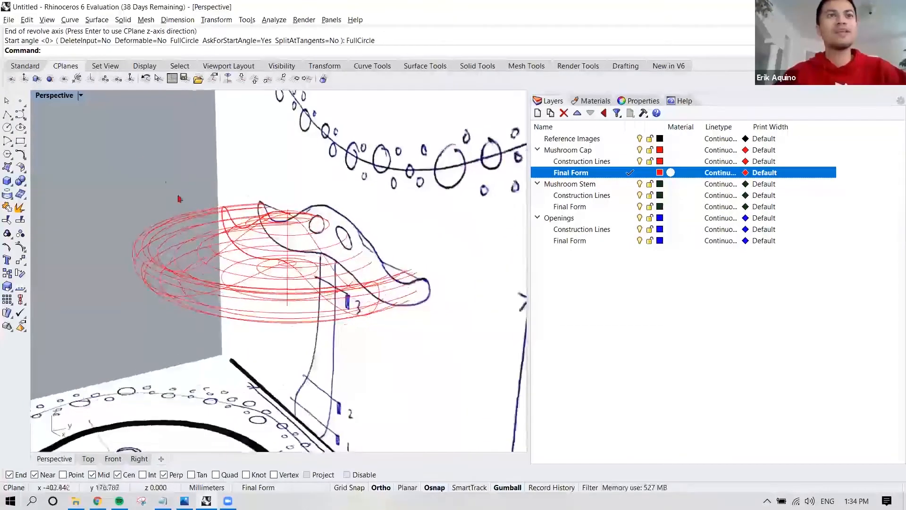
pyautogui.click(81, 96)
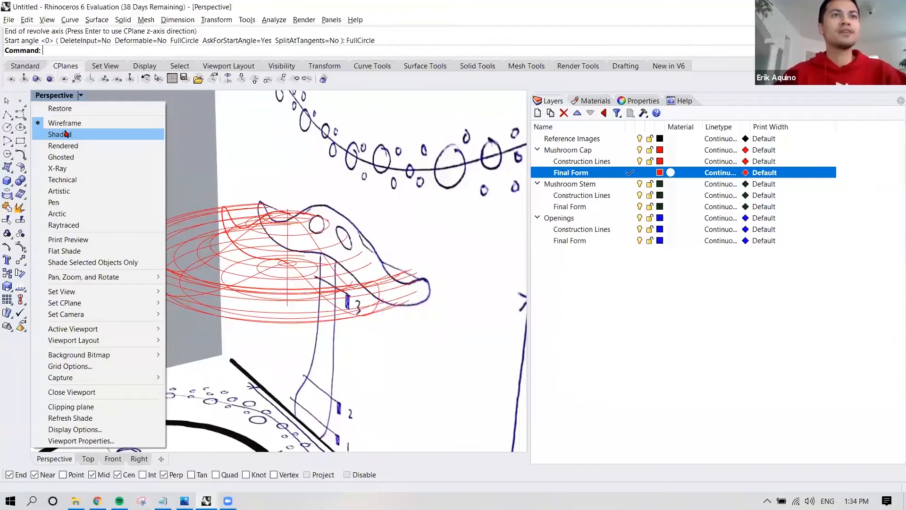
pyautogui.click(80, 157)
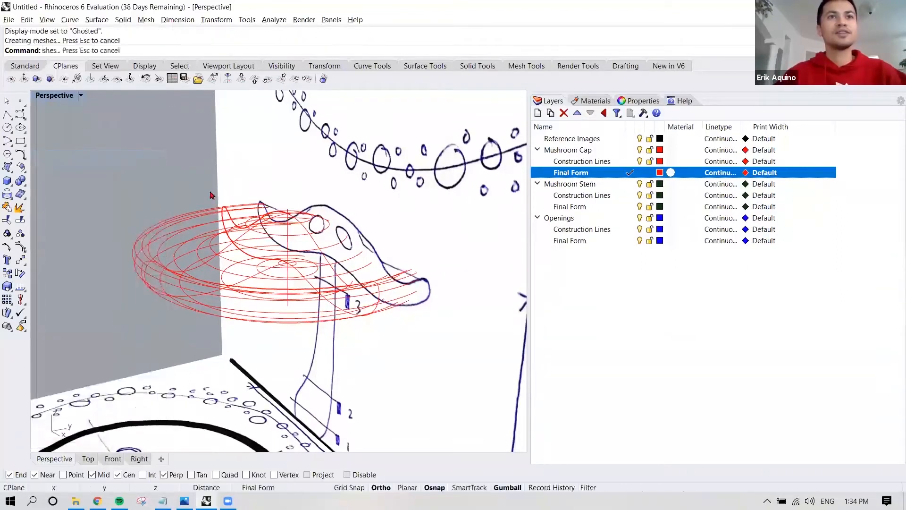
pyautogui.scroll(3, 200, 214)
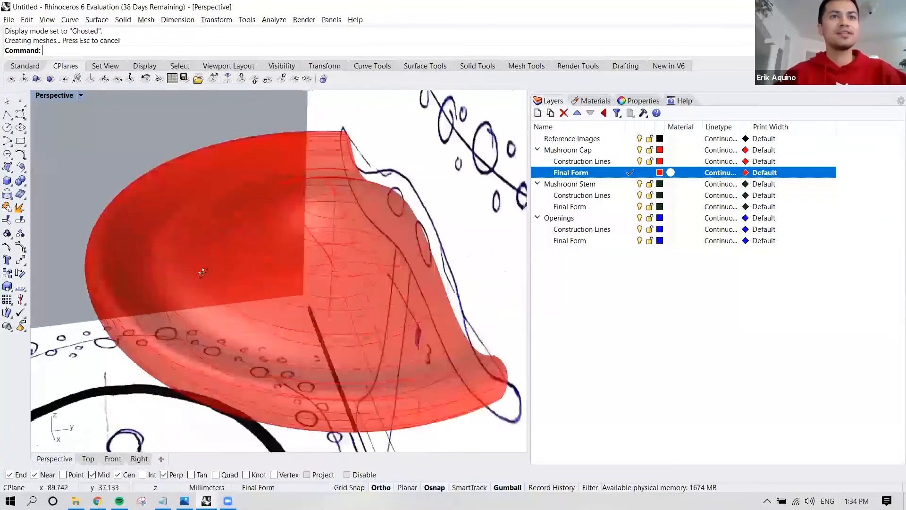
pyautogui.moveTo(104, 249)
pyautogui.mouseDown(button='right')
pyautogui.moveTo(97, 212)
pyautogui.moveTo(142, 269)
pyautogui.moveTo(125, 253)
pyautogui.moveTo(228, 303)
pyautogui.moveTo(325, 320)
pyautogui.mouseUp(button='right')
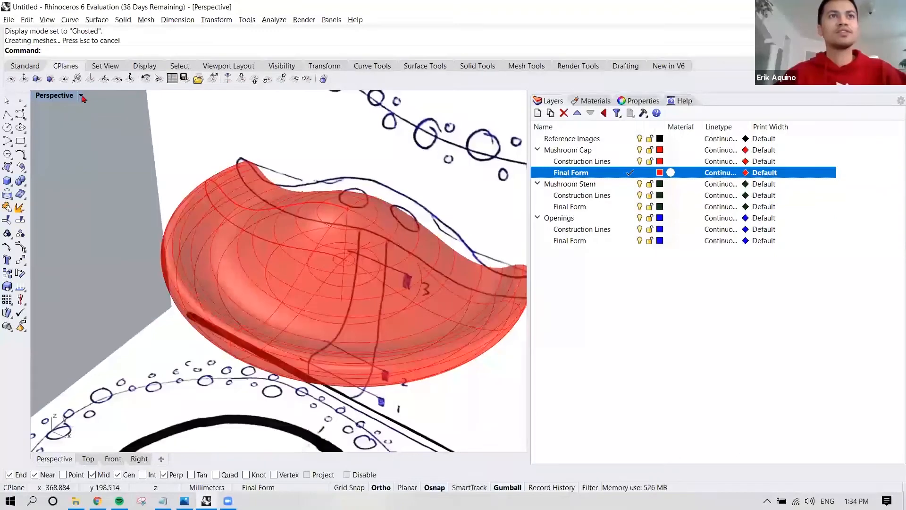
# - Set the Perspective view's display mode to Shaded and inspect the cap surface against the reference drawing
pyautogui.click(81, 96)
pyautogui.click(54, 132)
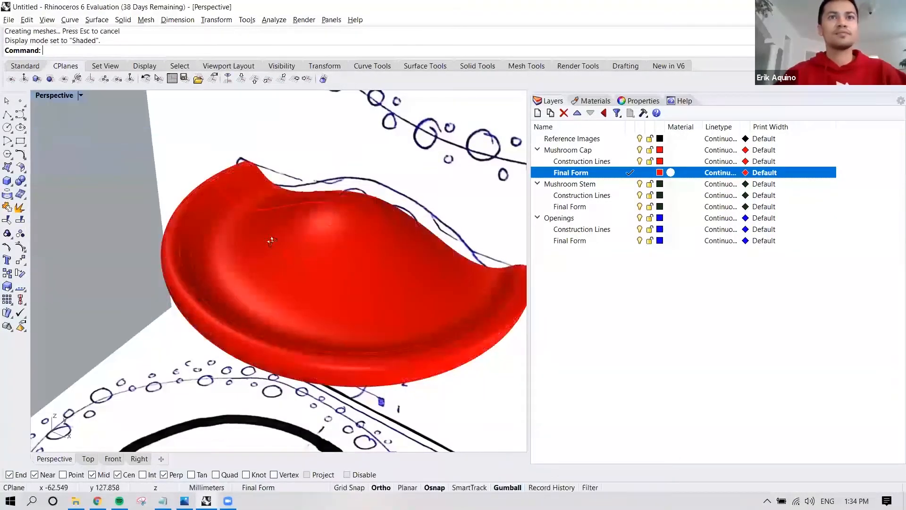
pyautogui.moveTo(333, 257)
pyautogui.mouseDown(button='right')
pyautogui.moveTo(401, 216)
pyautogui.moveTo(299, 233)
pyautogui.moveTo(222, 215)
pyautogui.moveTo(203, 192)
pyautogui.moveTo(186, 218)
pyautogui.moveTo(212, 243)
pyautogui.moveTo(213, 257)
pyautogui.moveTo(178, 275)
pyautogui.moveTo(177, 370)
pyautogui.moveTo(229, 344)
pyautogui.moveTo(331, 324)
pyautogui.moveTo(333, 296)
pyautogui.moveTo(321, 298)
pyautogui.mouseUp(button='right')
pyautogui.click(311, 225)
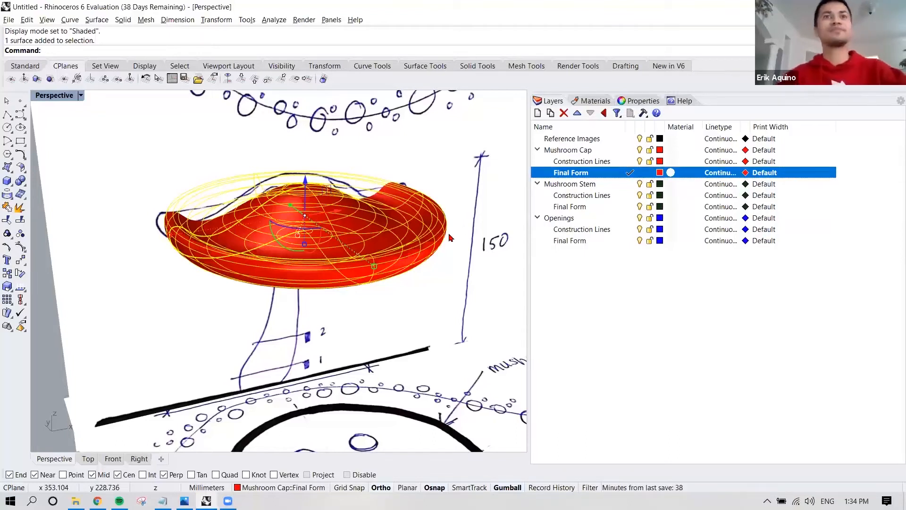
pyautogui.press('Escape')
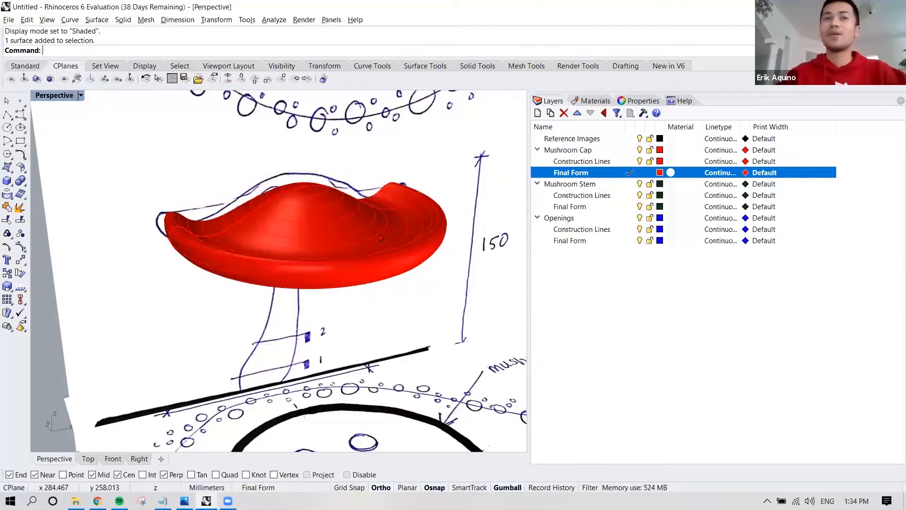
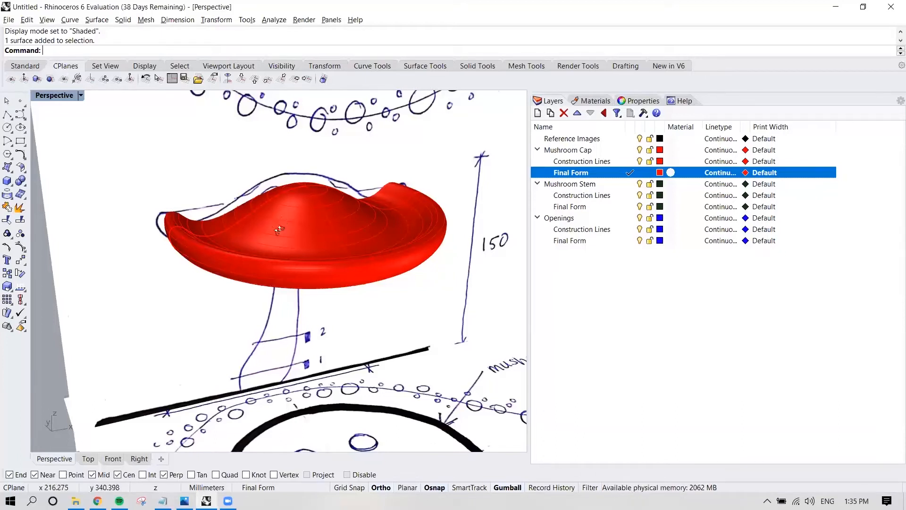
# - Remove the second revolved cap surface while keeping the profile curve and the centre line
pyautogui.moveTo(278, 227); pyautogui.dragTo(288, 246, button='right')
pyautogui.click(289, 195)
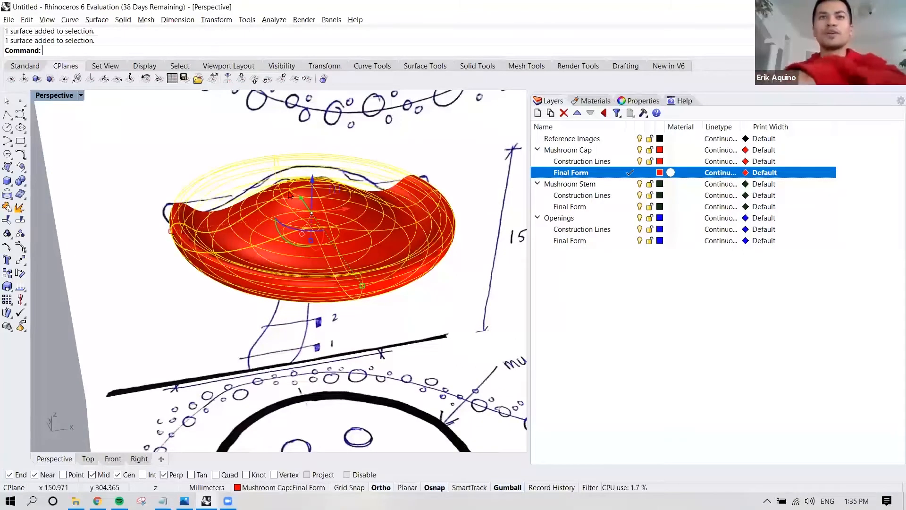
pyautogui.press('Delete')
pyautogui.scroll(2, 270, 200)
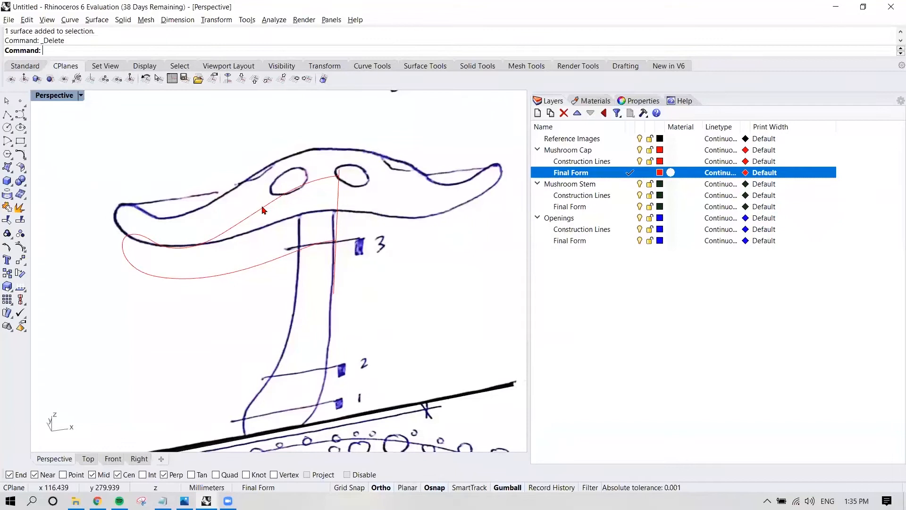
# - Start an InterpCrv demonstration curve in the Front view, placing four points in the empty area above the cap outline
pyautogui.click(265, 207)
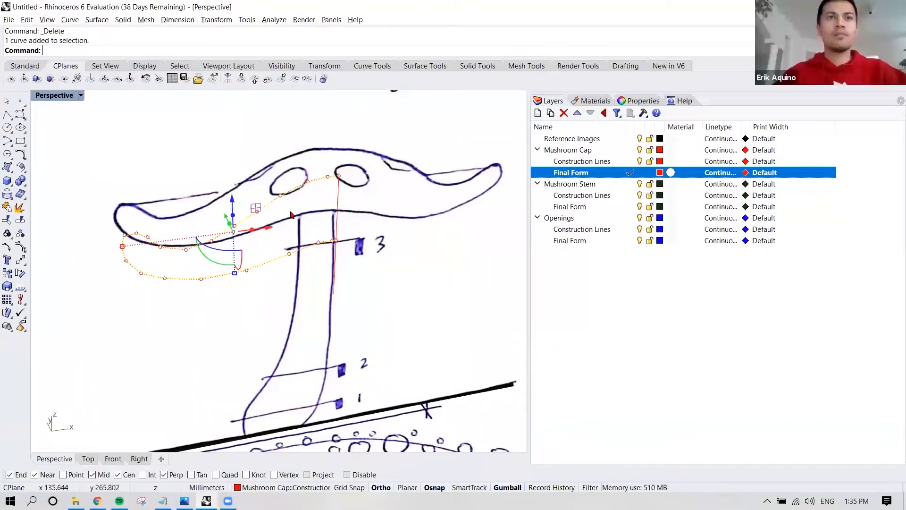
pyautogui.moveTo(279, 220); pyautogui.dragTo(259, 222, button='right')
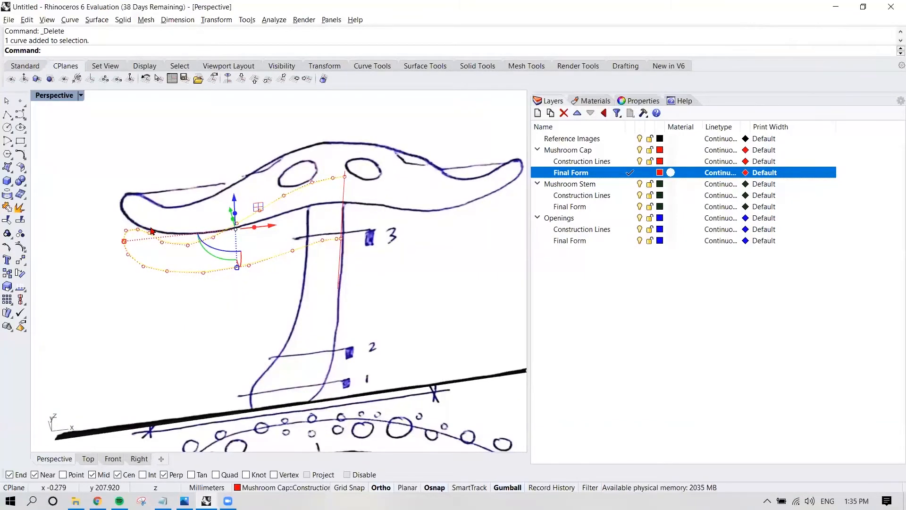
pyautogui.hotkey('ctrl', 'F2')
pyautogui.write('InterpCrv')
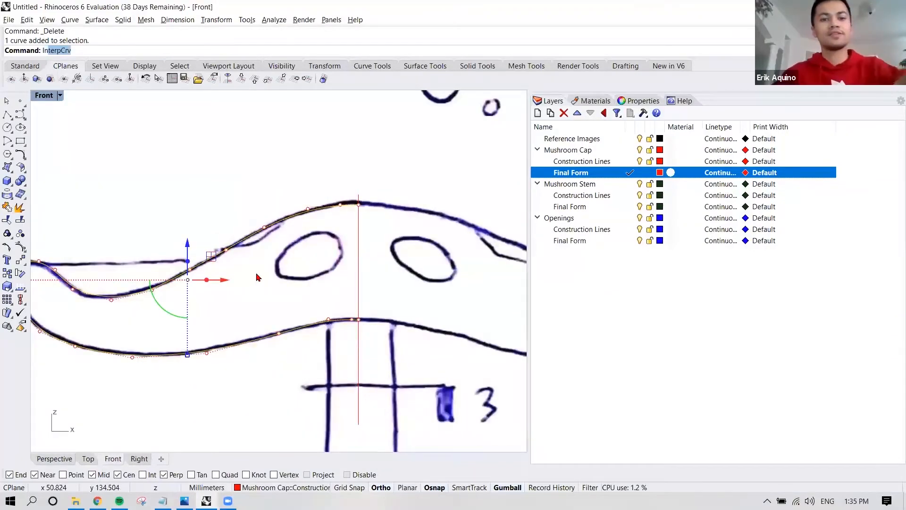
pyautogui.press('Return')
pyautogui.click(345, 132)
pyautogui.click(289, 132)
pyautogui.click(239, 132)
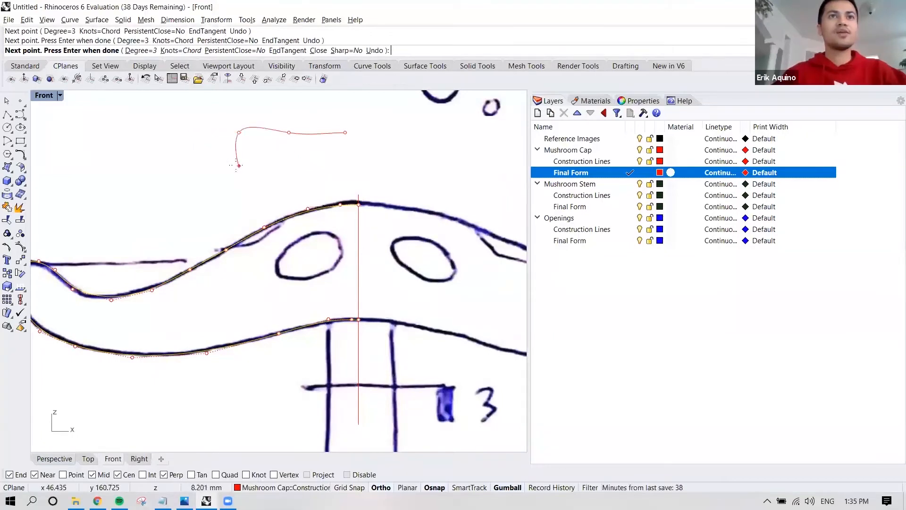
pyautogui.click(238, 166)
# - Undo the demonstration curve's points back to its start point, and place replacement points along a different wavy path
pyautogui.hotkey('ctrl', 'z')
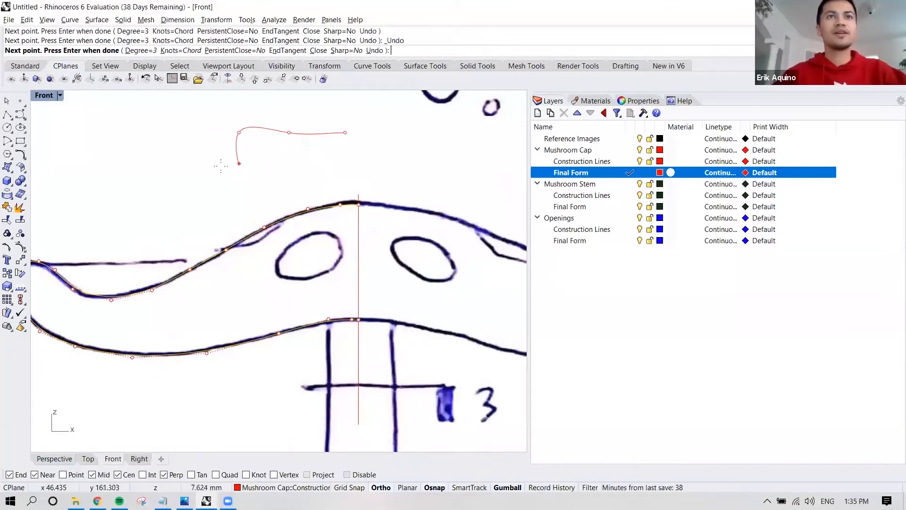
pyautogui.hotkey('ctrl', 'z')
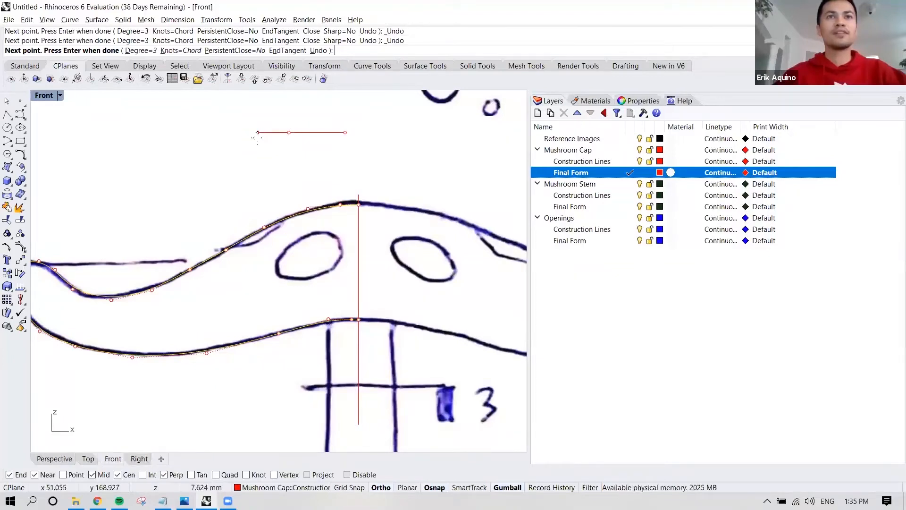
pyautogui.hotkey('ctrl', 'z')
pyautogui.click(257, 156)
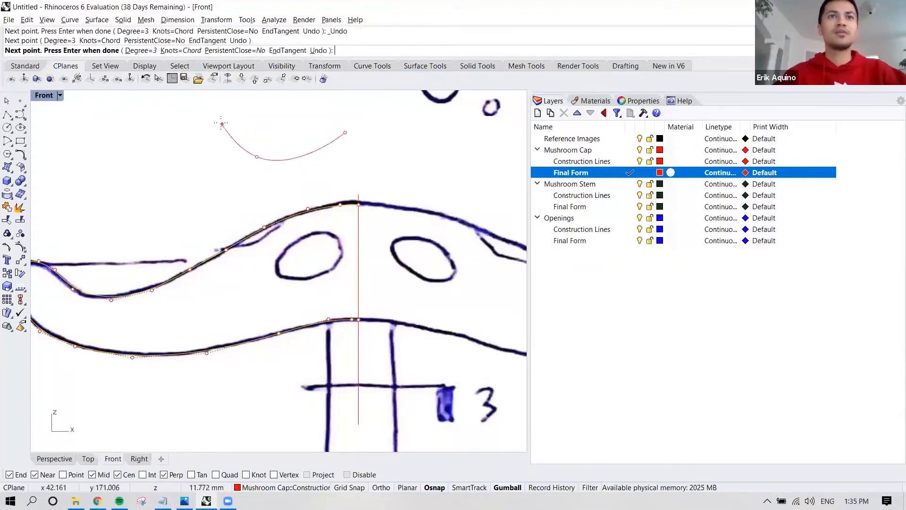
pyautogui.click(221, 122)
# - Undo the replacement points of the demonstration curve one at a time, cancel the curve, and clear the selection
pyautogui.hotkey('ctrl', 'z')
pyautogui.hotkey('ctrl', 'z')
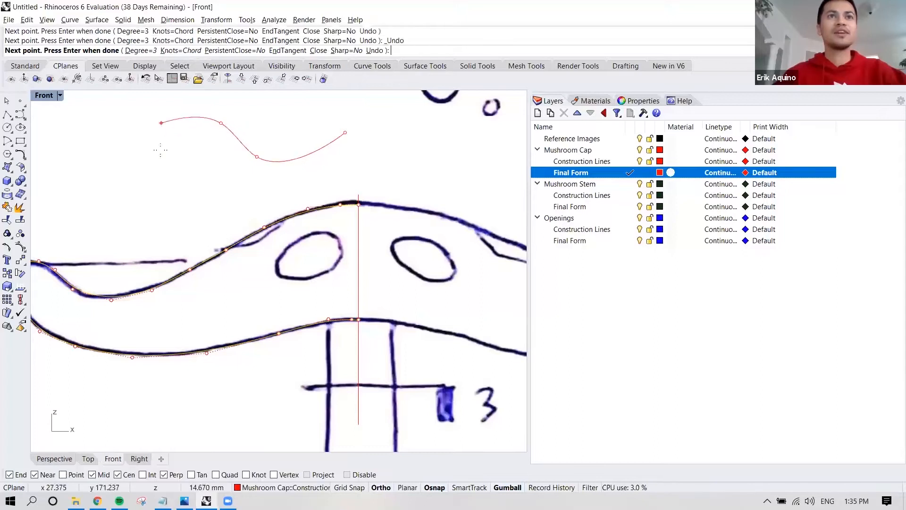
pyautogui.hotkey('ctrl', 'z')
pyautogui.press('Escape')
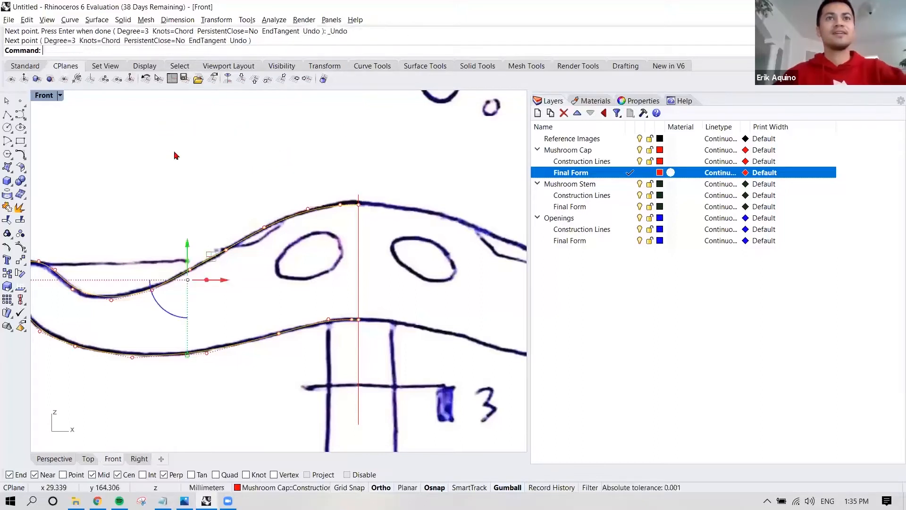
pyautogui.press('Escape')
# - Revolve the mushroom cap profile a full circle around the vertical centre line in the Perspective view
pyautogui.scroll(-2, 193, 152)
pyautogui.moveTo(216, 152); pyautogui.dragTo(226, 162, button='right')
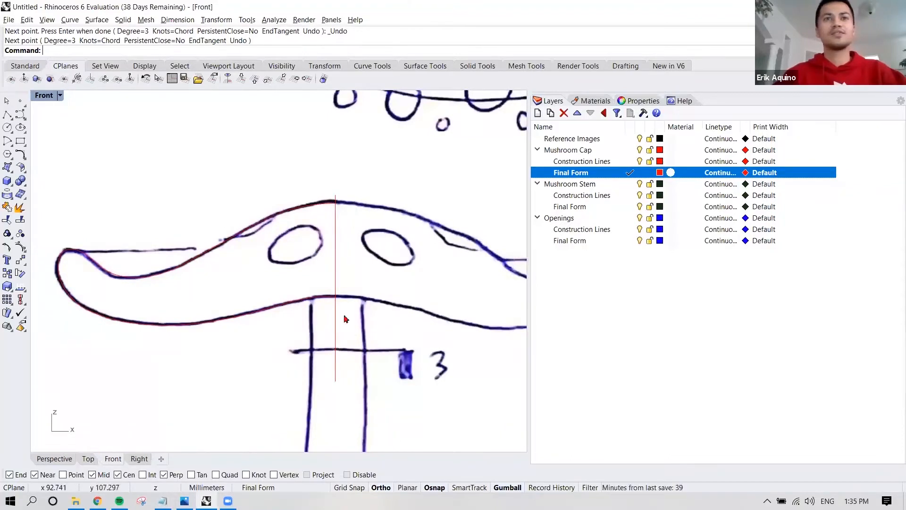
pyautogui.click(319, 204)
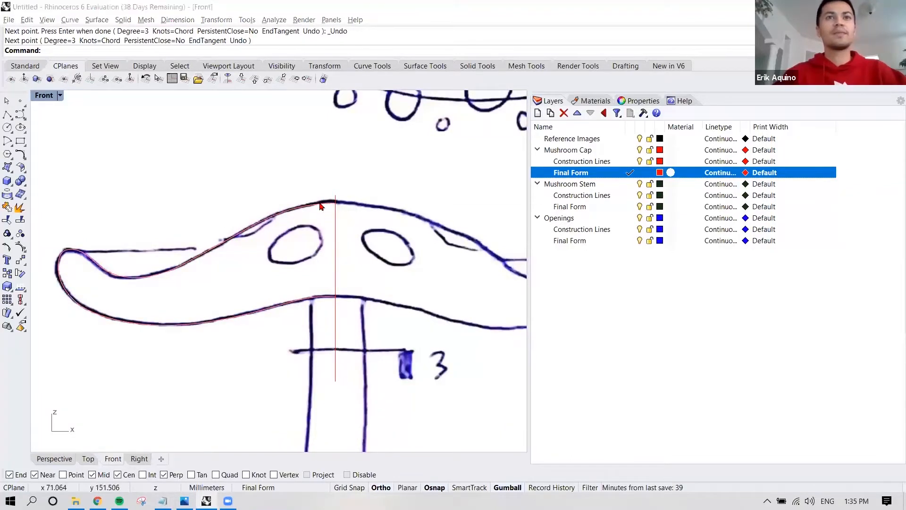
pyautogui.click(58, 460)
pyautogui.scroll(-2, 324, 321)
pyautogui.click(57, 459)
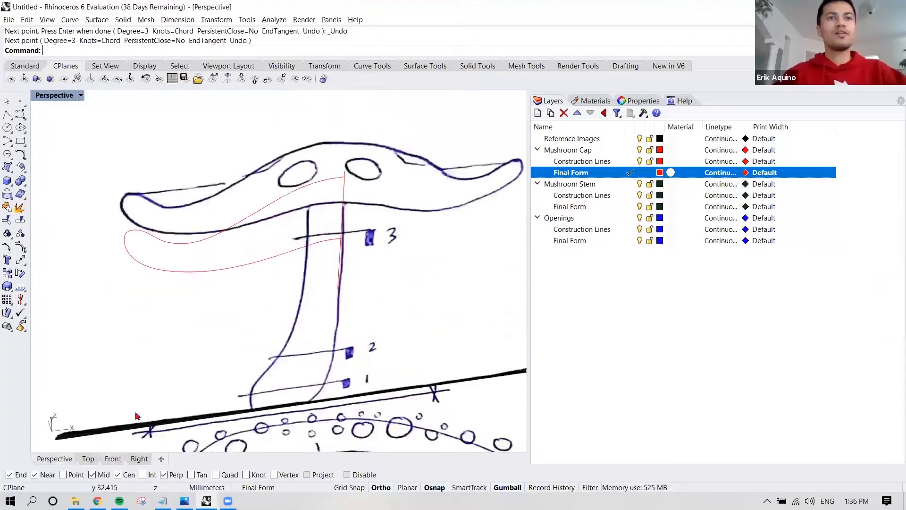
pyautogui.write('Revolve')
pyautogui.press('Return')
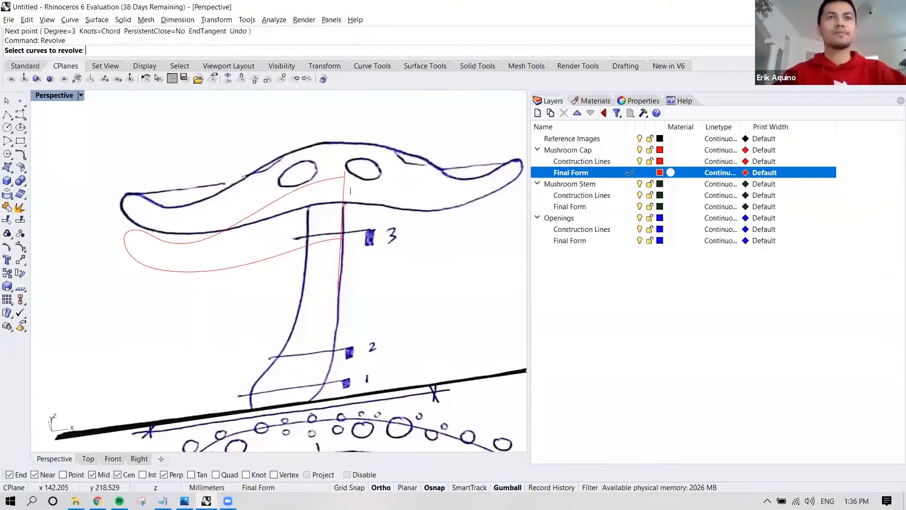
pyautogui.click(329, 182)
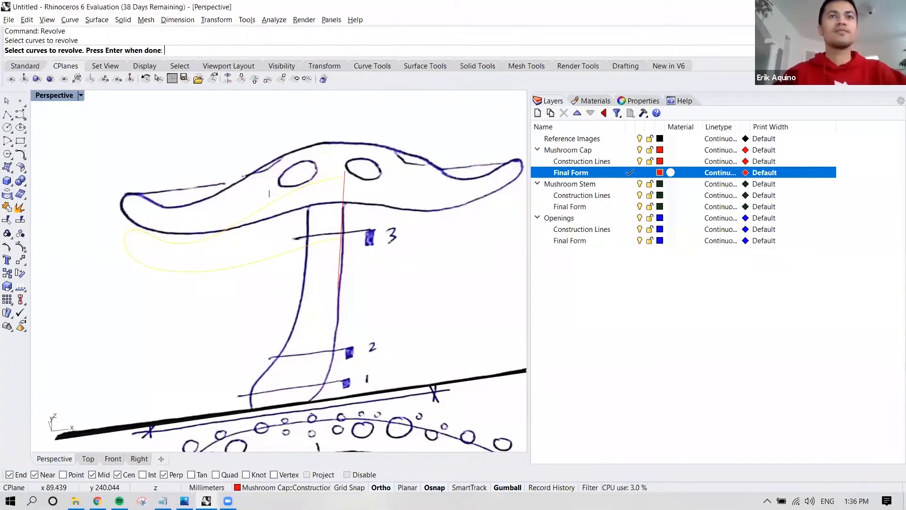
pyautogui.press('Return')
pyautogui.click(344, 189)
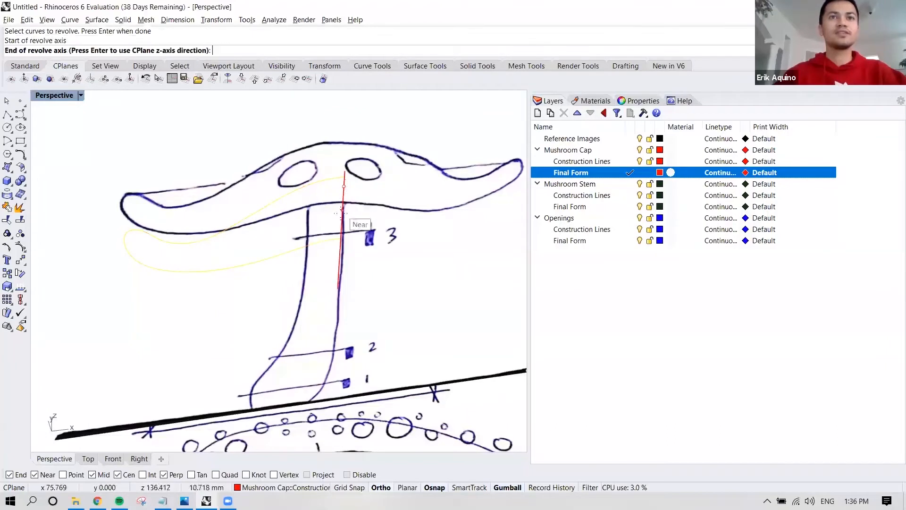
pyautogui.click(342, 217)
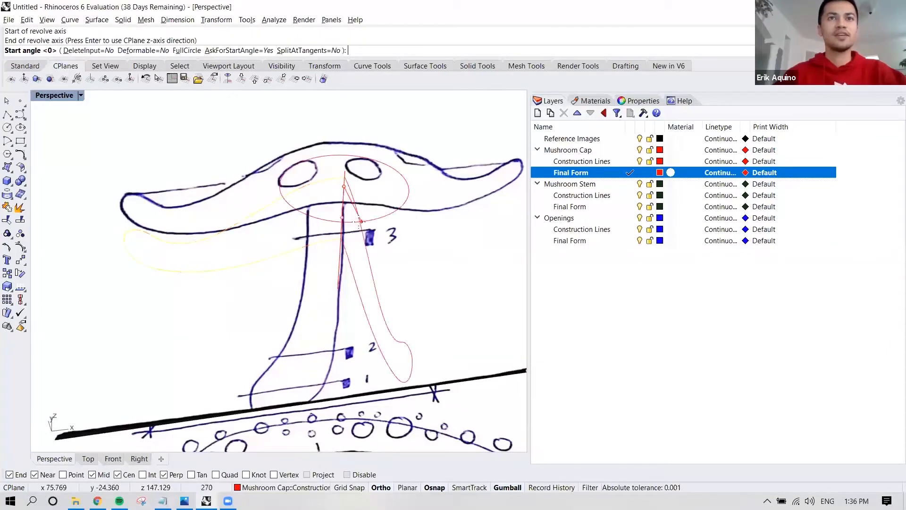
pyautogui.click(187, 51)
# - Examine the revolved cap's position against the mushroom cap circle in the plan drawing, in the Perspective and Top views
pyautogui.scroll(-4, 396, 217)
pyautogui.moveTo(401, 210); pyautogui.dragTo(358, 206, button='right')
pyautogui.scroll(-2, 357, 208)
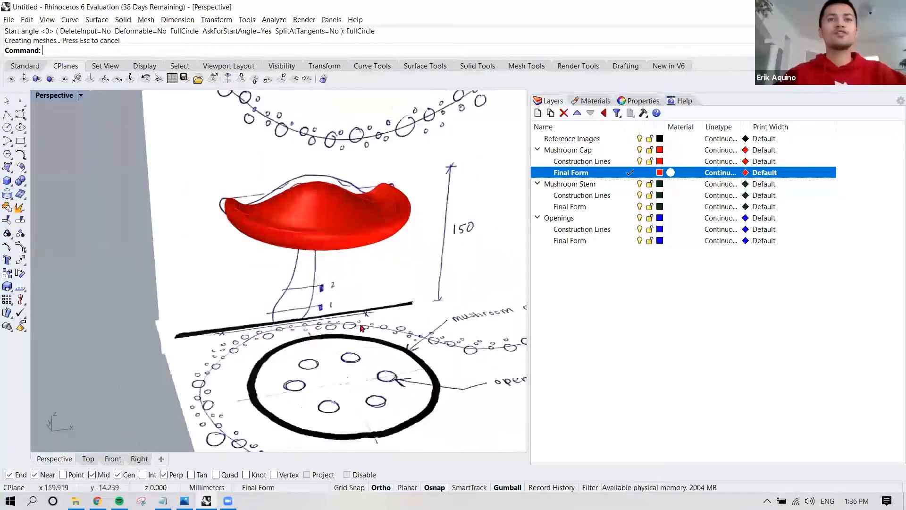
pyautogui.moveTo(381, 297)
pyautogui.mouseDown(button='right')
pyautogui.moveTo(375, 352)
pyautogui.moveTo(378, 256)
pyautogui.mouseUp(button='right')
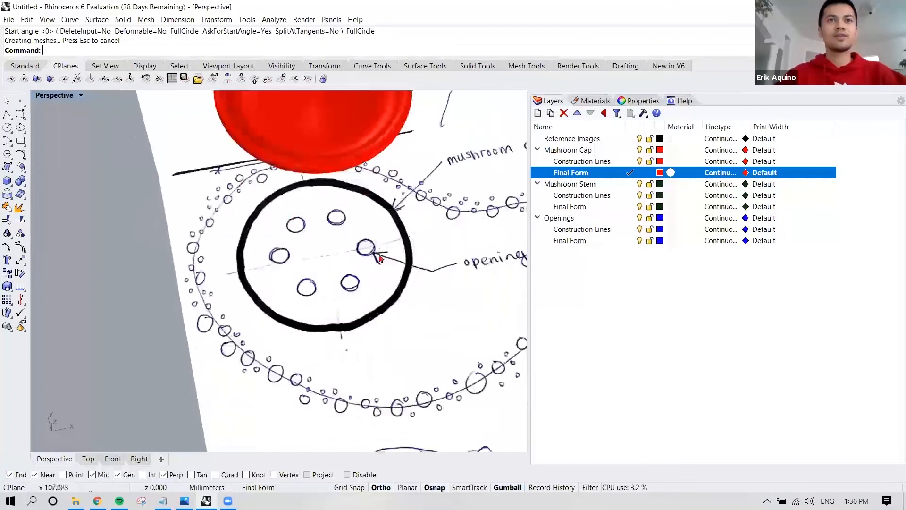
pyautogui.scroll(-2, 349, 262)
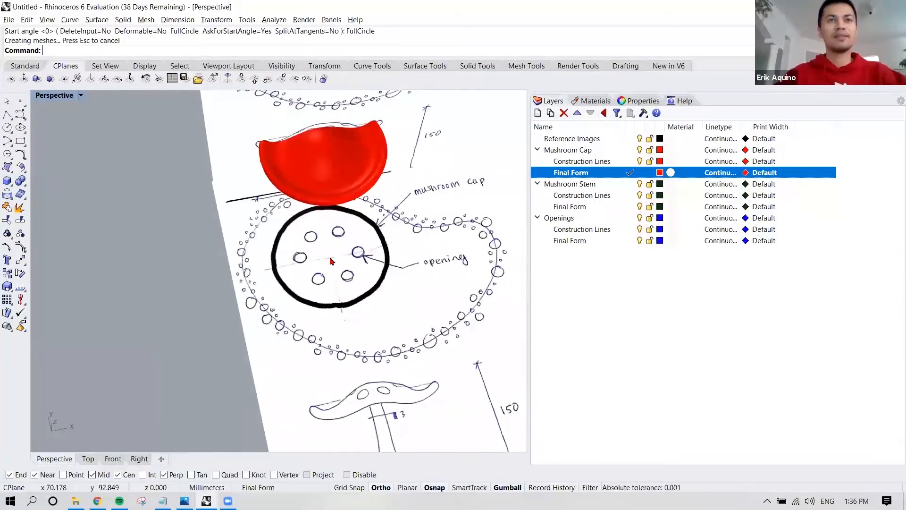
pyautogui.click(89, 458)
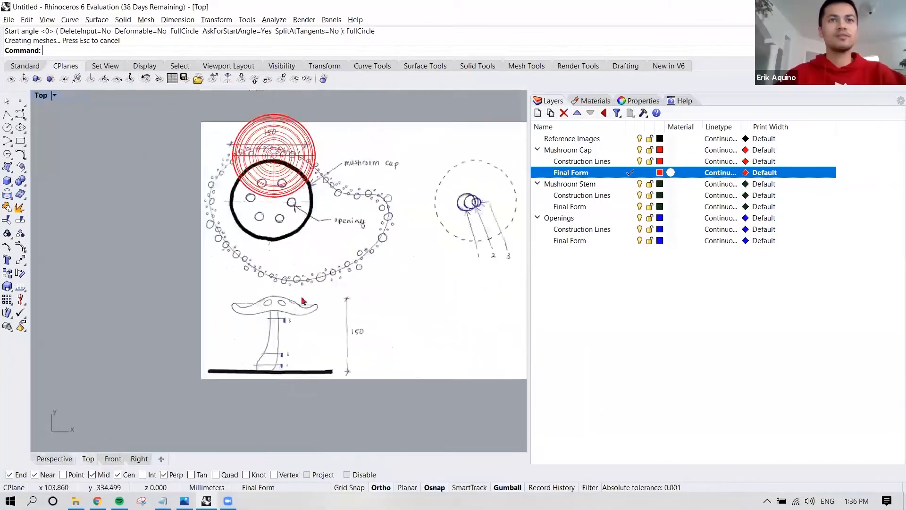
pyautogui.scroll(3, 293, 142)
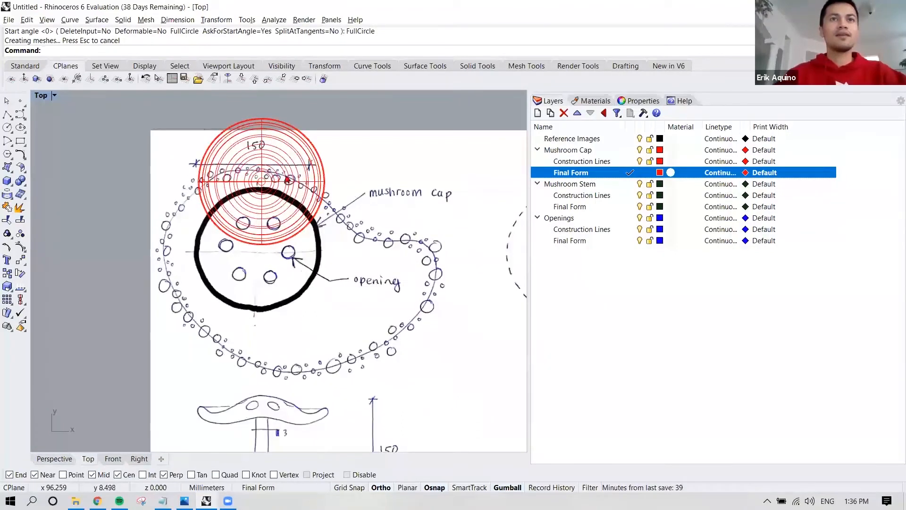
pyautogui.moveTo(288, 180); pyautogui.dragTo(267, 224, button='right')
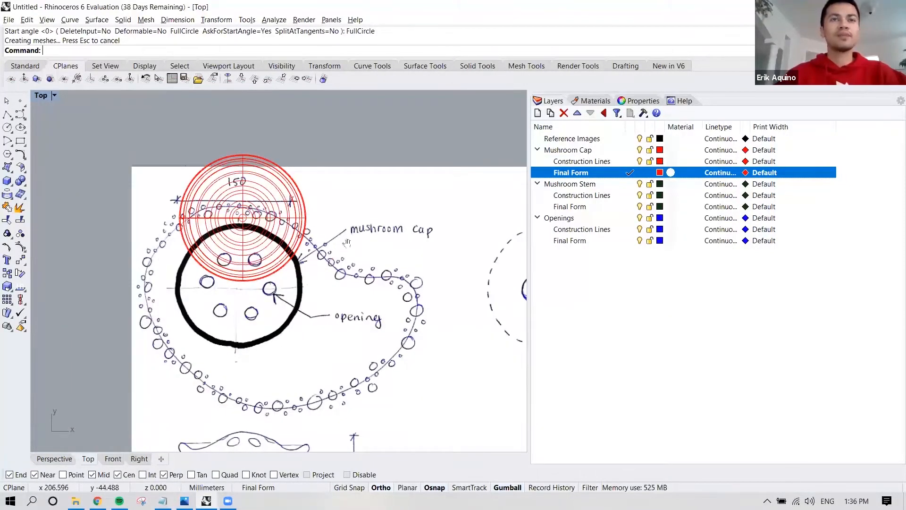
pyautogui.moveTo(347, 242); pyautogui.dragTo(344, 239, button='right')
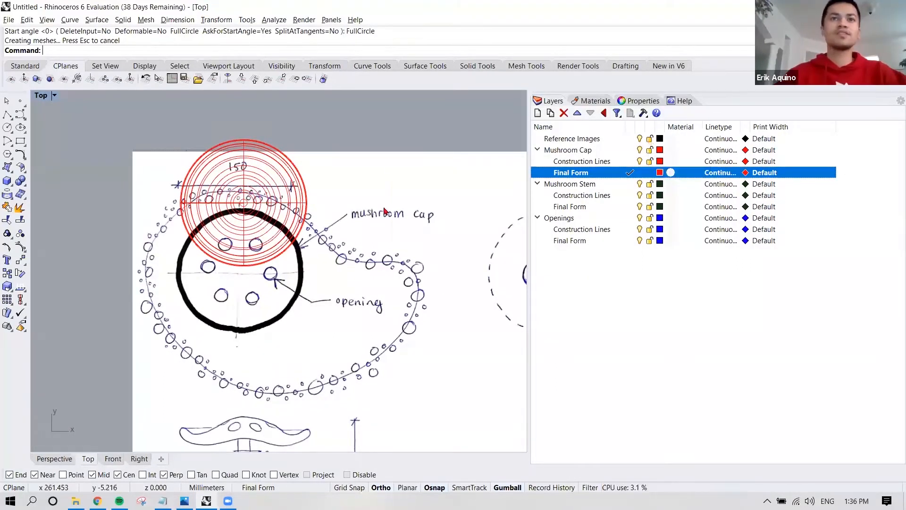
# - Move the plan reference image upward in the Top view so its mushroom cap circle lies under the revolved cap
pyautogui.click(371, 198)
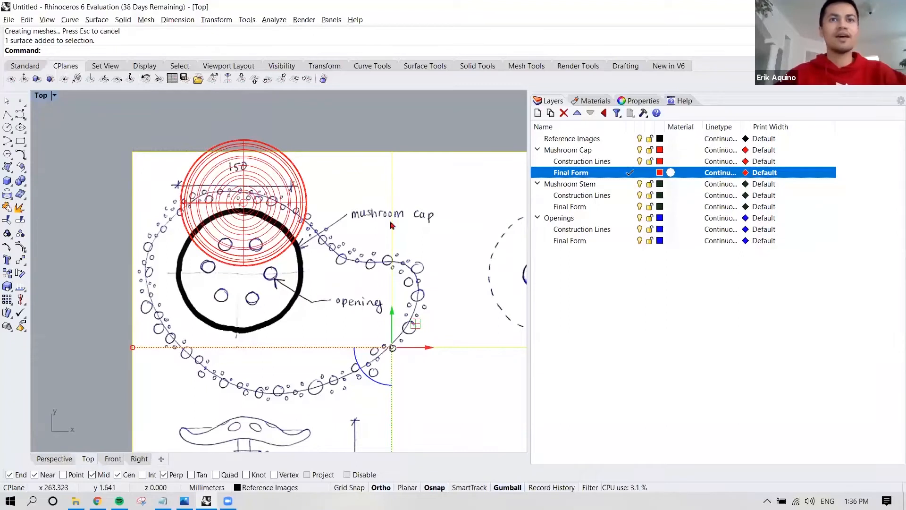
pyautogui.moveTo(391, 307); pyautogui.dragTo(396, 247)
pyautogui.moveTo(272, 176)
pyautogui.mouseDown(button='right')
pyautogui.moveTo(299, 200)
pyautogui.moveTo(279, 185)
pyautogui.mouseUp(button='right')
pyautogui.scroll(4, 290, 190)
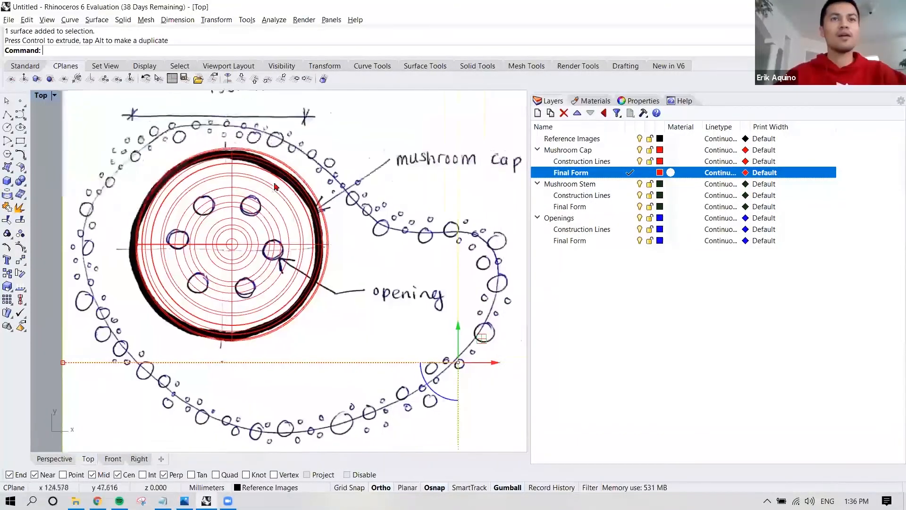
pyautogui.scroll(-4, 276, 184)
pyautogui.scroll(2, 425, 290)
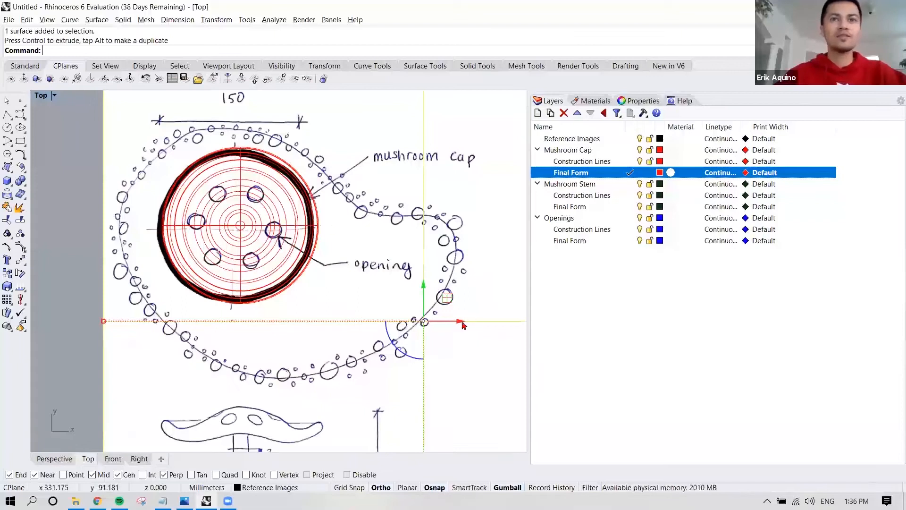
# - Nudge the plan reference image slightly along X and Y to centre its cap circle on the revolved cap
pyautogui.moveTo(459, 326); pyautogui.dragTo(462, 324)
pyautogui.moveTo(427, 286); pyautogui.dragTo(428, 284)
pyautogui.moveTo(236, 220); pyautogui.dragTo(237, 249, button='right')
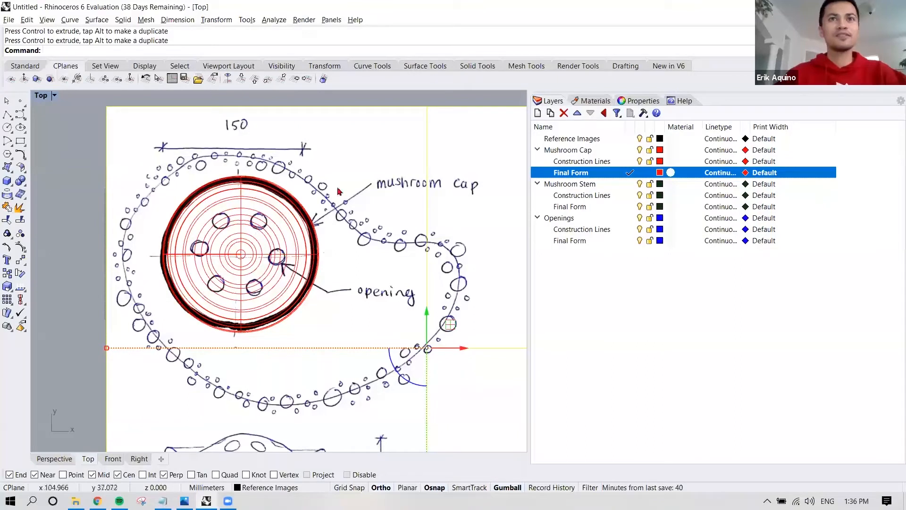
# - Deselect the reference image and lock the Reference Images layer
pyautogui.press('Escape')
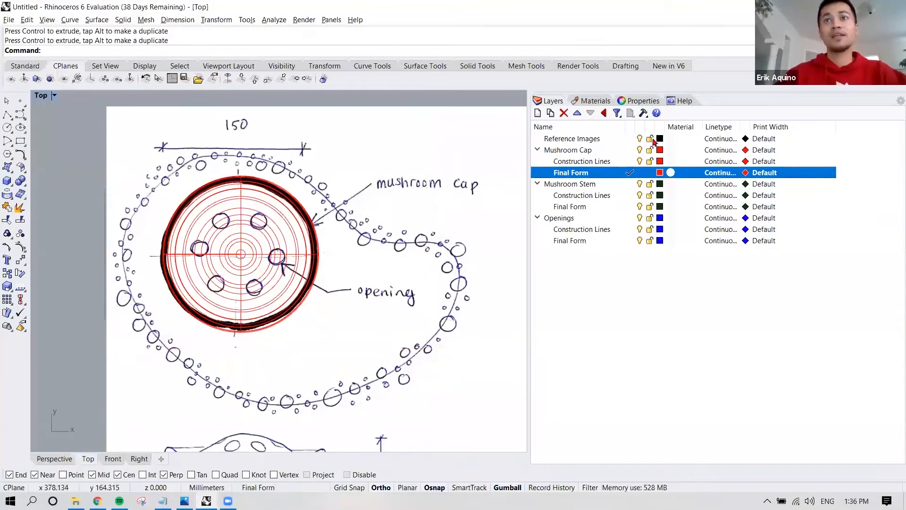
pyautogui.click(649, 139)
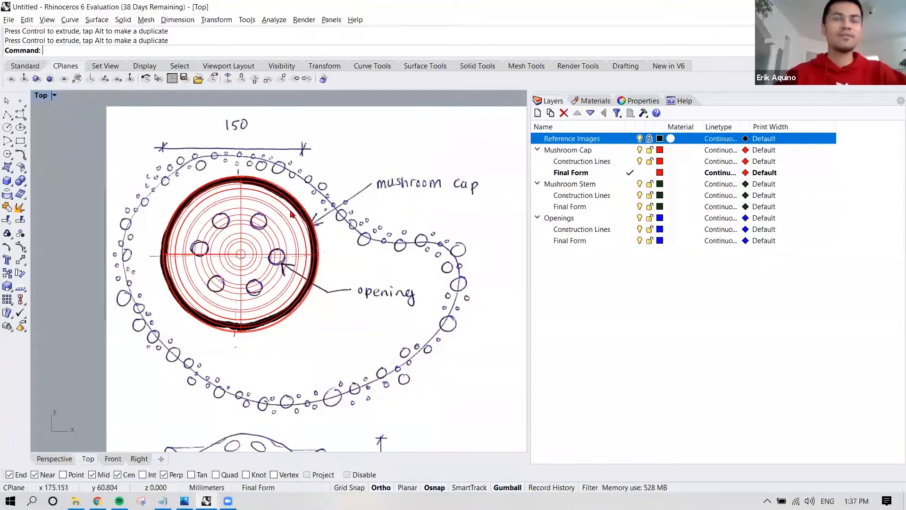
pyautogui.scroll(5, 291, 215)
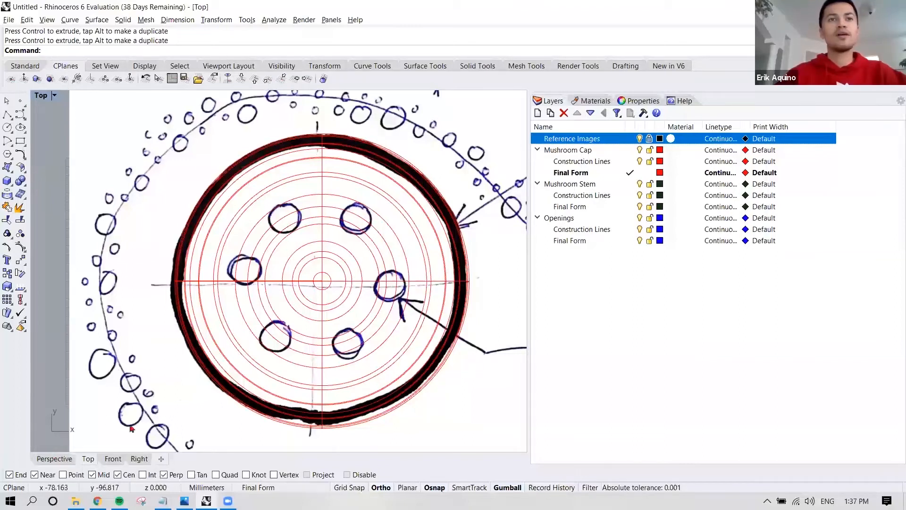
# - Inspect the red mushroom cap surface against the reference sketches in the Perspective view
pyautogui.click(54, 459)
pyautogui.moveTo(333, 171); pyautogui.dragTo(304, 159, button='right')
pyautogui.scroll(3, 305, 160)
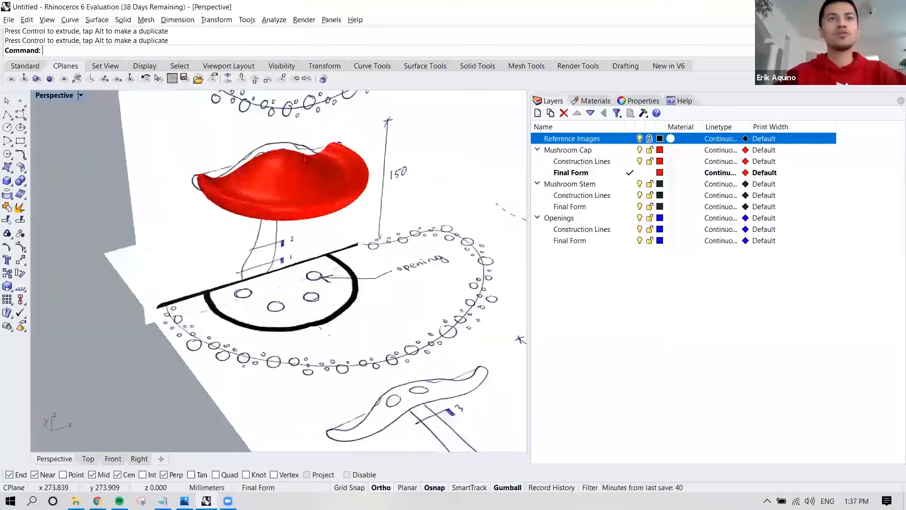
pyautogui.keyDown('shift'); pyautogui.moveTo(318, 194); pyautogui.dragTo(305, 208, button='right'); pyautogui.keyUp('shift')
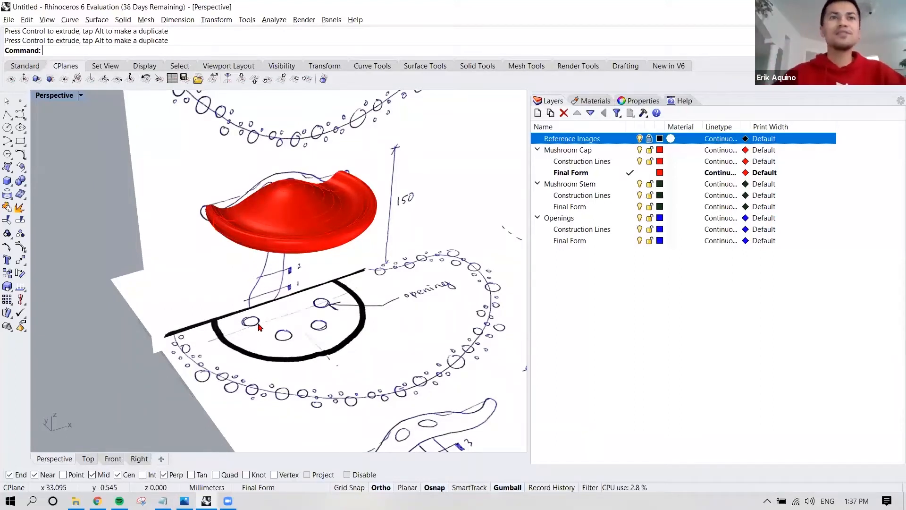
pyautogui.click(268, 206)
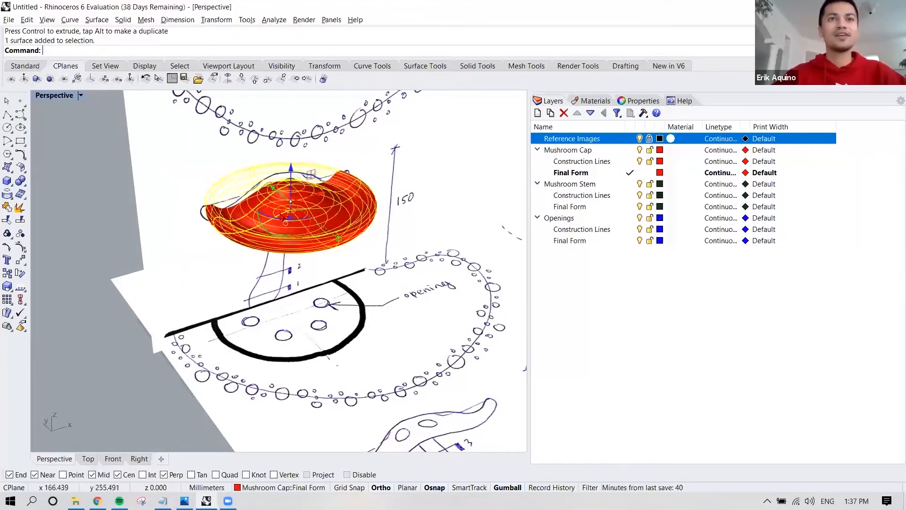
pyautogui.press('Escape')
pyautogui.moveTo(281, 289); pyautogui.dragTo(256, 298, button='right')
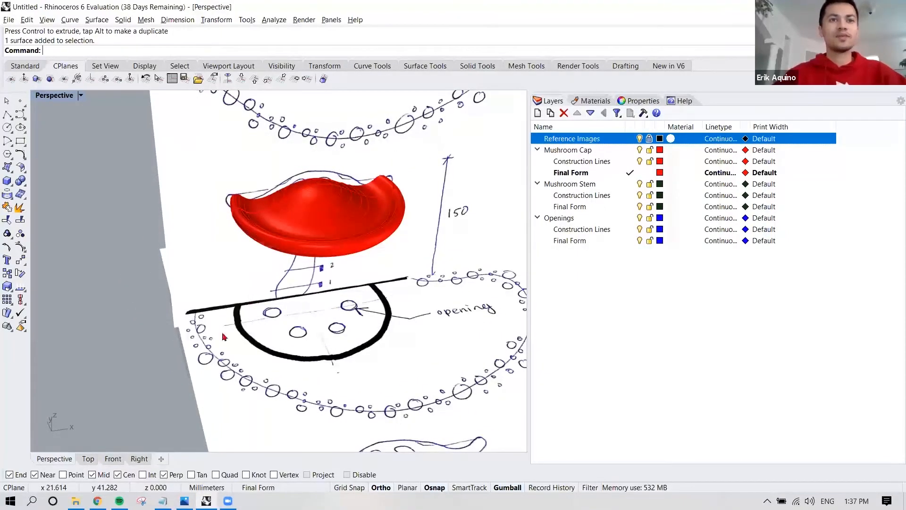
# - In the Top view, make the Openings Construction Lines layer current and hide the Mushroom Cap layer
pyautogui.hotkey('ctrl', 'F1')
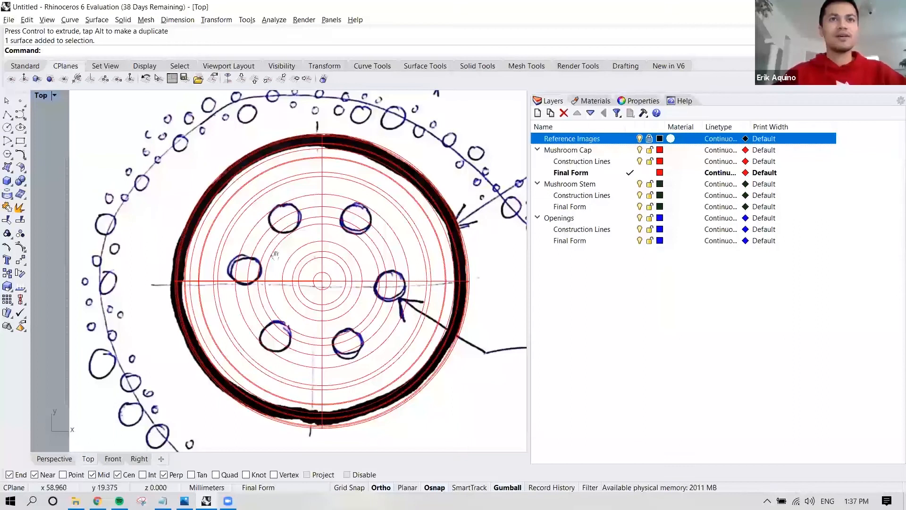
pyautogui.scroll(-3, 276, 255)
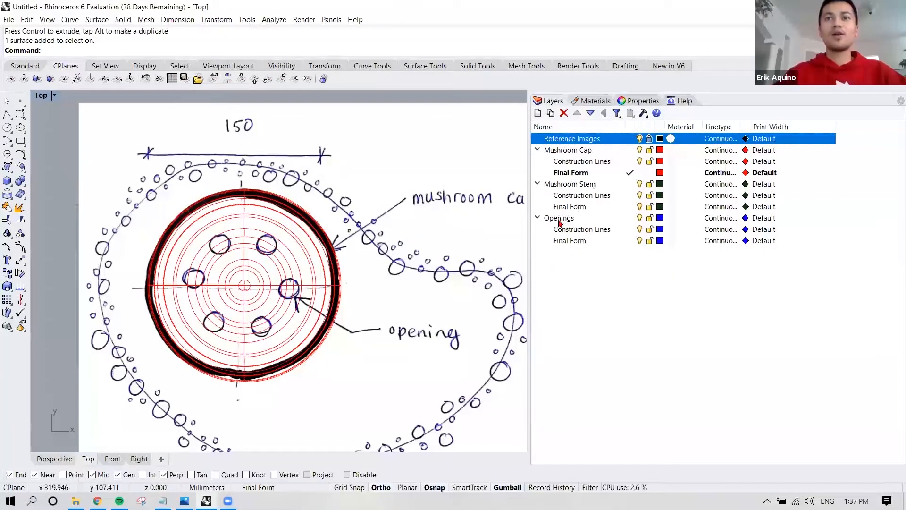
pyautogui.doubleClick(622, 231)
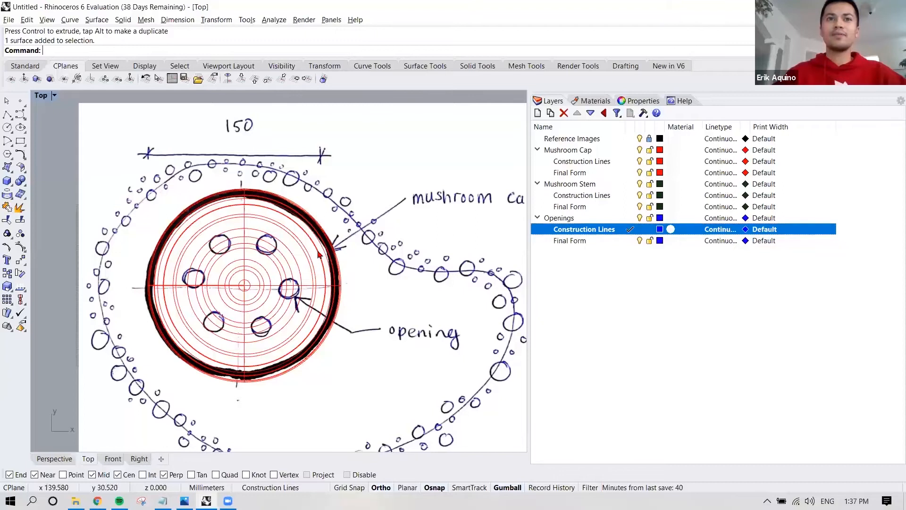
pyautogui.moveTo(318, 254)
pyautogui.mouseDown(button='right')
pyautogui.moveTo(358, 247)
pyautogui.moveTo(332, 243)
pyautogui.mouseUp(button='right')
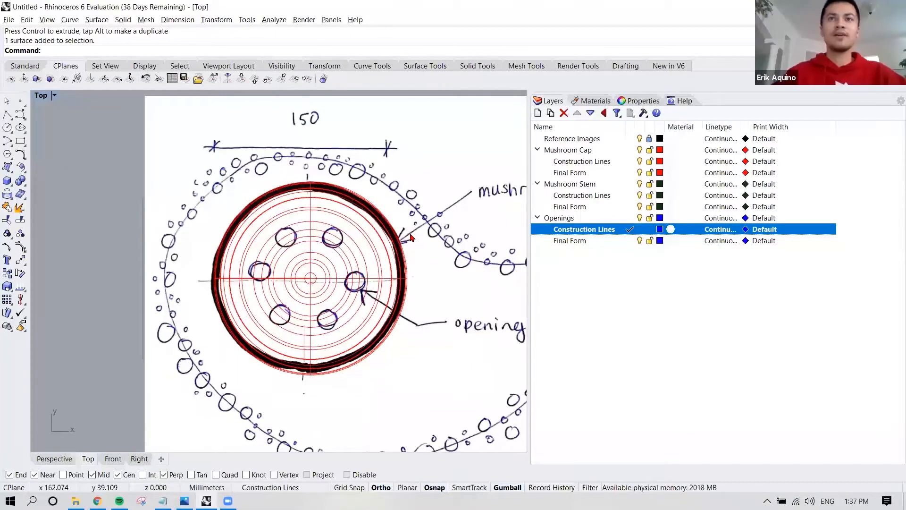
pyautogui.click(366, 226)
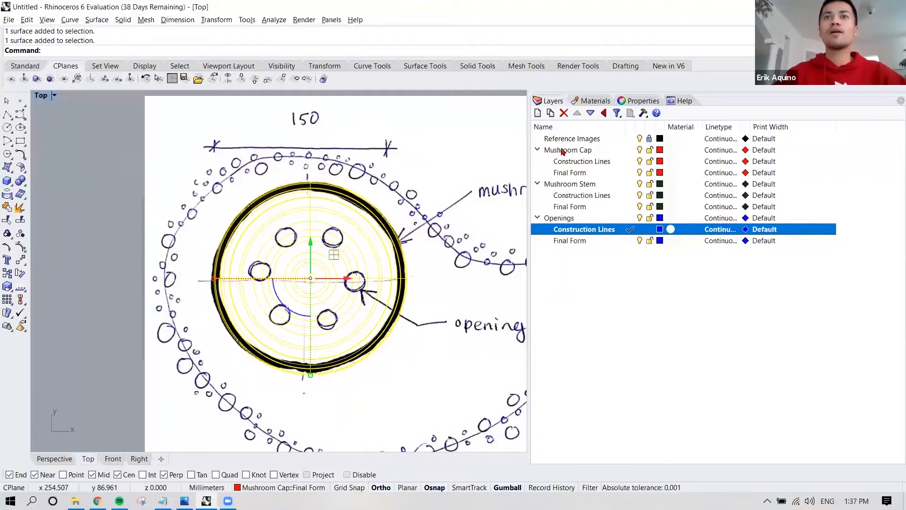
pyautogui.click(639, 150)
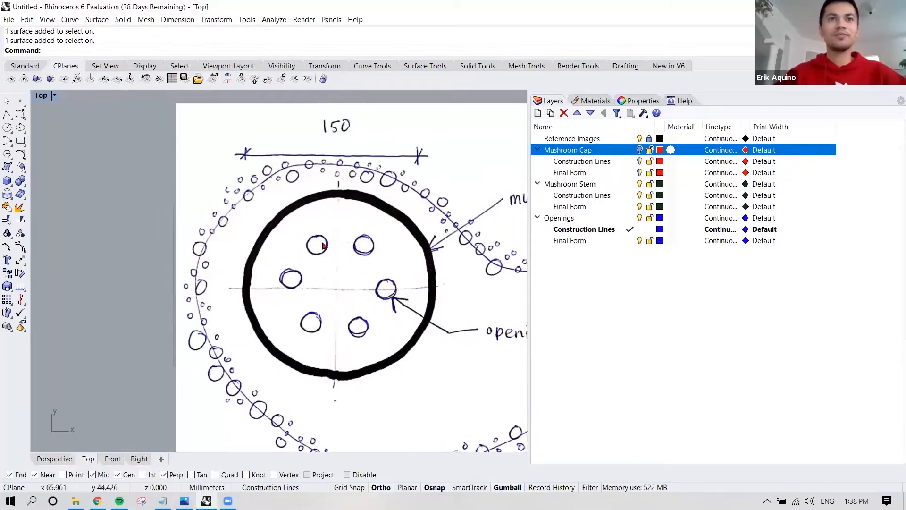
# - Trace the sketched upper-left opening inside the cap outline with a centre-radius circle of about 9 mm radius
pyautogui.scroll(3, 312, 230)
pyautogui.moveTo(315, 237); pyautogui.dragTo(300, 240, button='right')
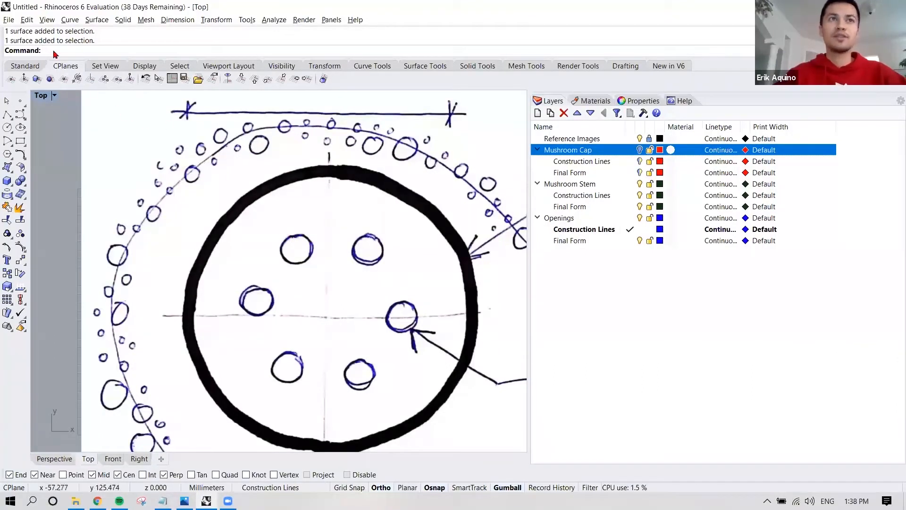
pyautogui.click(66, 22)
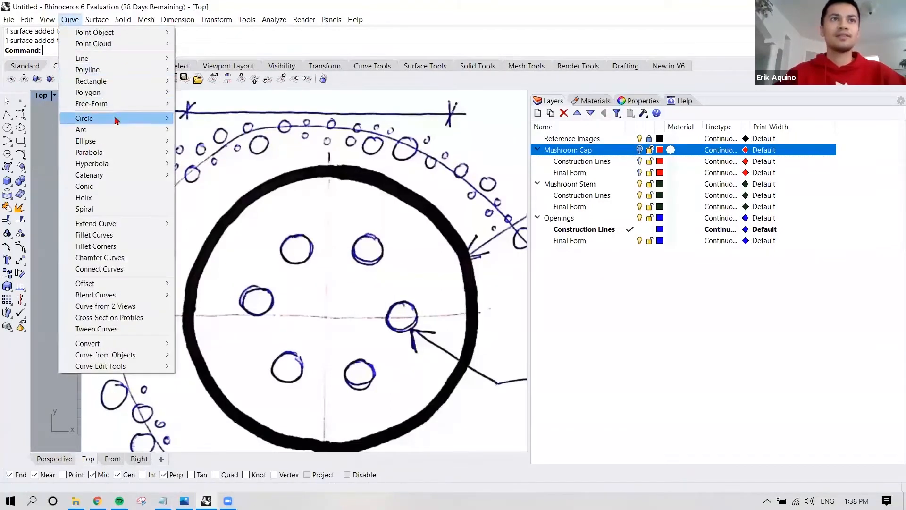
pyautogui.moveTo(117, 121)
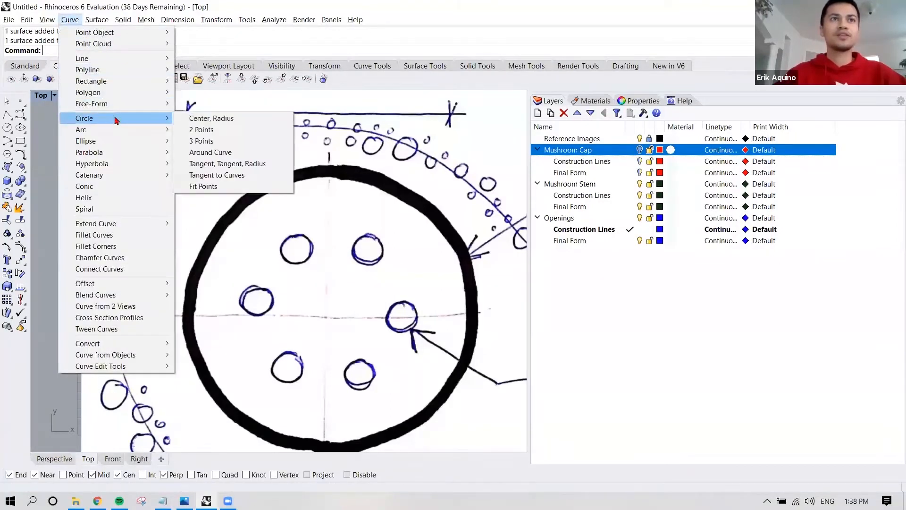
pyautogui.click(240, 123)
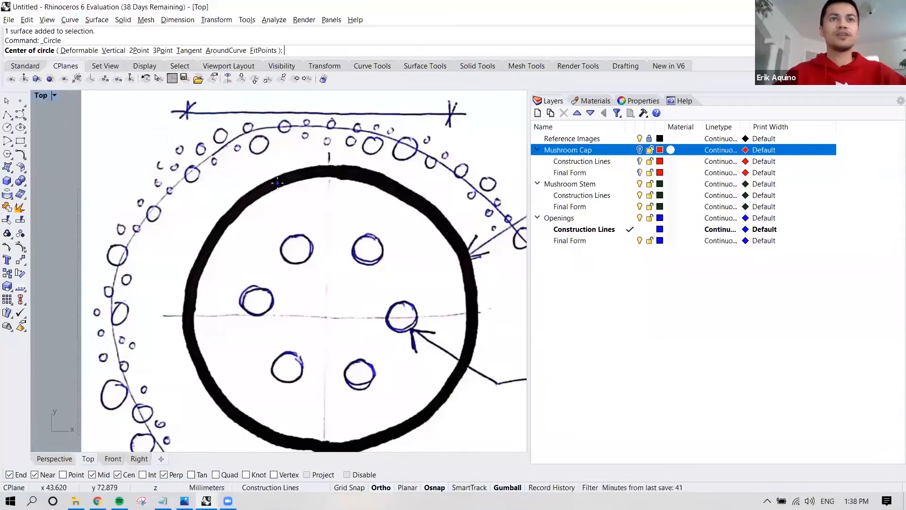
pyautogui.scroll(3, 296, 247)
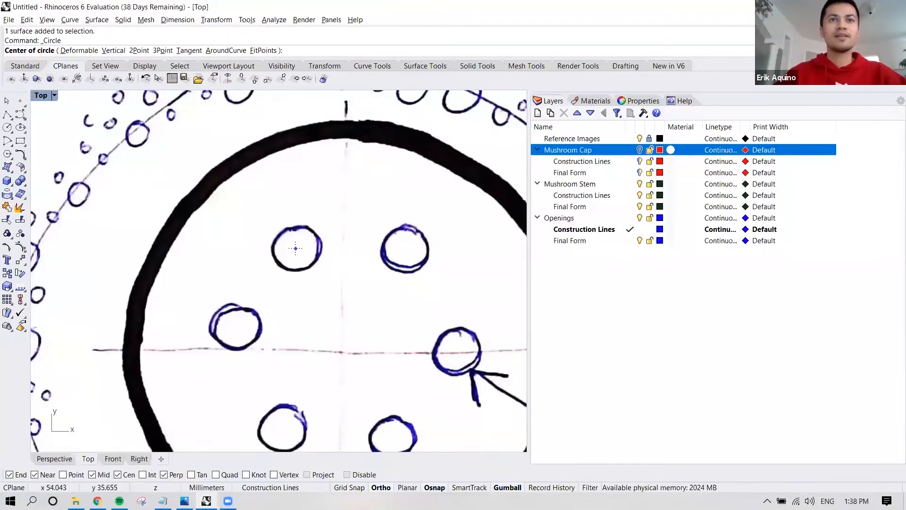
pyautogui.click(295, 249)
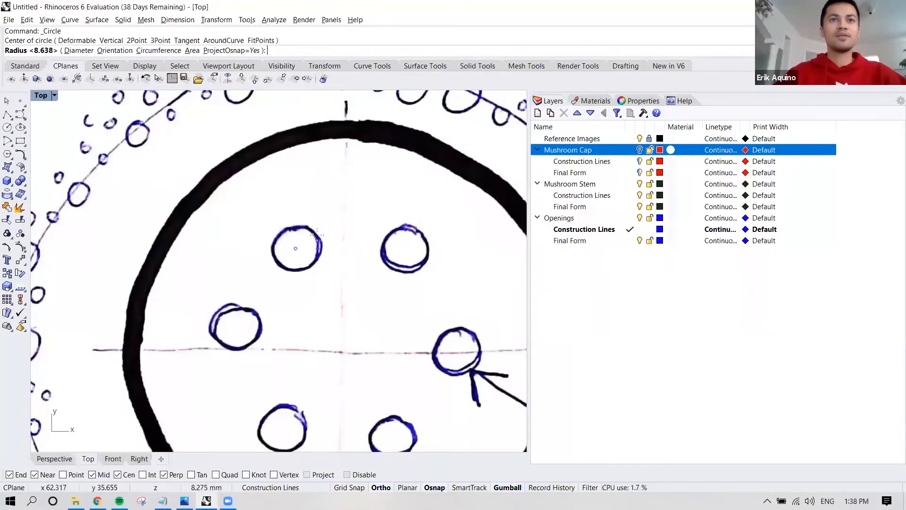
pyautogui.click(320, 232)
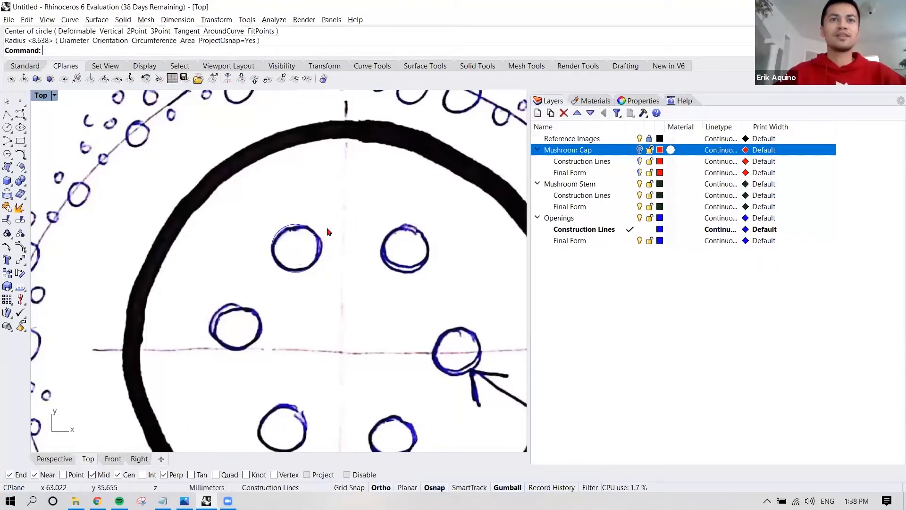
# - Select the traced opening circle and examine its position among the reference sketches in Perspective and Top views
pyautogui.scroll(-3, 306, 223)
pyautogui.scroll(-5, 306, 222)
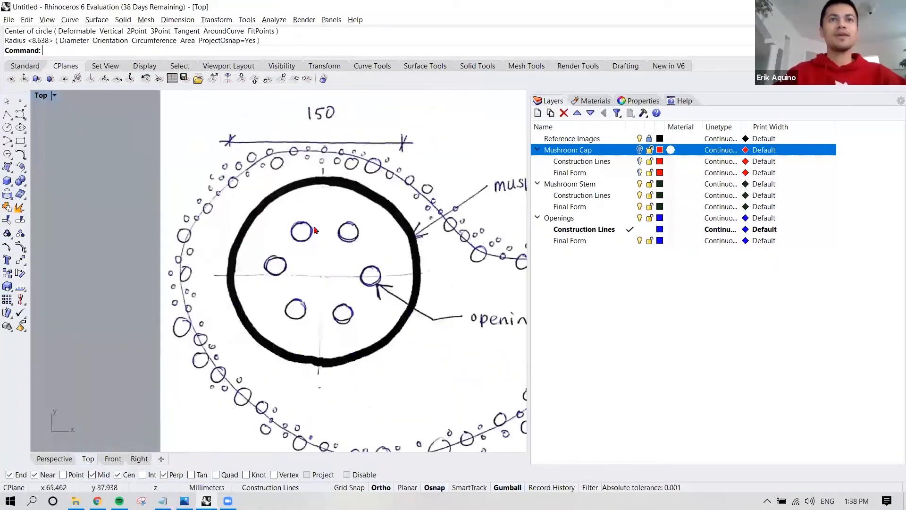
pyautogui.moveTo(307, 213); pyautogui.dragTo(289, 214, button='right')
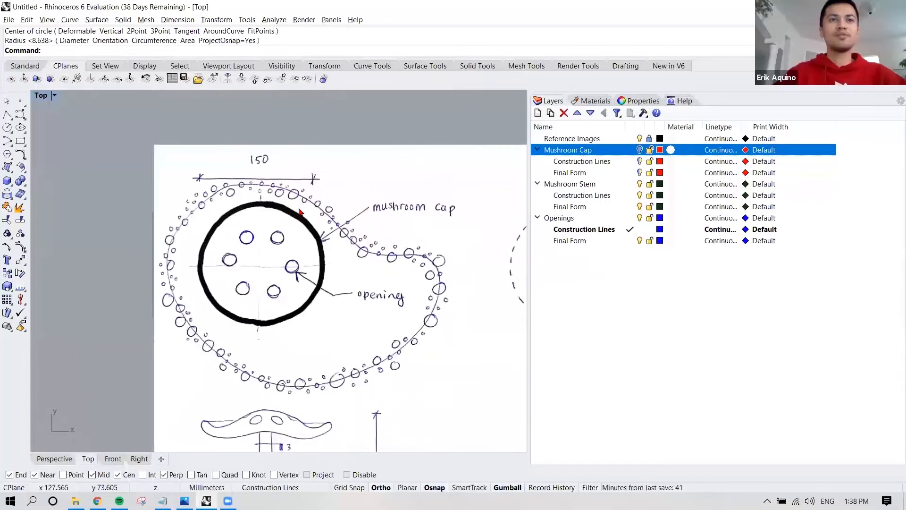
pyautogui.moveTo(115, 188); pyautogui.dragTo(144, 218)
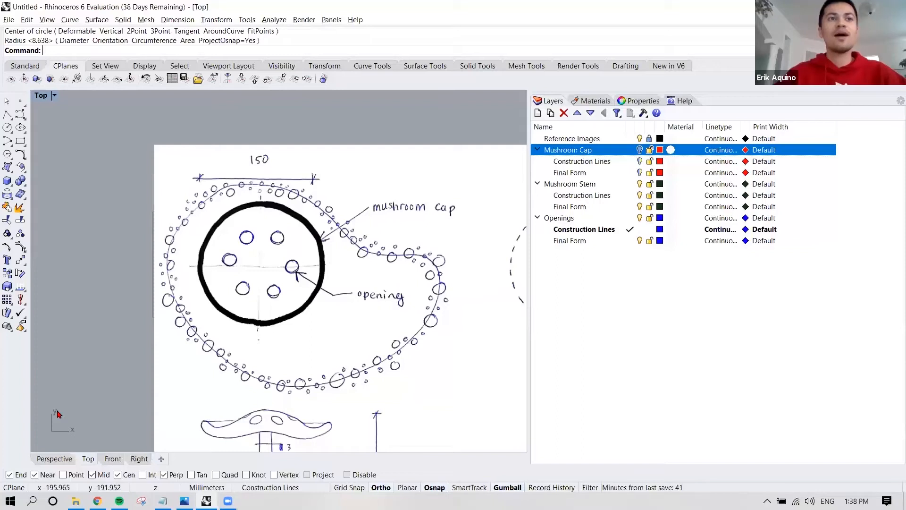
pyautogui.click(59, 459)
pyautogui.moveTo(247, 325); pyautogui.dragTo(312, 357, button='right')
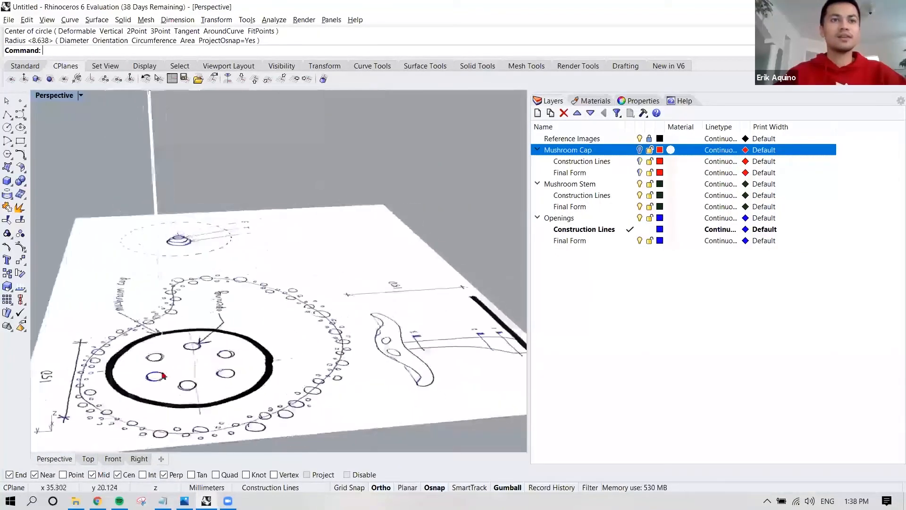
pyautogui.click(158, 380)
pyautogui.moveTo(226, 361); pyautogui.dragTo(198, 365, button='right')
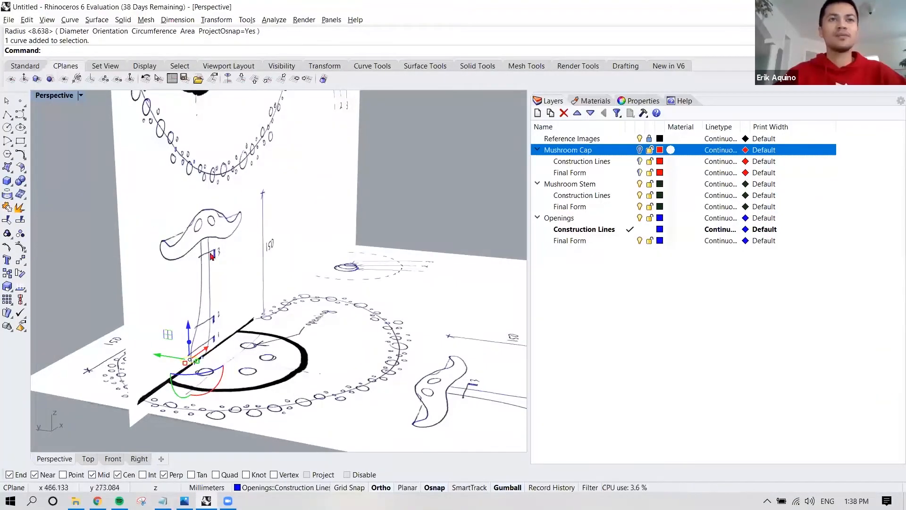
pyautogui.moveTo(261, 210); pyautogui.dragTo(285, 218, button='right')
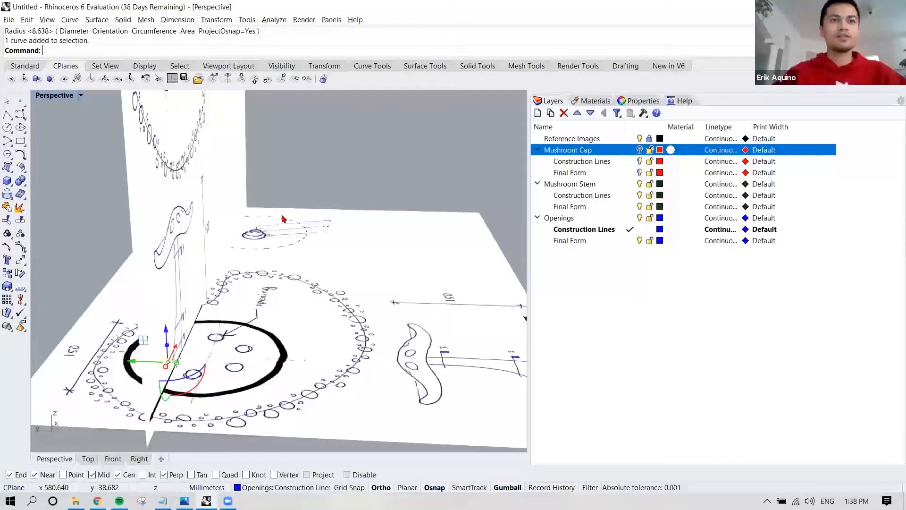
pyautogui.moveTo(238, 333); pyautogui.dragTo(238, 188, button='right')
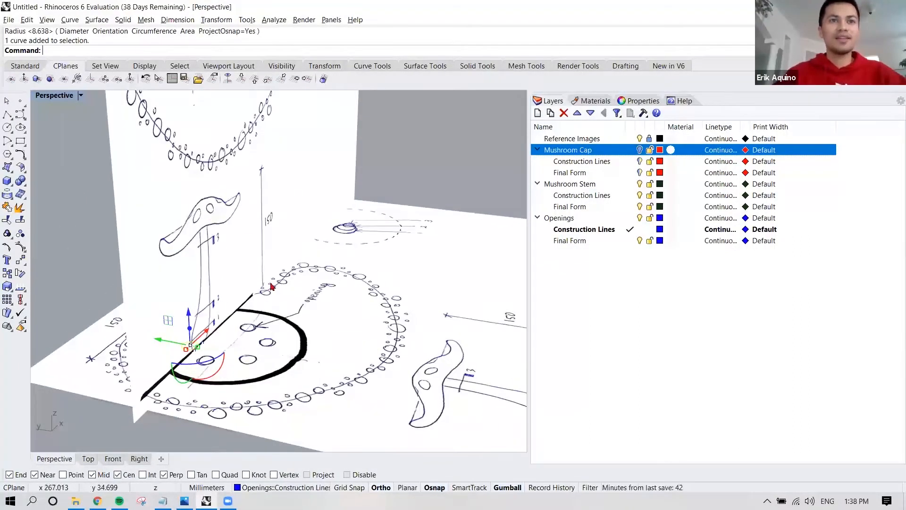
pyautogui.scroll(2, 215, 352)
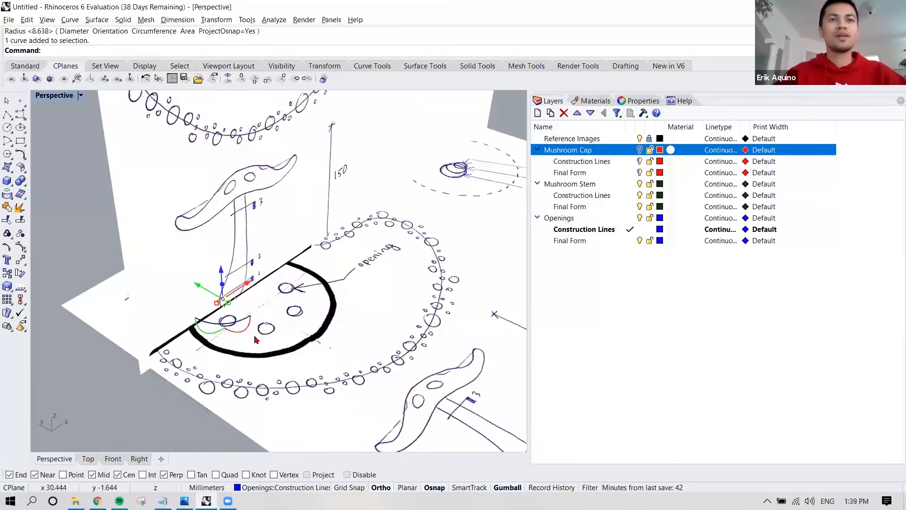
pyautogui.click(86, 458)
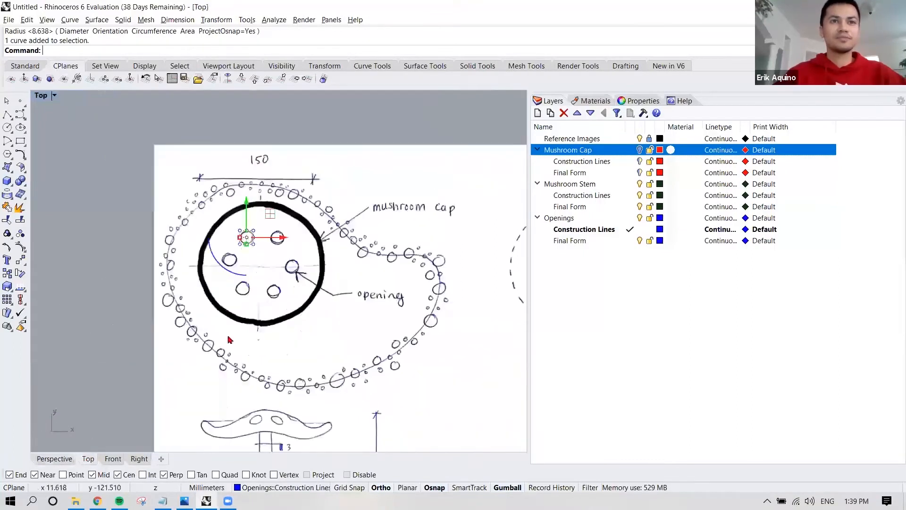
pyautogui.scroll(3, 229, 339)
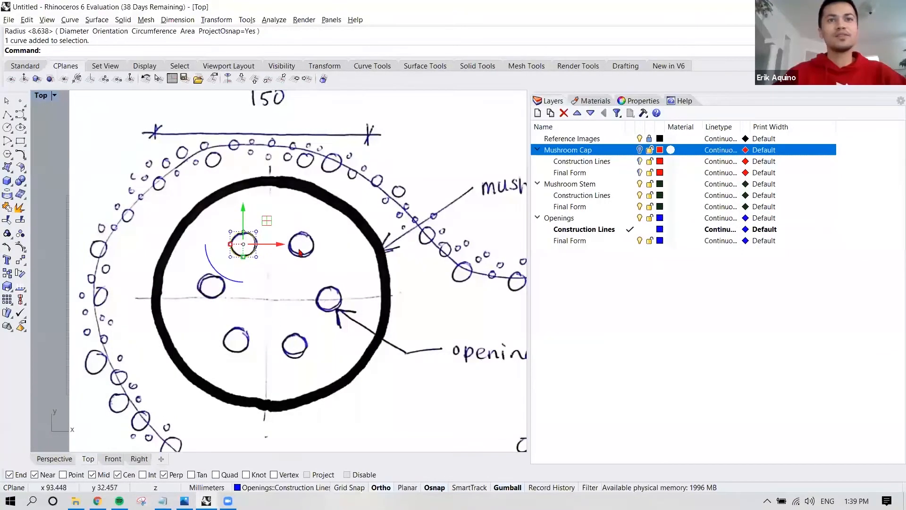
pyautogui.scroll(2, 240, 288)
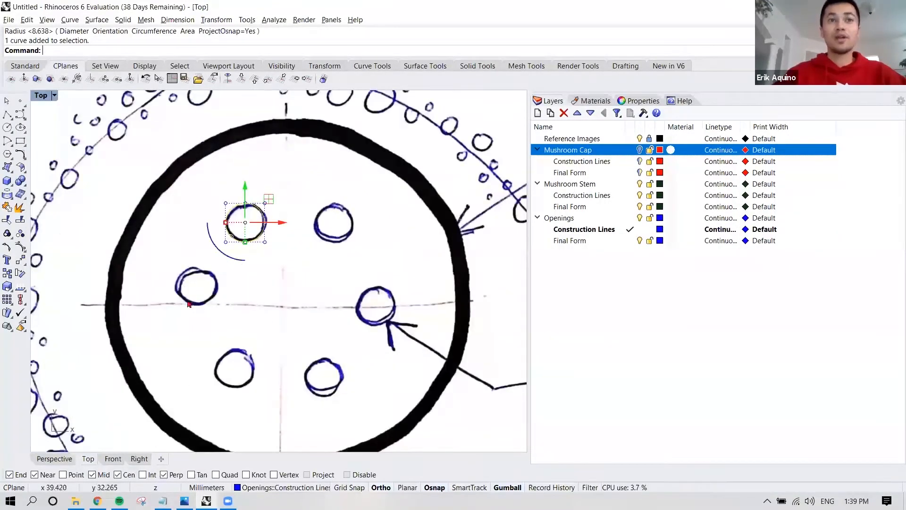
pyautogui.moveTo(290, 258); pyautogui.dragTo(304, 249, button='right')
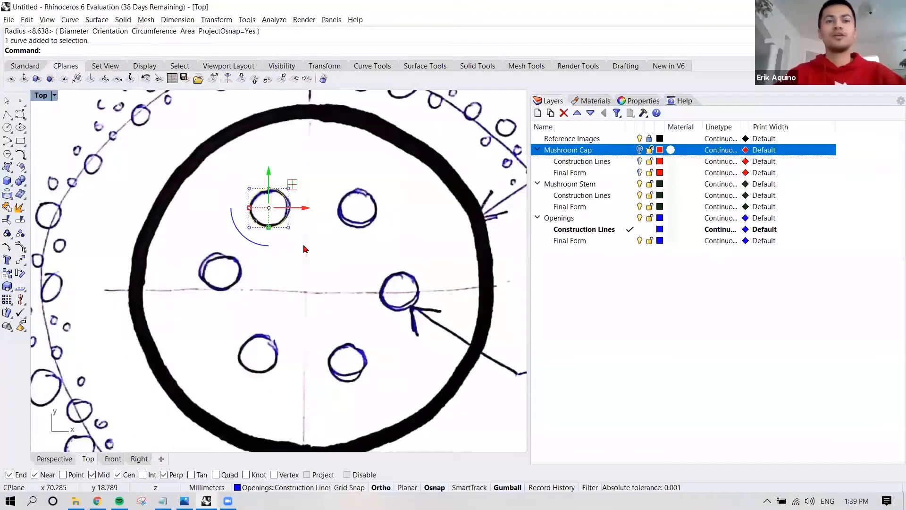
pyautogui.write('Array')
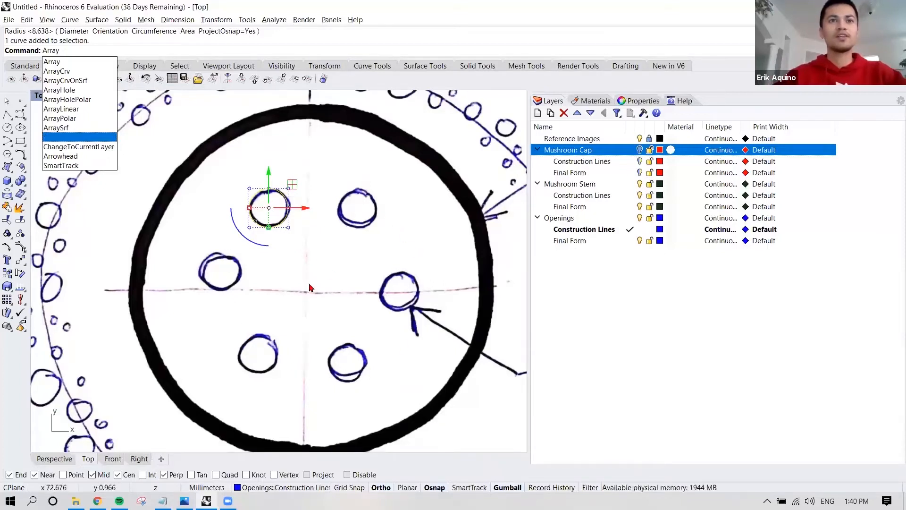
pyautogui.click(80, 118)
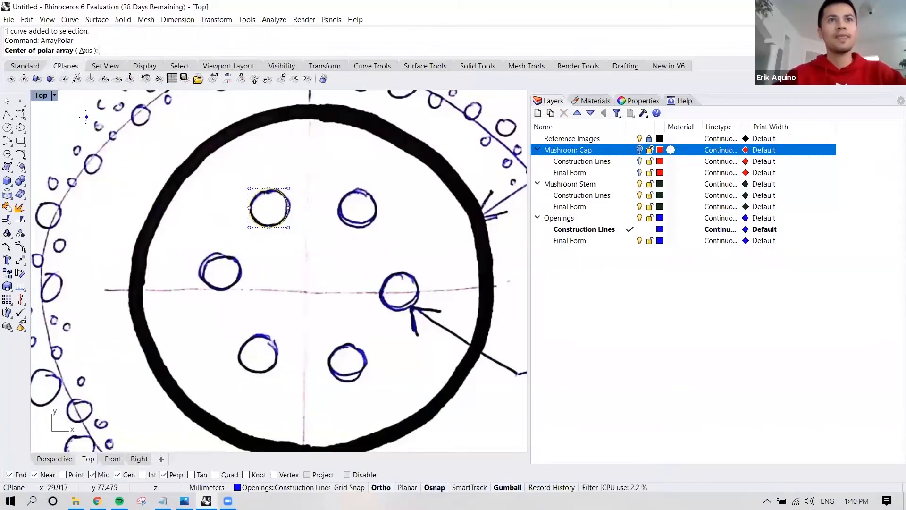
pyautogui.click(306, 193)
pyautogui.press('Escape')
pyautogui.press('Escape')
# - Start a polar array of the traced opening circle, showing the Mushroom Cap layer to place the array centre at the cap's centre
pyautogui.write('ArrayPolar')
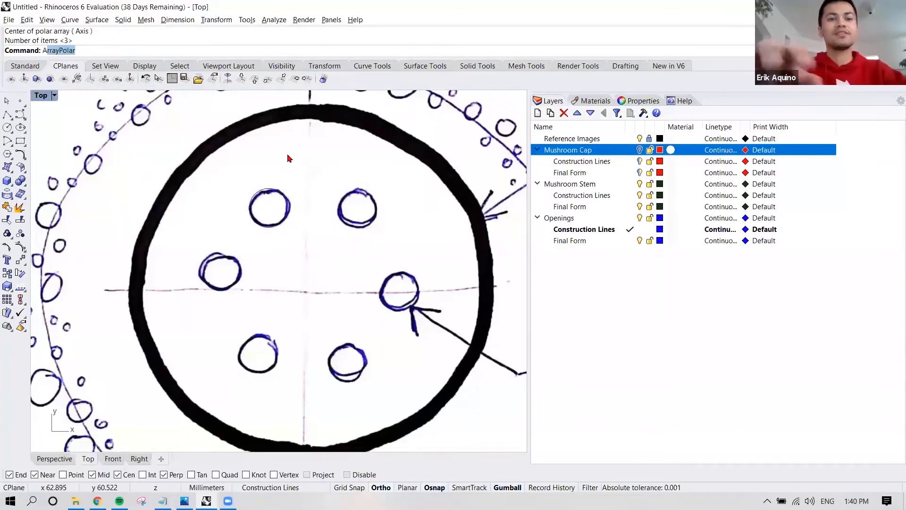
pyautogui.press('Return')
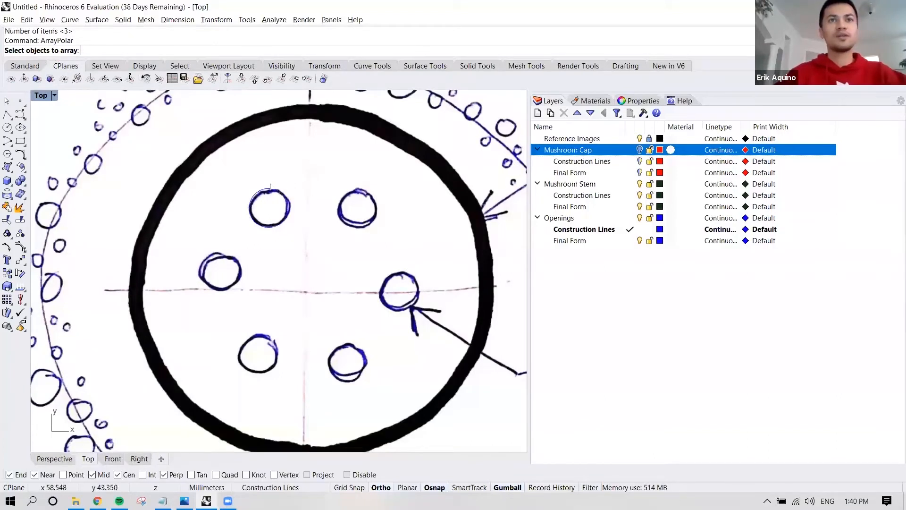
pyautogui.click(285, 199)
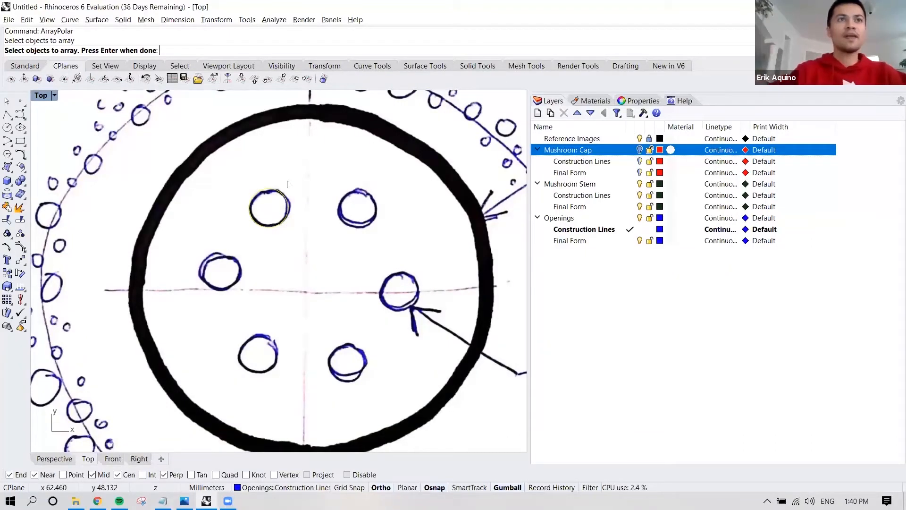
pyautogui.press('Return')
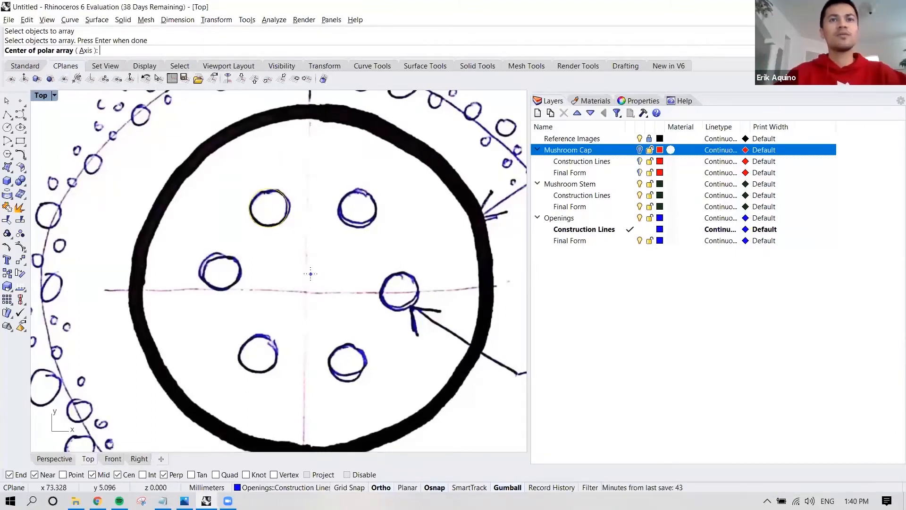
pyautogui.scroll(-3, 310, 274)
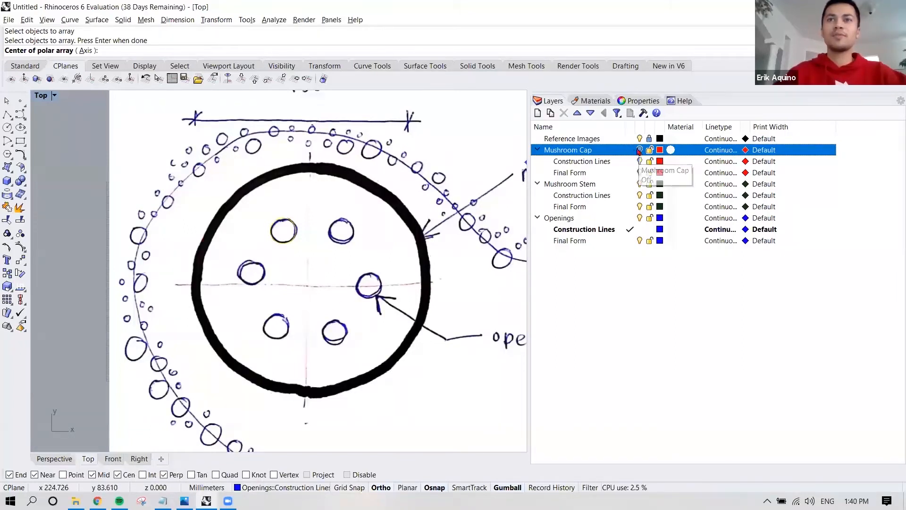
pyautogui.click(639, 150)
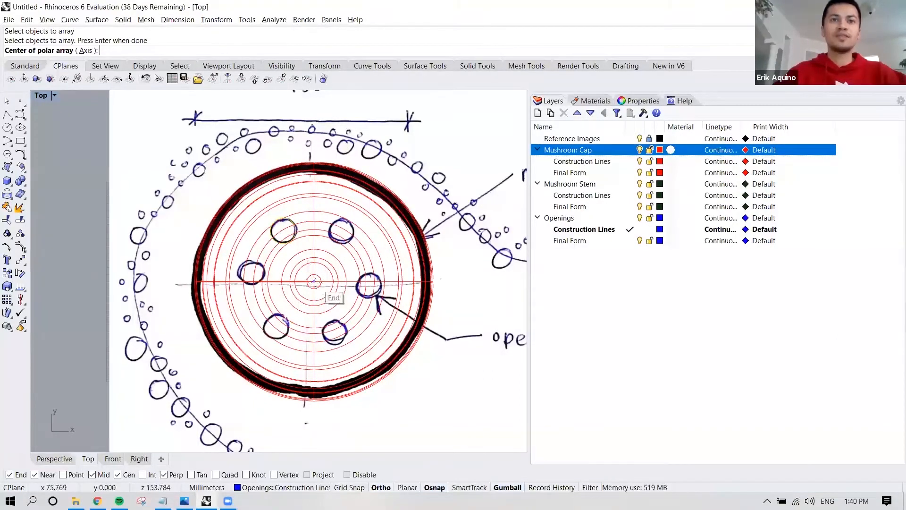
pyautogui.scroll(2, 314, 280)
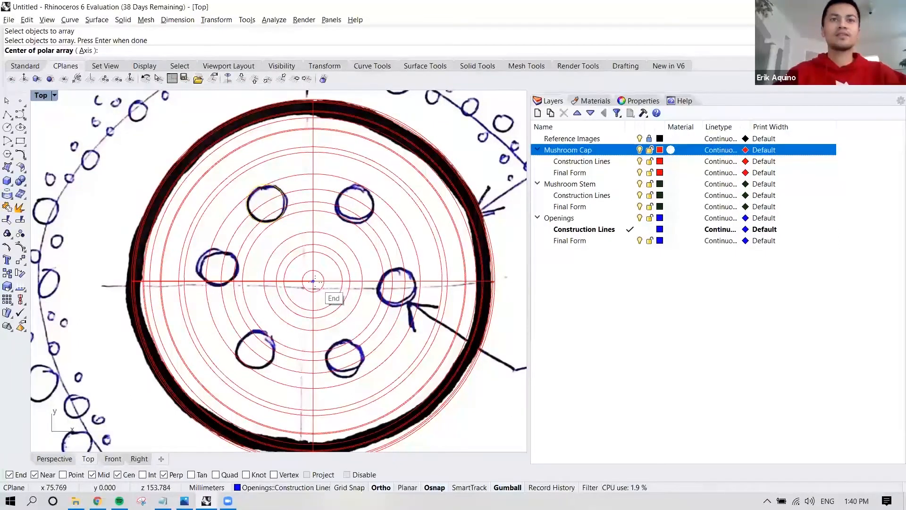
pyautogui.click(313, 281)
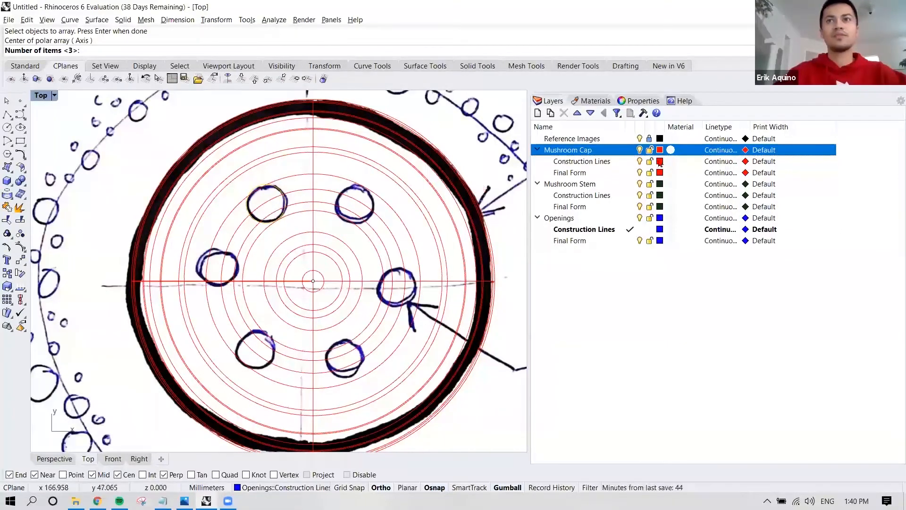
# - Hide the Mushroom Cap layer and complete the polar array with 6 items over a 360-degree fill angle
pyautogui.click(640, 150)
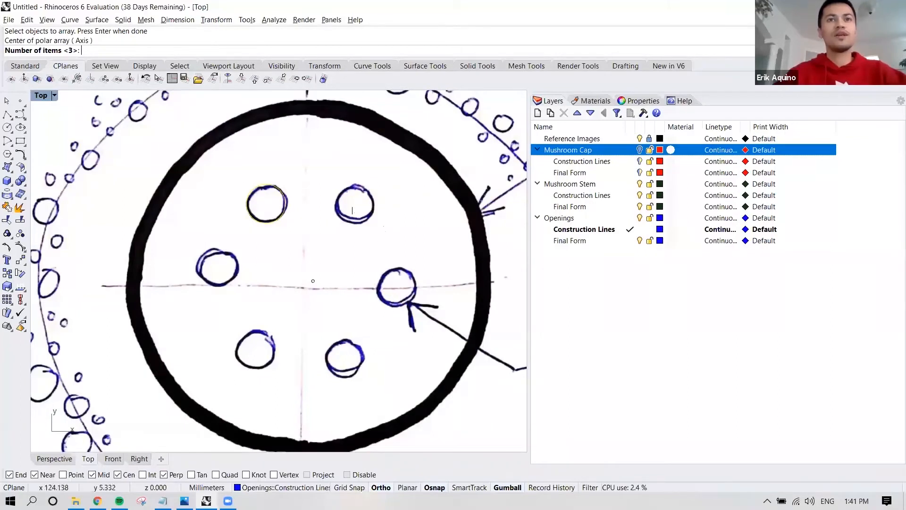
pyautogui.write('6')
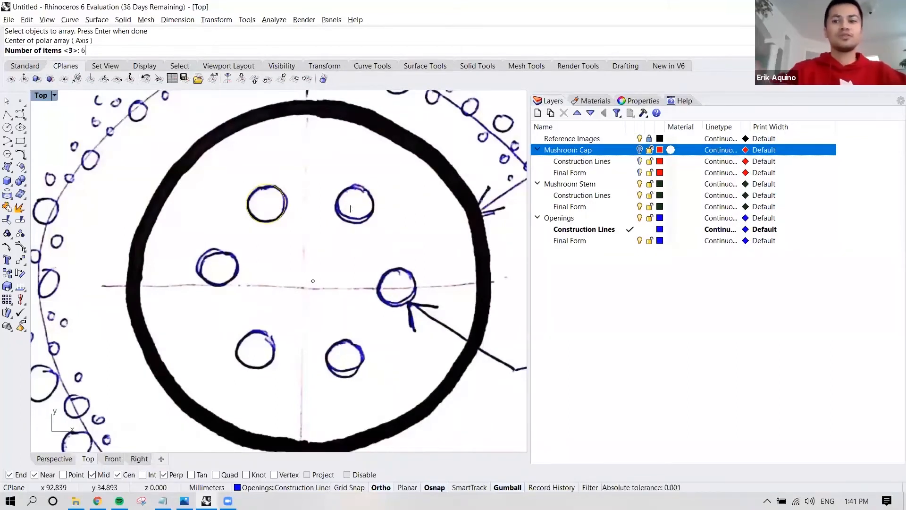
pyautogui.press('Return')
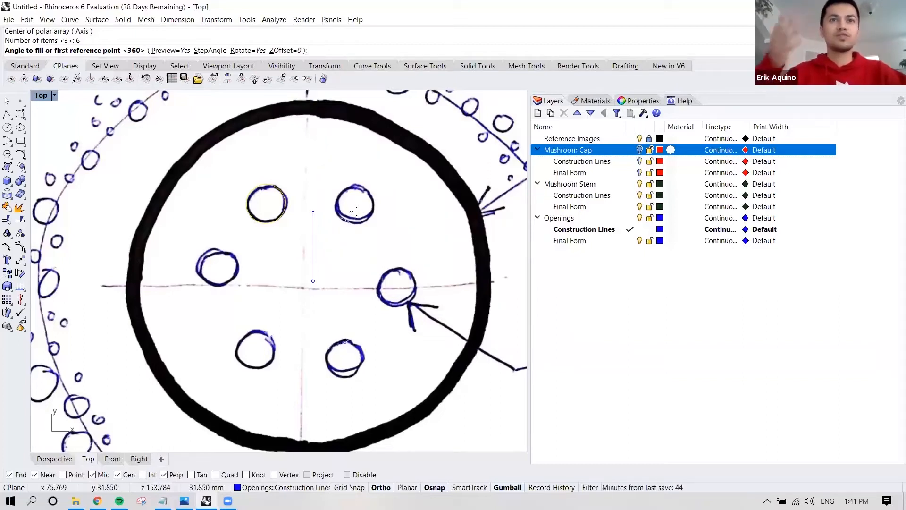
pyautogui.press('Return')
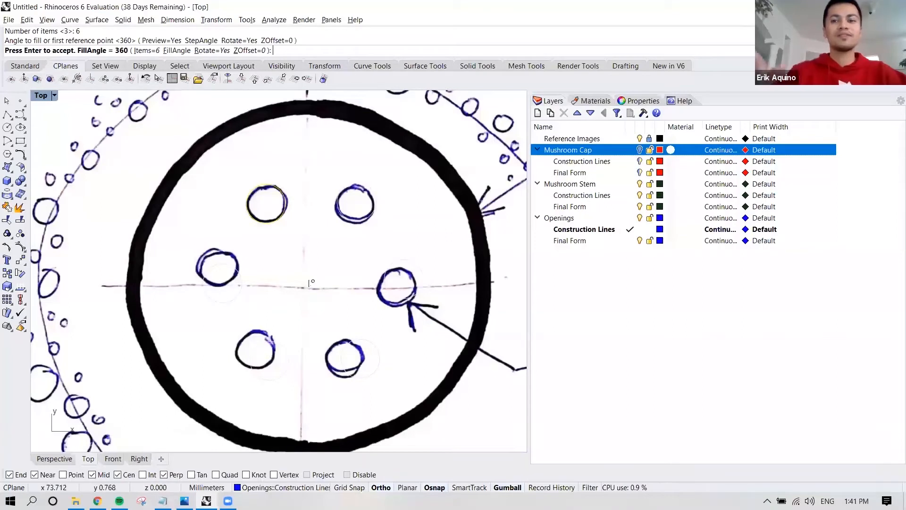
pyautogui.press('Return')
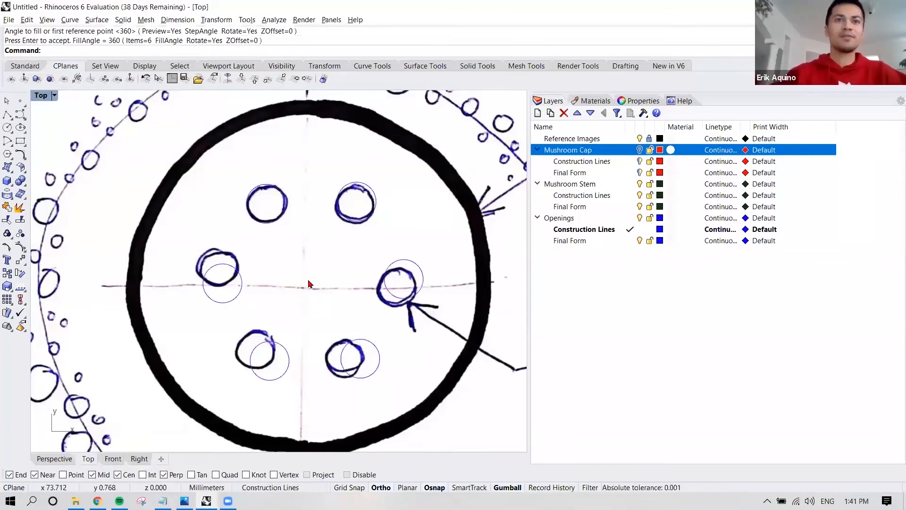
# - Check the arrayed opening circles against the sketched openings in the Top view, both together and individually
pyautogui.moveTo(212, 198); pyautogui.dragTo(449, 404)
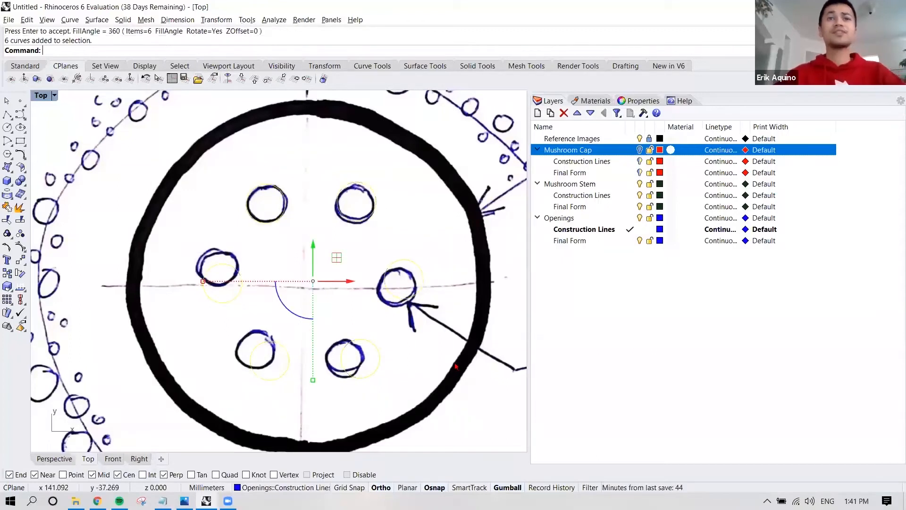
pyautogui.click(441, 343)
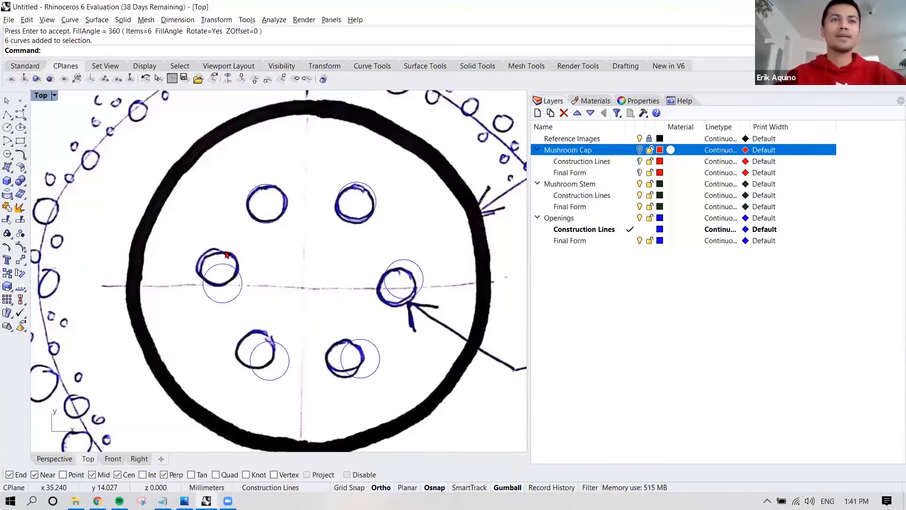
pyautogui.click(268, 341)
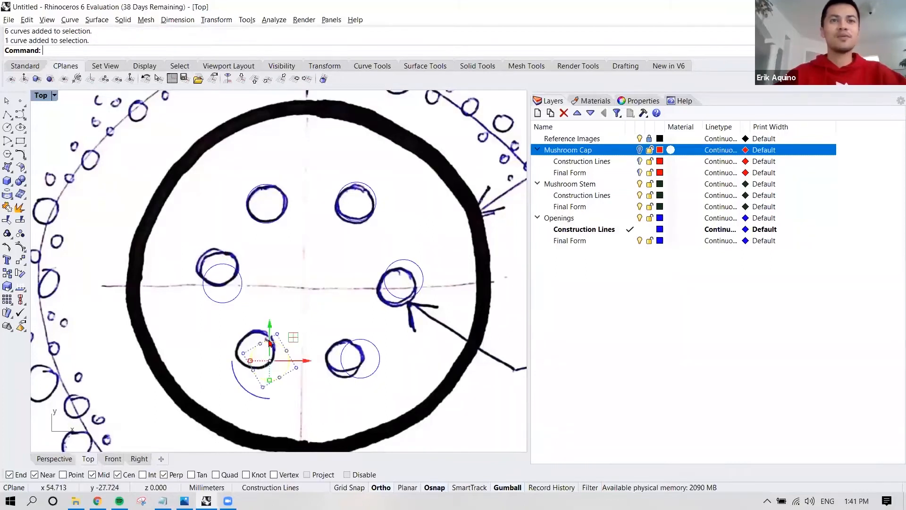
pyautogui.click(373, 346)
pyautogui.click(417, 271)
pyautogui.click(429, 228)
pyautogui.moveTo(419, 241)
pyautogui.mouseDown(button='right')
pyautogui.moveTo(412, 249)
pyautogui.moveTo(401, 237)
pyautogui.mouseUp(button='right')
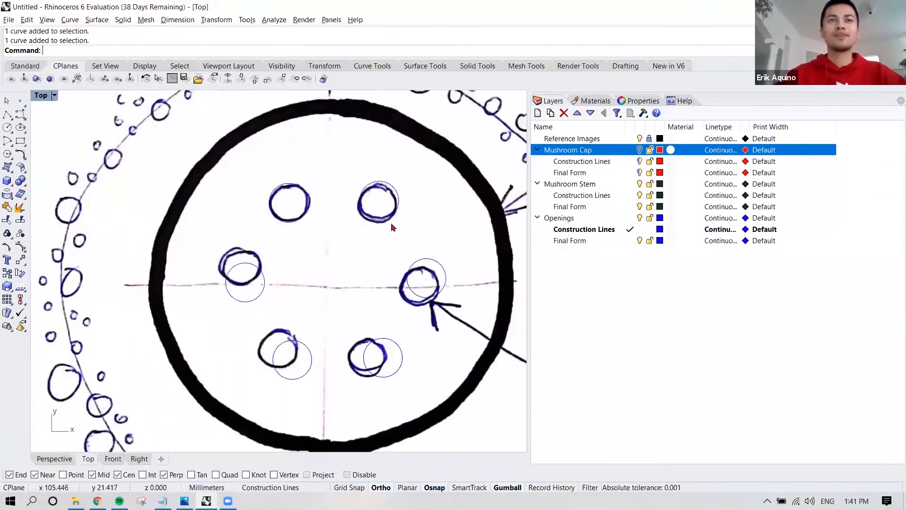
pyautogui.moveTo(151, 160); pyautogui.dragTo(491, 406)
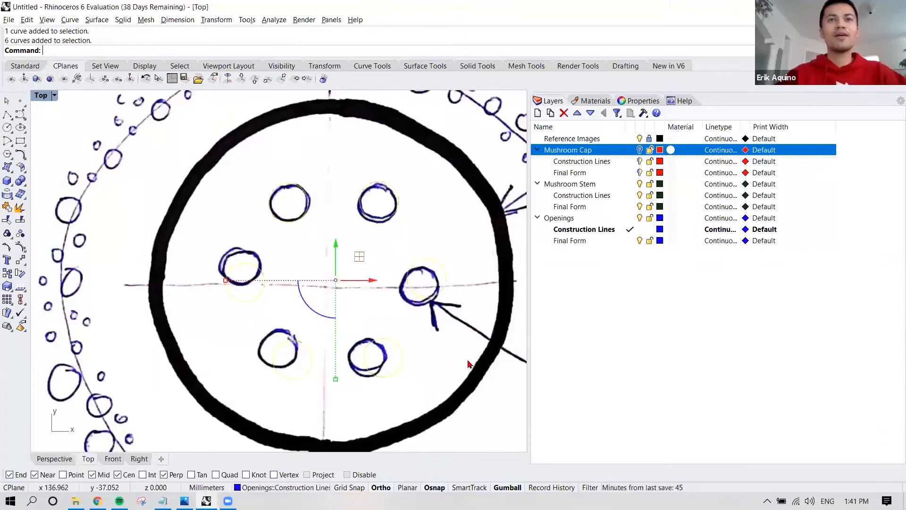
pyautogui.click(482, 311)
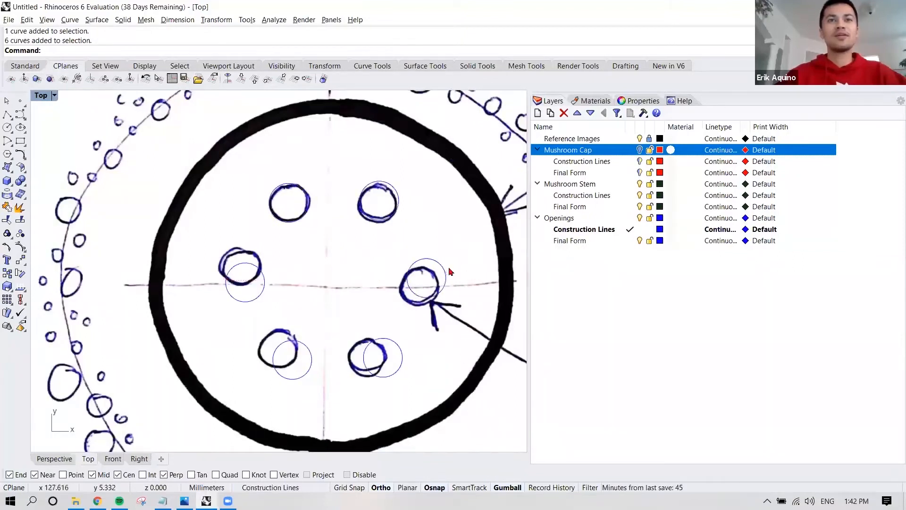
pyautogui.moveTo(447, 268); pyautogui.dragTo(439, 265, button='right')
pyautogui.scroll(-2, 436, 260)
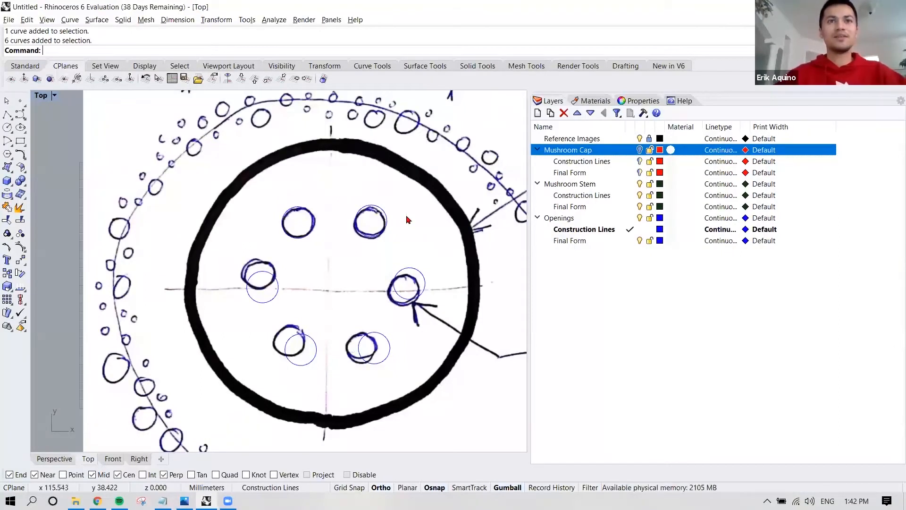
pyautogui.moveTo(411, 219); pyautogui.dragTo(394, 233, button='right')
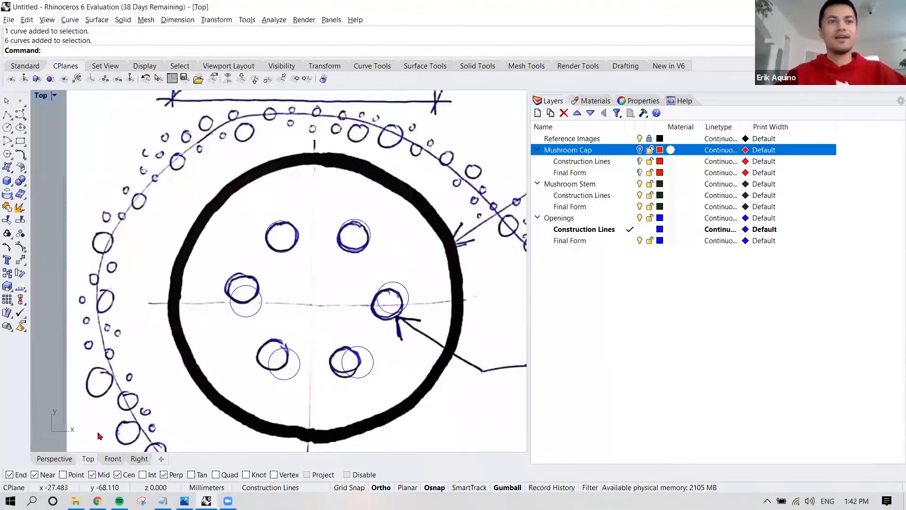
# - Show the Mushroom Cap layer in the Perspective view to compare the cap surface with the opening circles on the ground plane
pyautogui.click(54, 459)
pyautogui.moveTo(243, 313); pyautogui.dragTo(192, 338, button='right')
pyautogui.keyDown('shift'); pyautogui.moveTo(284, 306); pyautogui.dragTo(346, 293, button='right'); pyautogui.keyUp('shift')
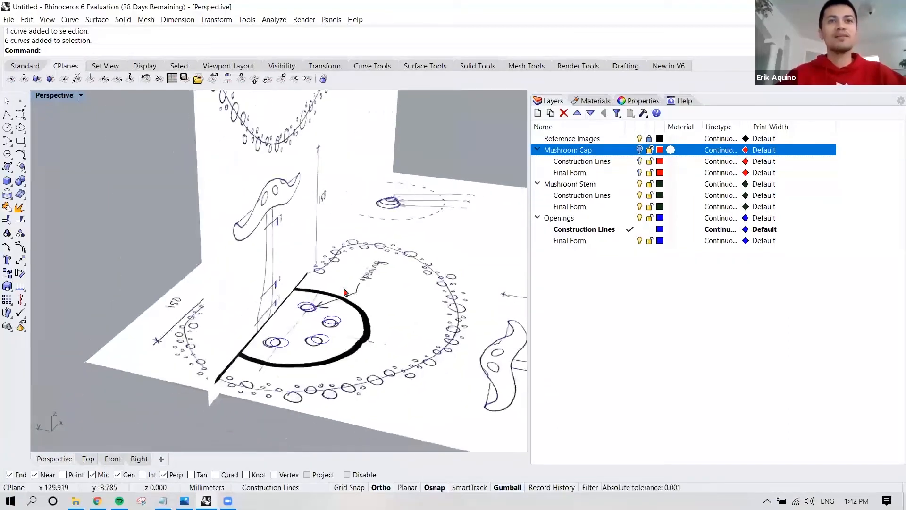
pyautogui.click(640, 150)
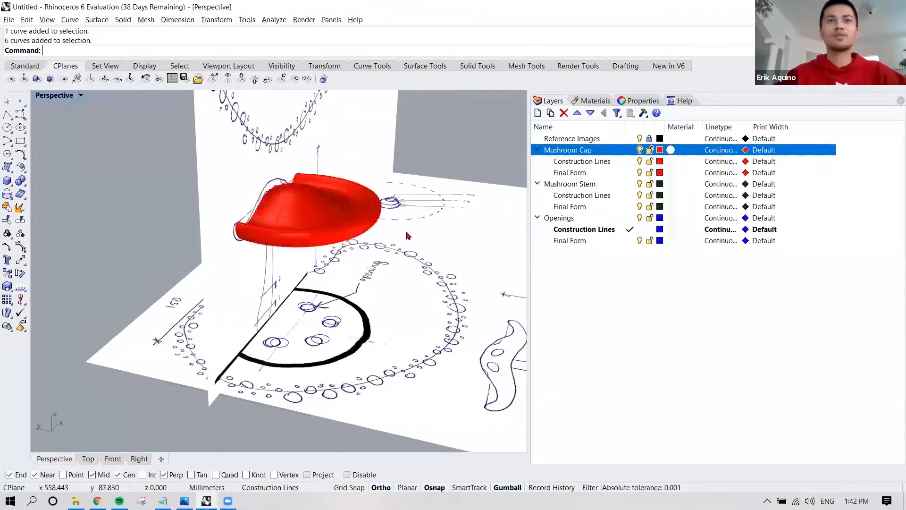
pyautogui.moveTo(307, 316); pyautogui.dragTo(327, 313, button='right')
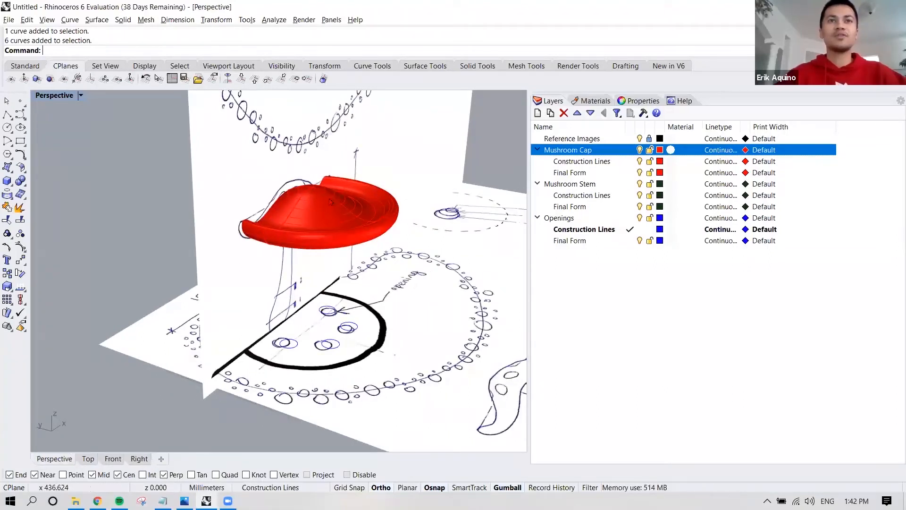
pyautogui.moveTo(347, 211); pyautogui.dragTo(351, 219, button='right')
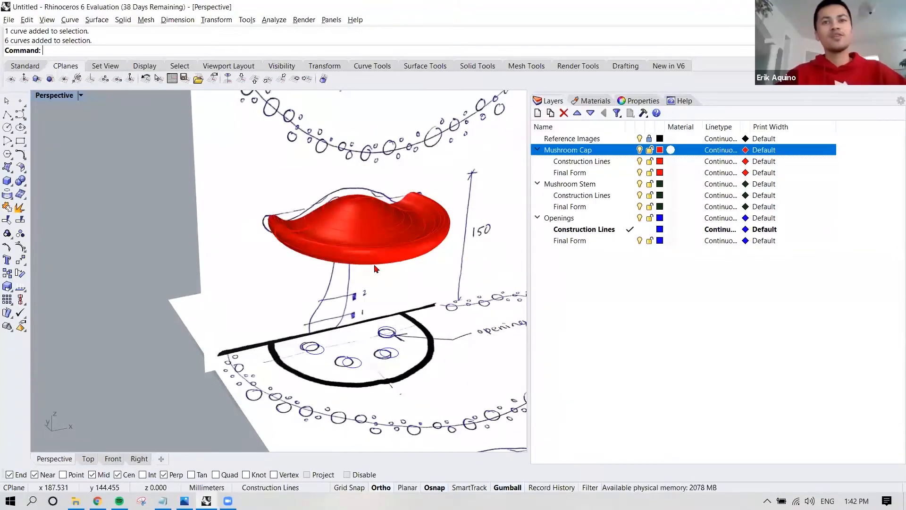
# - Select the leftmost arrayed opening circle and examine its position below the mushroom cap in the Perspective view
pyautogui.click(323, 348)
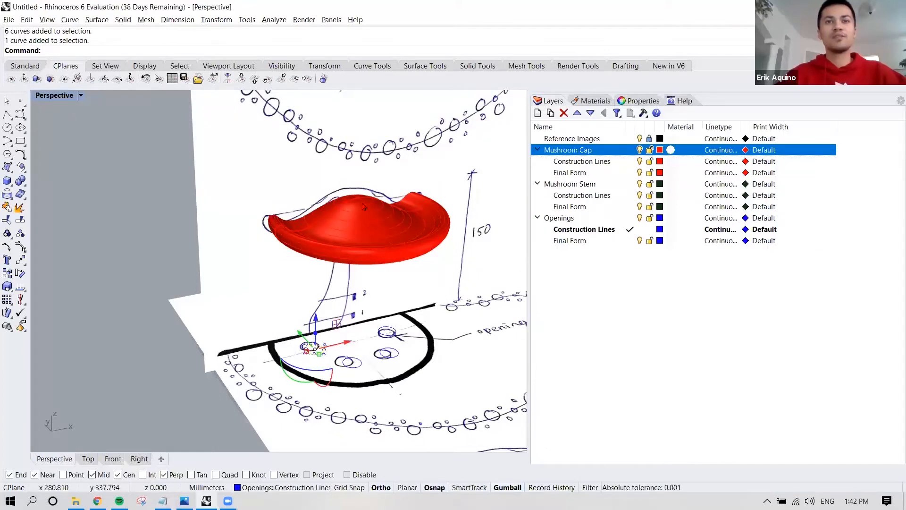
pyautogui.scroll(5, 366, 207)
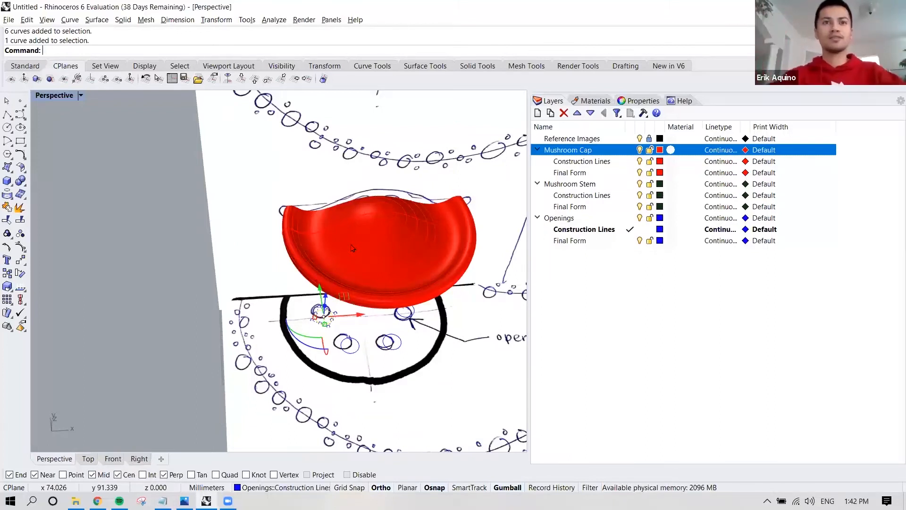
pyautogui.press('Escape')
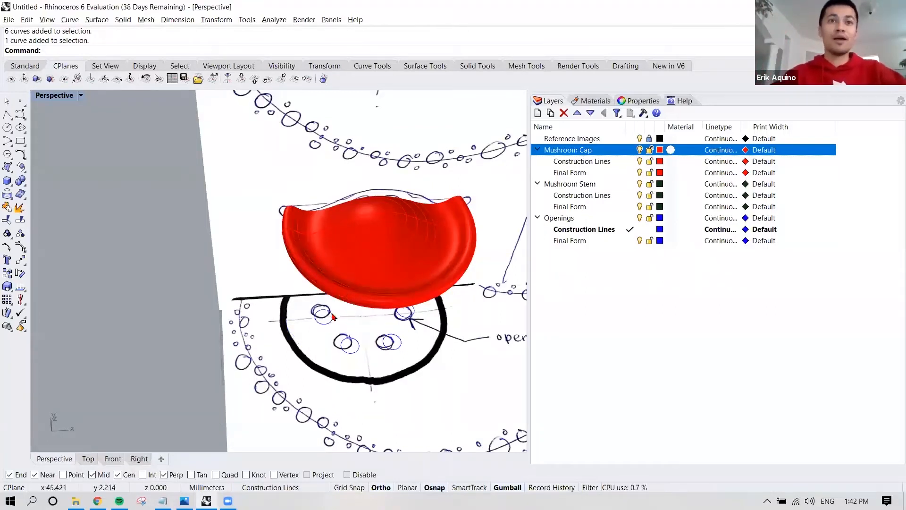
pyautogui.click(332, 315)
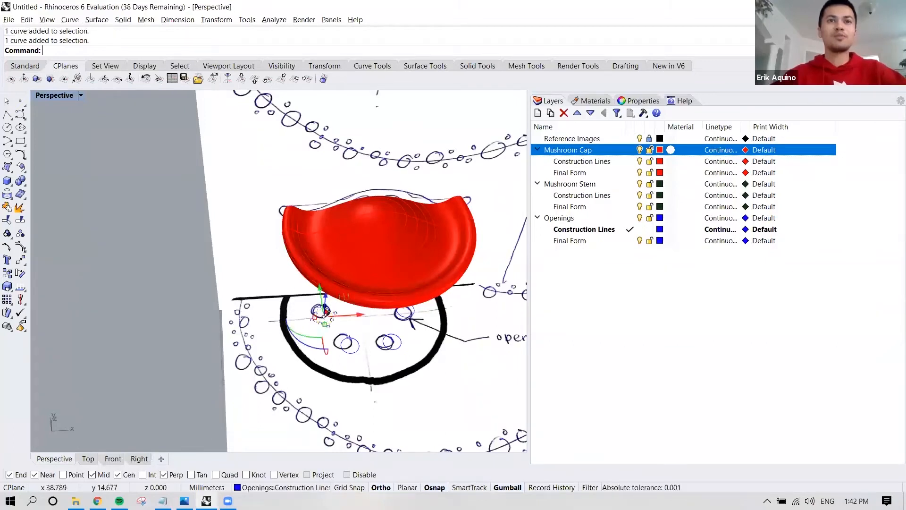
pyautogui.scroll(2, 326, 315)
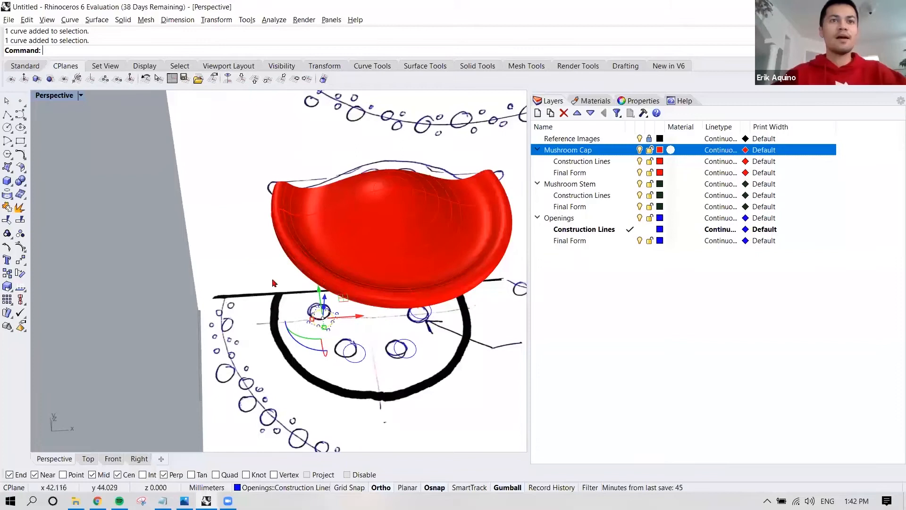
# - Select the leftmost opening circle in the Top view and examine how it sits within the cap's surface curves
pyautogui.click(88, 458)
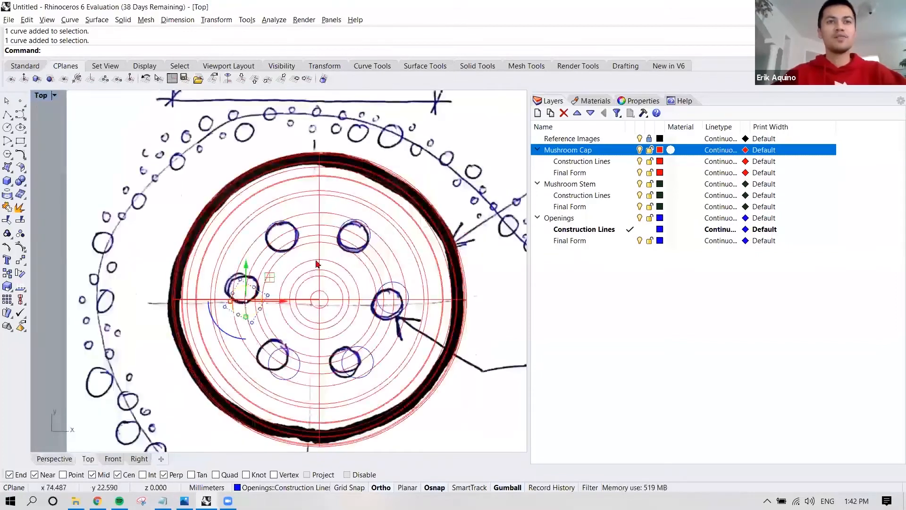
pyautogui.scroll(1, 285, 275)
pyautogui.scroll(3, 284, 275)
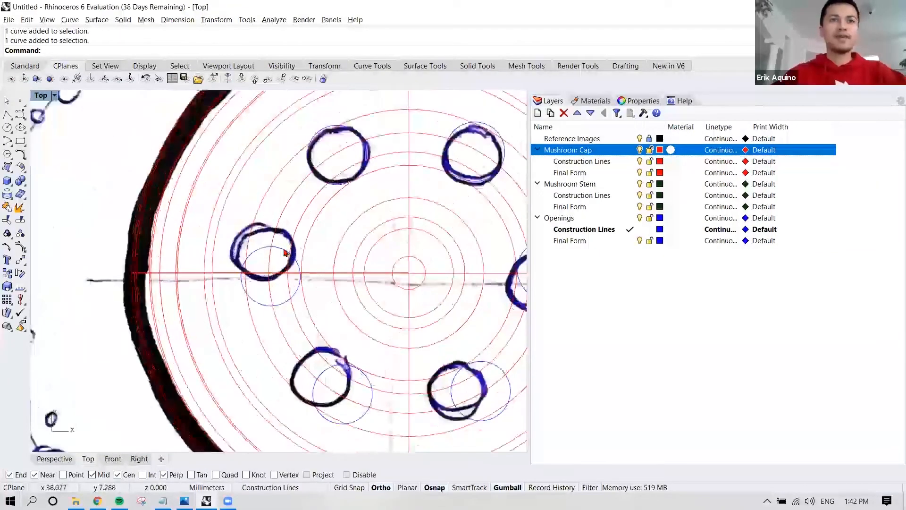
pyautogui.click(285, 252)
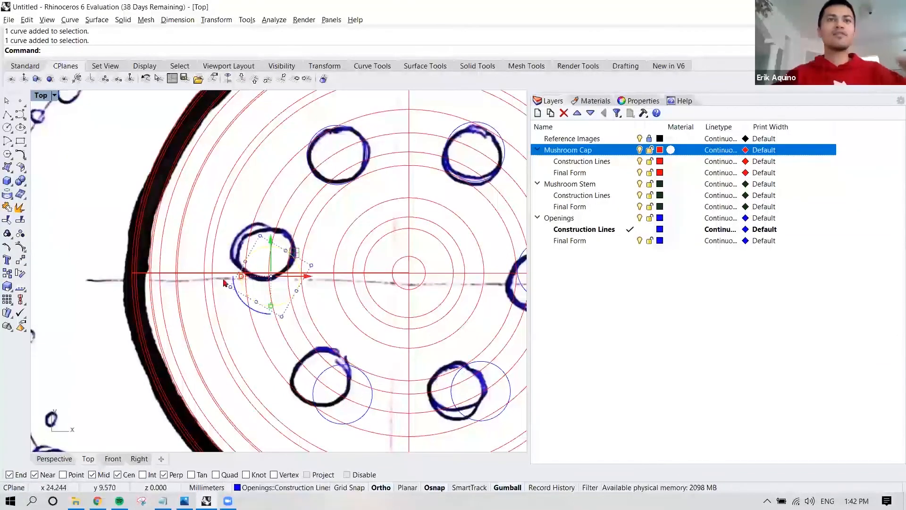
pyautogui.scroll(-2, 250, 254)
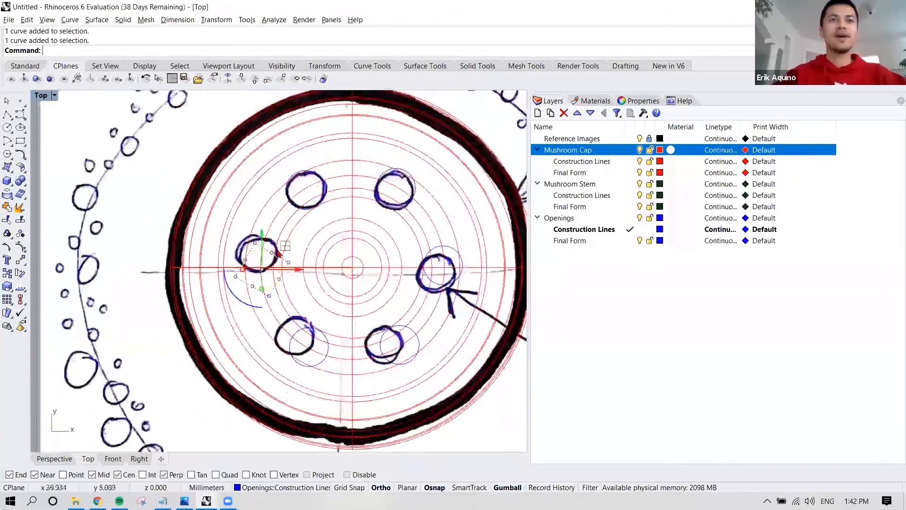
pyautogui.moveTo(287, 244); pyautogui.dragTo(275, 244, button='right')
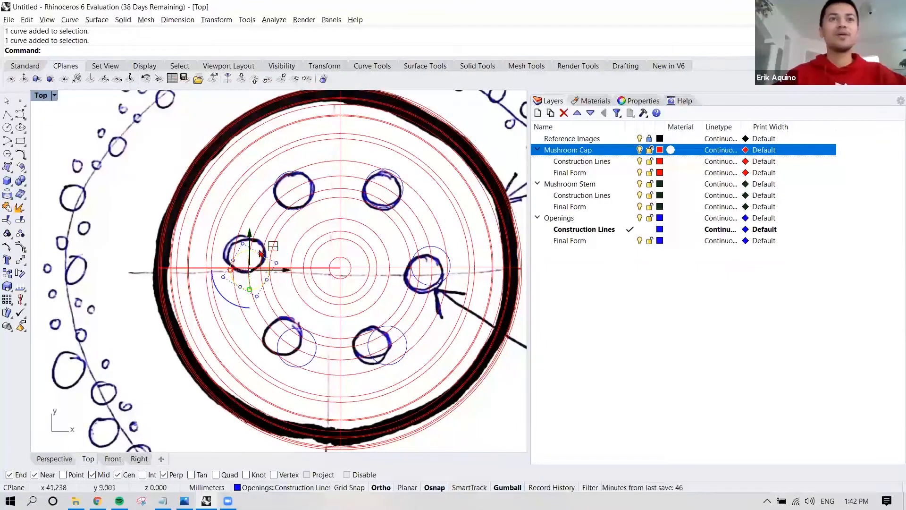
# - Project the six arrayed opening circles onto the mushroom cap surface from the Top view
pyautogui.click(335, 242)
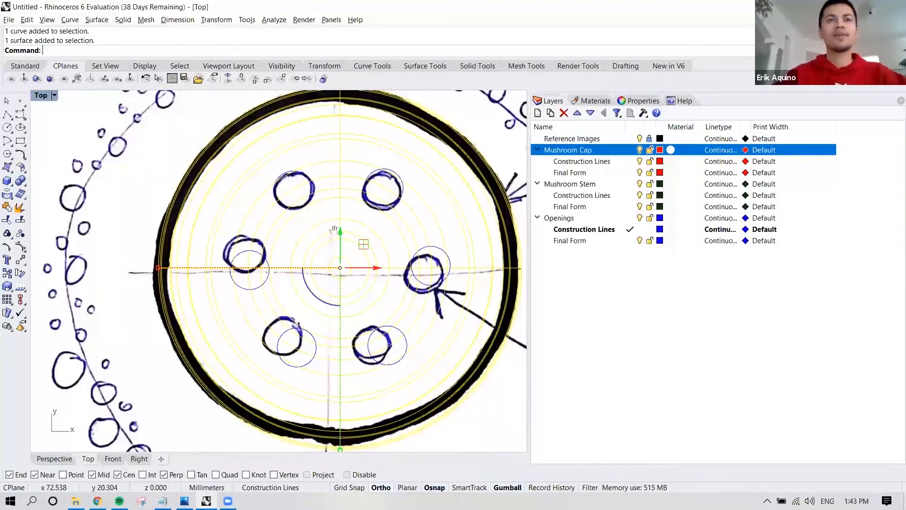
pyautogui.moveTo(329, 235); pyautogui.dragTo(315, 241, button='right')
pyautogui.press('Escape')
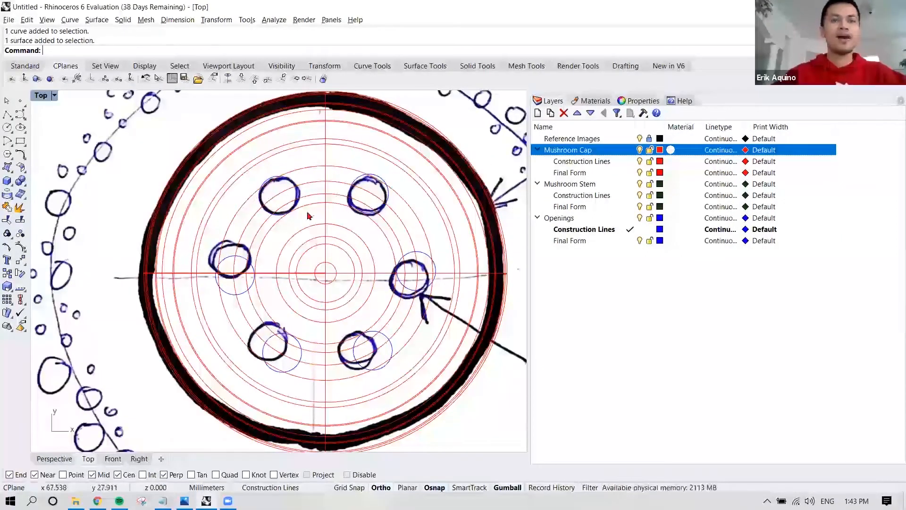
pyautogui.write('Project')
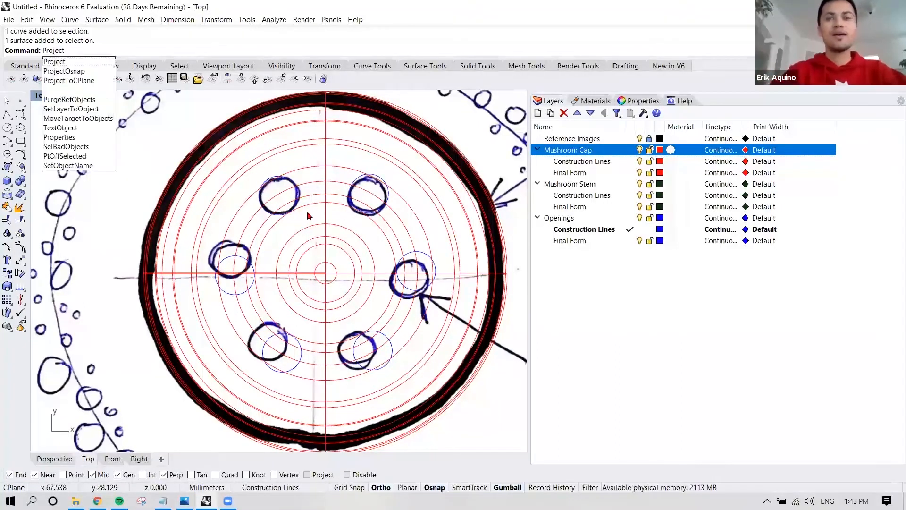
pyautogui.press('Return')
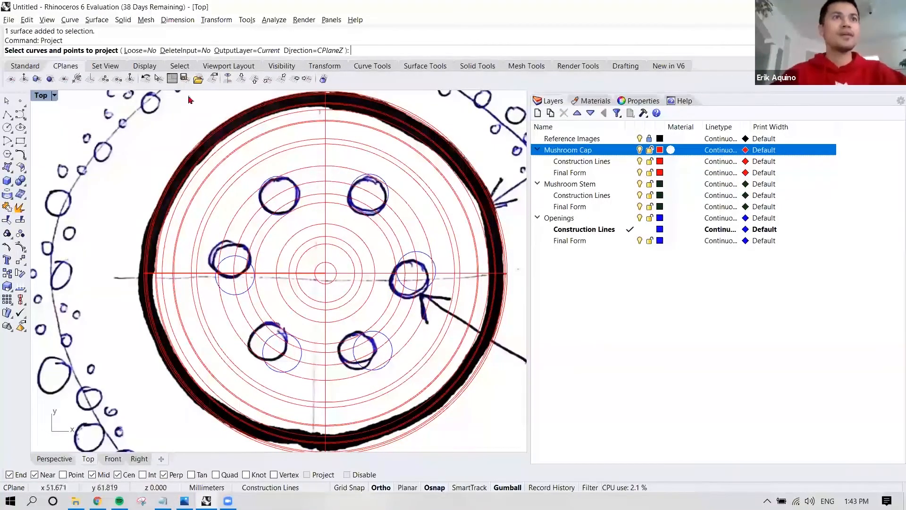
pyautogui.click(239, 257)
pyautogui.click(370, 215)
pyautogui.click(368, 336)
pyautogui.click(290, 338)
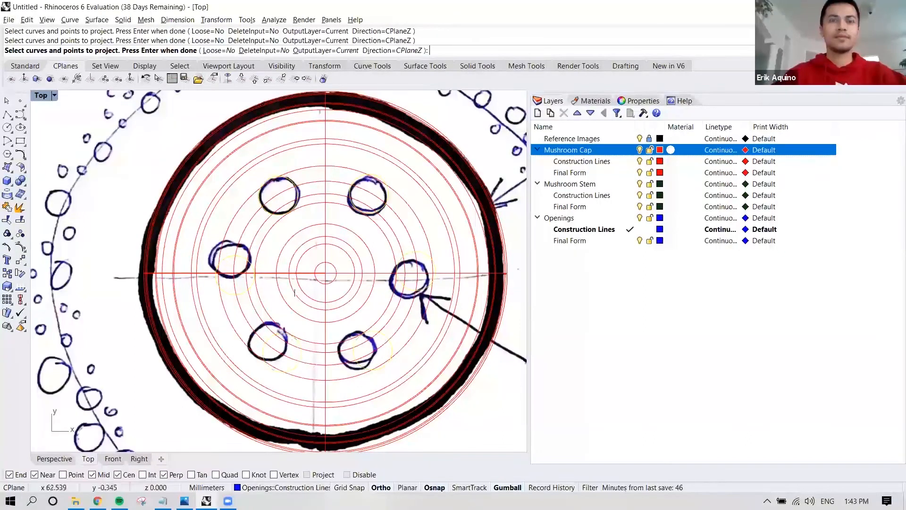
pyautogui.press('Return')
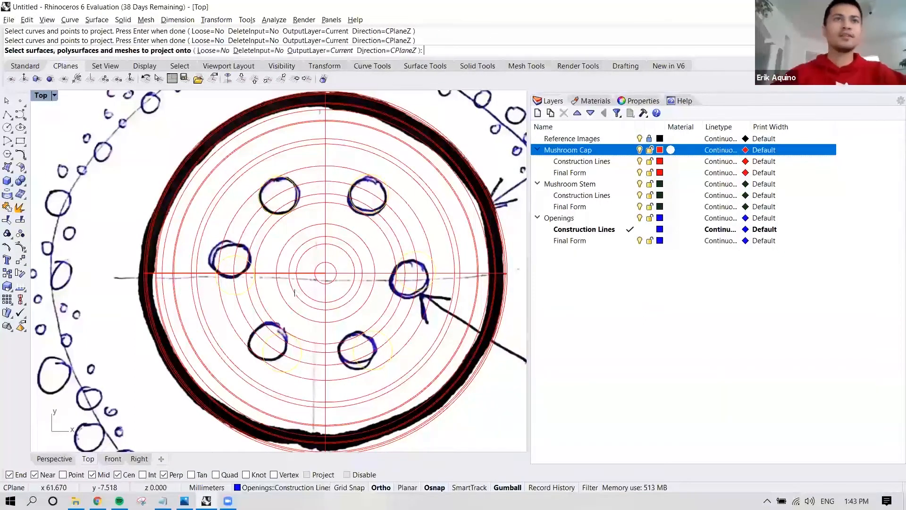
pyautogui.click(319, 227)
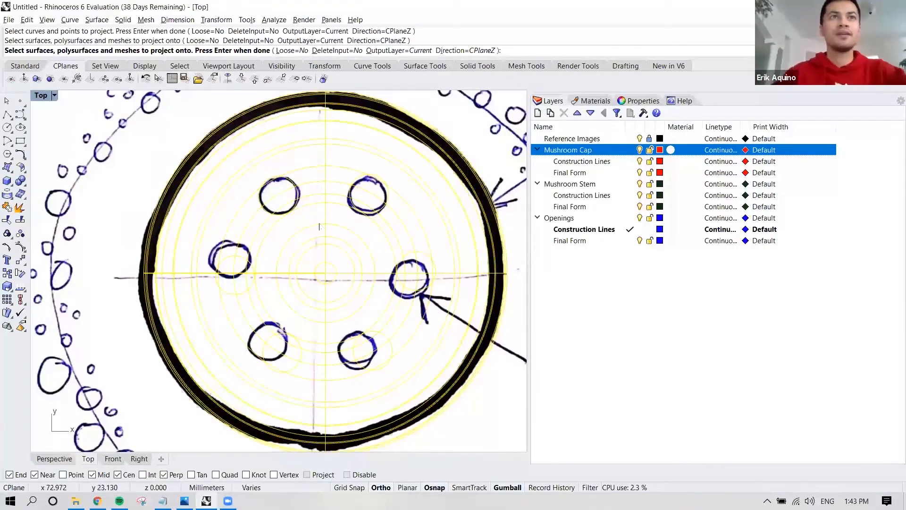
pyautogui.press('Return')
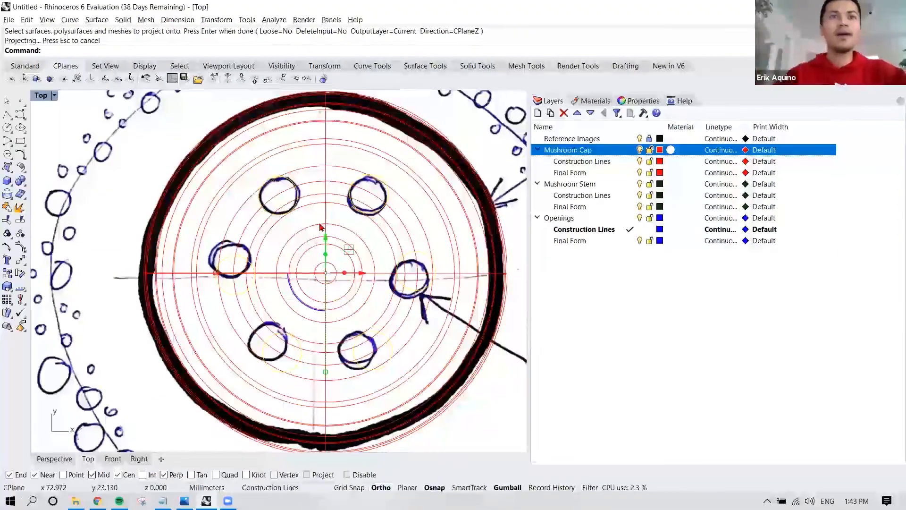
# - Examine the projected opening curves on the mushroom cap in the Perspective view, singling out the front one
pyautogui.click(65, 459)
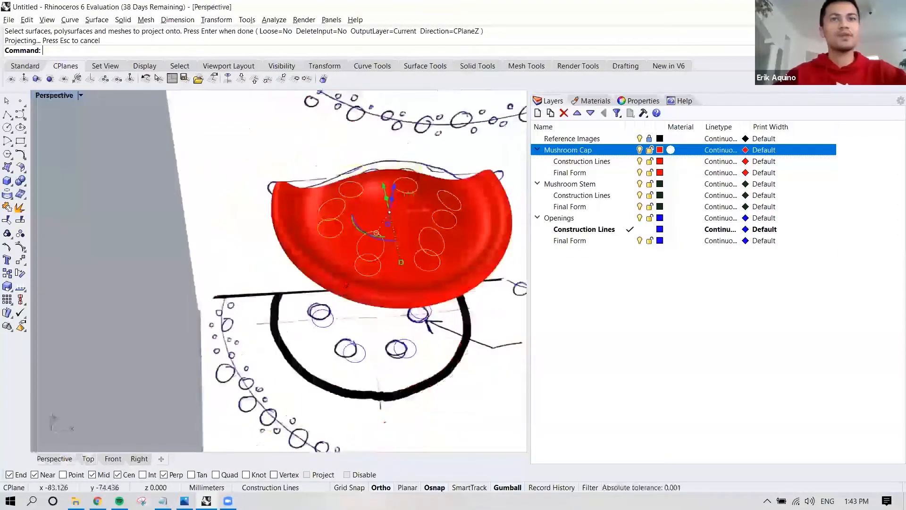
pyautogui.moveTo(283, 342); pyautogui.dragTo(315, 325, button='right')
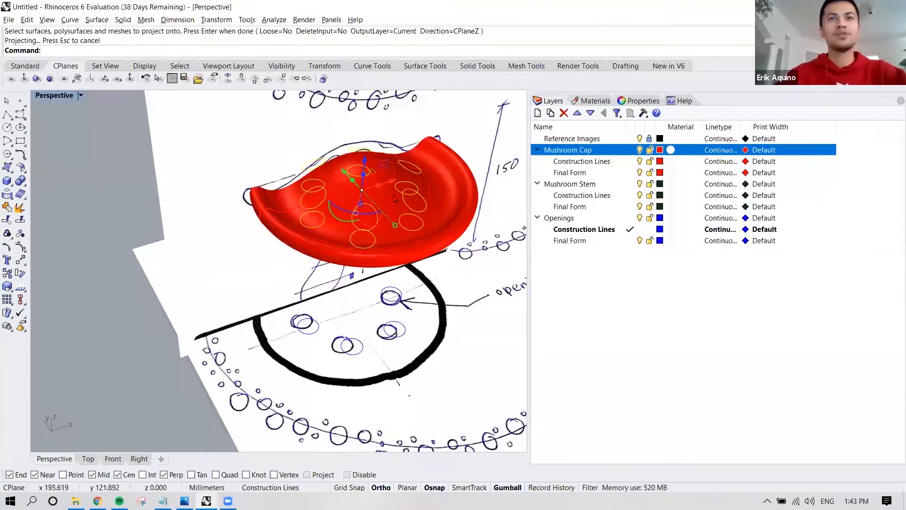
pyautogui.scroll(2, 356, 201)
pyautogui.moveTo(352, 176); pyautogui.dragTo(309, 149, button='right')
pyautogui.scroll(2, 377, 200)
pyautogui.scroll(2, 380, 200)
pyautogui.moveTo(380, 200); pyautogui.dragTo(371, 113, button='right')
pyautogui.moveTo(317, 285); pyautogui.dragTo(353, 335, button='right')
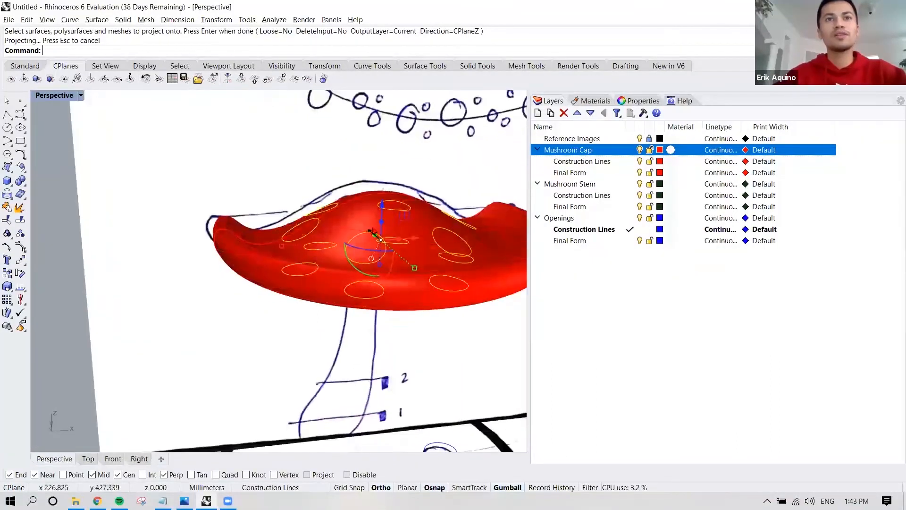
pyautogui.moveTo(422, 245); pyautogui.dragTo(388, 280, button='right')
pyautogui.click(380, 279)
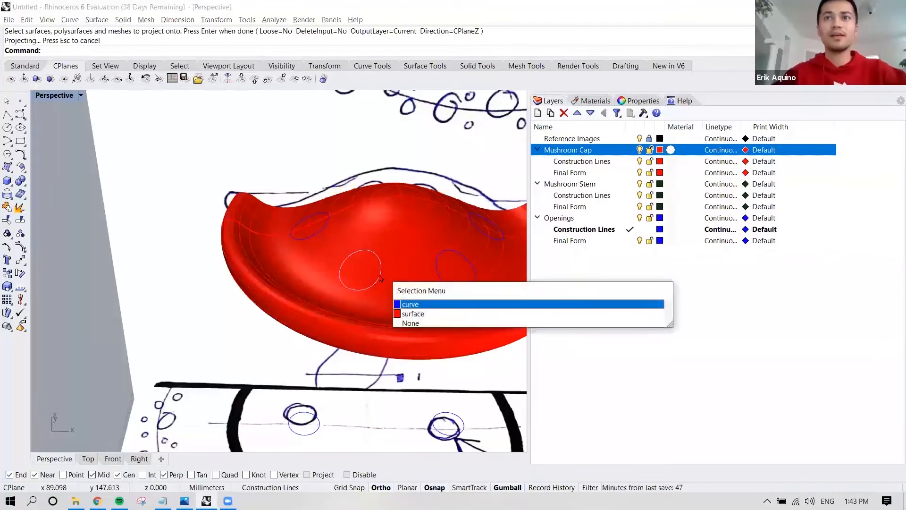
pyautogui.click(367, 277)
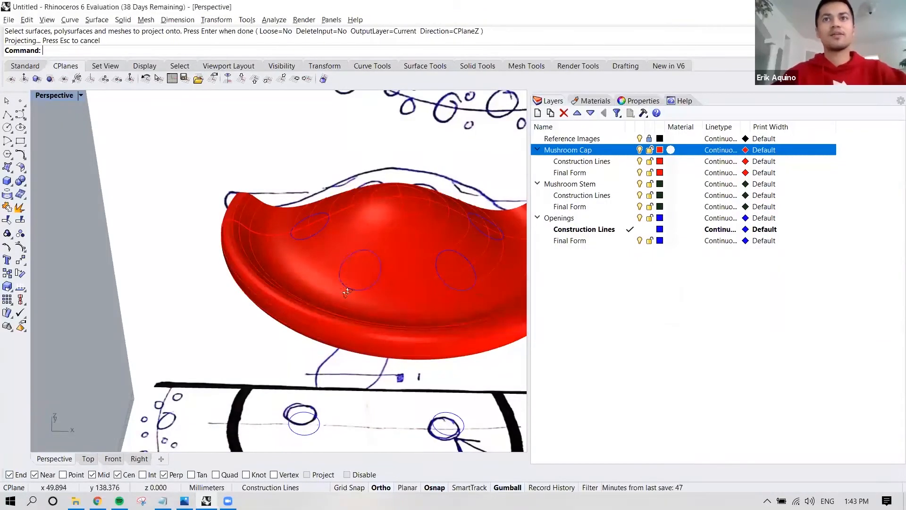
pyautogui.moveTo(345, 288); pyautogui.dragTo(392, 294, button='right')
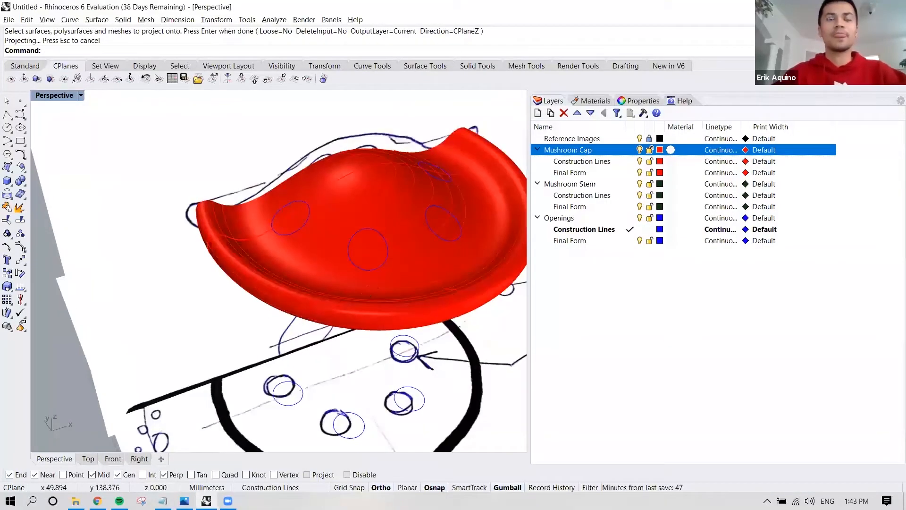
pyautogui.click(384, 267)
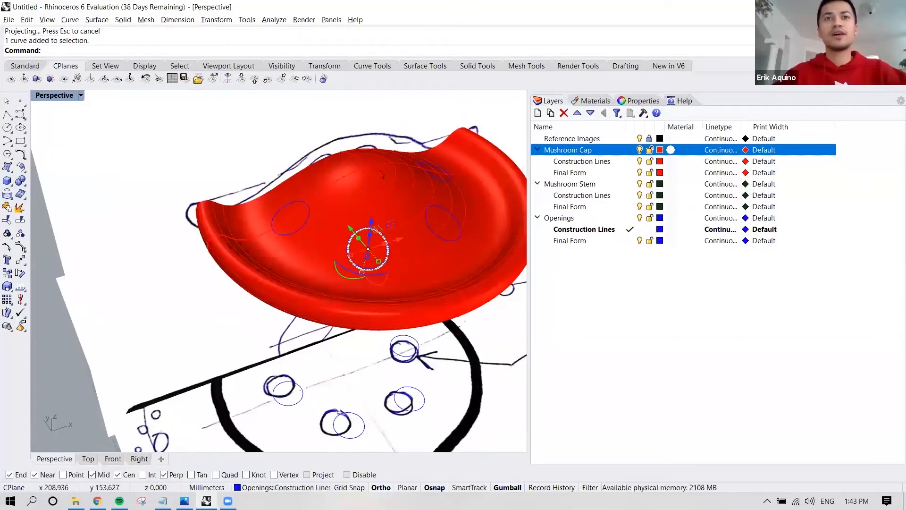
pyautogui.moveTo(398, 188); pyautogui.dragTo(382, 198, button='right')
pyautogui.press('Escape')
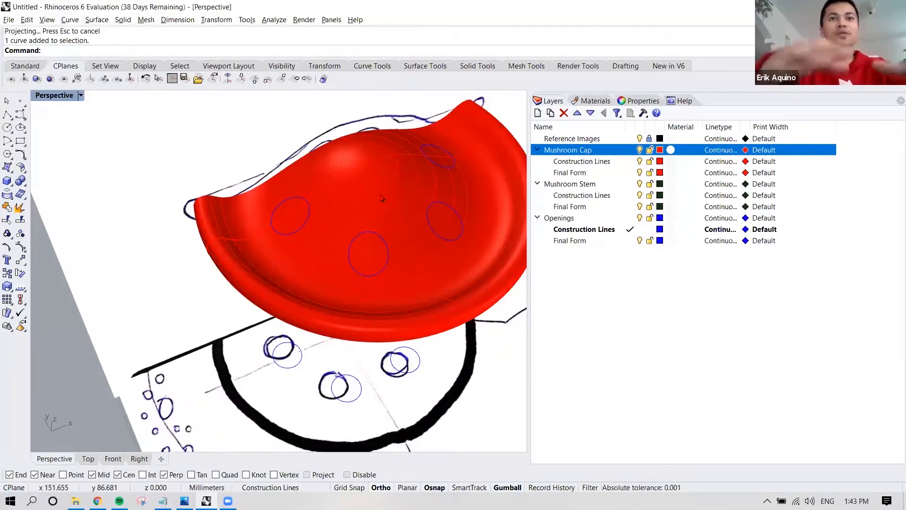
# - Split the mushroom cap surface using the projected opening curves as cutting objects
pyautogui.write('Split')
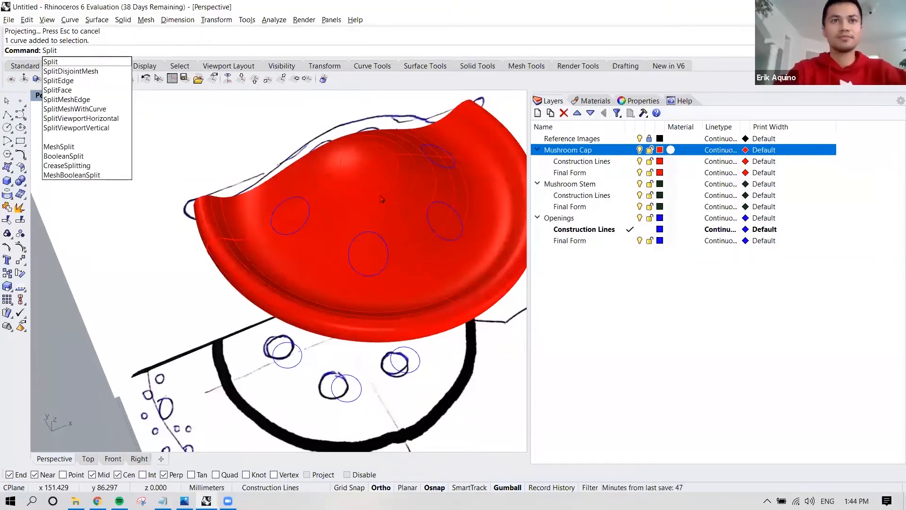
pyautogui.press('Return')
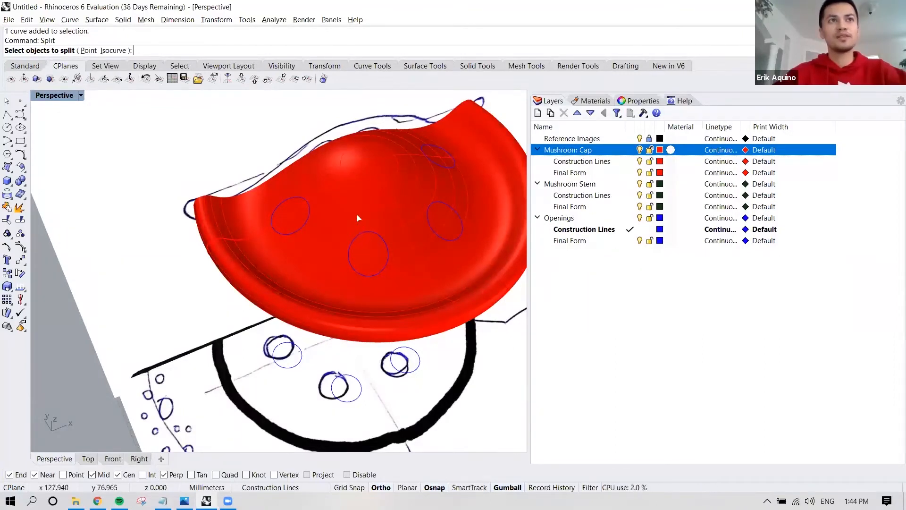
pyautogui.click(372, 185)
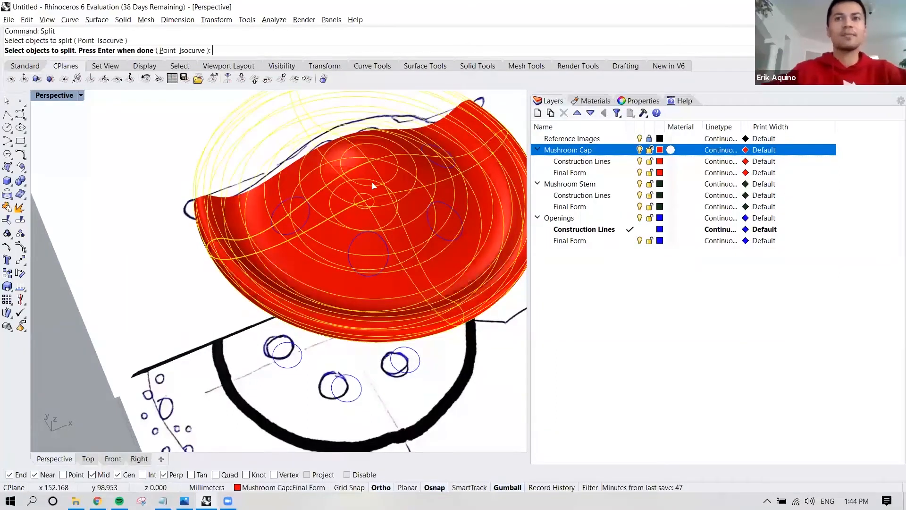
pyautogui.press('Return')
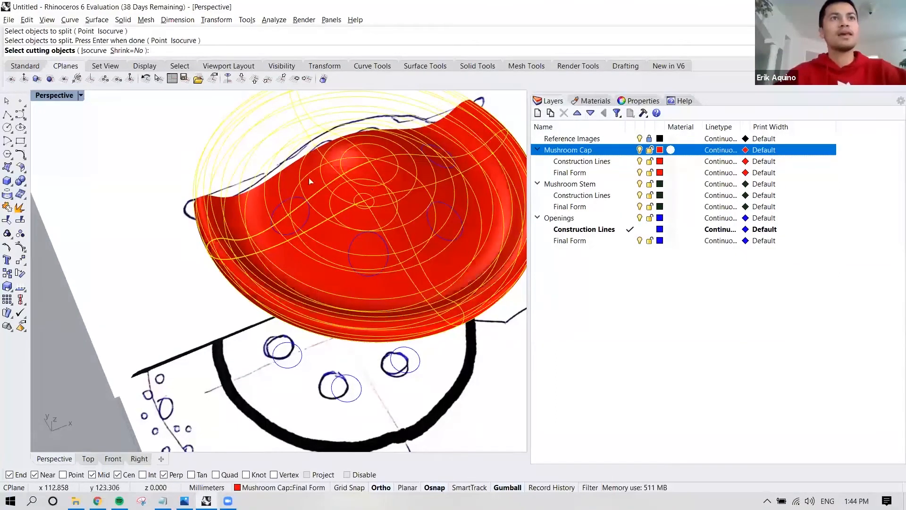
pyautogui.click(303, 202)
pyautogui.click(377, 232)
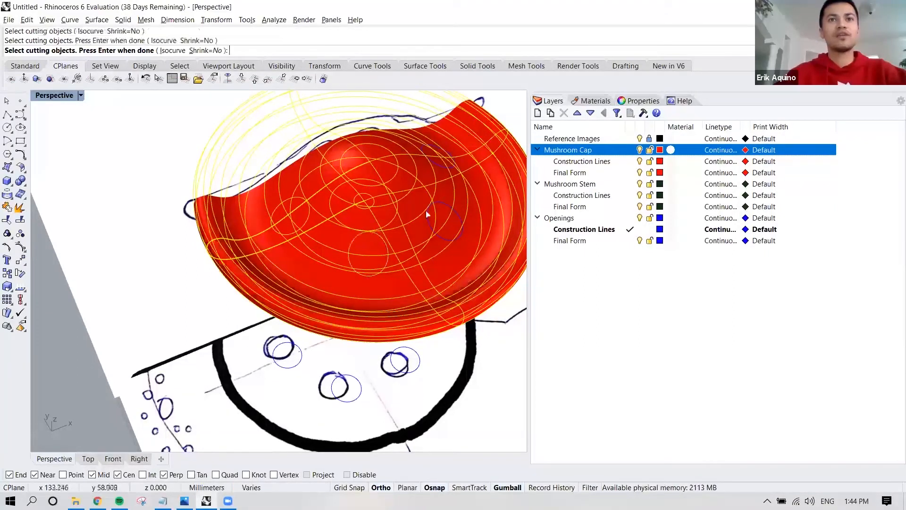
pyautogui.click(439, 204)
pyautogui.moveTo(293, 195); pyautogui.dragTo(150, 182, button='right')
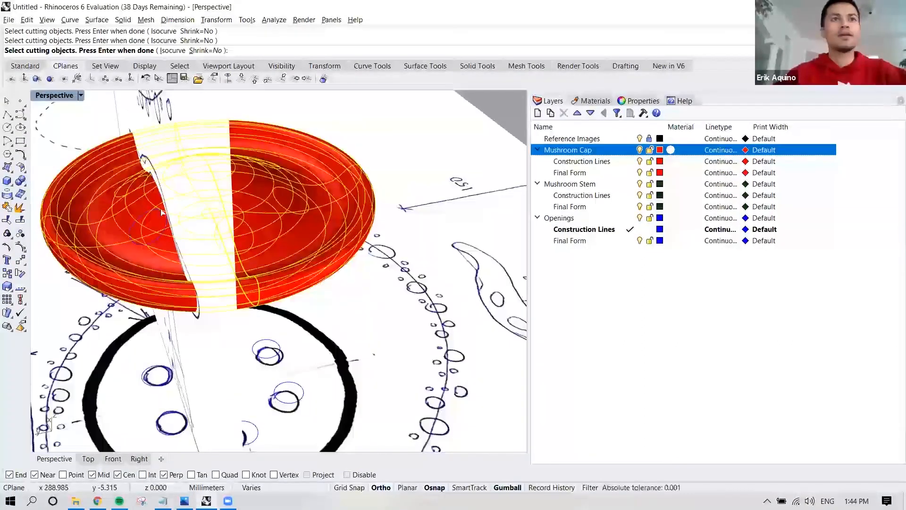
pyautogui.moveTo(196, 221); pyautogui.dragTo(269, 225, button='right')
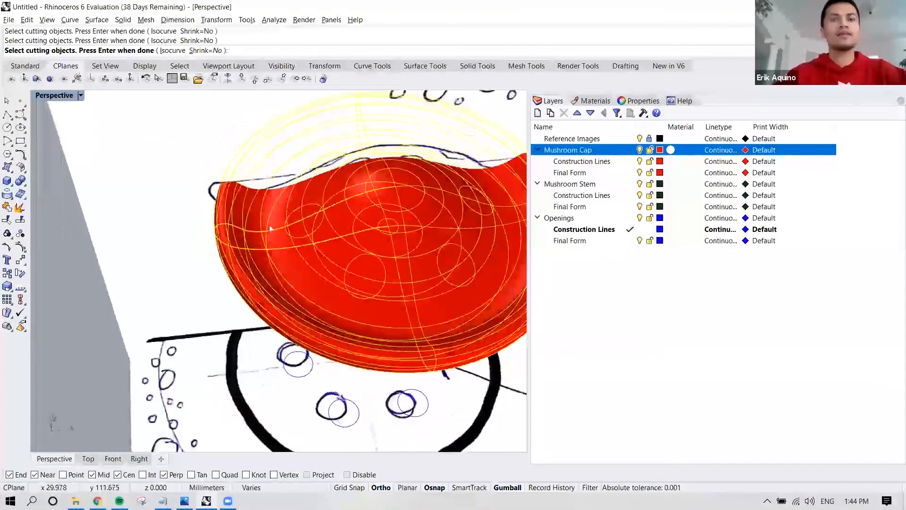
pyautogui.press('Return')
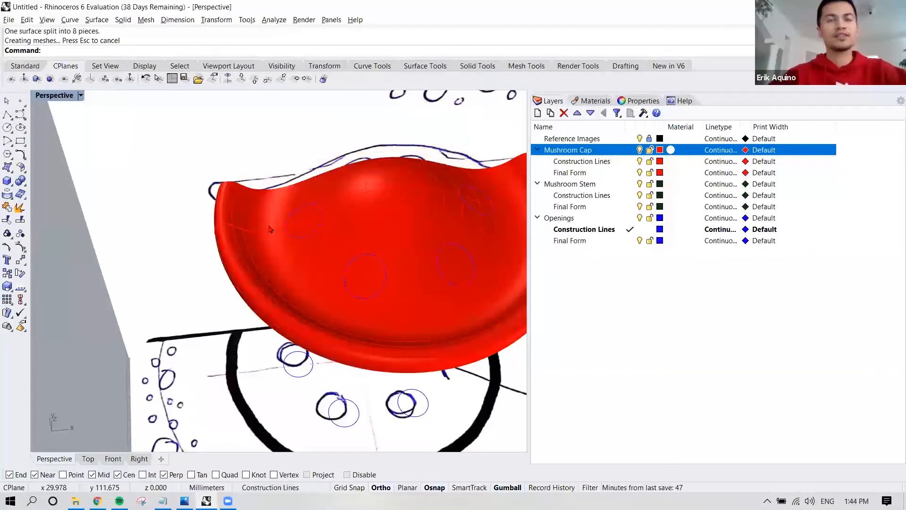
# - Check the split pieces of the cap and delete two of the circular pieces on its front side
pyautogui.moveTo(289, 244); pyautogui.dragTo(315, 269, button='right')
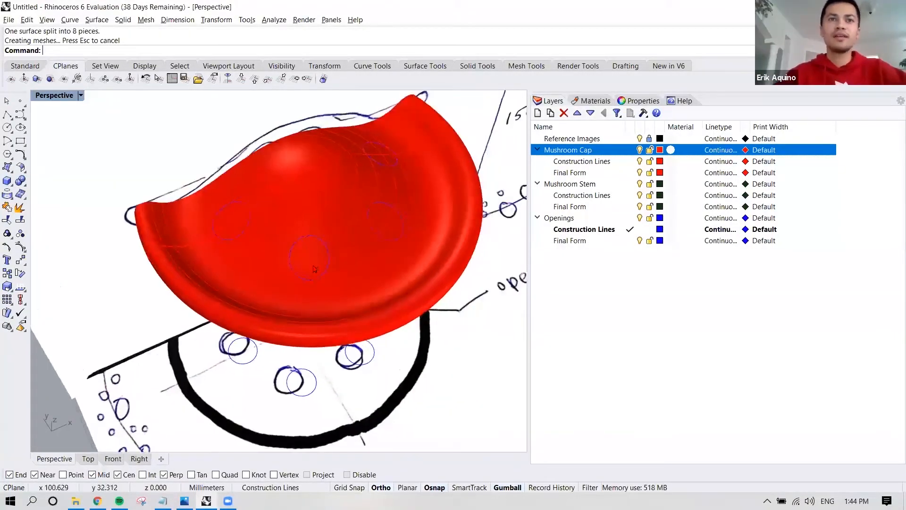
pyautogui.click(339, 218)
pyautogui.press('Escape')
pyautogui.click(317, 251)
pyautogui.click(392, 213)
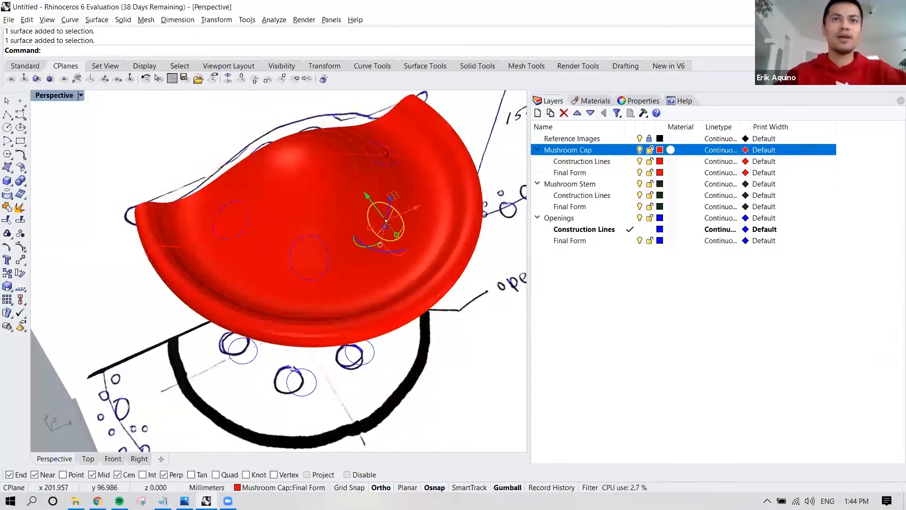
pyautogui.click(324, 238)
pyautogui.press('Delete')
pyautogui.click(393, 214)
pyautogui.press('Delete')
# - Delete the remaining circular pieces around the mushroom cap to open up all its holes
pyautogui.moveTo(407, 218); pyautogui.dragTo(347, 231, button='right')
pyautogui.click(435, 188)
pyautogui.press('Delete')
pyautogui.click(253, 218)
pyautogui.press('Delete')
pyautogui.click(251, 204)
pyautogui.press('Delete')
pyautogui.moveTo(253, 204); pyautogui.dragTo(161, 210, button='right')
pyautogui.click(138, 254)
pyautogui.press('Delete')
pyautogui.click(126, 212)
pyautogui.press('Delete')
pyautogui.moveTo(280, 243)
pyautogui.mouseDown(button='right')
pyautogui.moveTo(195, 226)
pyautogui.moveTo(267, 227)
pyautogui.moveTo(283, 205)
pyautogui.moveTo(313, 229)
pyautogui.moveTo(191, 221)
pyautogui.moveTo(235, 252)
pyautogui.moveTo(257, 300)
pyautogui.moveTo(316, 236)
pyautogui.moveTo(330, 259)
pyautogui.moveTo(312, 238)
pyautogui.moveTo(330, 202)
pyautogui.moveTo(258, 238)
pyautogui.moveTo(276, 240)
pyautogui.moveTo(266, 278)
pyautogui.moveTo(305, 259)
pyautogui.mouseUp(button='right')
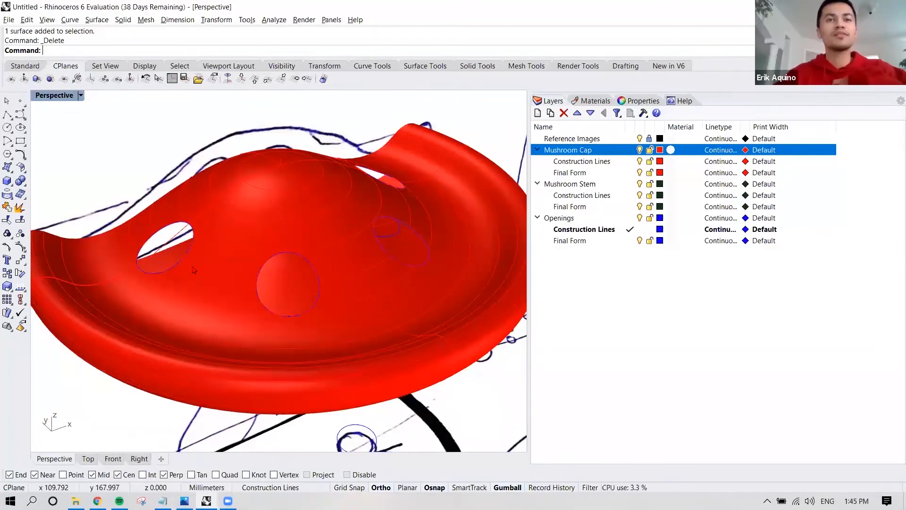
pyautogui.moveTo(294, 249); pyautogui.dragTo(322, 243, button='right')
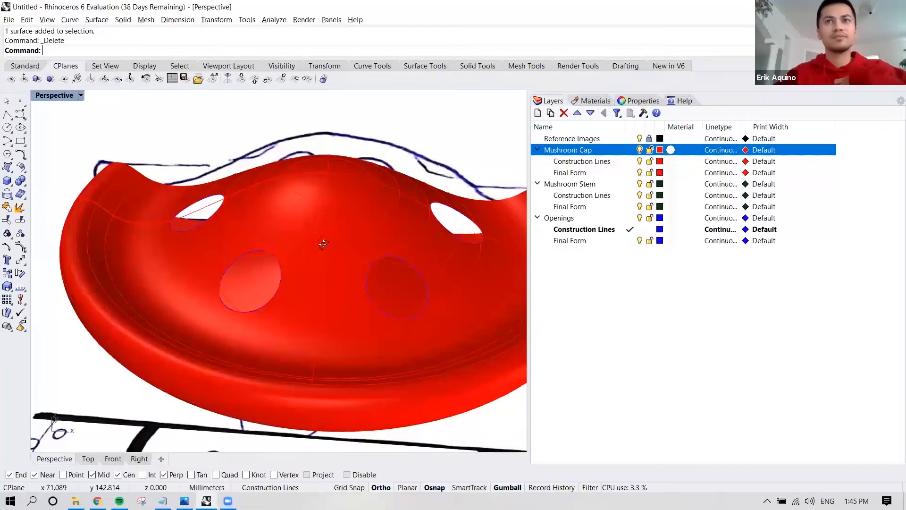
pyautogui.click(374, 265)
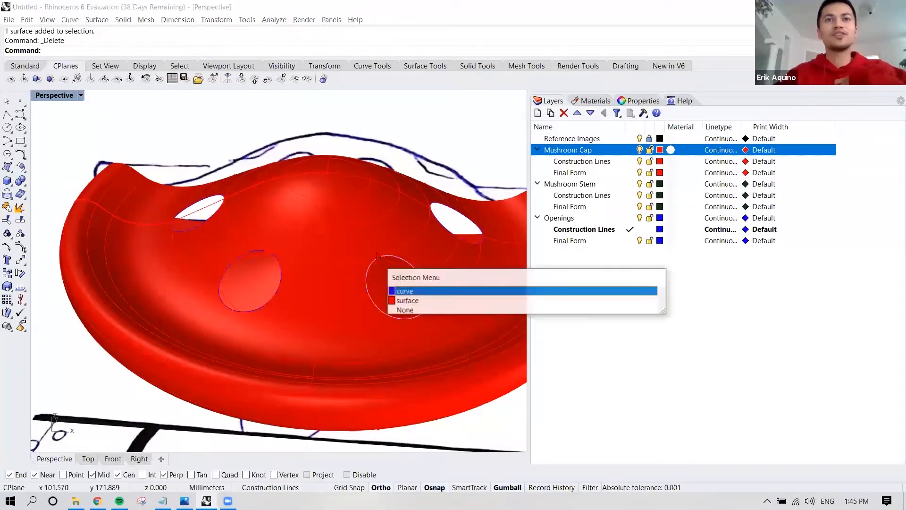
pyautogui.click(417, 290)
pyautogui.moveTo(417, 289); pyautogui.dragTo(406, 243, button='right')
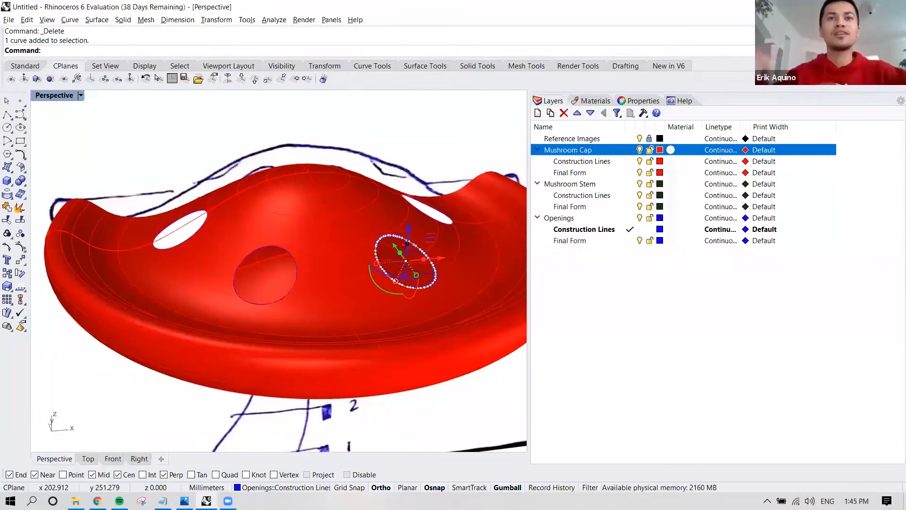
pyautogui.write('Pipe')
pyautogui.press('Return')
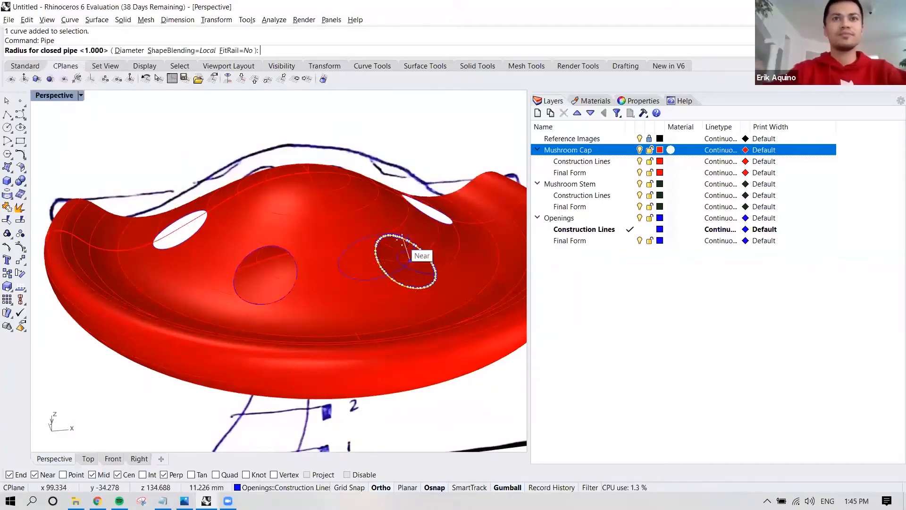
pyautogui.press('Escape')
pyautogui.press('Escape')
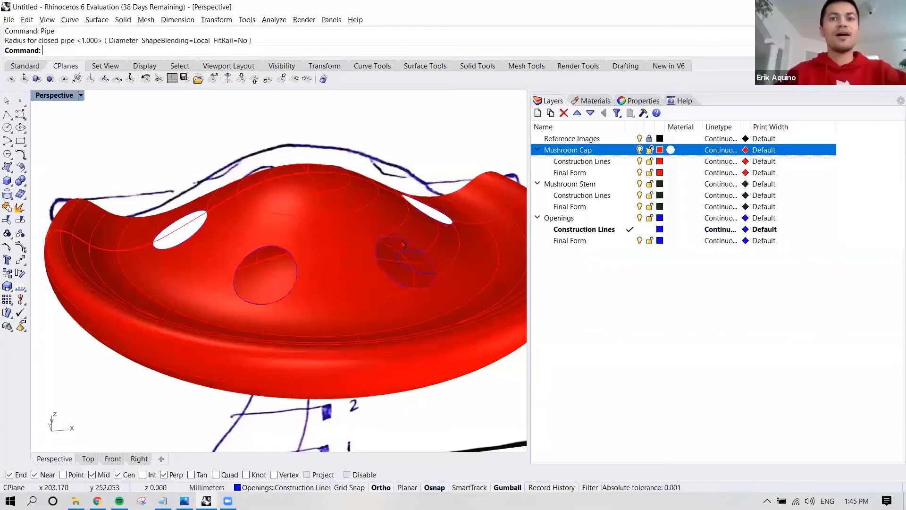
# - Create a closed pipe with a 1 mm radius along the curve of the cap's front-right opening
pyautogui.write('Pipe')
pyautogui.press('Return')
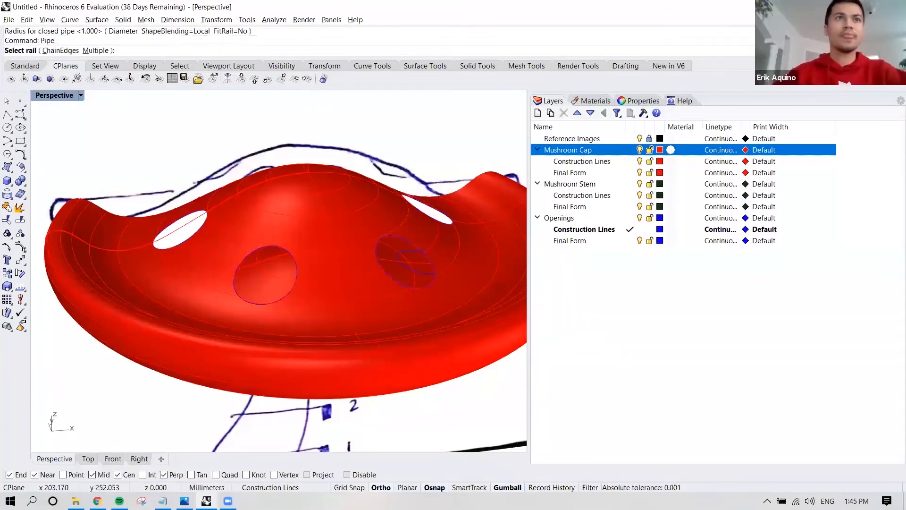
pyautogui.click(402, 238)
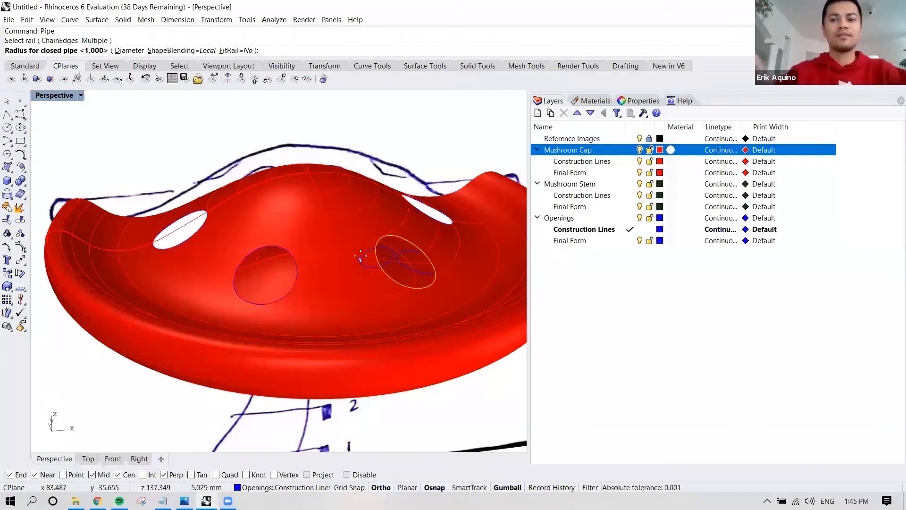
pyautogui.scroll(3, 358, 254)
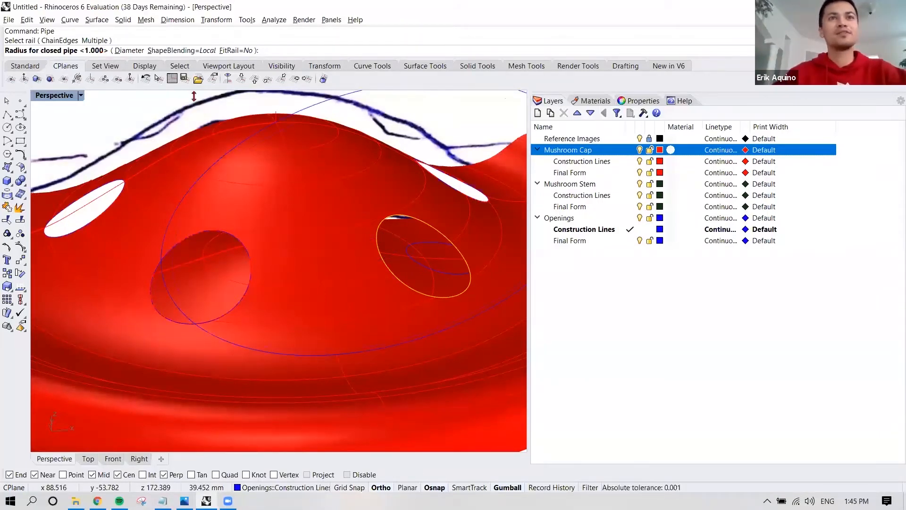
pyautogui.click(296, 187)
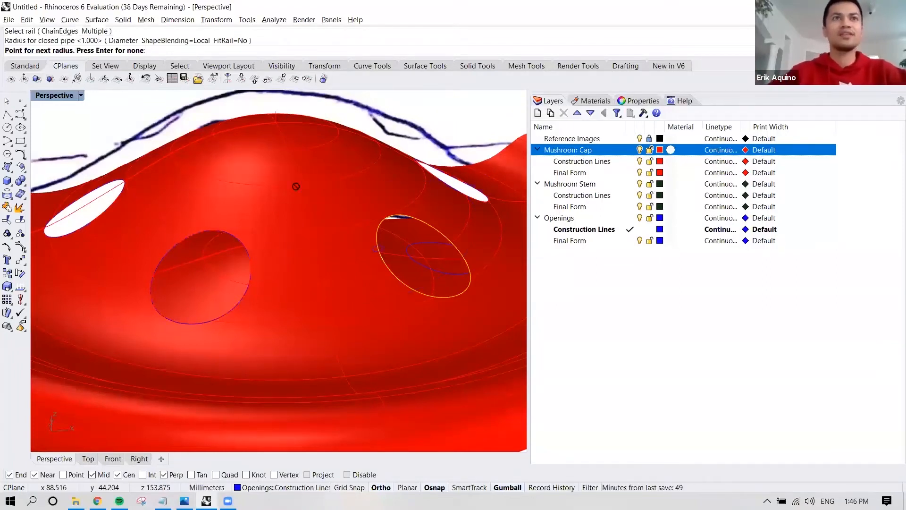
pyautogui.press('Return')
pyautogui.moveTo(298, 196); pyautogui.dragTo(351, 227, button='right')
pyautogui.scroll(5, 329, 243)
pyautogui.click(327, 237)
pyautogui.scroll(-5, 386, 264)
pyautogui.press('Escape')
pyautogui.click(352, 218)
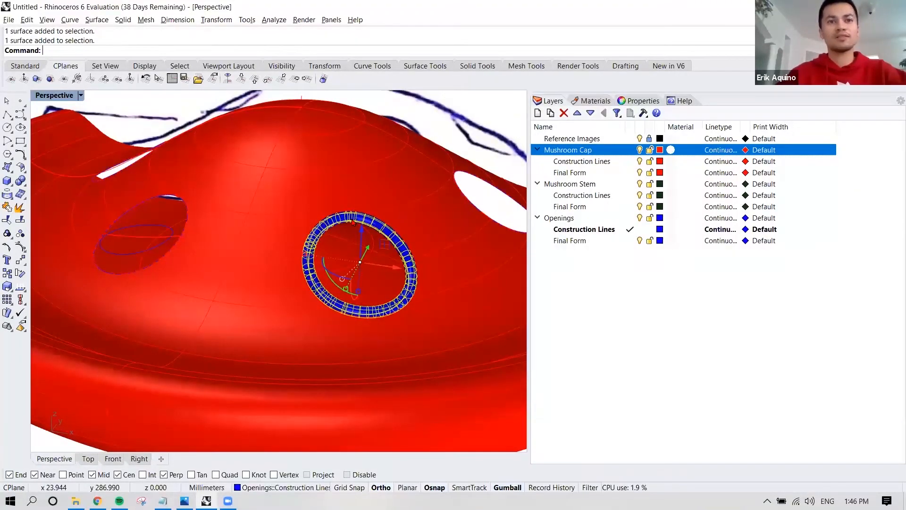
pyautogui.press('Escape')
# - Delete the projected curve around the cap's front-left opening
pyautogui.moveTo(190, 232); pyautogui.dragTo(221, 244, button='right')
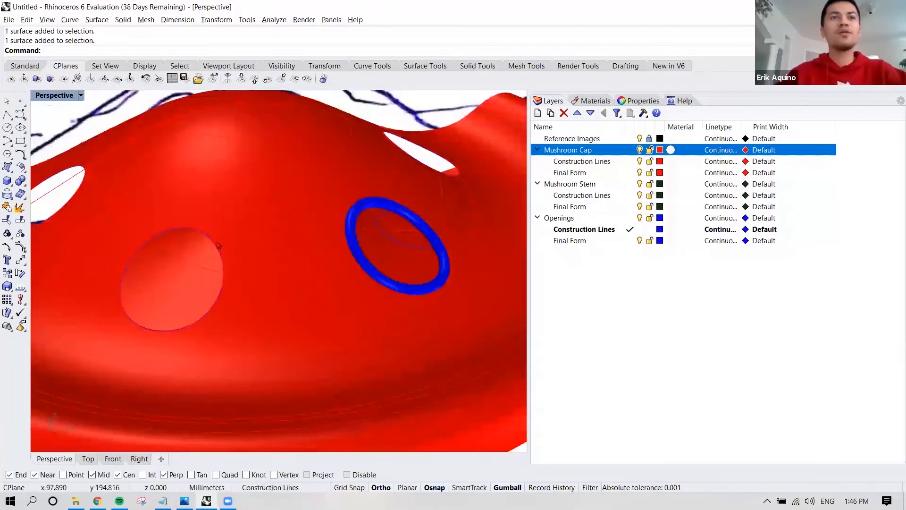
pyautogui.click(215, 244)
pyautogui.click(230, 270)
pyautogui.press('Delete')
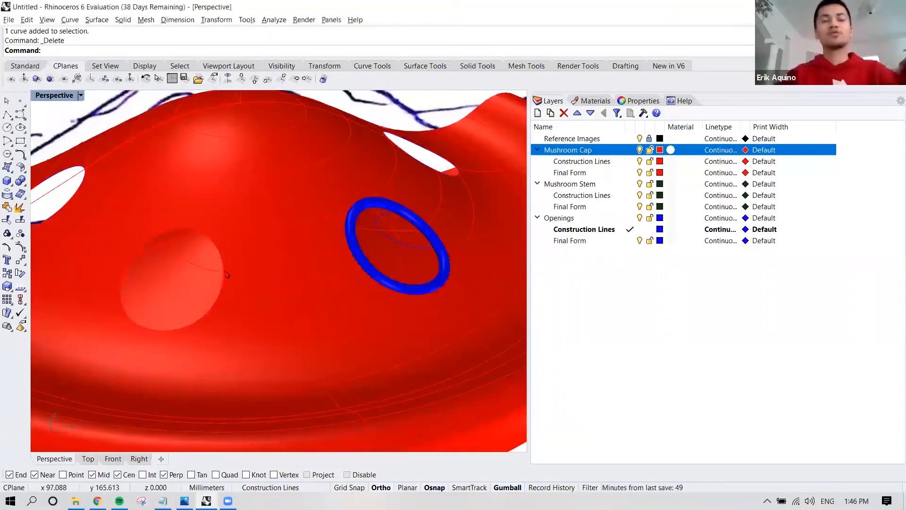
# - Duplicate the surface edge of the cap's front-left opening as a curve with DupEdge
pyautogui.moveTo(226, 275); pyautogui.dragTo(336, 255, button='right')
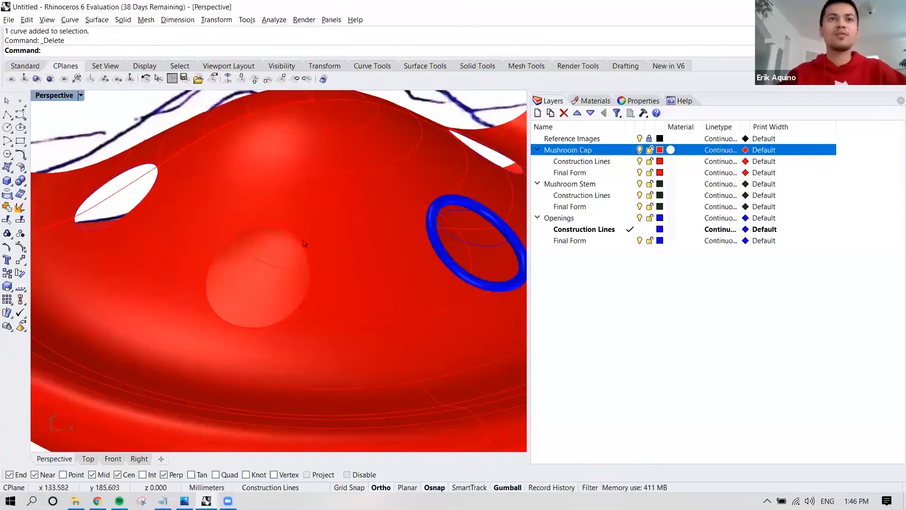
pyautogui.moveTo(304, 239); pyautogui.dragTo(271, 233, button='right')
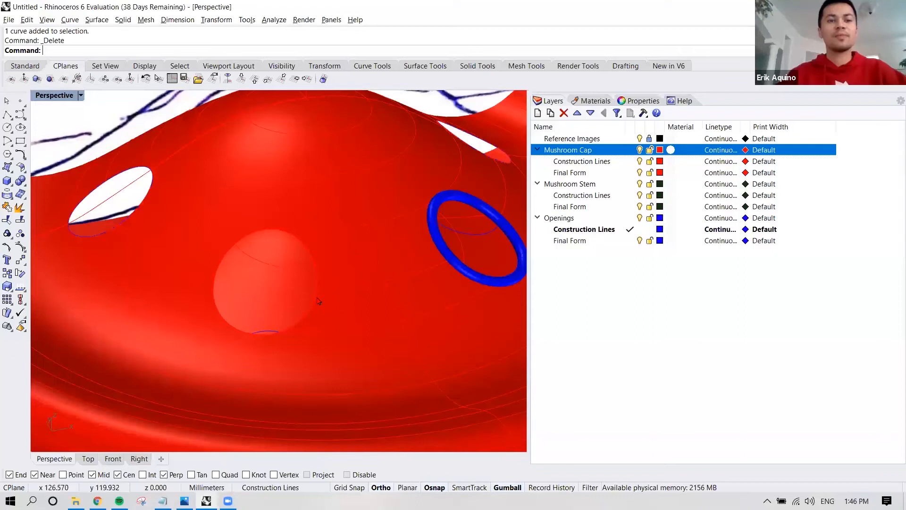
pyautogui.write('Dup')
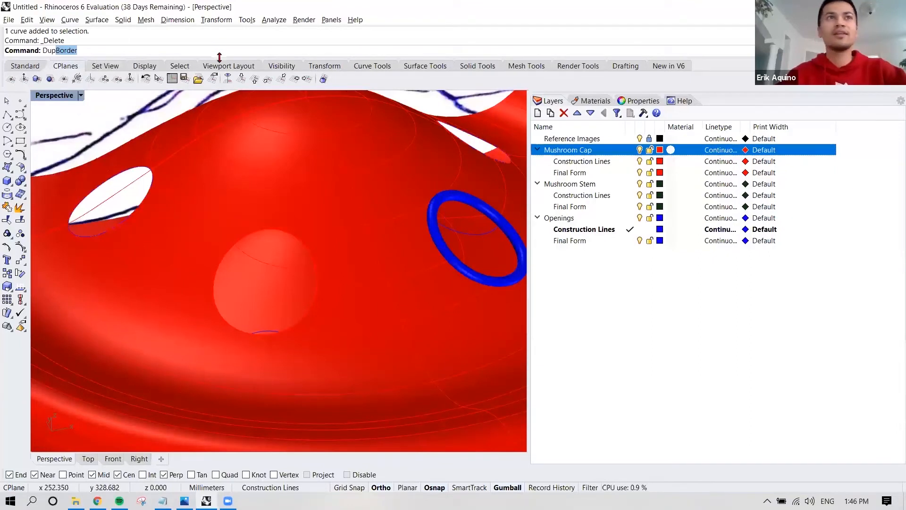
pyautogui.press('BackSpace')
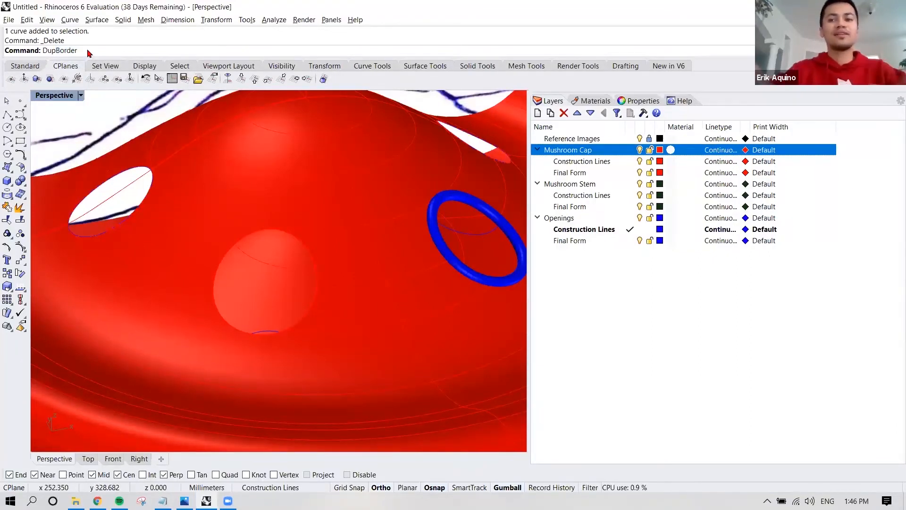
pyautogui.write('B')
pyautogui.press('BackSpace')
pyautogui.write('Edge')
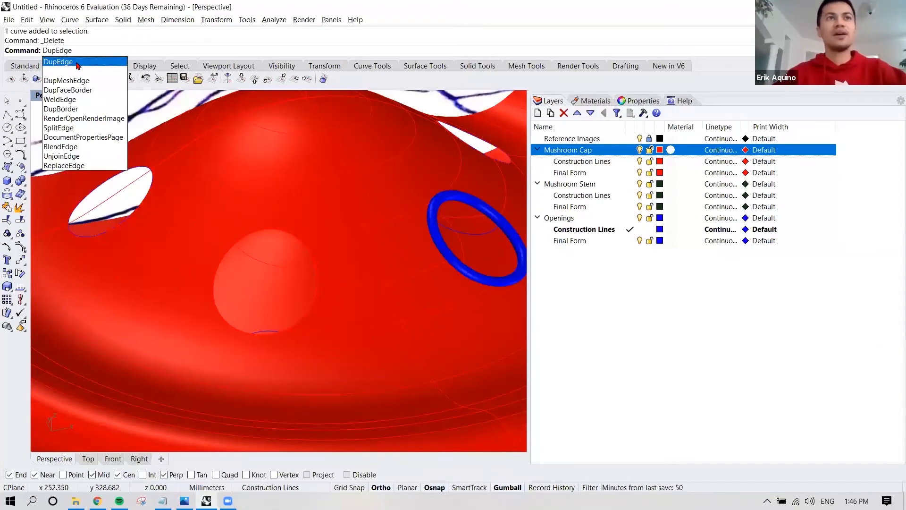
pyautogui.press('Return')
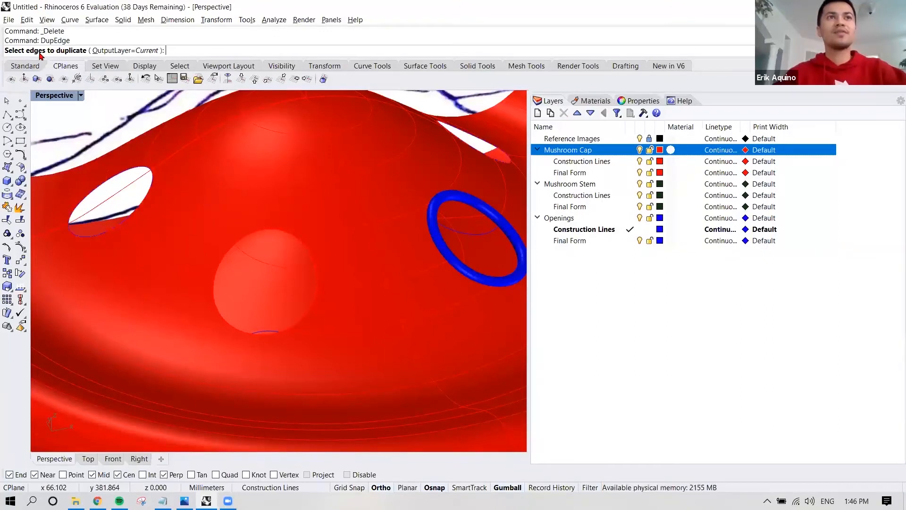
pyautogui.click(261, 229)
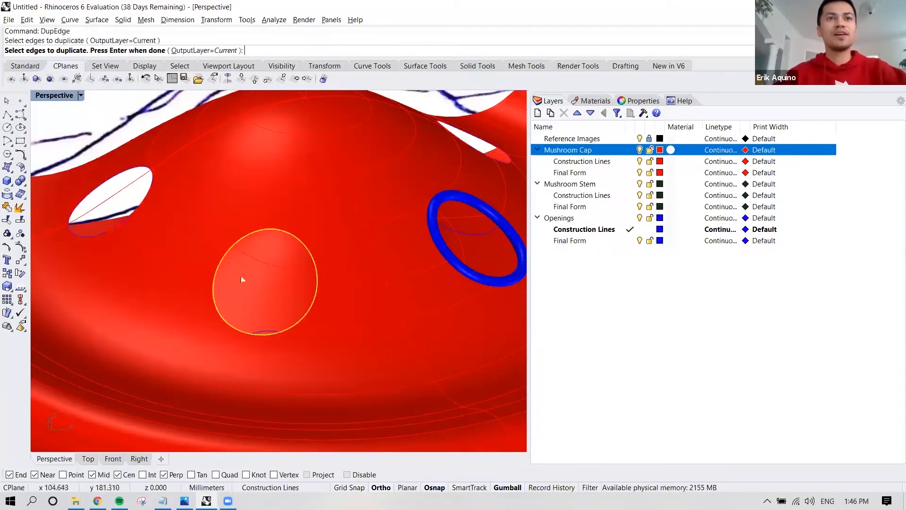
pyautogui.press('Return')
pyautogui.press('Escape')
pyautogui.click(299, 239)
# - Create a closed pipe with a 3 mm radius along the duplicated curve of the front-left opening
pyautogui.moveTo(297, 249); pyautogui.dragTo(349, 238, button='right')
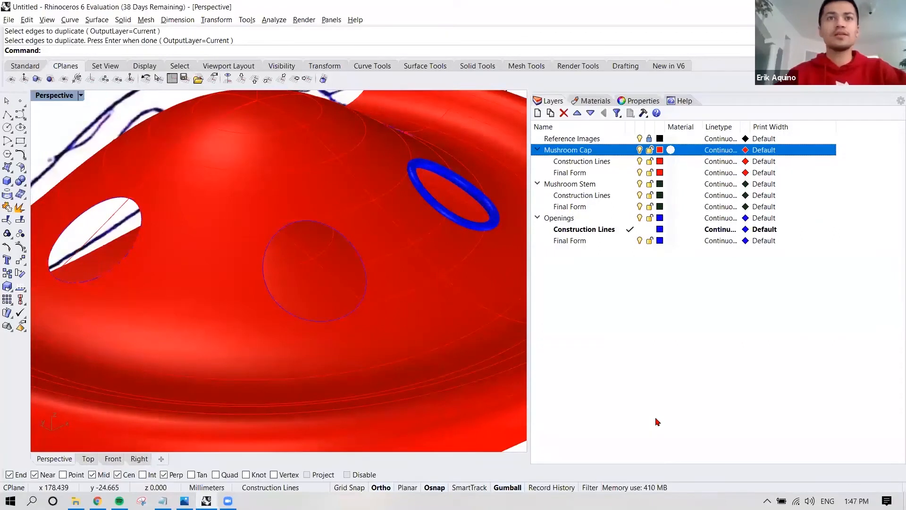
pyautogui.moveTo(392, 236); pyautogui.dragTo(340, 225, button='right')
pyautogui.click(332, 244)
pyautogui.click(326, 238)
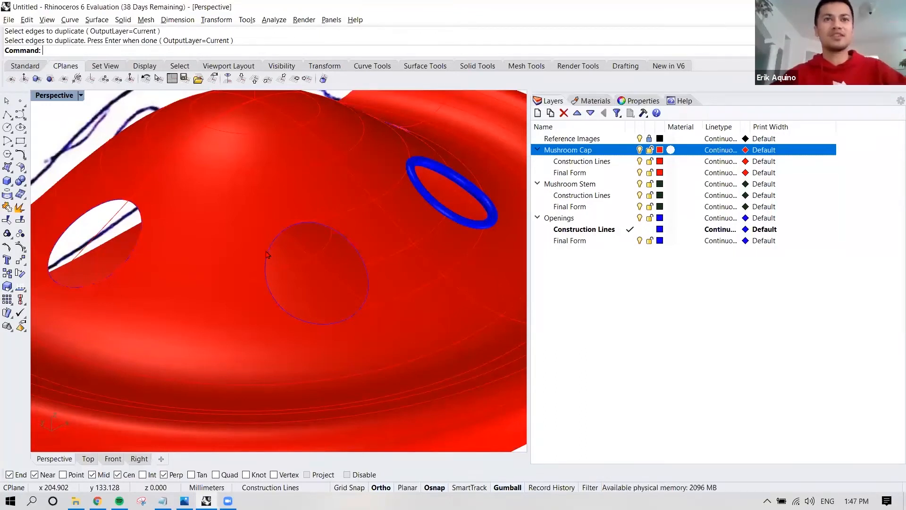
pyautogui.write('pipe')
pyautogui.press('Return')
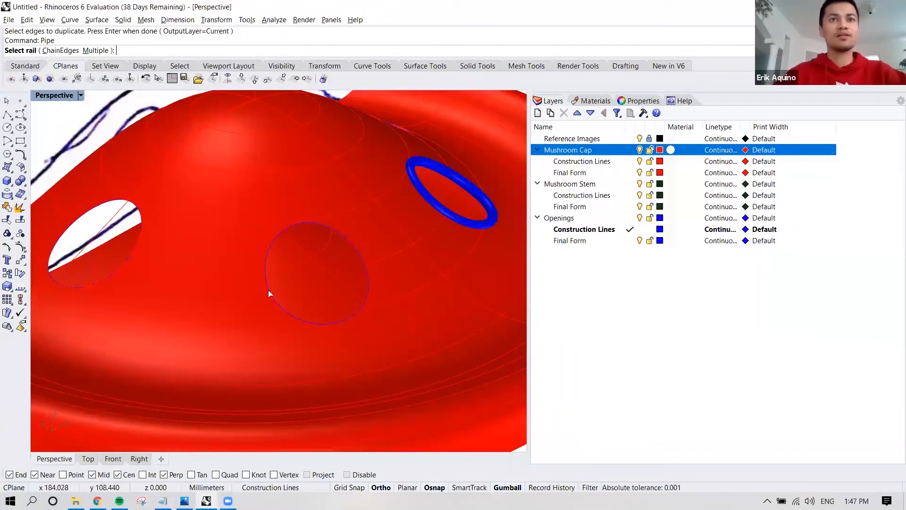
pyautogui.click(351, 244)
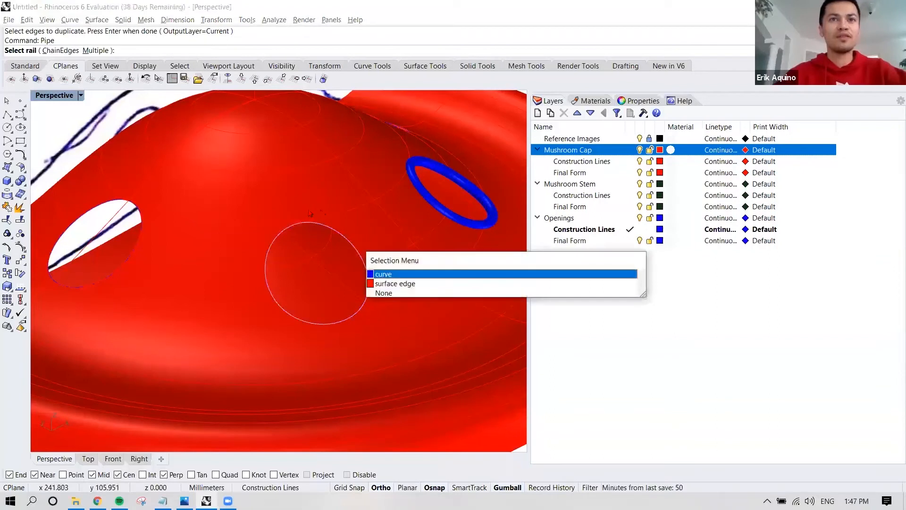
pyautogui.click(381, 274)
pyautogui.moveTo(307, 256)
pyautogui.mouseDown(button='right')
pyautogui.moveTo(297, 298)
pyautogui.moveTo(304, 269)
pyautogui.mouseUp(button='right')
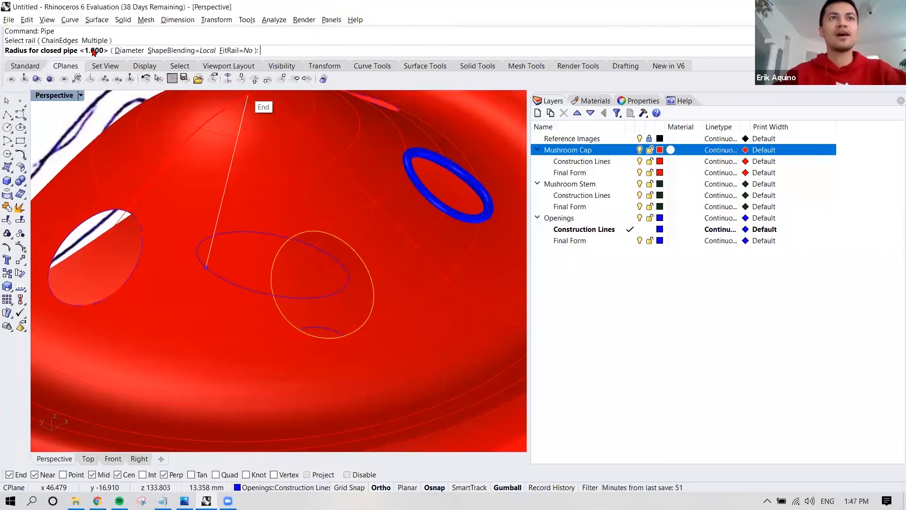
pyautogui.write('2')
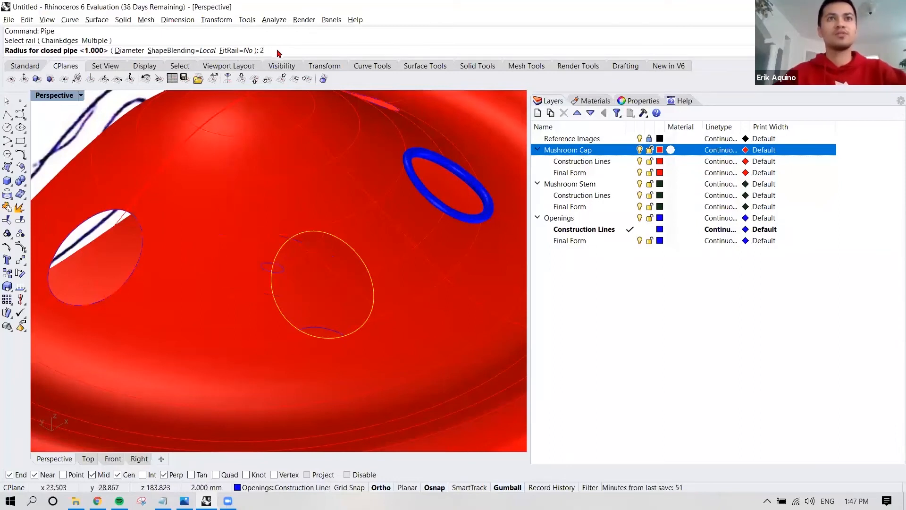
pyautogui.scroll(3, 286, 256)
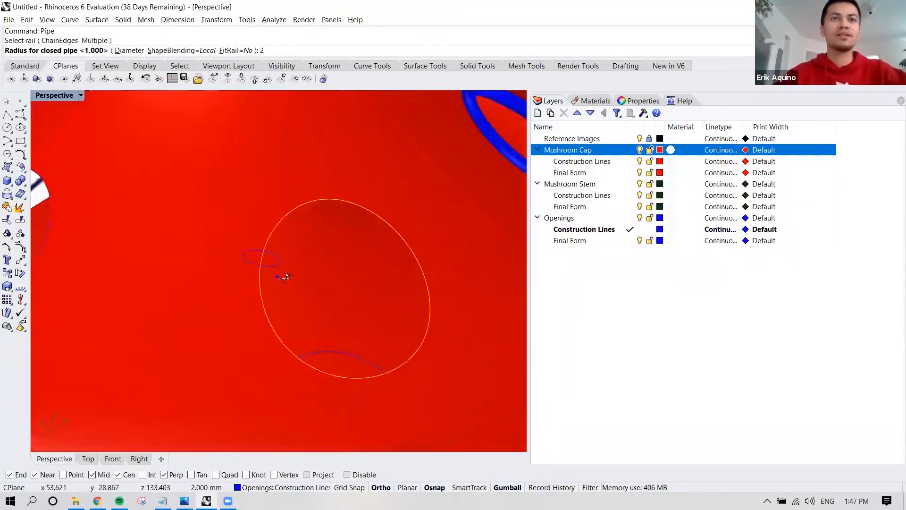
pyautogui.press('BackSpace')
pyautogui.write('3')
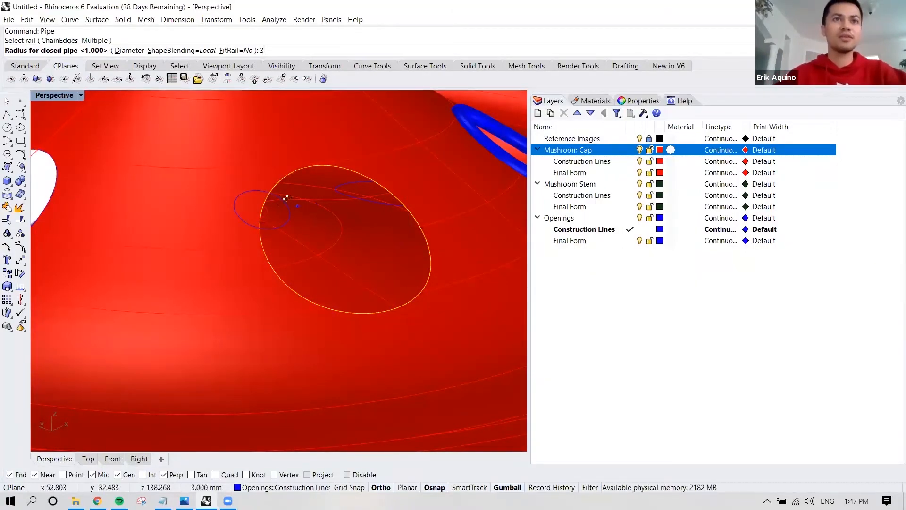
pyautogui.moveTo(285, 197); pyautogui.dragTo(262, 204, button='right')
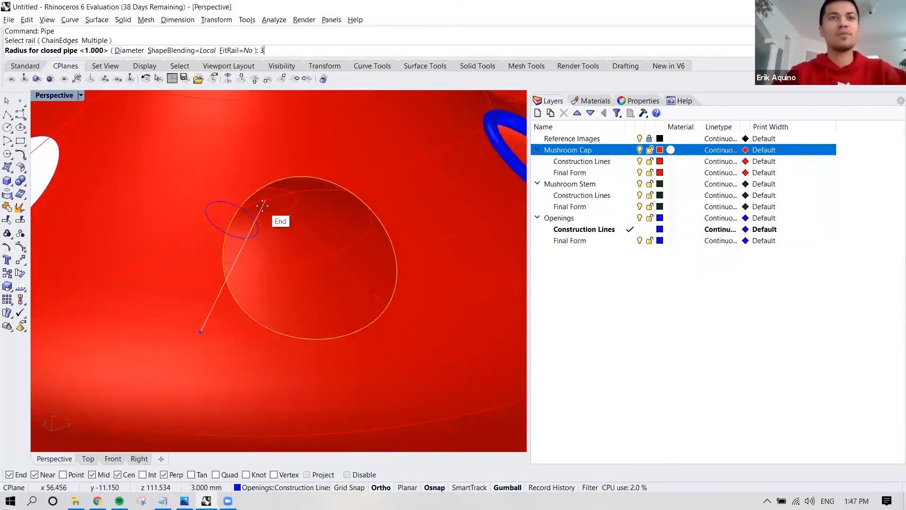
pyautogui.press('Return')
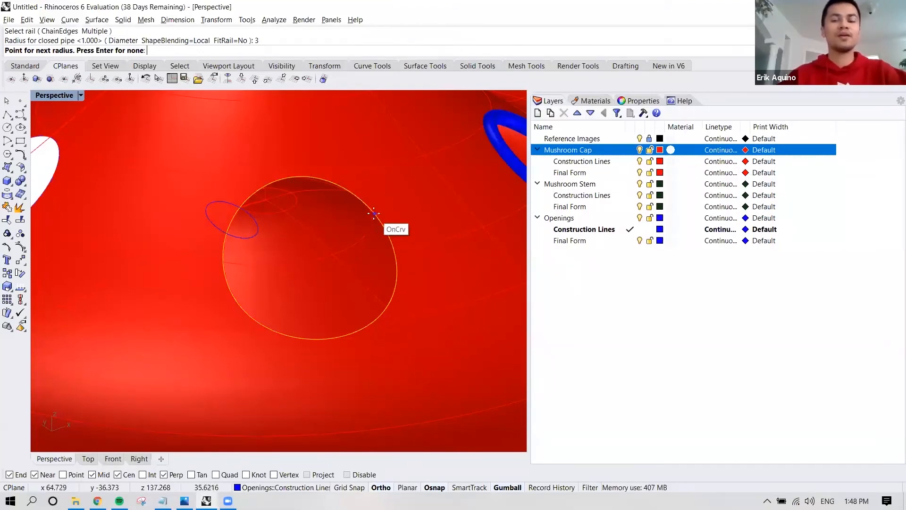
pyautogui.press('Return')
# - Delete the two pipes around the cap's front openings
pyautogui.scroll(-5, 342, 176)
pyautogui.moveTo(343, 176); pyautogui.dragTo(307, 234, button='right')
pyautogui.scroll(-5, 256, 187)
pyautogui.click(272, 216)
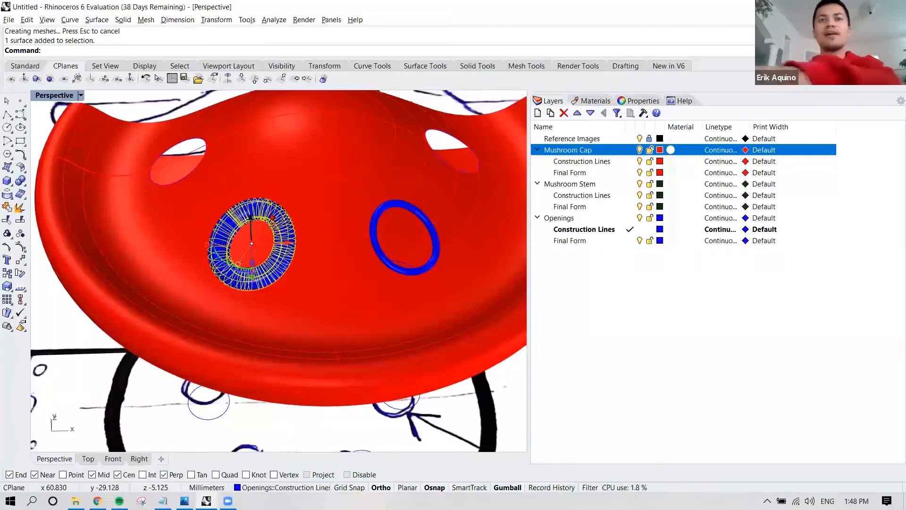
pyautogui.press('Delete')
pyautogui.click(381, 215)
pyautogui.press('Delete')
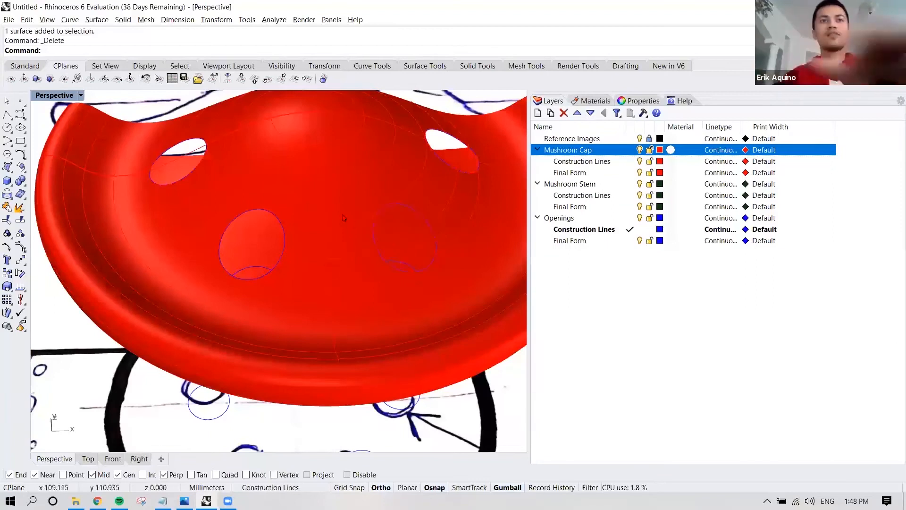
# - Make the Final Form sublayer of Openings the current layer
pyautogui.scroll(-2, 364, 191)
pyautogui.moveTo(387, 195); pyautogui.dragTo(410, 208, button='right')
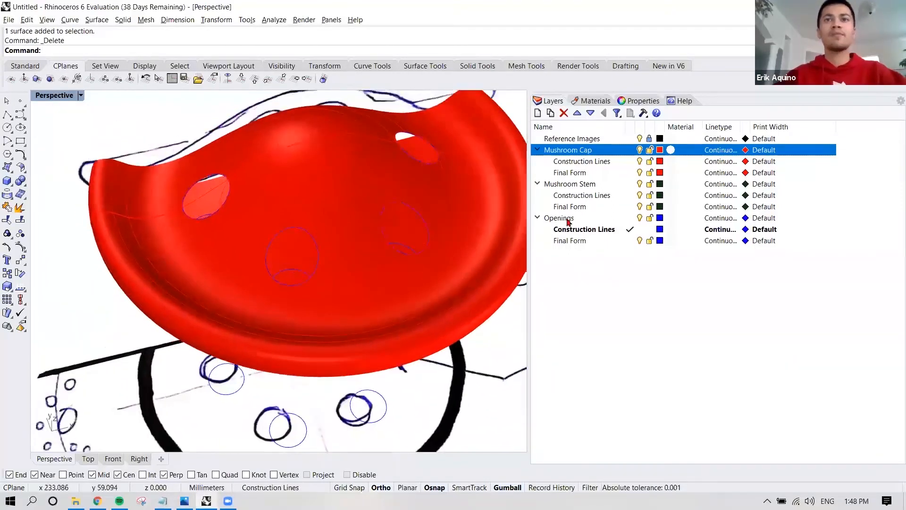
pyautogui.doubleClick(606, 240)
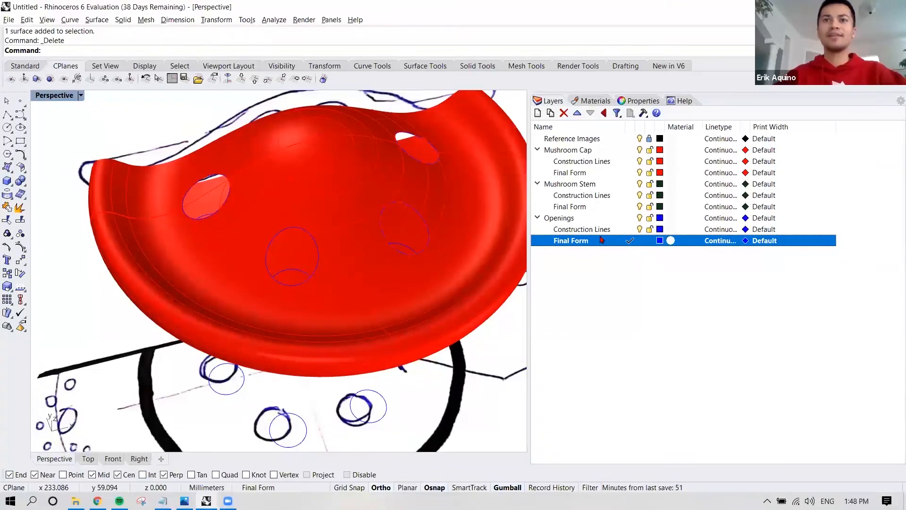
pyautogui.keyDown('shift'); pyautogui.moveTo(439, 217); pyautogui.dragTo(439, 217, button='right'); pyautogui.keyUp('shift')
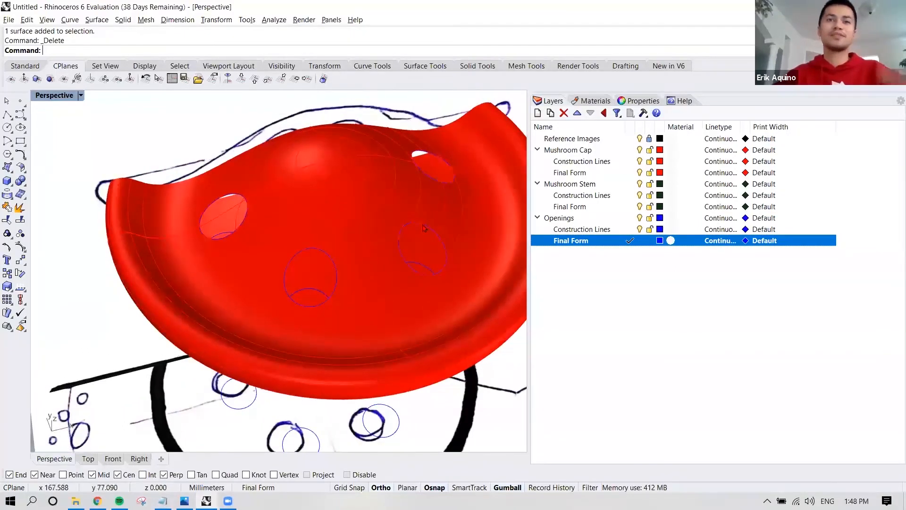
pyautogui.write('Pipe')
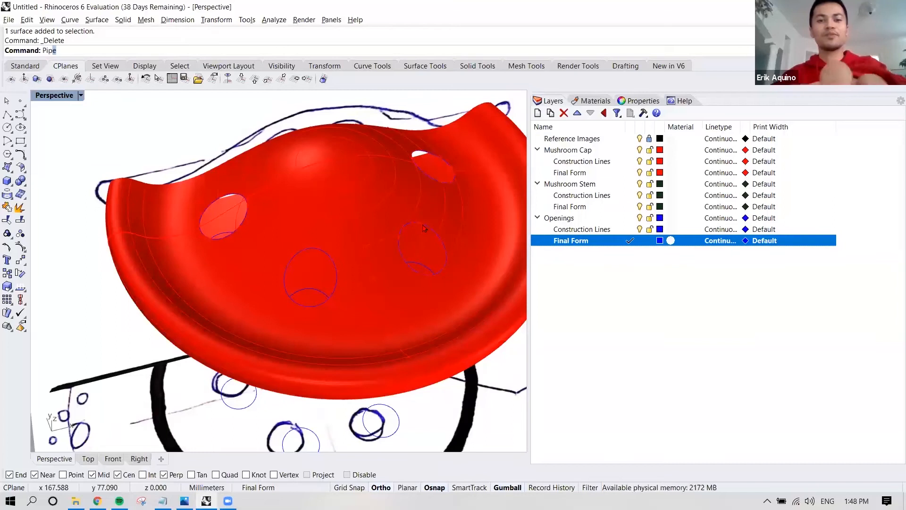
pyautogui.press('Return')
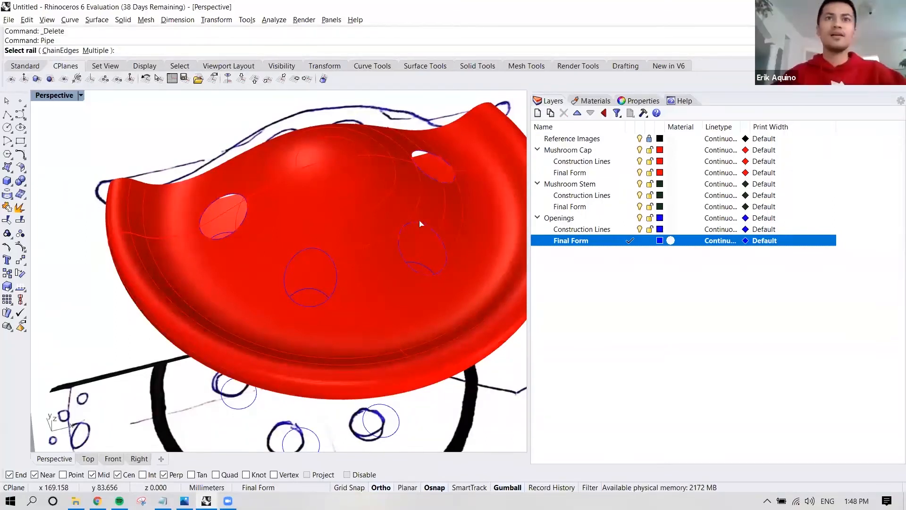
pyautogui.click(418, 224)
pyautogui.press('Return')
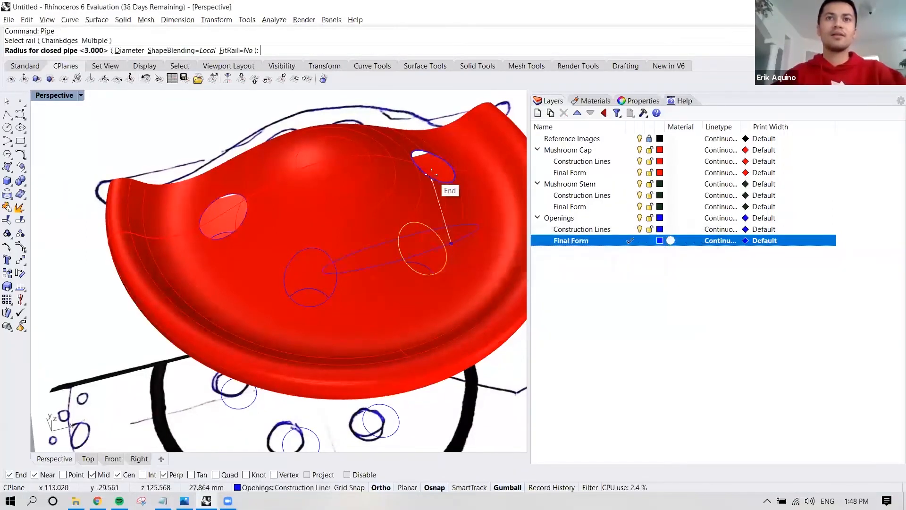
pyautogui.press('Escape')
pyautogui.scroll(-6, 189, 158)
pyautogui.moveTo(183, 152); pyautogui.dragTo(176, 142, button='right')
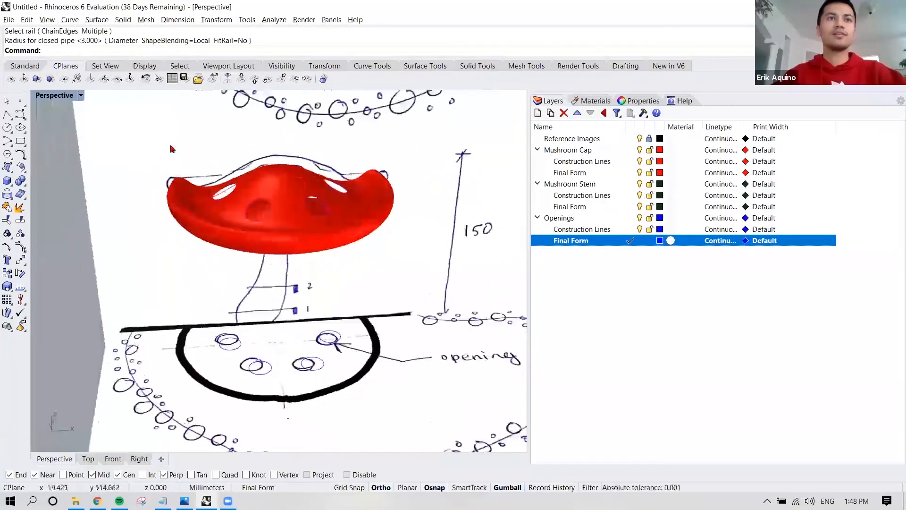
pyautogui.click(235, 195)
pyautogui.press('Escape')
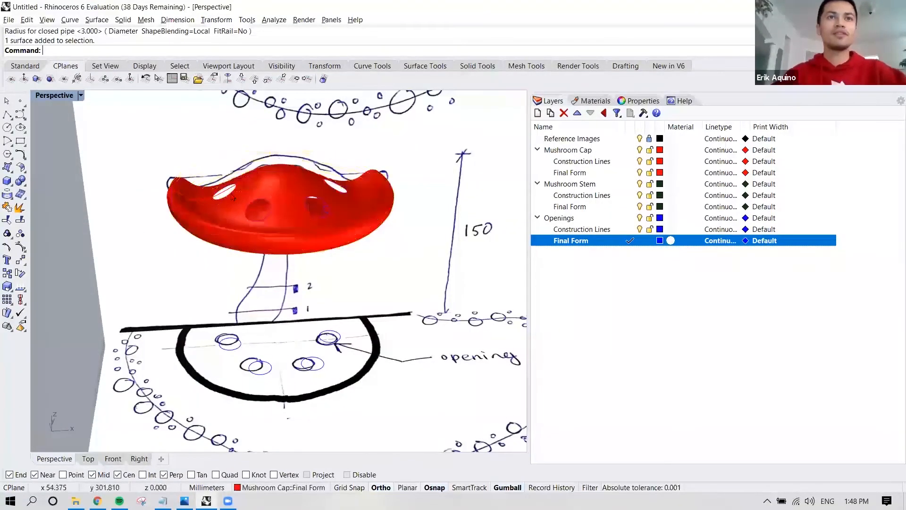
# - Create closed pipes with a 1 mm radius along the edge curves of all six openings in the mushroom cap
pyautogui.scroll(4, 233, 194)
pyautogui.click(232, 191)
pyautogui.click(268, 220)
pyautogui.keyDown('shift'); pyautogui.click(284, 201); pyautogui.keyUp('shift')
pyautogui.click(315, 227)
pyautogui.keyDown('shift'); pyautogui.click(358, 201); pyautogui.keyUp('shift')
pyautogui.click(415, 223)
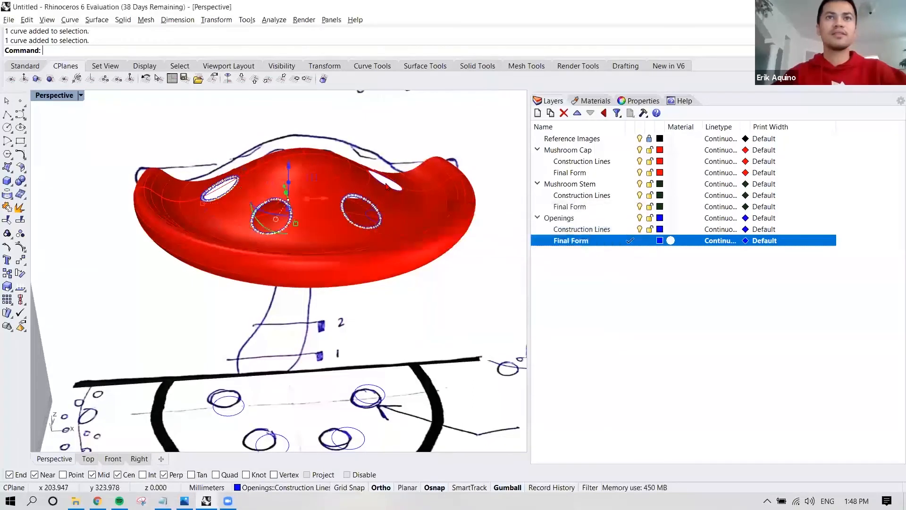
pyautogui.keyDown('shift'); pyautogui.click(386, 186); pyautogui.keyUp('shift')
pyautogui.click(417, 214)
pyautogui.moveTo(330, 186); pyautogui.dragTo(259, 241, button='right')
pyautogui.keyDown('shift'); pyautogui.click(258, 241); pyautogui.keyUp('shift')
pyautogui.click(288, 276)
pyautogui.keyDown('shift'); pyautogui.click(250, 204); pyautogui.keyUp('shift')
pyautogui.click(285, 229)
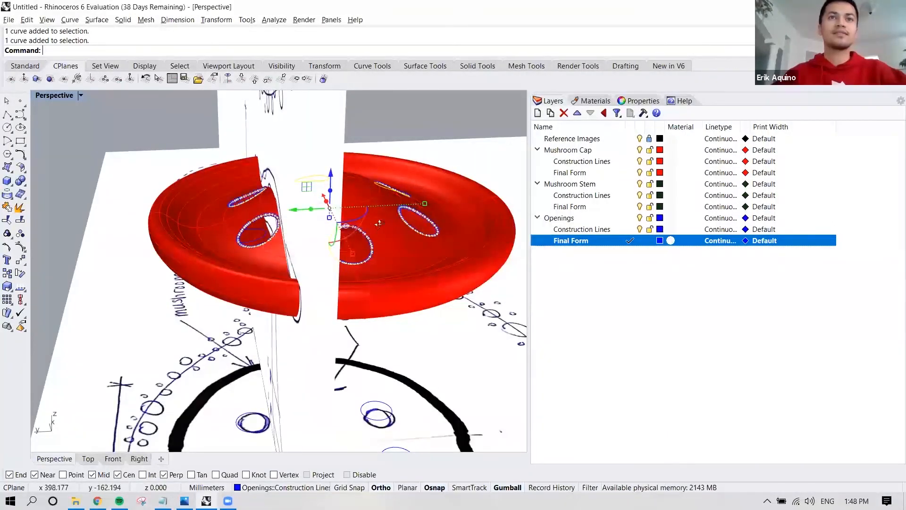
pyautogui.moveTo(325, 196); pyautogui.dragTo(226, 189, button='right')
pyautogui.keyDown('shift'); pyautogui.moveTo(307, 226); pyautogui.dragTo(350, 185, button='right'); pyautogui.keyUp('shift')
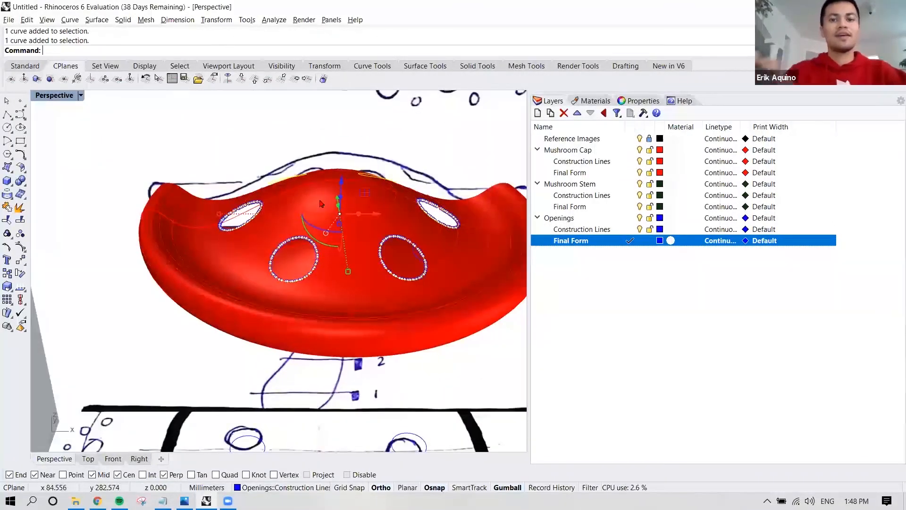
pyautogui.write('Pipe')
pyautogui.press('Return')
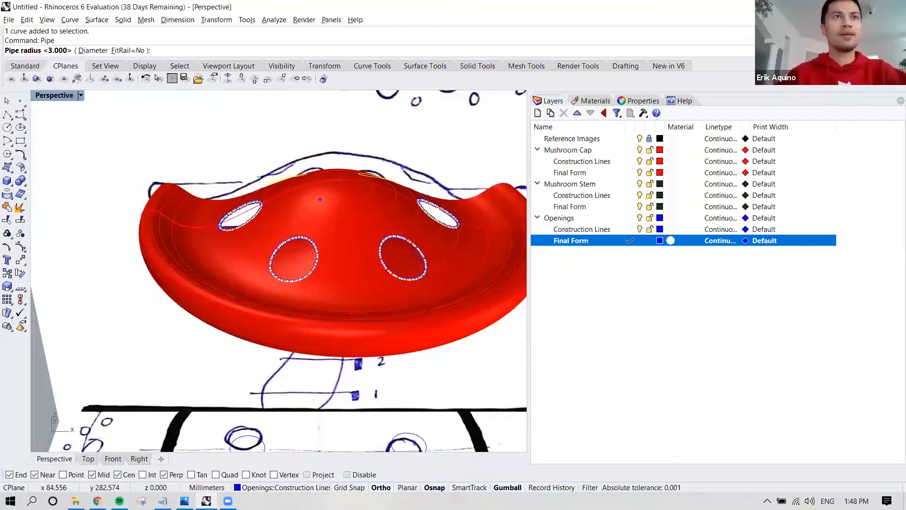
pyautogui.write('1')
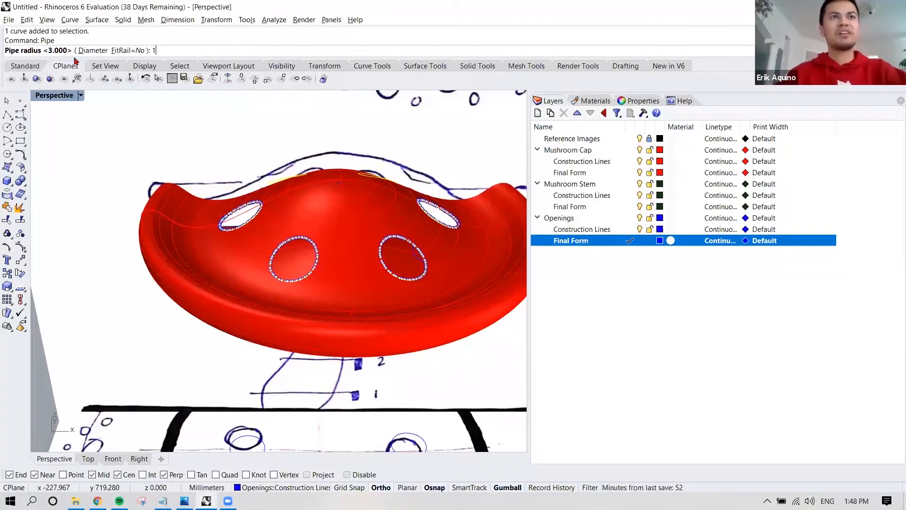
pyautogui.press('Return')
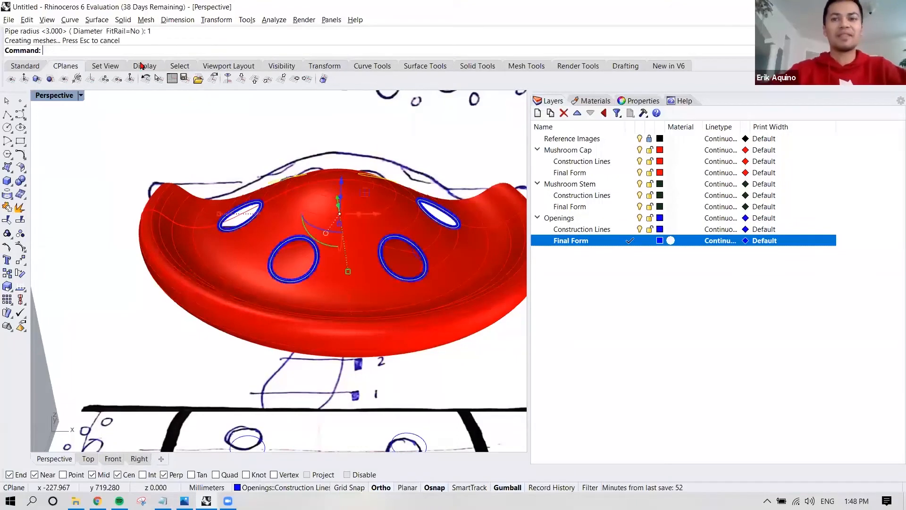
# - Examine the cap with its piped opening rims against the reference sketches and the Sketch - Mushroom Exercise.jpg image in Photos
pyautogui.moveTo(273, 261)
pyautogui.mouseDown(button='right')
pyautogui.moveTo(376, 281)
pyautogui.moveTo(406, 267)
pyautogui.moveTo(274, 259)
pyautogui.mouseUp(button='right')
pyautogui.scroll(-4, 356, 217)
pyautogui.moveTo(356, 217)
pyautogui.keyDown('shift'); pyautogui.mouseDown(button='right')
pyautogui.moveTo(295, 232)
pyautogui.moveTo(300, 218)
pyautogui.mouseUp(button='right'); pyautogui.keyUp('shift')
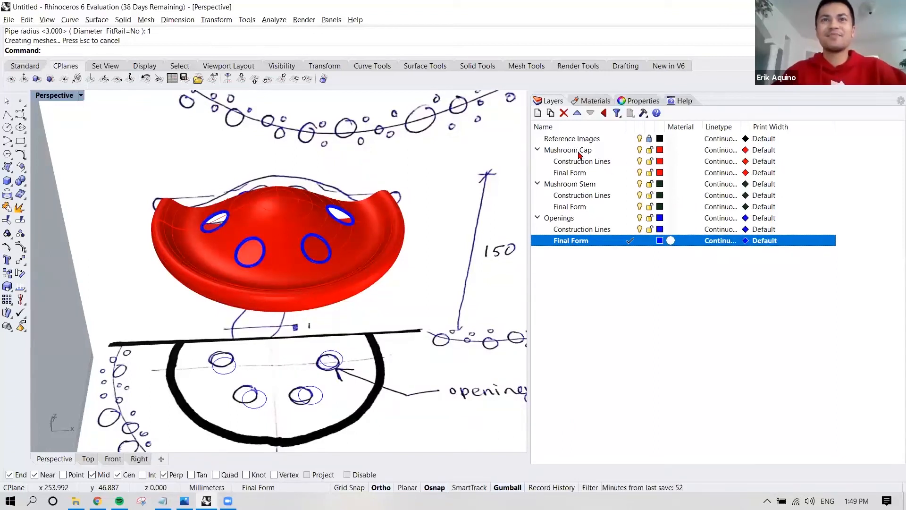
pyautogui.scroll(-5, 349, 221)
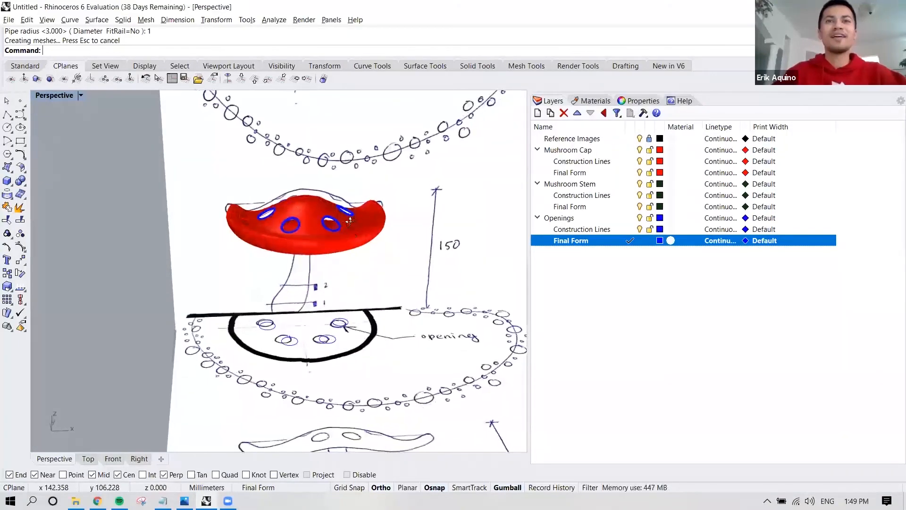
pyautogui.moveTo(350, 221); pyautogui.dragTo(333, 184, button='right')
pyautogui.scroll(-2, 218, 196)
pyautogui.moveTo(218, 196); pyautogui.dragTo(200, 217, button='right')
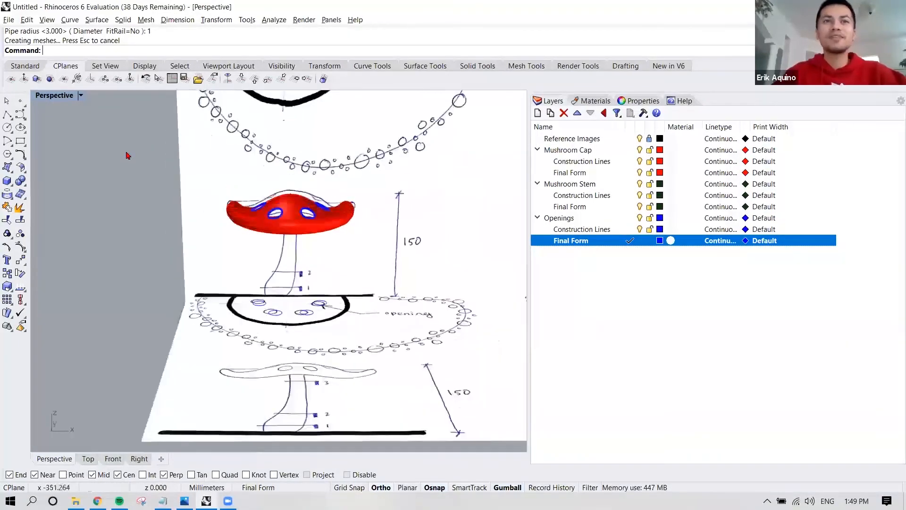
pyautogui.moveTo(294, 216); pyautogui.dragTo(282, 288, button='right')
pyautogui.scroll(4, 283, 251)
pyautogui.scroll(2, 285, 290)
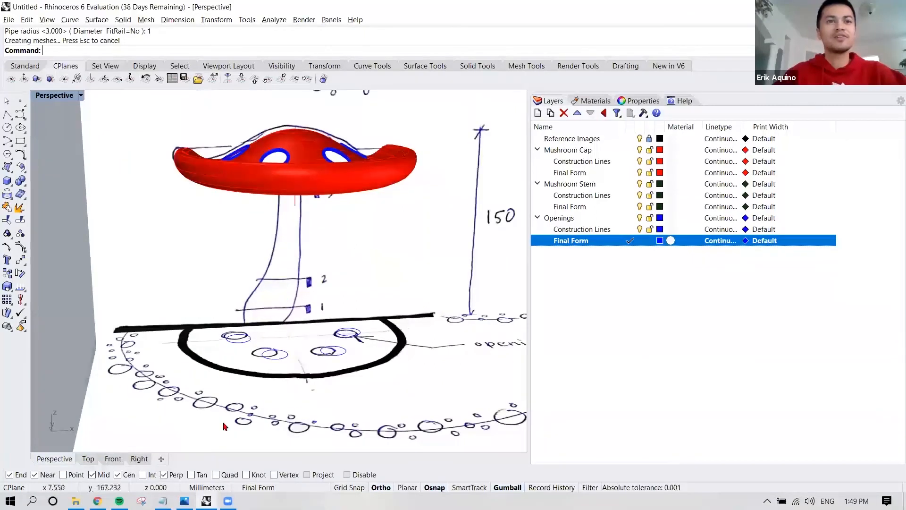
pyautogui.click(184, 500)
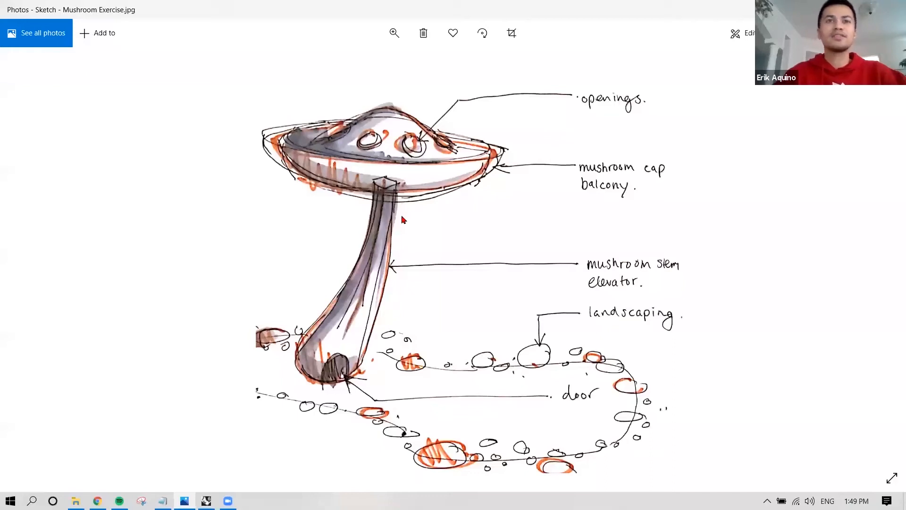
pyautogui.hotkey('alt', 'Tab')
# - Examine the numbered stem section circles 1, 2 and 3 in the plan sketch and their matching levels in the elevation sketch
pyautogui.moveTo(384, 251)
pyautogui.mouseDown(button='right')
pyautogui.moveTo(319, 260)
pyautogui.moveTo(384, 313)
pyautogui.mouseUp(button='right')
pyautogui.scroll(-4, 361, 256)
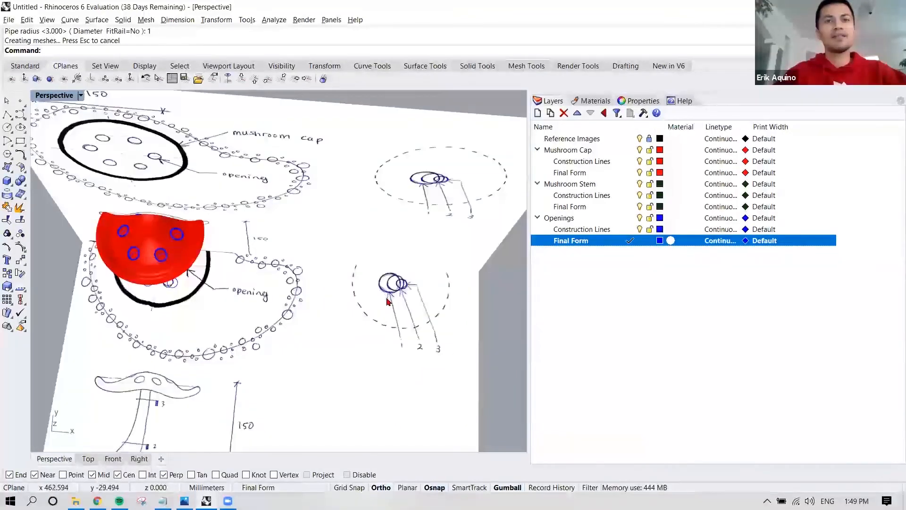
pyautogui.scroll(5, 387, 301)
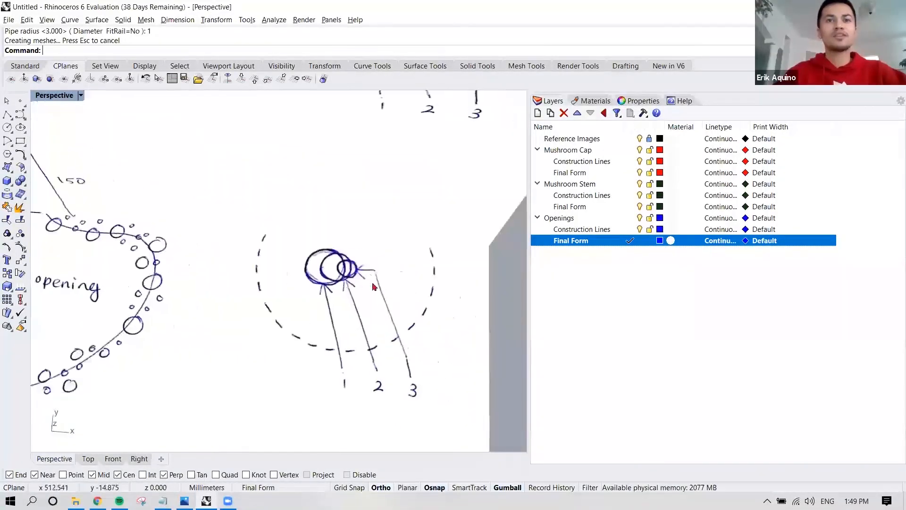
pyautogui.scroll(1, 342, 259)
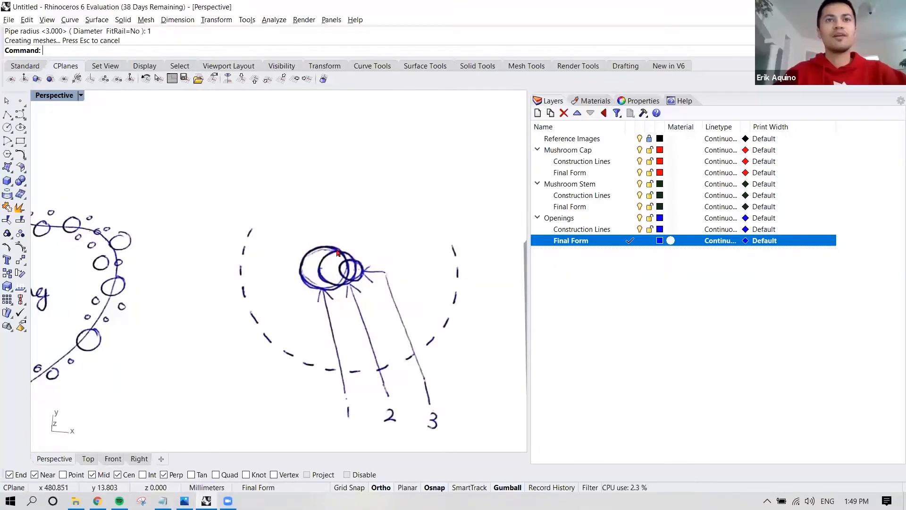
pyautogui.scroll(-2, 356, 265)
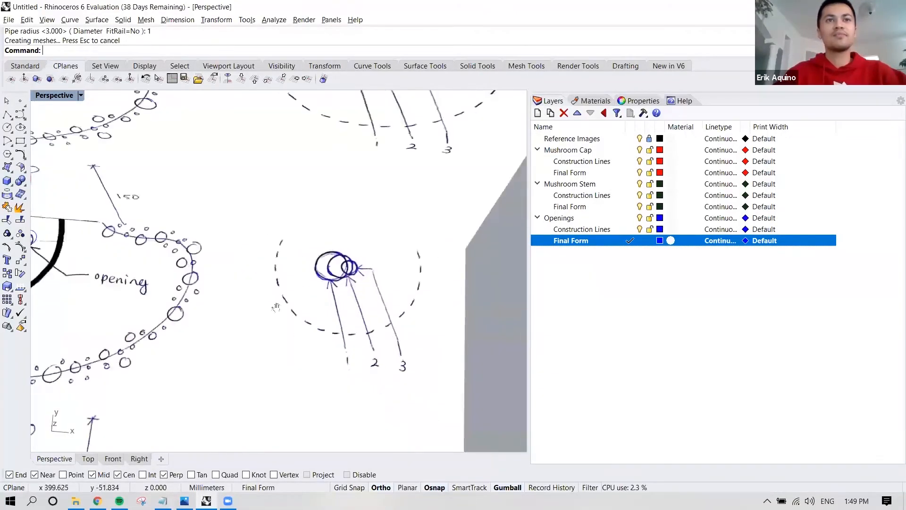
pyautogui.keyDown('shift'); pyautogui.moveTo(276, 307); pyautogui.dragTo(376, 302, button='right'); pyautogui.keyUp('shift')
pyautogui.scroll(-2, 438, 316)
pyautogui.moveTo(437, 349); pyautogui.dragTo(456, 326, button='right')
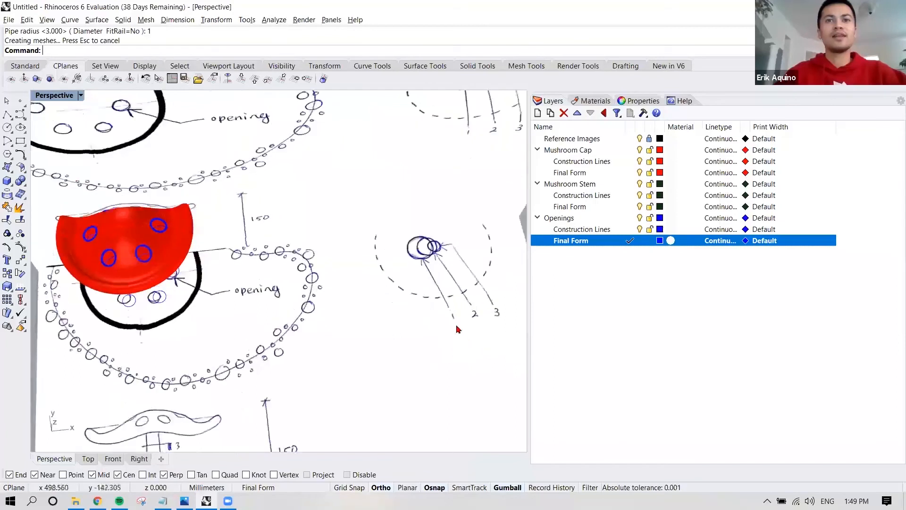
pyautogui.keyDown('shift'); pyautogui.moveTo(373, 318); pyautogui.dragTo(293, 175, button='right'); pyautogui.keyUp('shift')
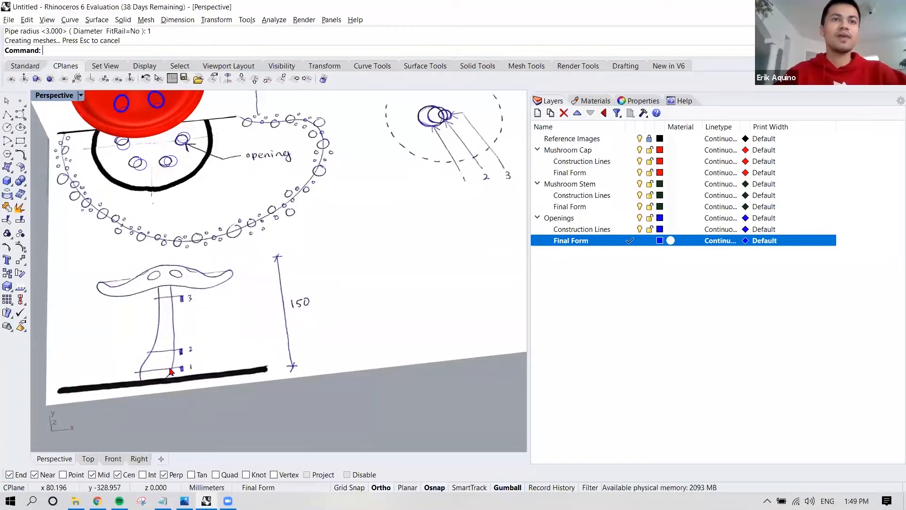
pyautogui.keyDown('shift'); pyautogui.moveTo(377, 180); pyautogui.dragTo(359, 210, button='right'); pyautogui.keyUp('shift')
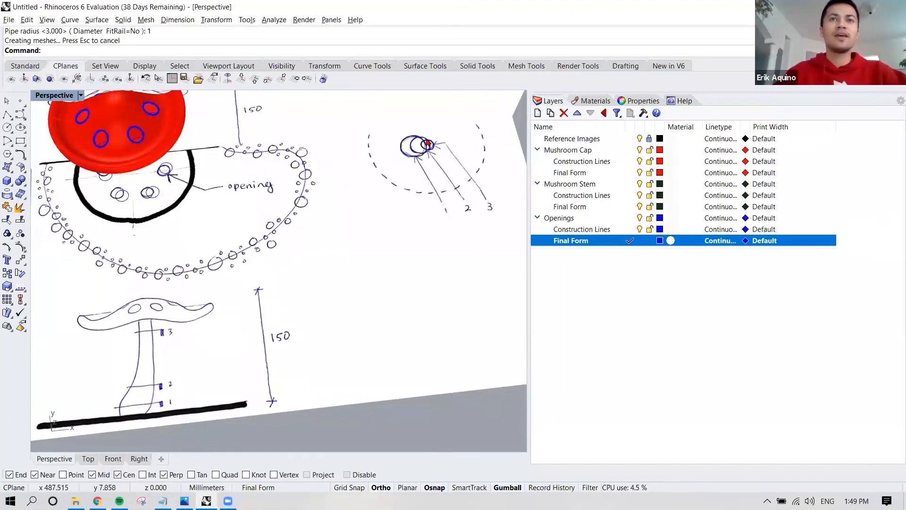
pyautogui.keyDown('shift'); pyautogui.moveTo(176, 422); pyautogui.dragTo(226, 396, button='right'); pyautogui.keyUp('shift')
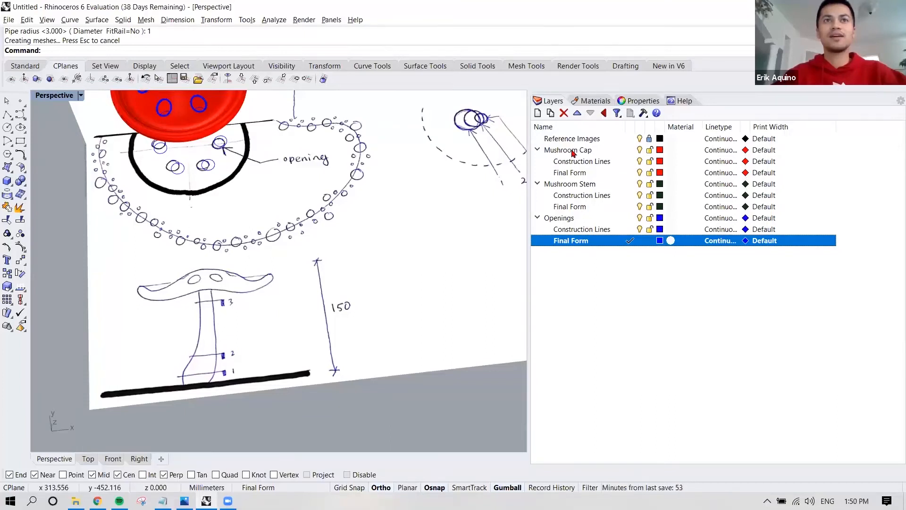
# - Select the cap, one front rim pipe and a neighbouring opening curve together, and remove each one from the selection
pyautogui.moveTo(246, 232); pyautogui.dragTo(350, 273, button='right')
pyautogui.scroll(5, 349, 272)
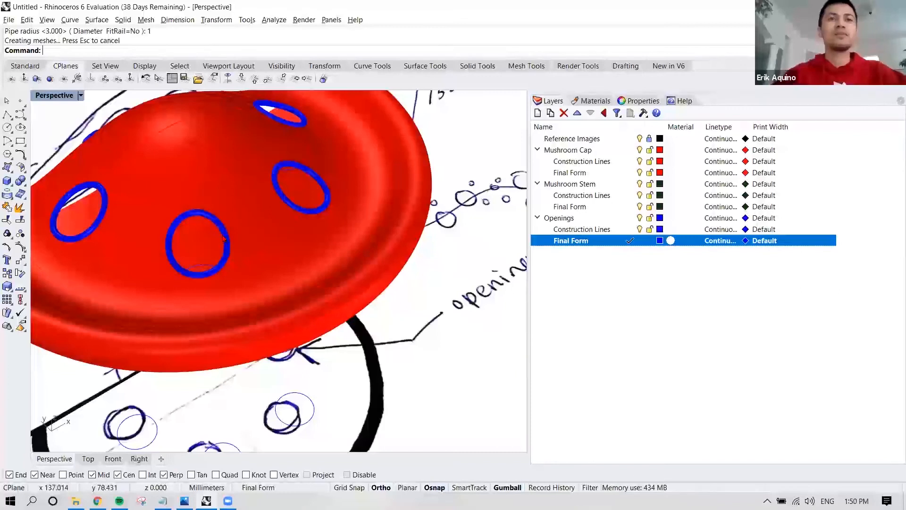
pyautogui.click(246, 227)
pyautogui.keyDown('shift'); pyautogui.click(306, 209); pyautogui.keyUp('shift')
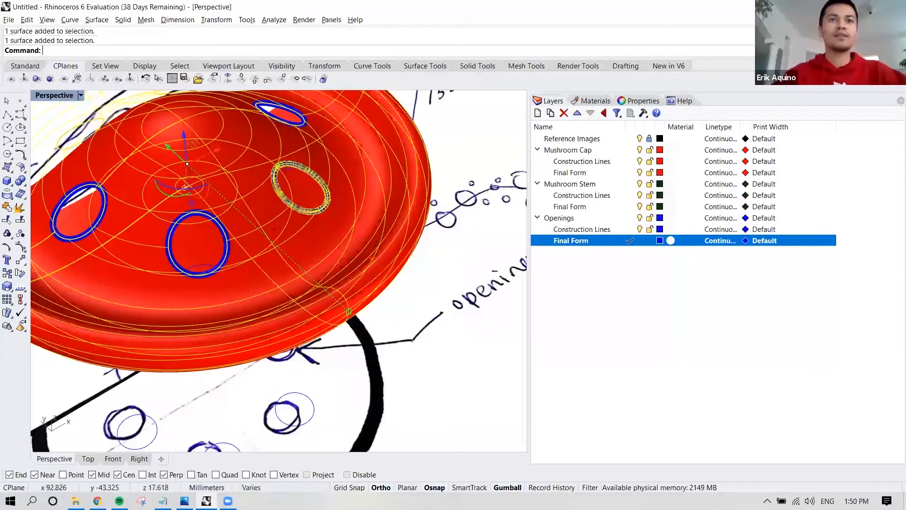
pyautogui.click(246, 263)
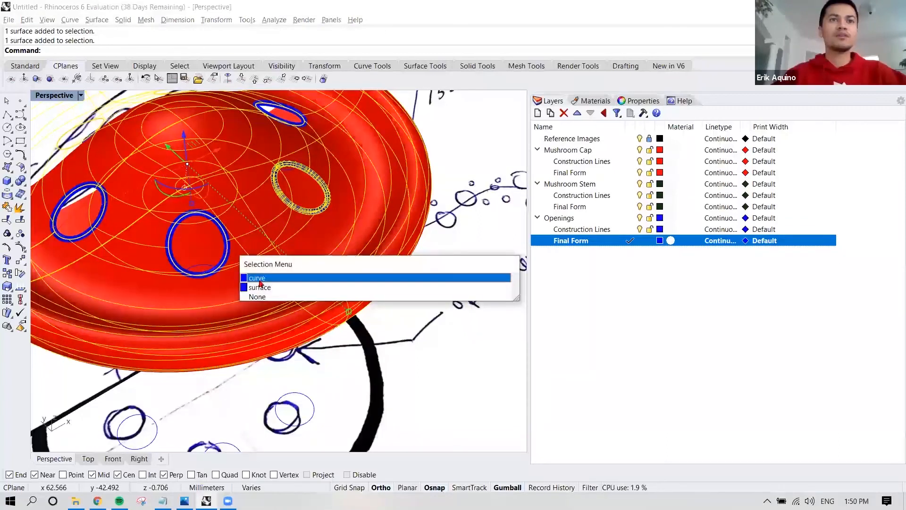
pyautogui.click(260, 278)
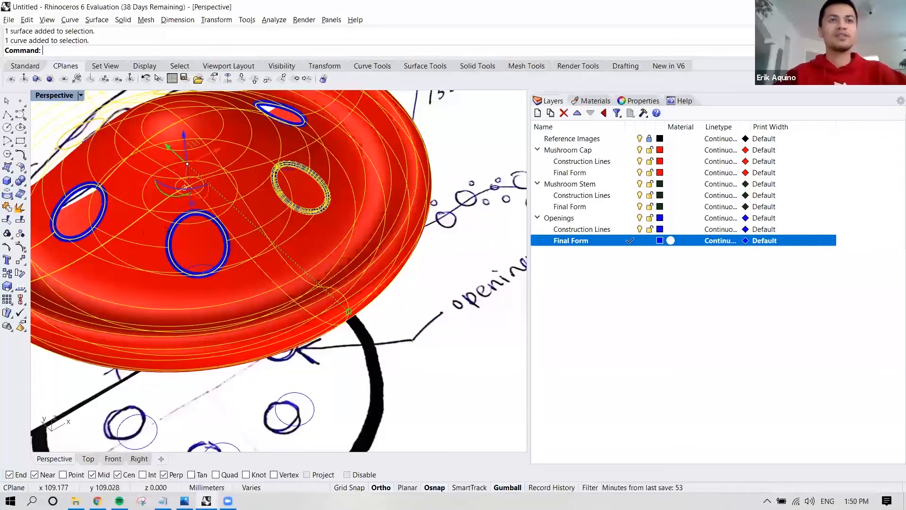
pyautogui.keyDown('ctrl'); pyautogui.click(236, 183); pyautogui.keyUp('ctrl')
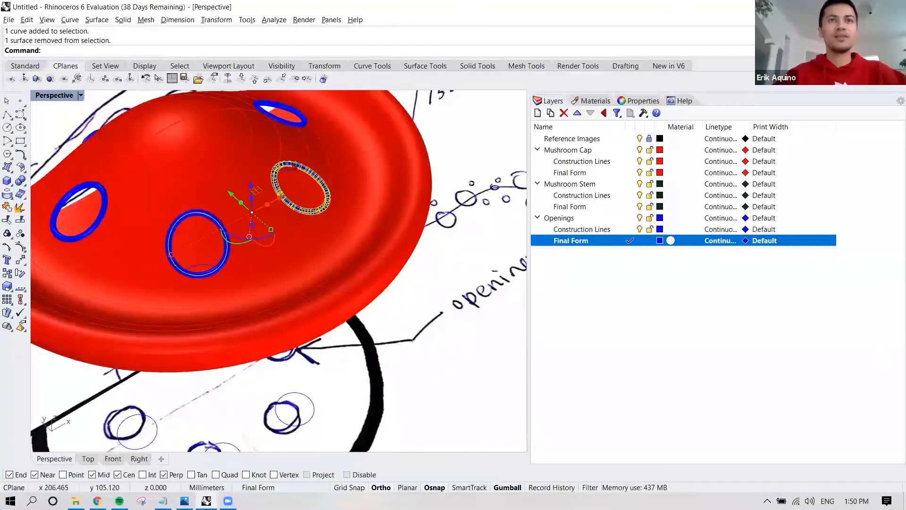
pyautogui.keyDown('ctrl'); pyautogui.click(294, 165); pyautogui.keyUp('ctrl')
pyautogui.keyDown('ctrl'); pyautogui.click(219, 222); pyautogui.keyUp('ctrl')
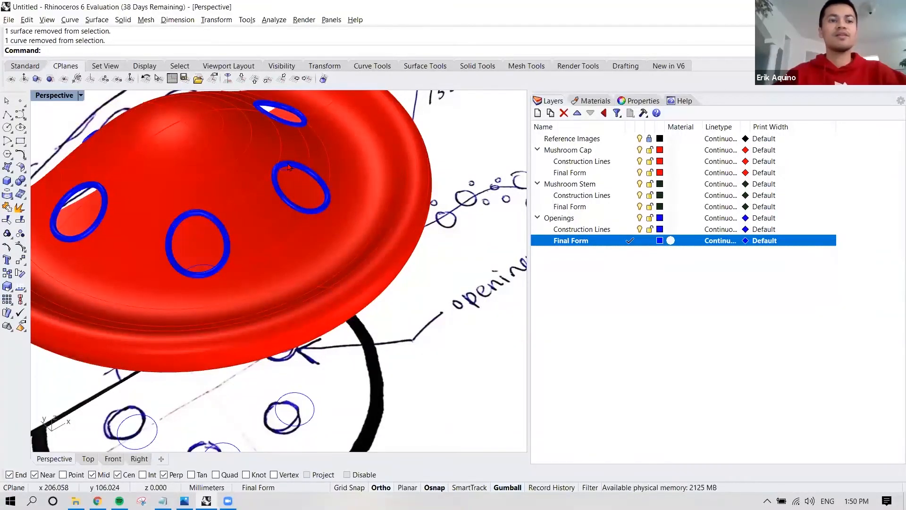
# - Build a selection of the cap, the two front rim pipes and two more opening curves, and clear it
pyautogui.keyDown('shift'); pyautogui.click(237, 166); pyautogui.keyUp('shift')
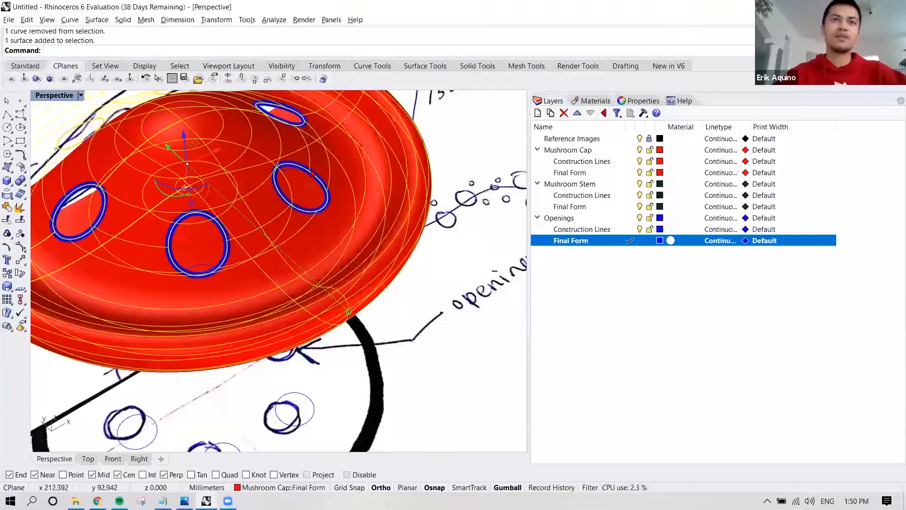
pyautogui.keyDown('shift'); pyautogui.click(293, 165); pyautogui.keyUp('shift')
pyautogui.keyDown('shift'); pyautogui.click(221, 222); pyautogui.keyUp('shift')
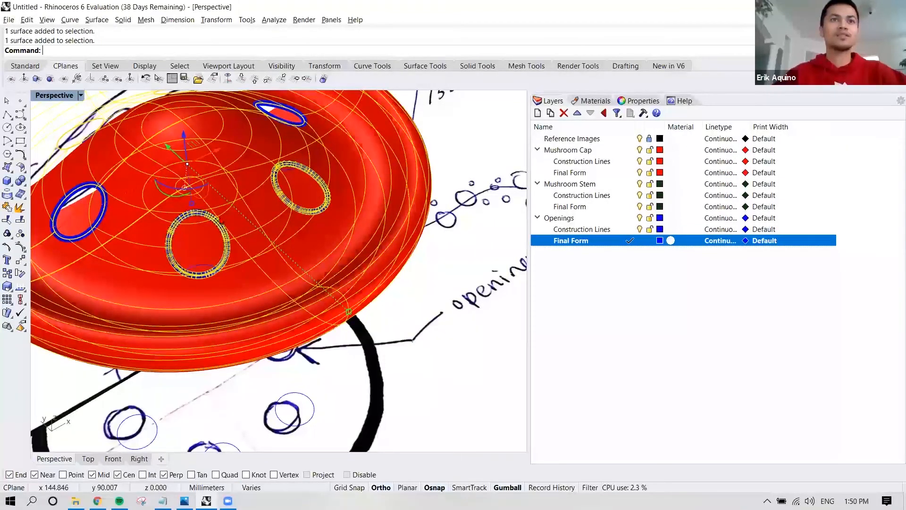
pyautogui.keyDown('shift'); pyautogui.click(105, 205); pyautogui.keyUp('shift')
pyautogui.click(149, 229)
pyautogui.keyDown('shift'); pyautogui.click(302, 128); pyautogui.keyUp('shift')
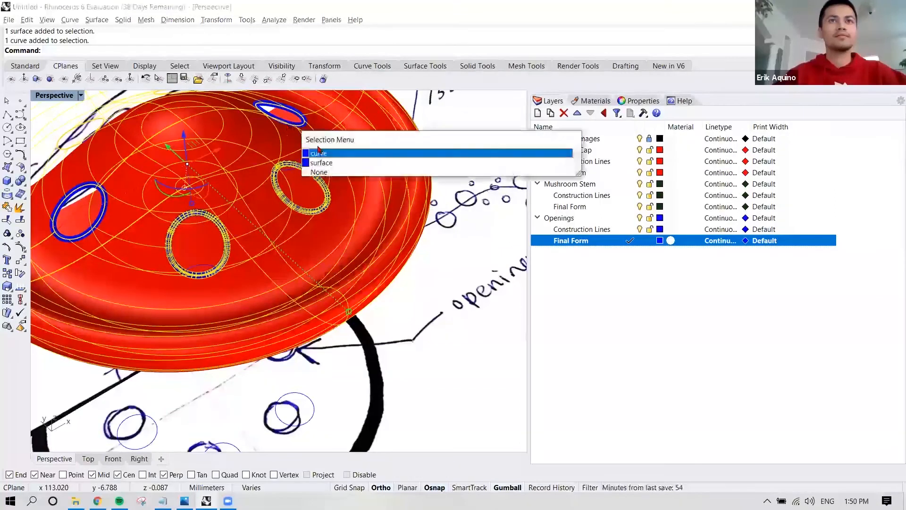
pyautogui.click(313, 148)
pyautogui.scroll(-3, 340, 266)
pyautogui.press('Escape')
# - Unlock the Reference Images layer and select the horizontal plan sketch picture
pyautogui.scroll(-5, 340, 266)
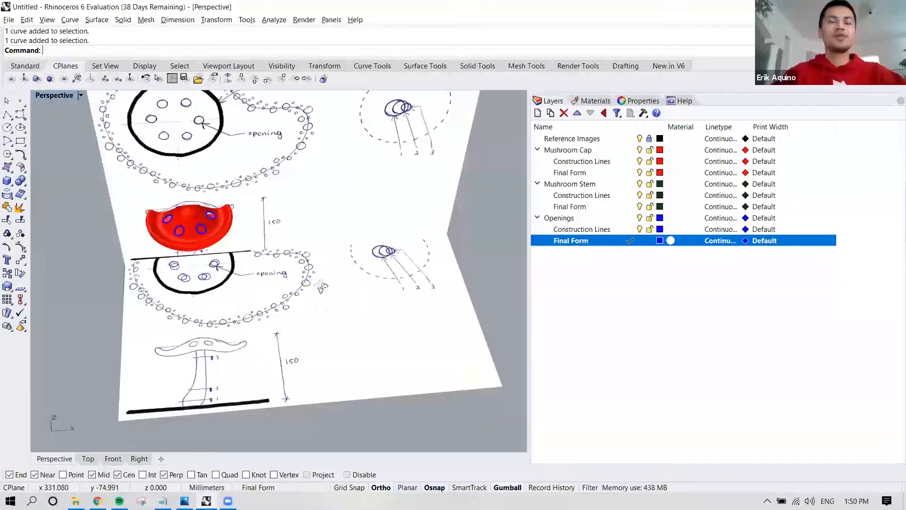
pyautogui.moveTo(322, 286); pyautogui.dragTo(372, 265, button='right')
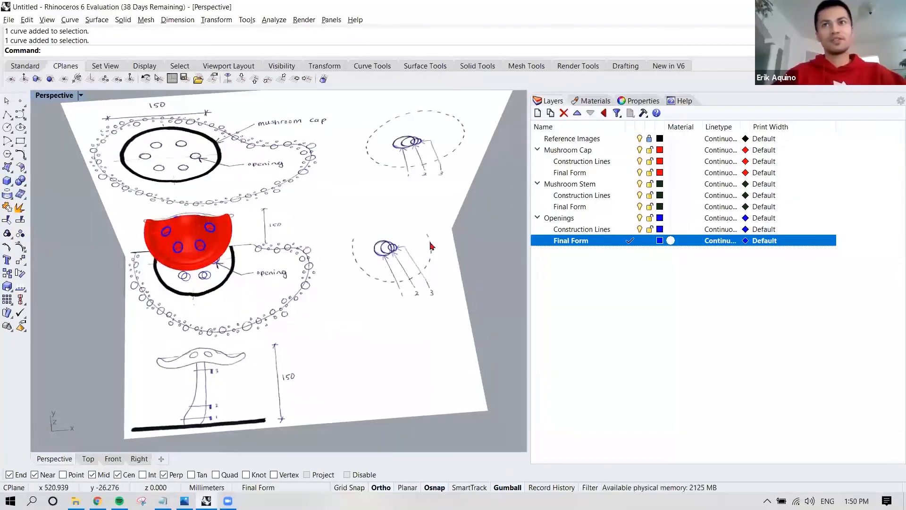
pyautogui.click(649, 139)
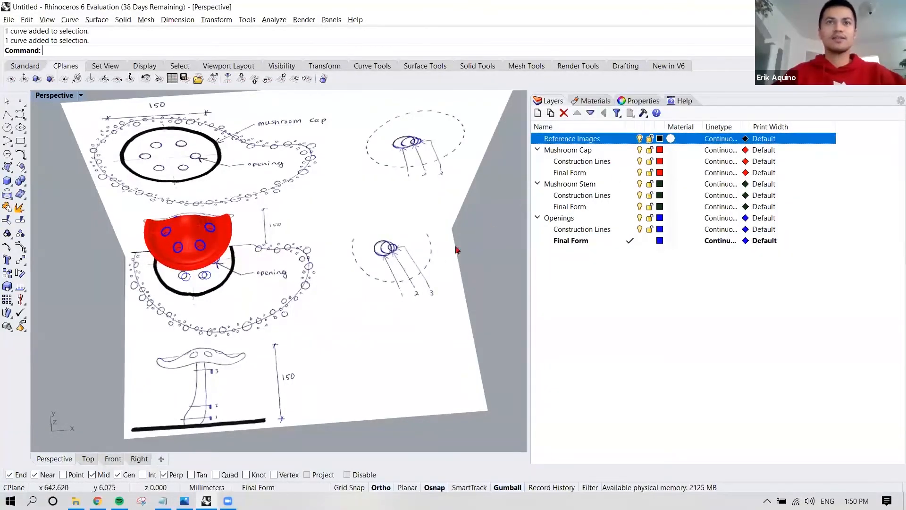
pyautogui.click(443, 260)
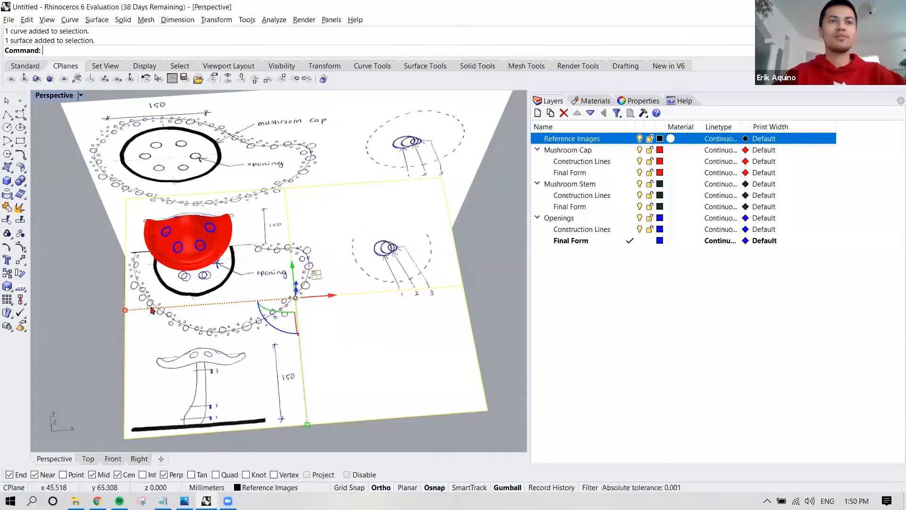
# - In the top view, move the plan sketch along the X axis until its dashed stem-section circle underlies the cap, and lock the Reference Images layer
pyautogui.click(96, 458)
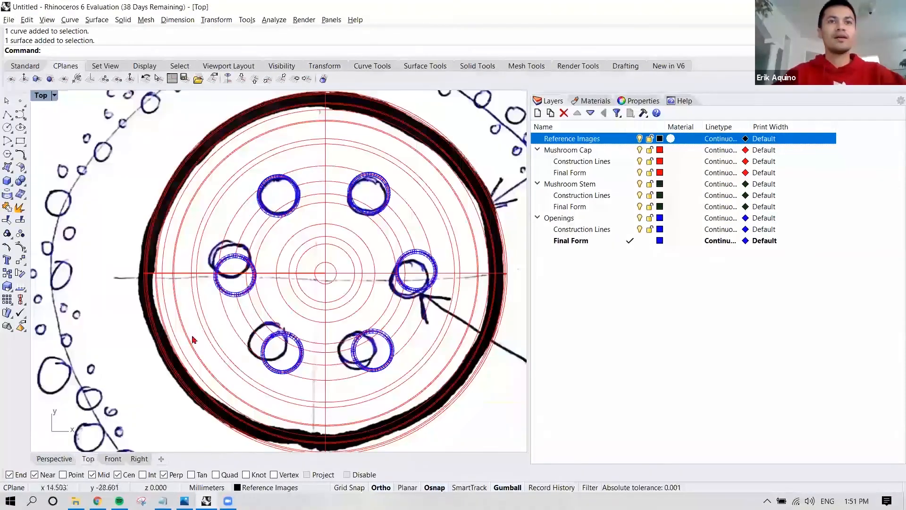
pyautogui.scroll(-10, 194, 339)
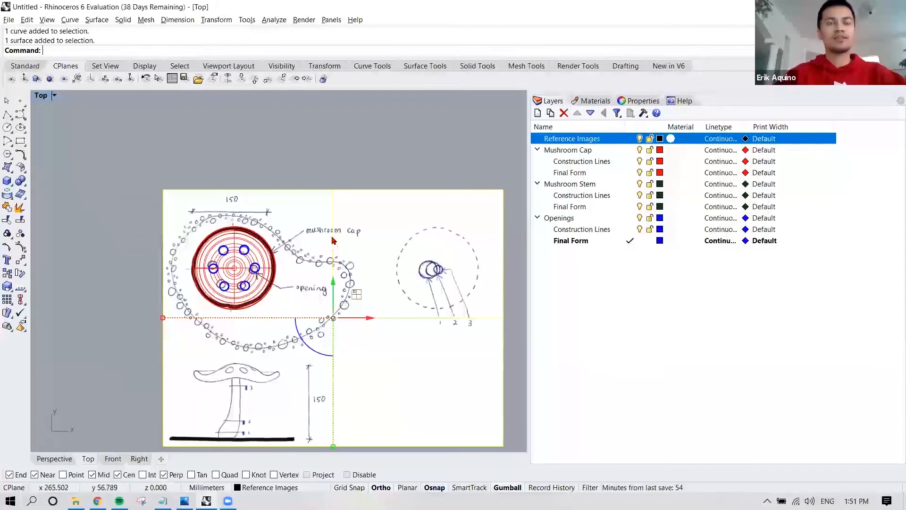
pyautogui.moveTo(331, 220); pyautogui.dragTo(303, 190, button='right')
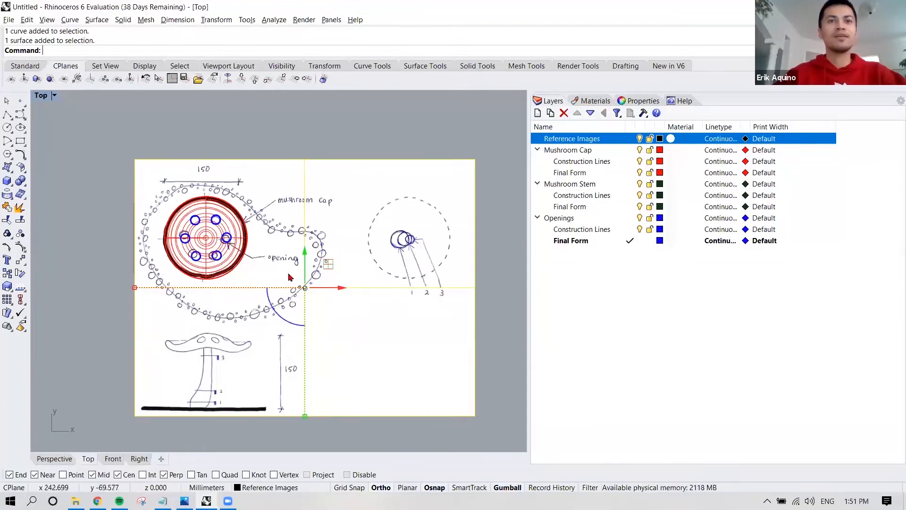
pyautogui.scroll(2, 347, 288)
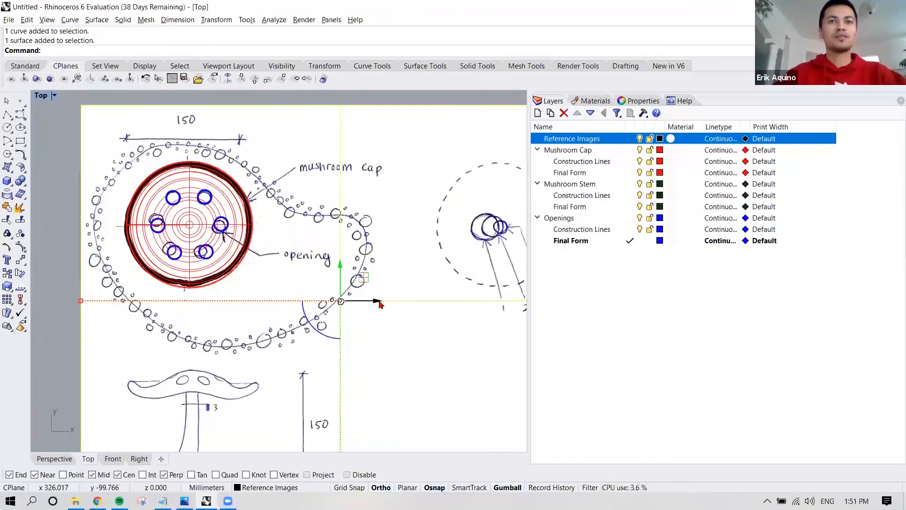
pyautogui.moveTo(379, 303); pyautogui.dragTo(67, 309)
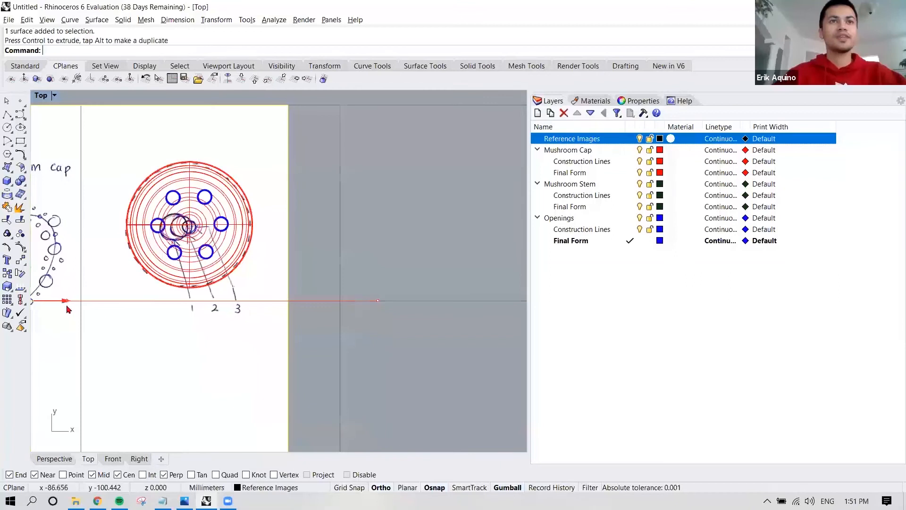
pyautogui.moveTo(261, 281); pyautogui.dragTo(357, 292, button='right')
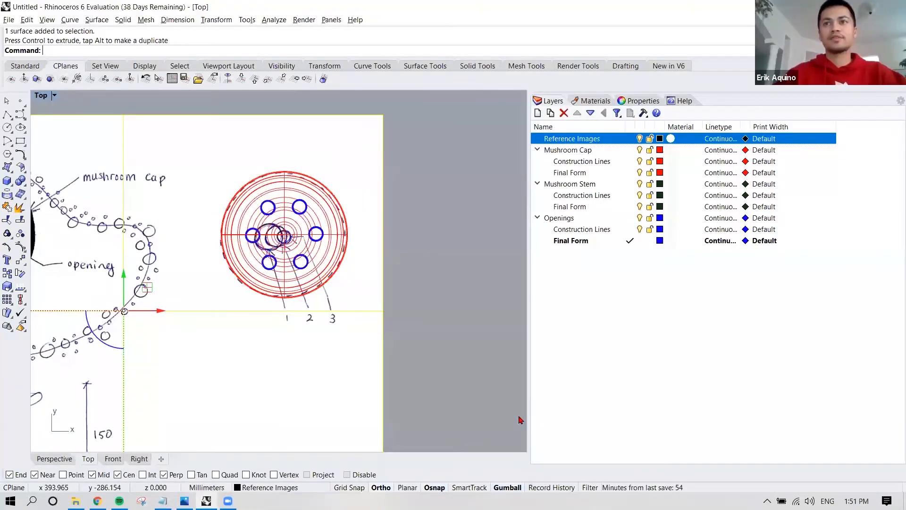
pyautogui.moveTo(295, 274); pyautogui.dragTo(404, 283, button='right')
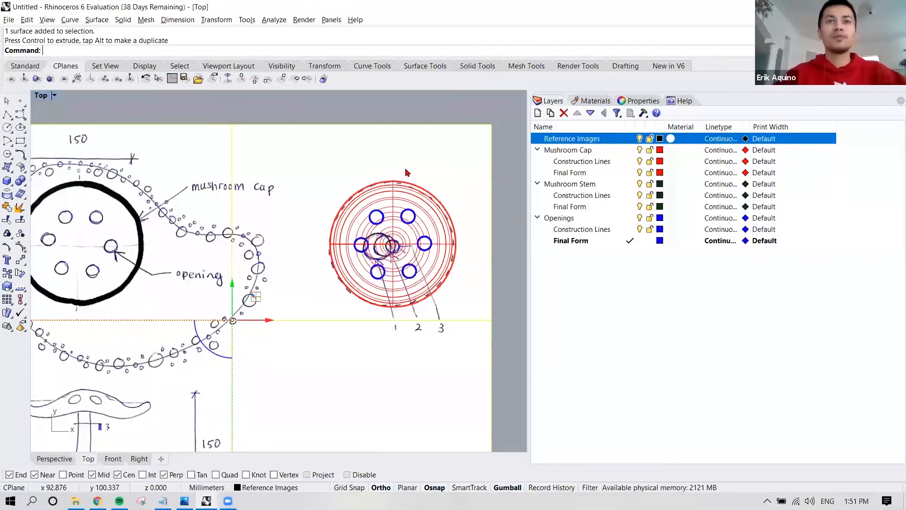
pyautogui.moveTo(406, 173); pyautogui.dragTo(388, 177, button='right')
pyautogui.click(649, 138)
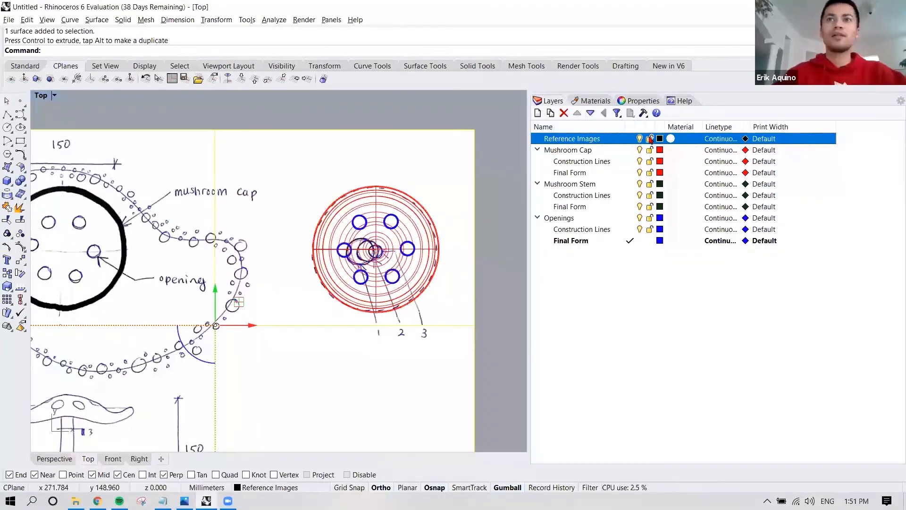
# - Select the cap and opening geometry above the plan sketch as a group in the top view, twice, clearing the selection each time
pyautogui.moveTo(451, 161); pyautogui.dragTo(290, 357)
pyautogui.click(321, 185)
pyautogui.moveTo(283, 170)
pyautogui.mouseDown()
pyautogui.moveTo(500, 344)
pyautogui.moveTo(483, 346)
pyautogui.mouseUp()
pyautogui.click(483, 270)
# - Make the Mushroom Stem's Construction Lines layer current and hide the Mushroom Cap and Openings layers
pyautogui.scroll(4, 468, 264)
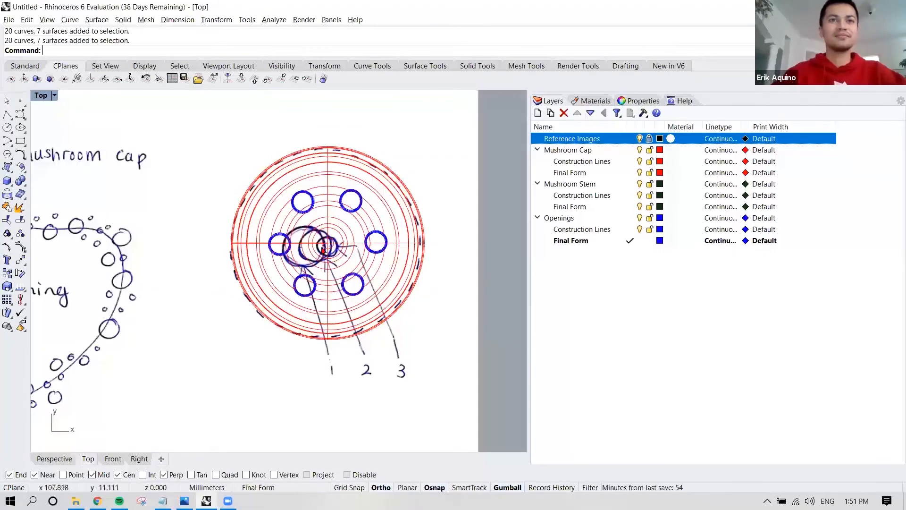
pyautogui.scroll(4, 323, 251)
pyautogui.scroll(2, 323, 251)
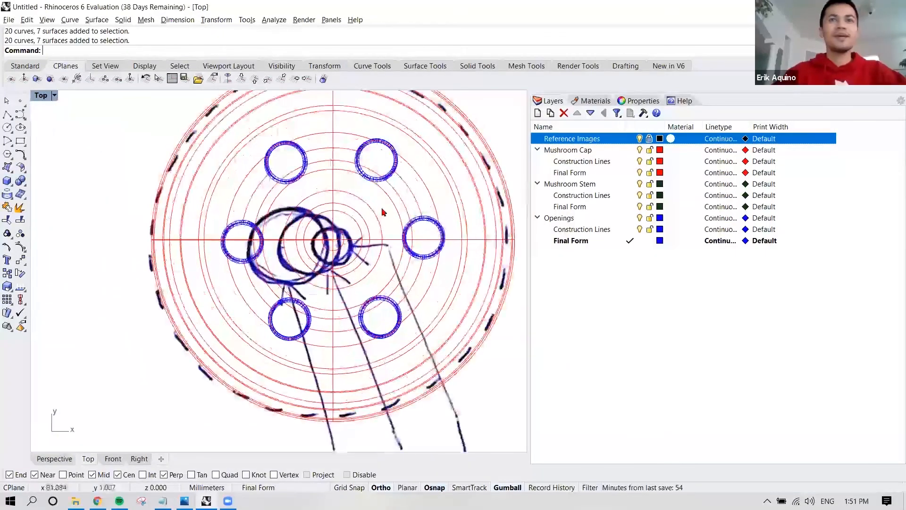
pyautogui.doubleClick(616, 197)
pyautogui.click(620, 197)
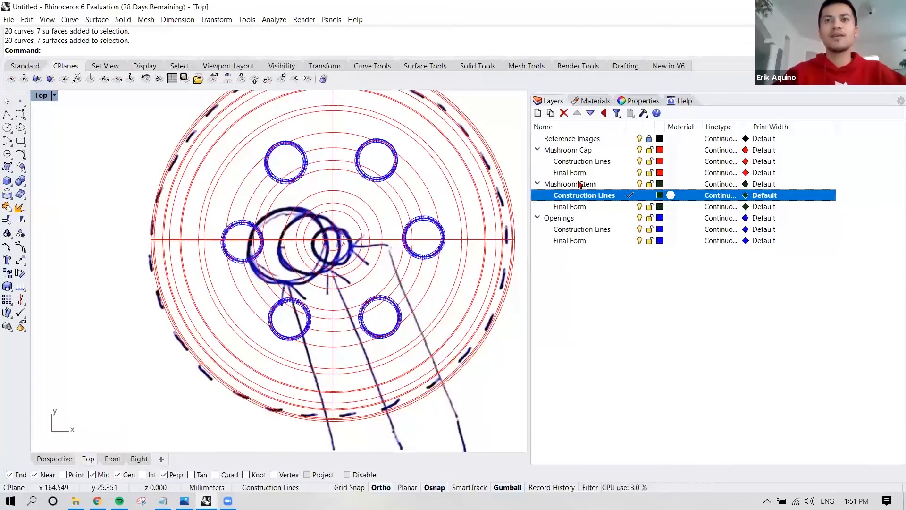
pyautogui.click(639, 151)
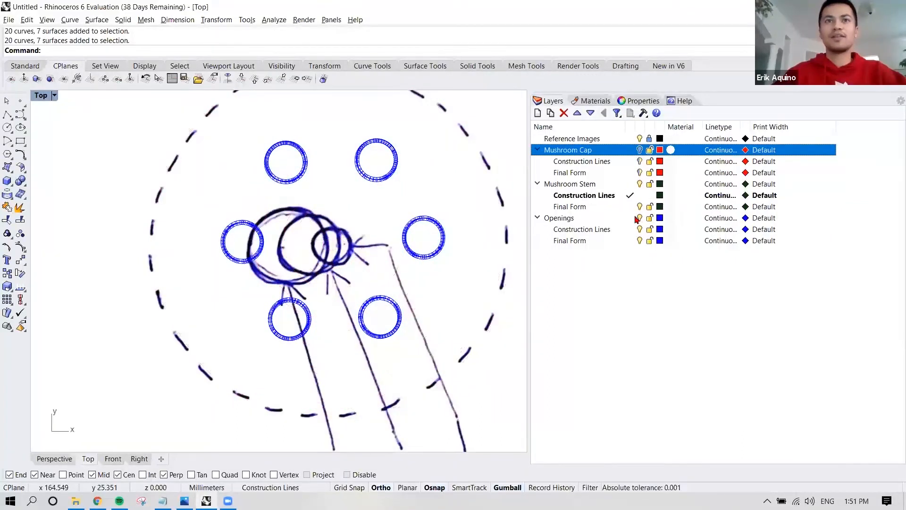
pyautogui.click(639, 218)
pyautogui.scroll(2, 374, 303)
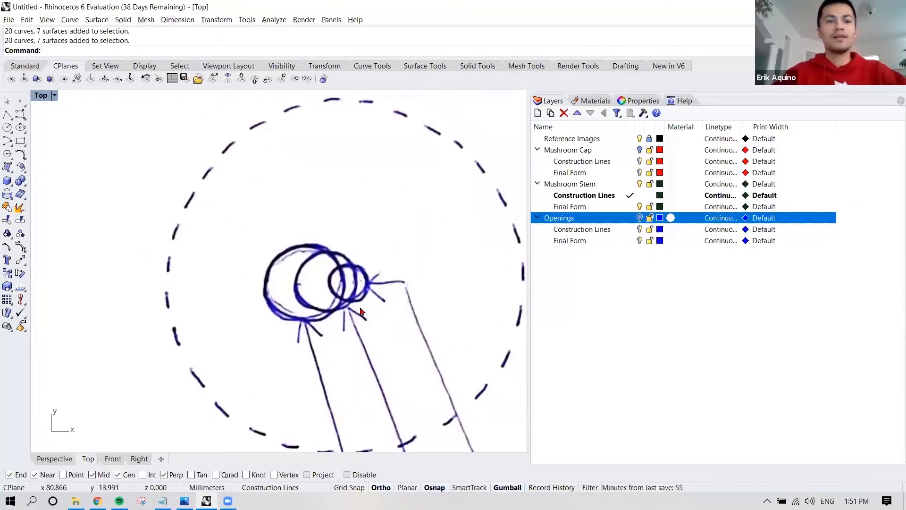
# - Draw a centre-radius circle with a radius of about 16.7 mm over stem section 1, the largest circle in the plan sketch
pyautogui.write('Cirlc')
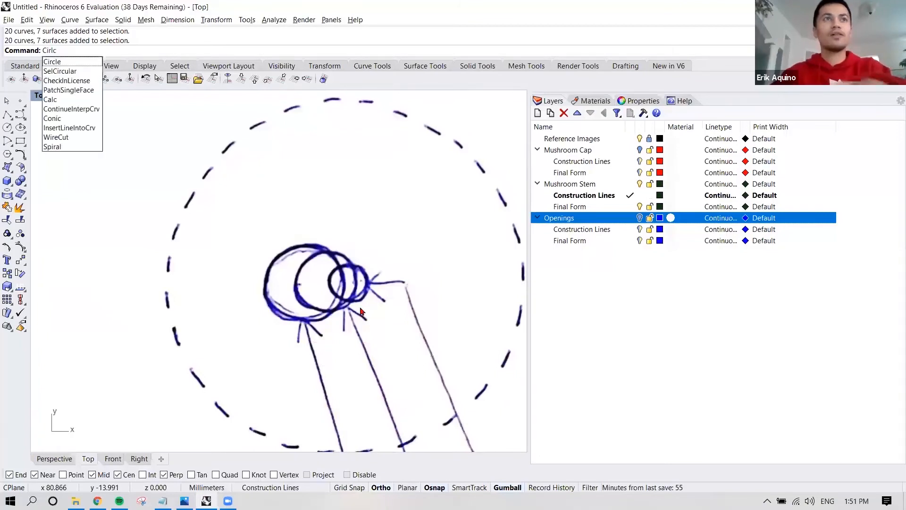
pyautogui.press('Escape')
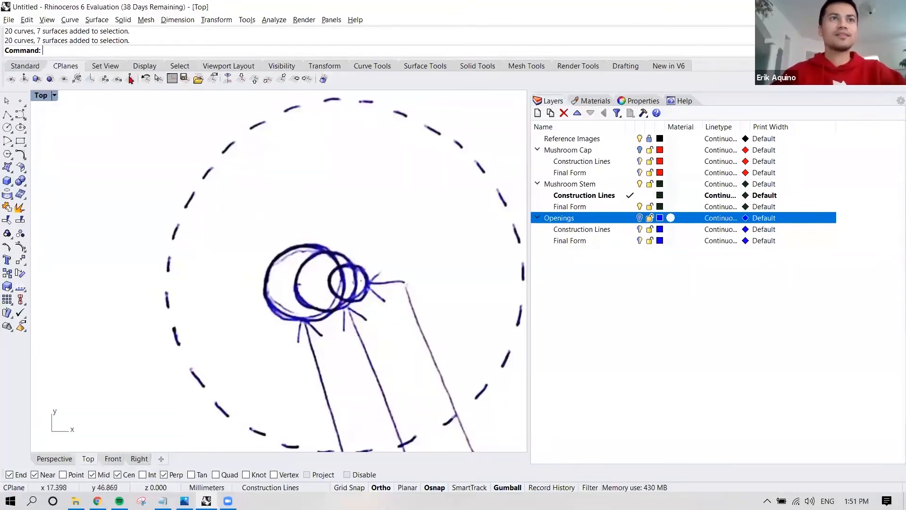
pyautogui.click(69, 20)
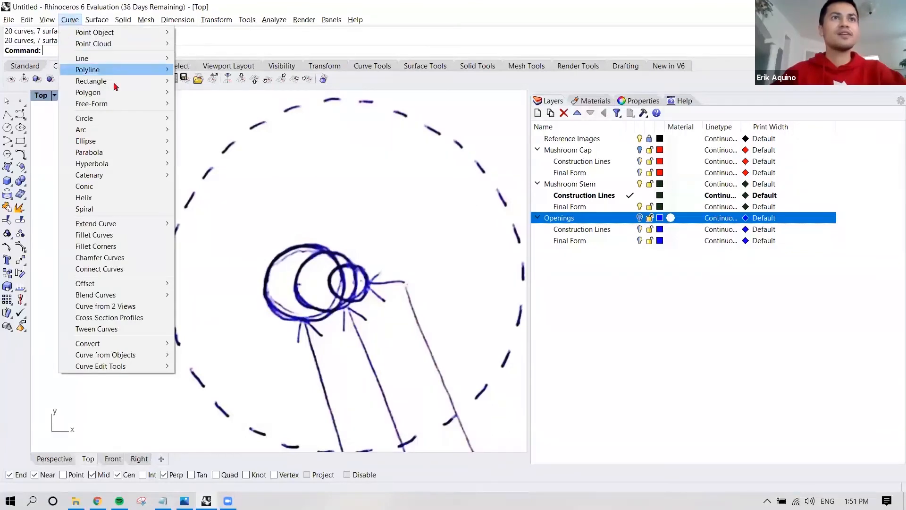
pyautogui.moveTo(154, 120)
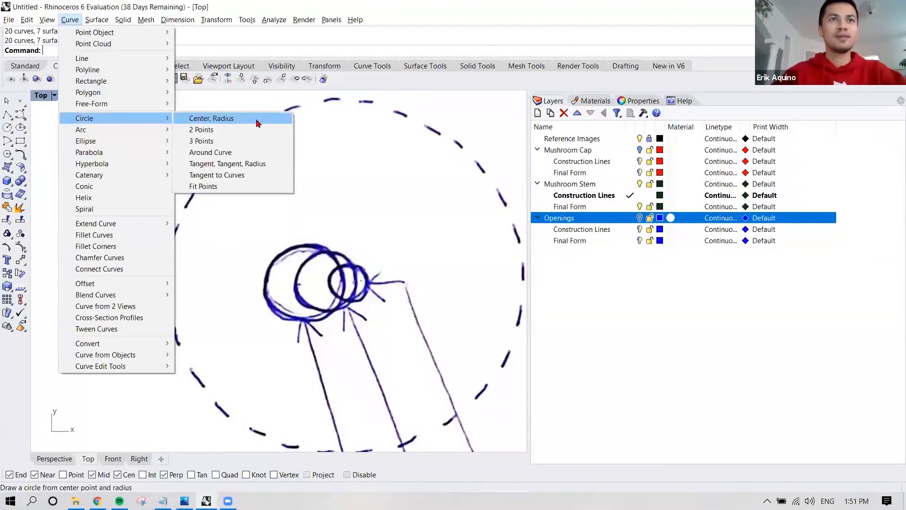
pyautogui.click(242, 123)
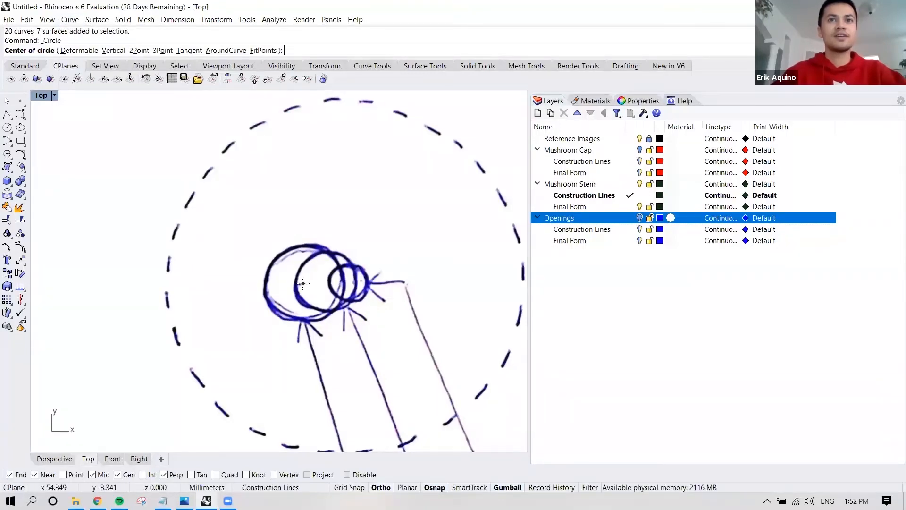
pyautogui.click(303, 283)
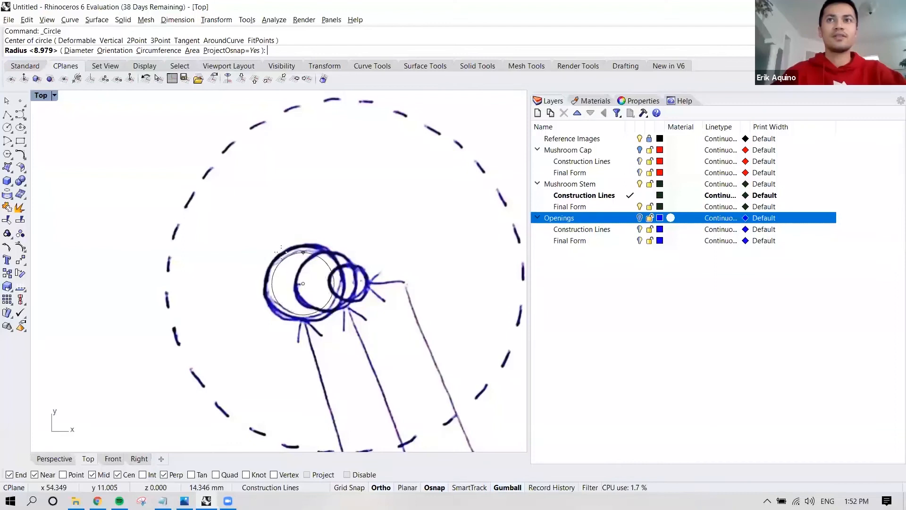
pyautogui.click(330, 257)
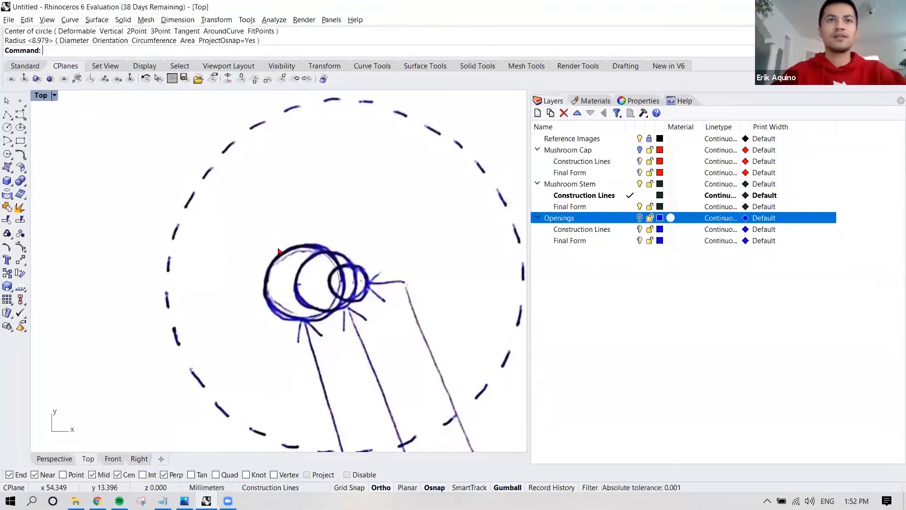
# - Draw a circle with a radius of about 14.4 mm over stem section 2, the middle circle in the plan sketch
pyautogui.scroll(3, 334, 284)
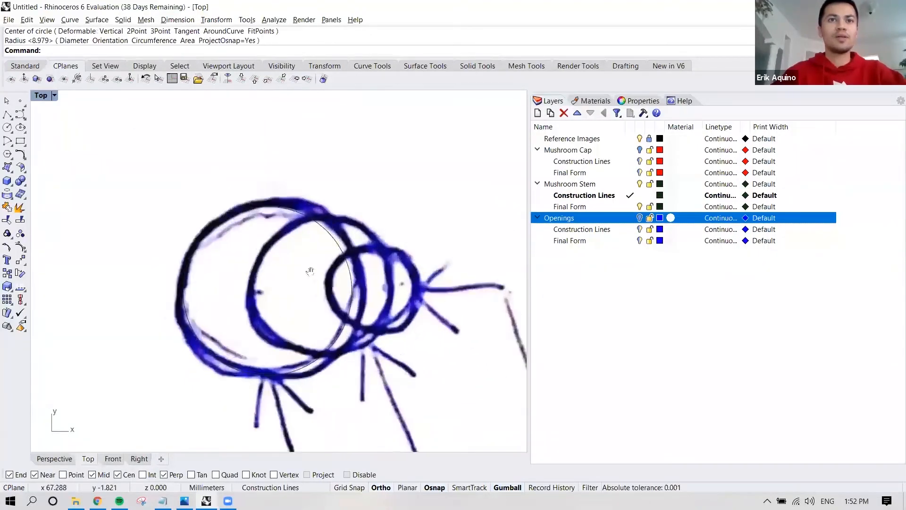
pyautogui.scroll(2, 326, 281)
pyautogui.press('Return')
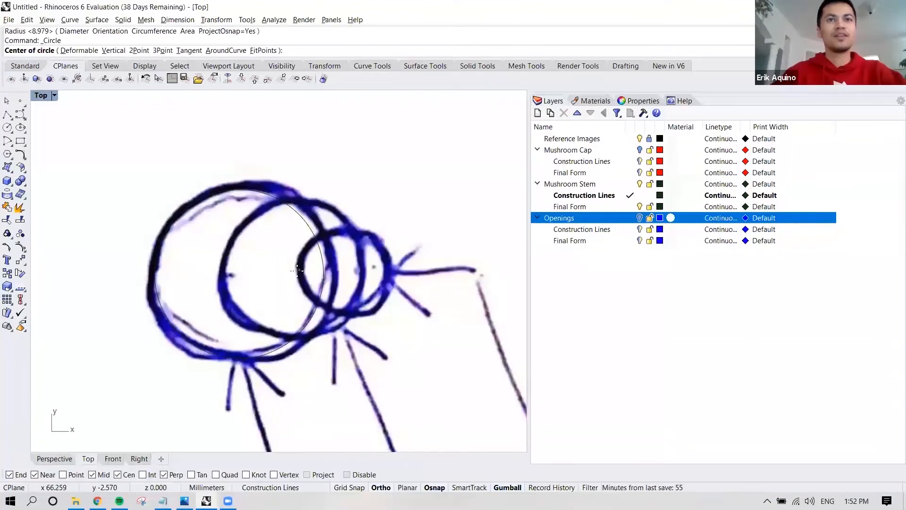
pyautogui.click(298, 270)
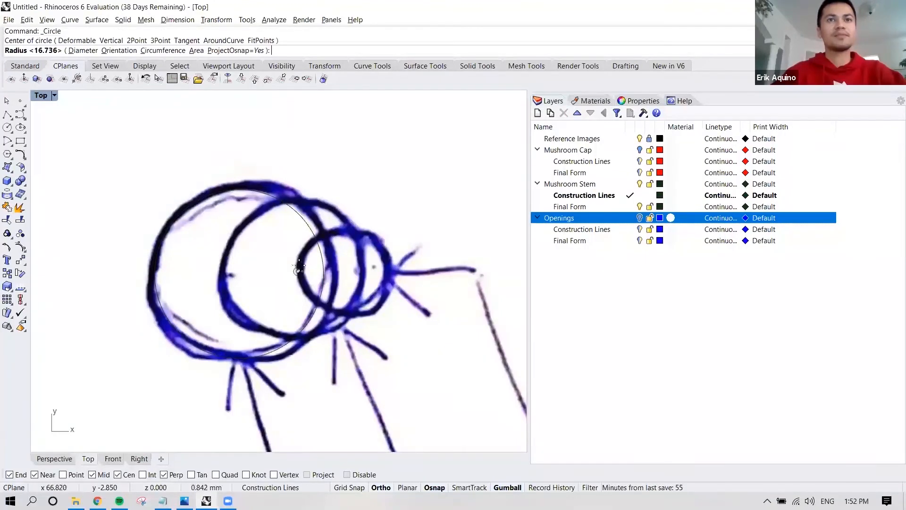
pyautogui.click(226, 243)
# - Draw a circle over stem section 3, the smallest circle in the plan sketch
pyautogui.press('Return')
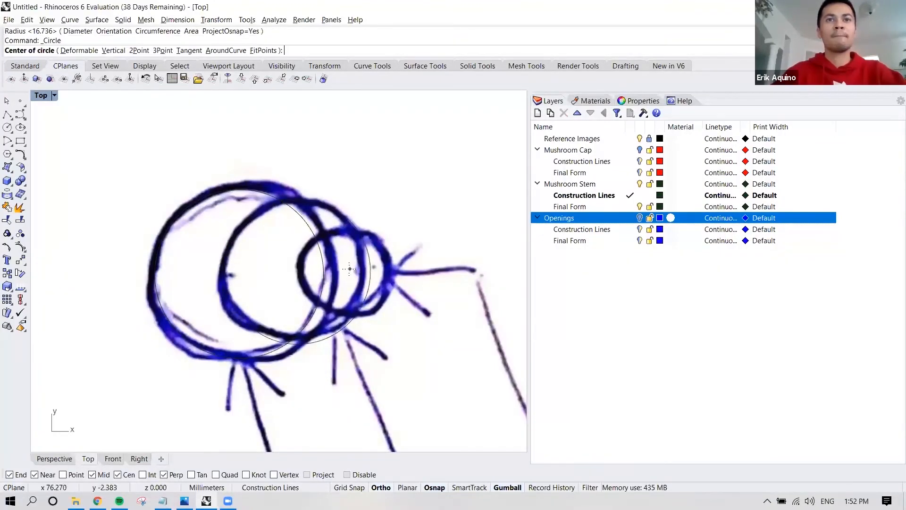
pyautogui.click(349, 269)
pyautogui.click(348, 234)
pyautogui.scroll(-3, 348, 233)
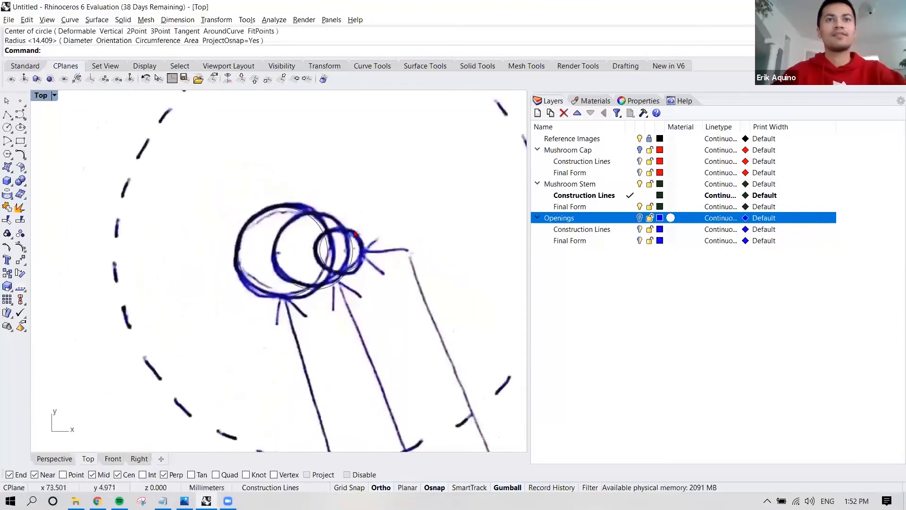
pyautogui.scroll(-3, 320, 277)
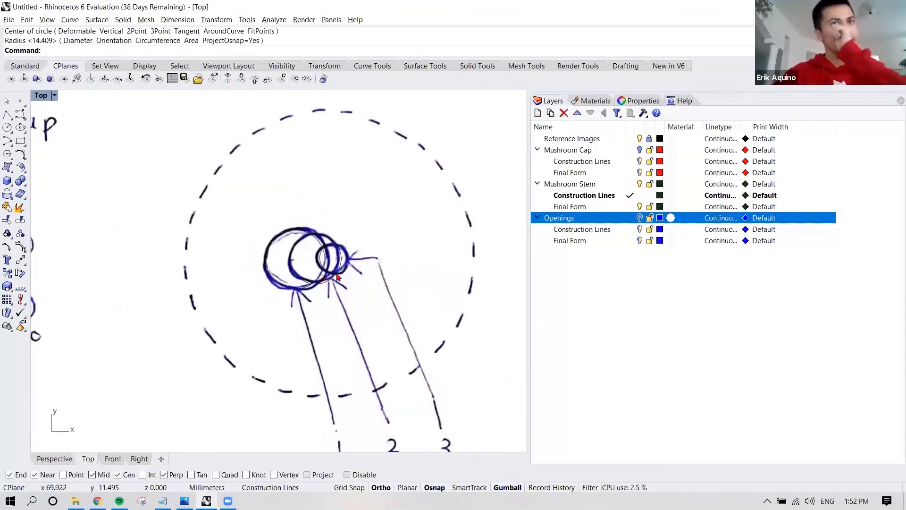
# - In the perspective view, select the three stem section circles together, compare them with the elevation sketch's levels, and clear the selection
pyautogui.click(54, 459)
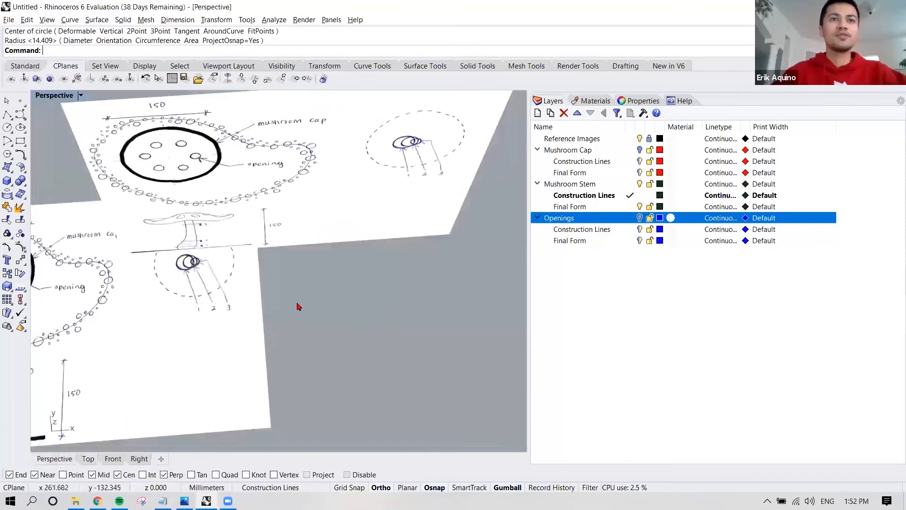
pyautogui.moveTo(297, 306); pyautogui.dragTo(410, 250, button='right')
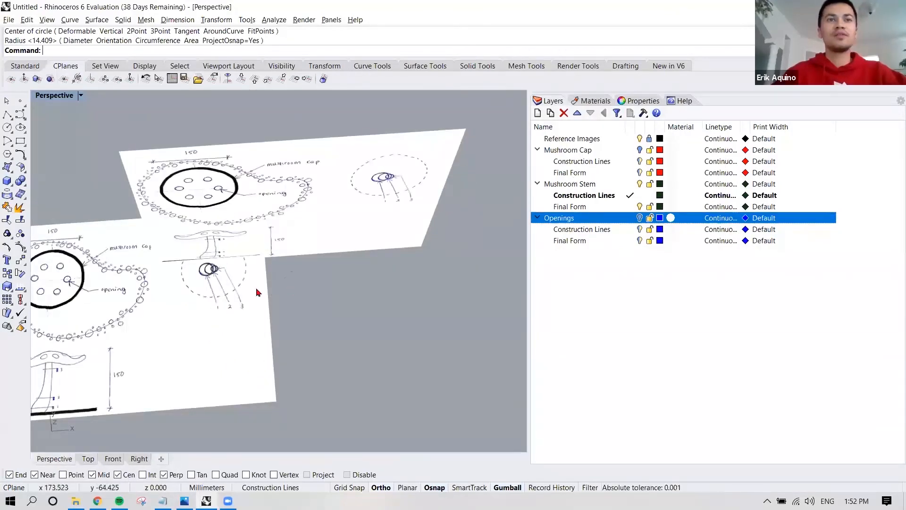
pyautogui.moveTo(258, 292); pyautogui.dragTo(352, 229, button='right')
pyautogui.scroll(9, 246, 309)
pyautogui.scroll(2, 262, 312)
pyautogui.moveTo(300, 264); pyautogui.dragTo(238, 322)
pyautogui.moveTo(307, 304)
pyautogui.mouseDown(button='right')
pyautogui.moveTo(262, 303)
pyautogui.moveTo(304, 307)
pyautogui.mouseUp(button='right')
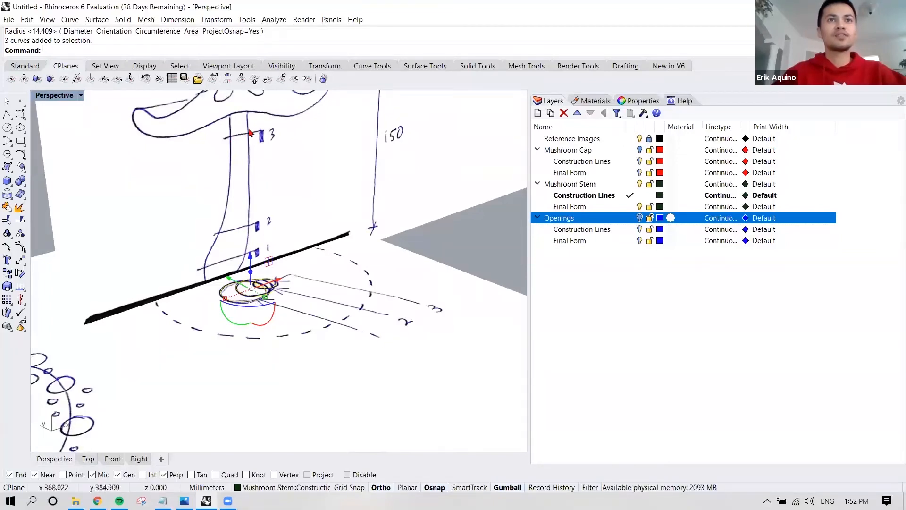
pyautogui.click(254, 158)
# - Duplicate the largest stem circle in place using the Copy command's InPlace option
pyautogui.moveTo(230, 297); pyautogui.dragTo(214, 311, button='right')
pyautogui.click(215, 312)
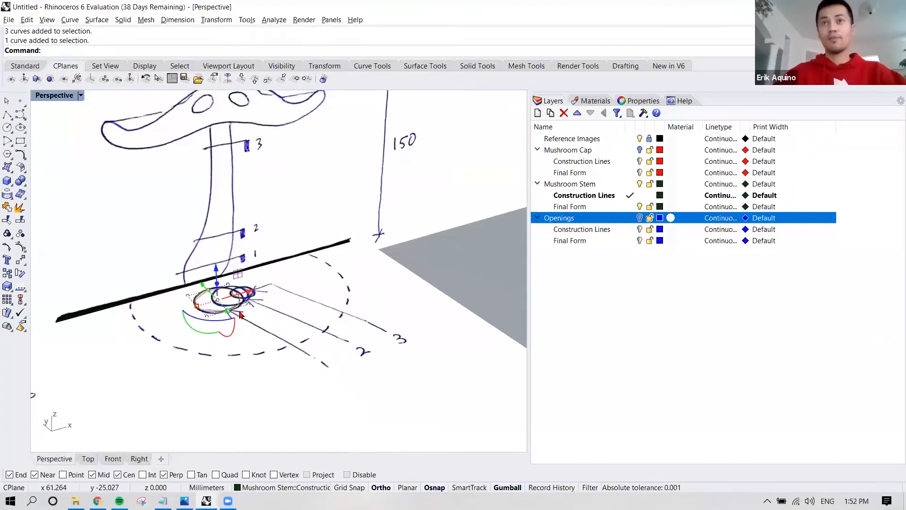
pyautogui.scroll(2, 222, 317)
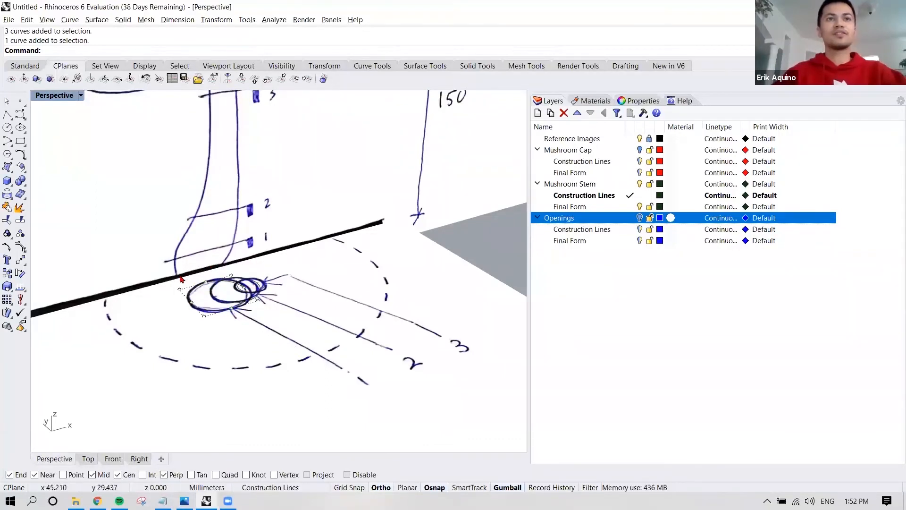
pyautogui.click(207, 307)
pyautogui.write('Copy')
pyautogui.press('Return')
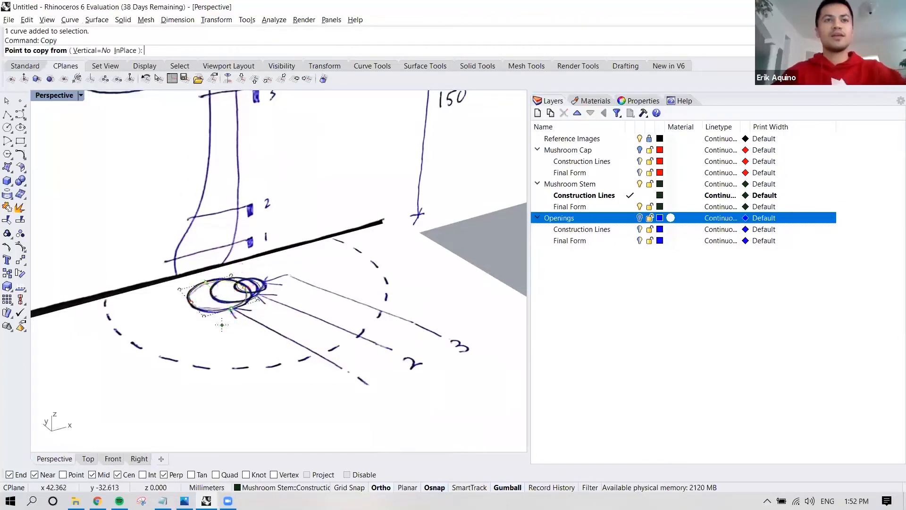
pyautogui.click(125, 50)
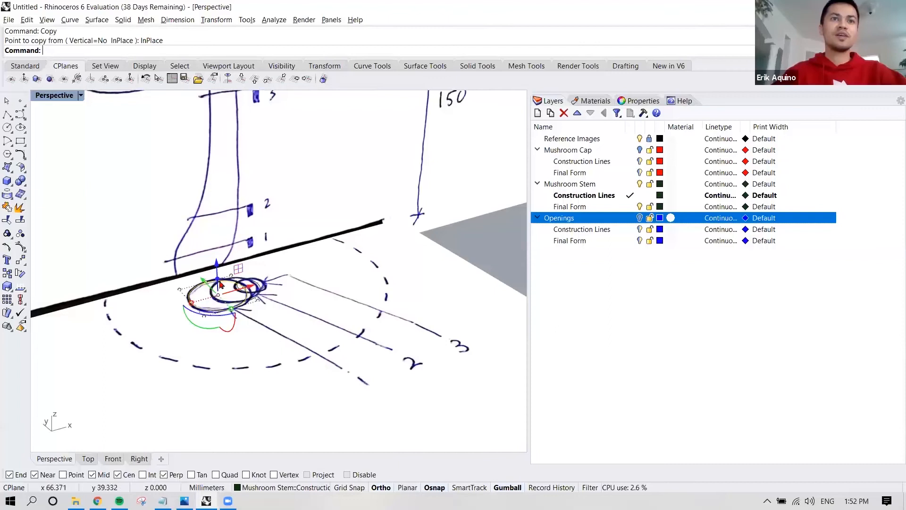
# - Select one of the two coincident largest circles and show all four viewports, enlarged, with the whole stem framed in the front view
pyautogui.click(216, 306)
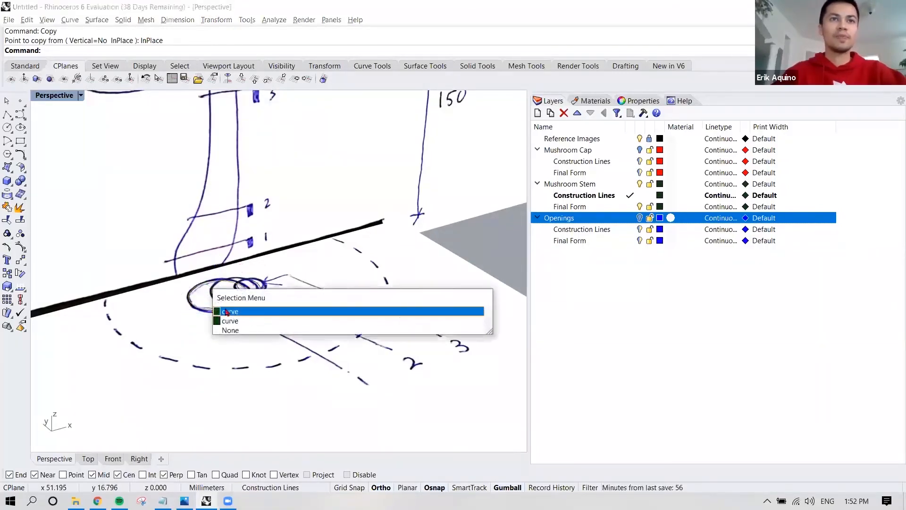
pyautogui.click(229, 312)
pyautogui.moveTo(258, 326); pyautogui.dragTo(223, 324, button='right')
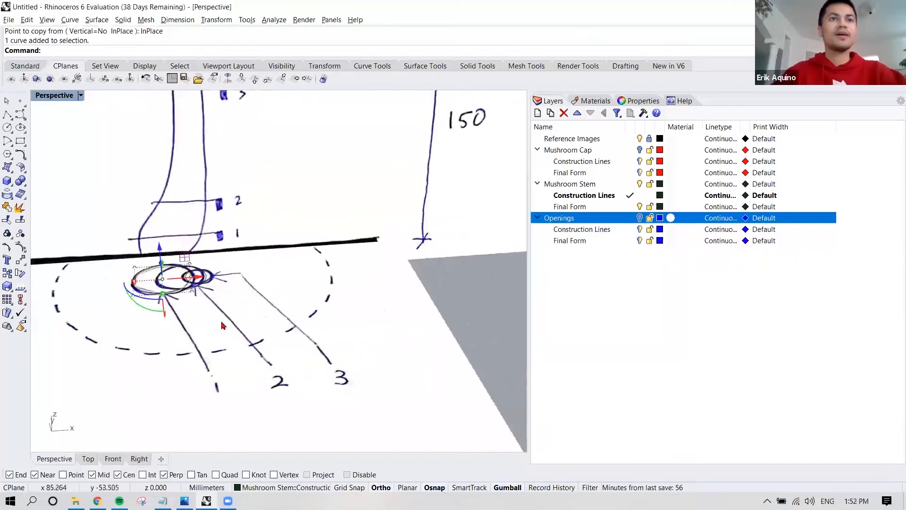
pyautogui.scroll(-5, 222, 324)
pyautogui.keyDown('shift'); pyautogui.moveTo(270, 307); pyautogui.dragTo(380, 262, button='right'); pyautogui.keyUp('shift')
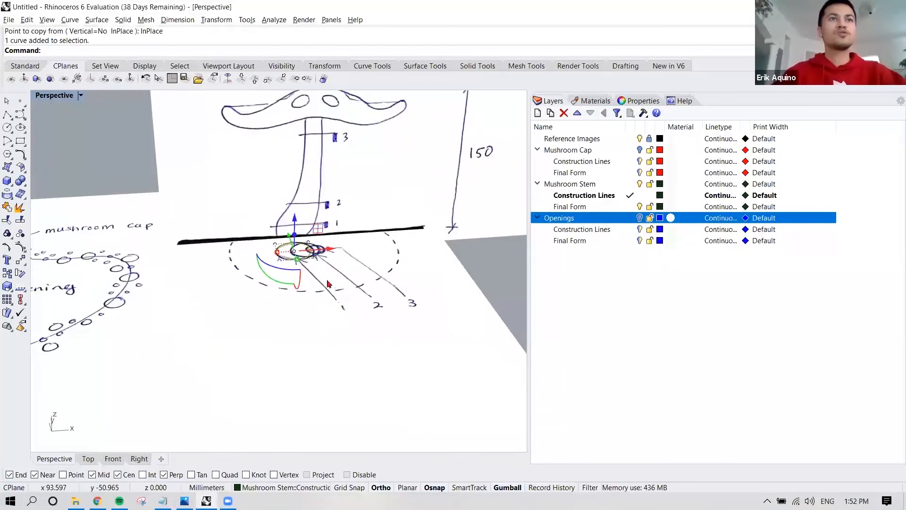
pyautogui.doubleClick(54, 96)
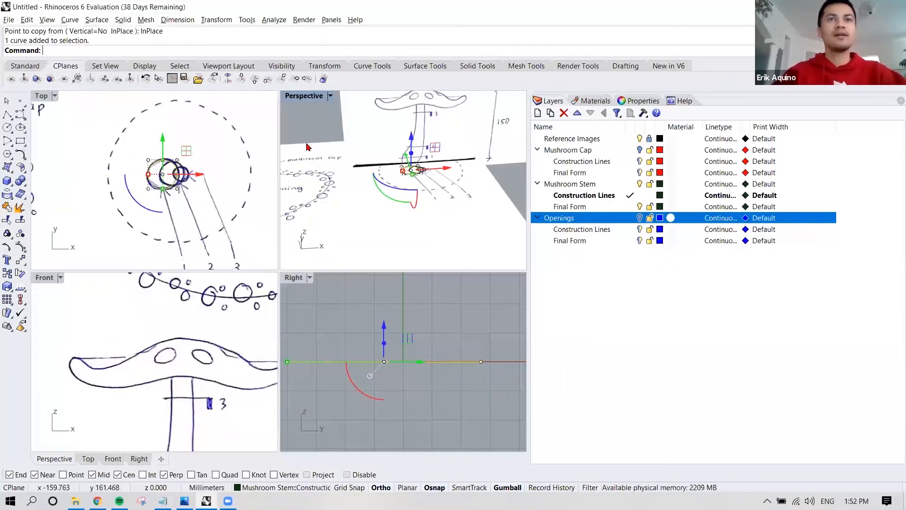
pyautogui.moveTo(528, 180); pyautogui.dragTo(582, 178)
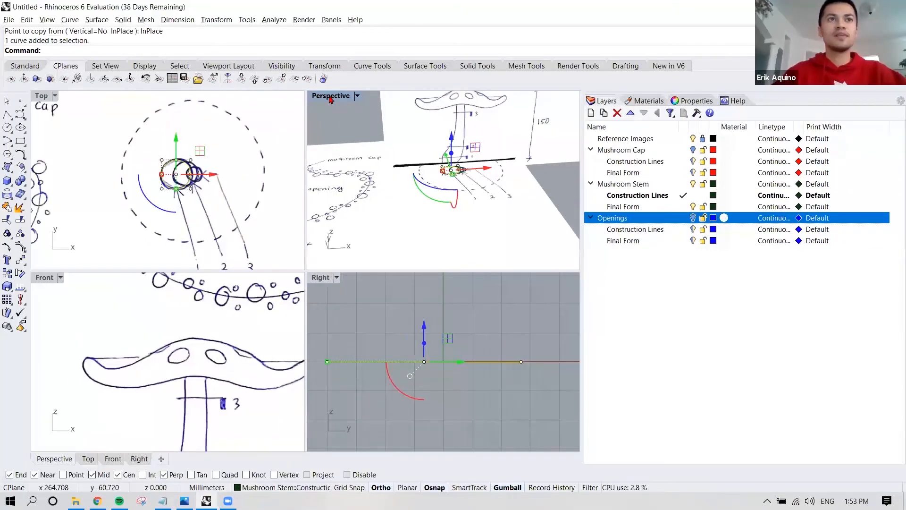
pyautogui.scroll(6, 409, 178)
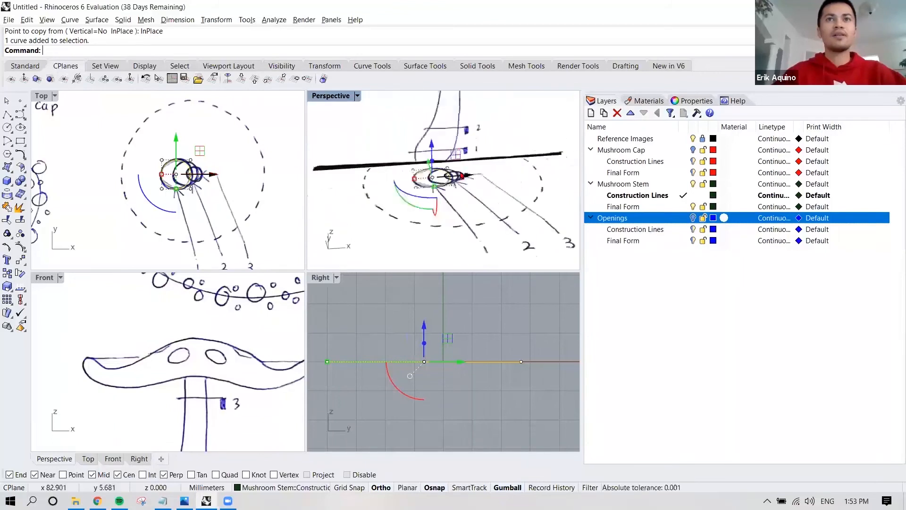
pyautogui.scroll(-3, 277, 278)
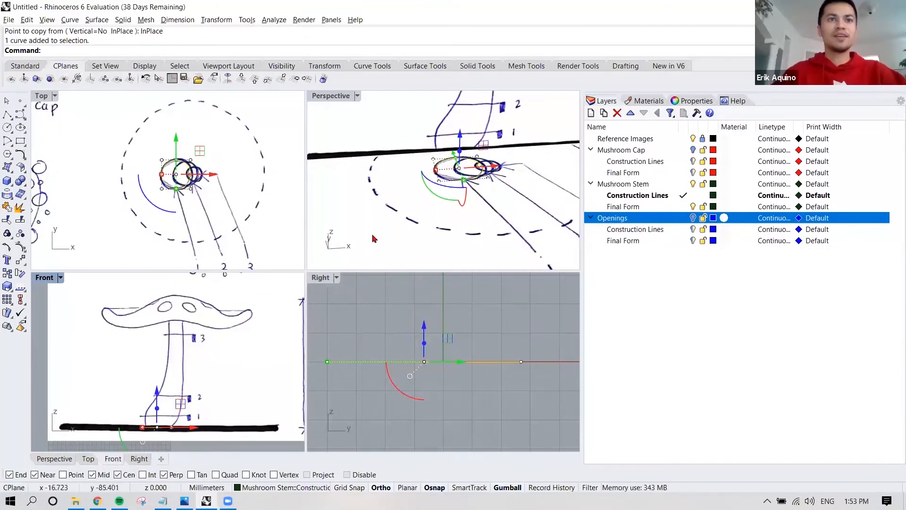
# - Raise one of the two coincident largest circles vertically to section line 1 of the elevation sketch, leaving its duplicate at the base
pyautogui.press('Escape')
pyautogui.click(452, 184)
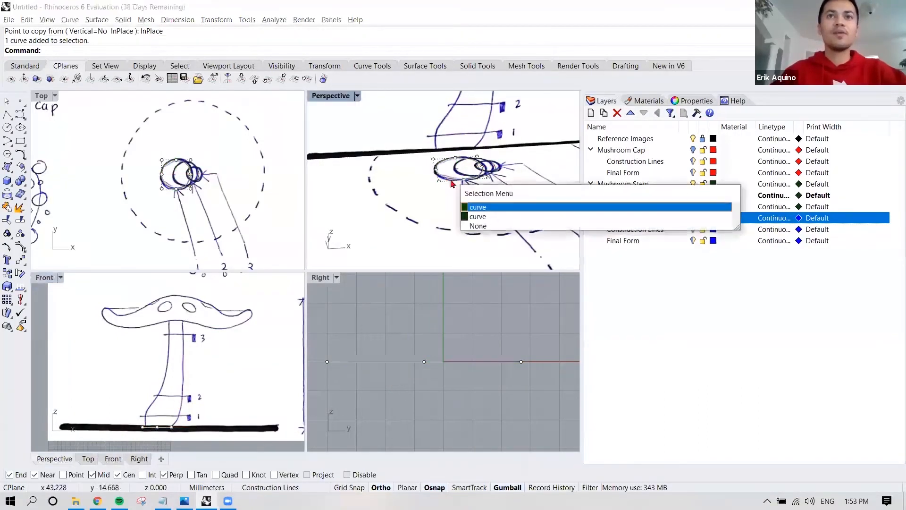
pyautogui.click(479, 208)
pyautogui.scroll(-2, 478, 214)
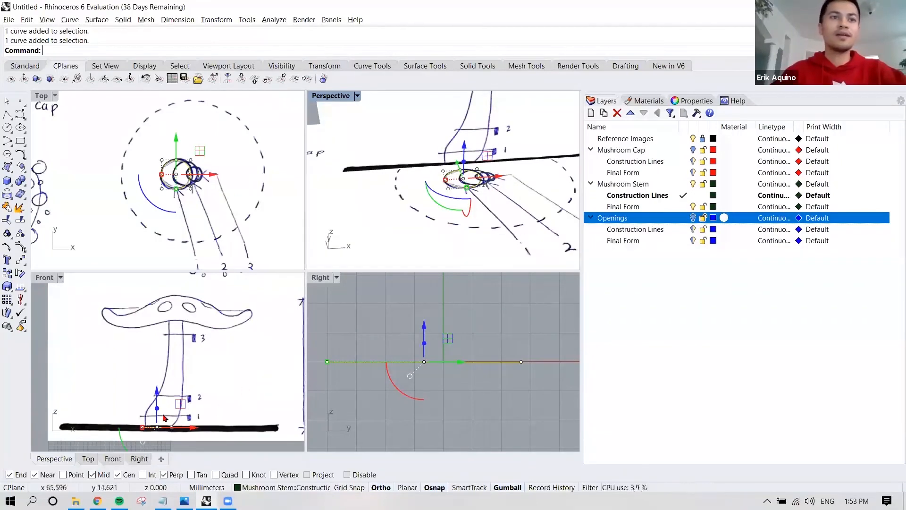
pyautogui.moveTo(156, 389); pyautogui.dragTo(156, 377)
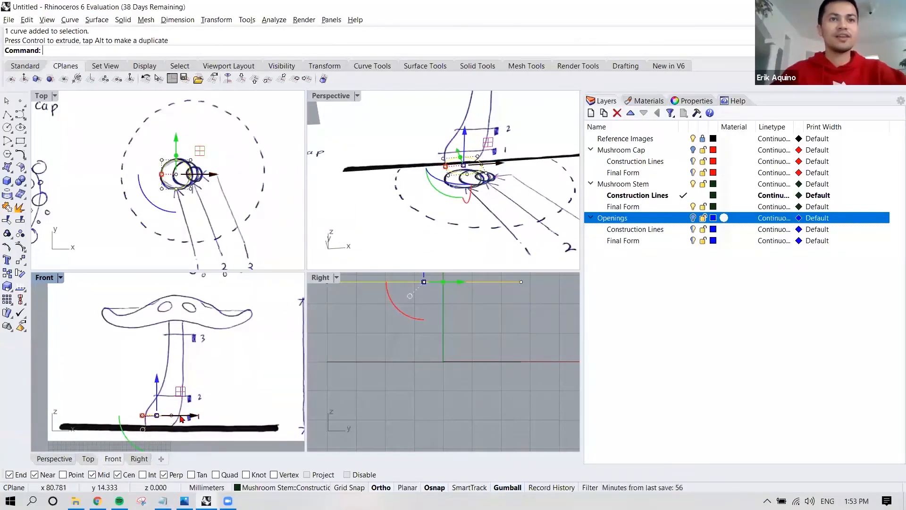
pyautogui.press('Escape')
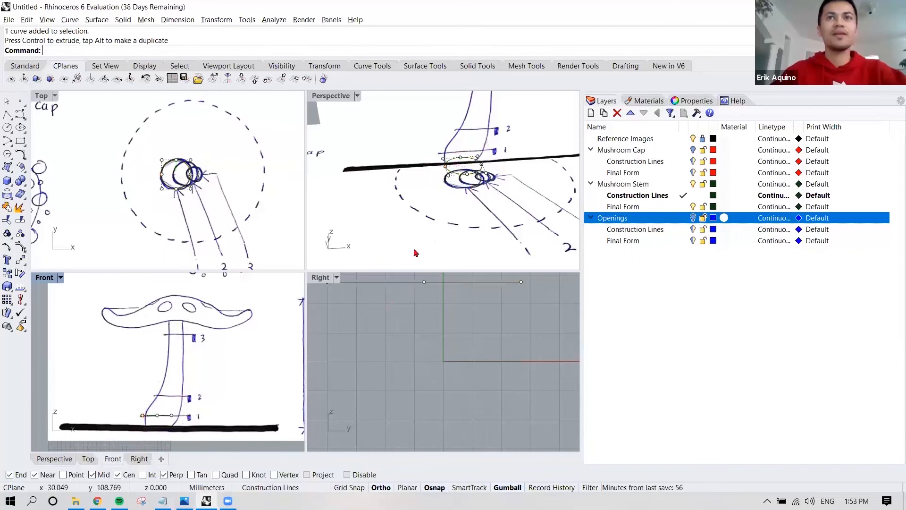
# - Raise the middle circle to section line 2 and the smallest circle to section line 3 of the elevation sketch
pyautogui.click(470, 188)
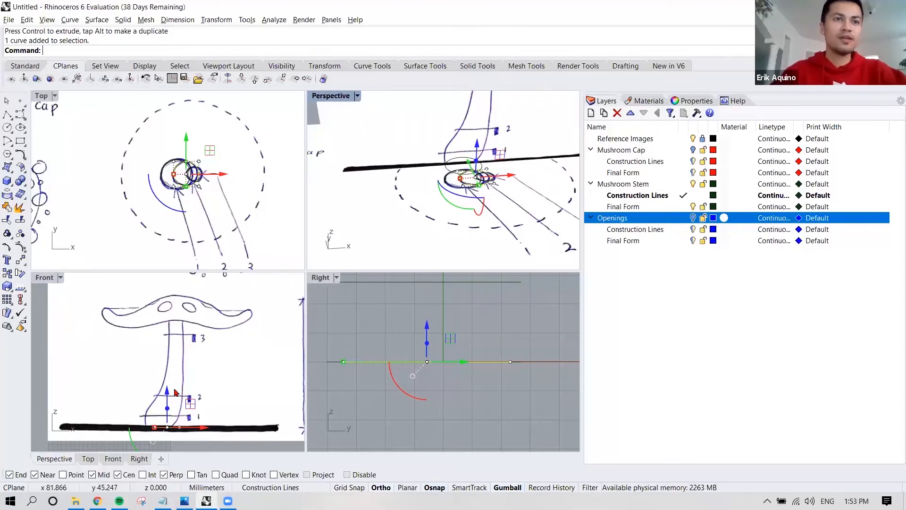
pyautogui.moveTo(175, 391); pyautogui.dragTo(184, 362)
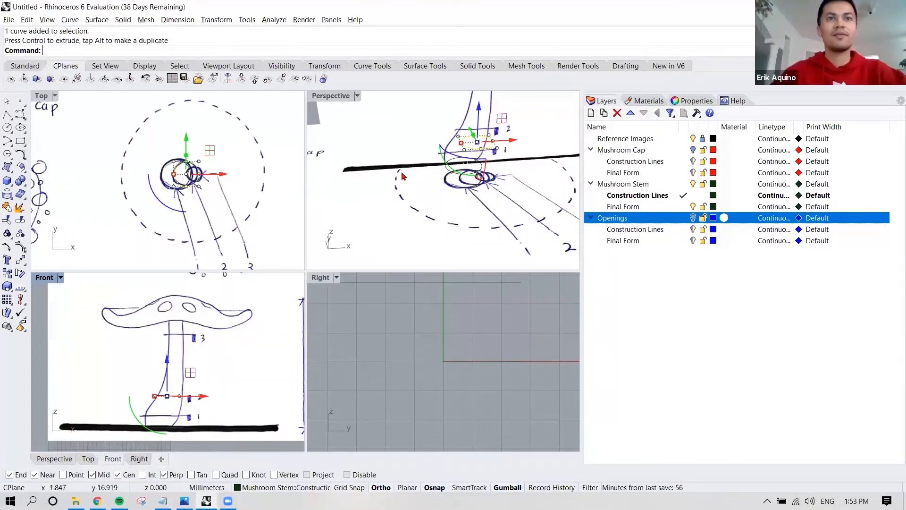
pyautogui.click(491, 181)
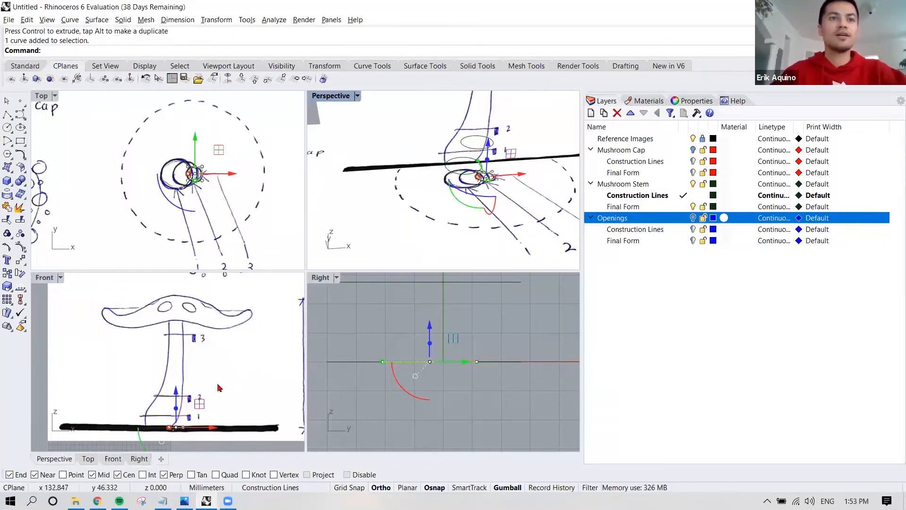
pyautogui.moveTo(177, 390); pyautogui.dragTo(201, 301)
pyautogui.press('Escape')
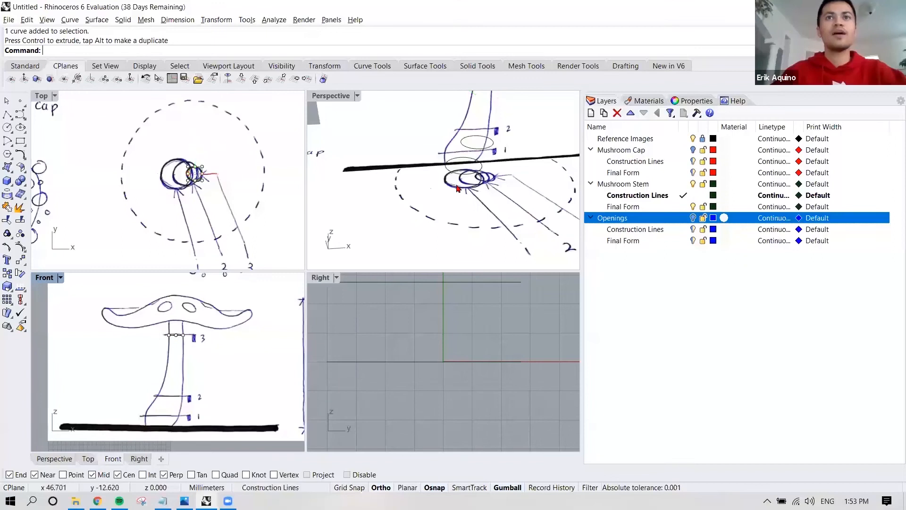
# - Check the base circle and the raised stem circles against the elevation sketch in the perspective view
pyautogui.click(449, 184)
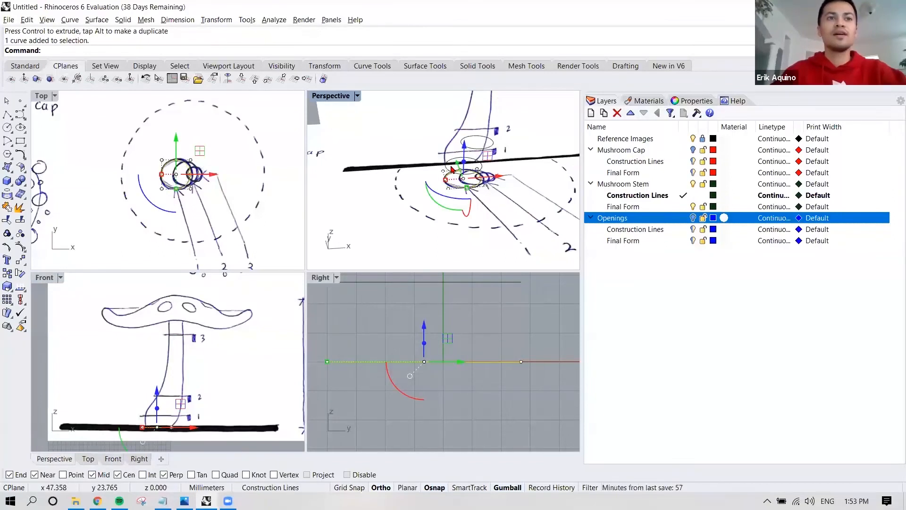
pyautogui.press('Escape')
pyautogui.keyDown('shift'); pyautogui.moveTo(467, 164); pyautogui.dragTo(413, 228, button='right'); pyautogui.keyUp('shift')
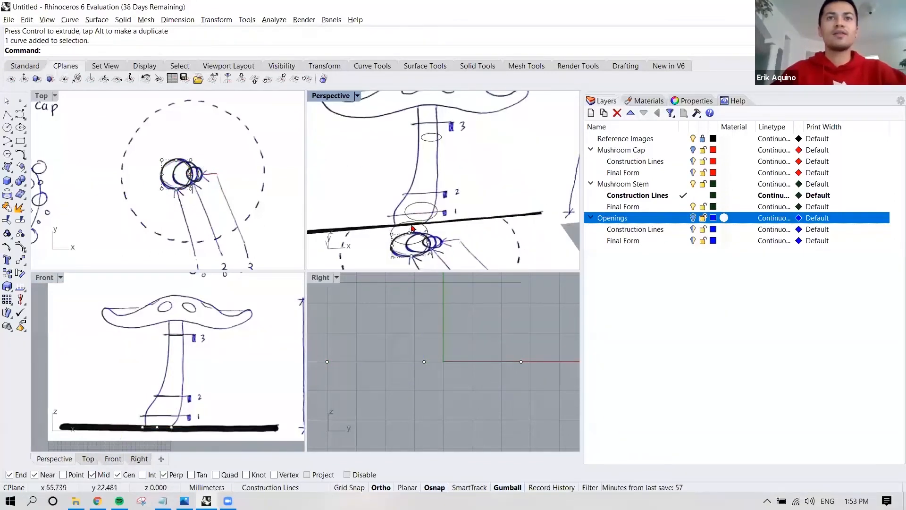
pyautogui.scroll(-4, 434, 146)
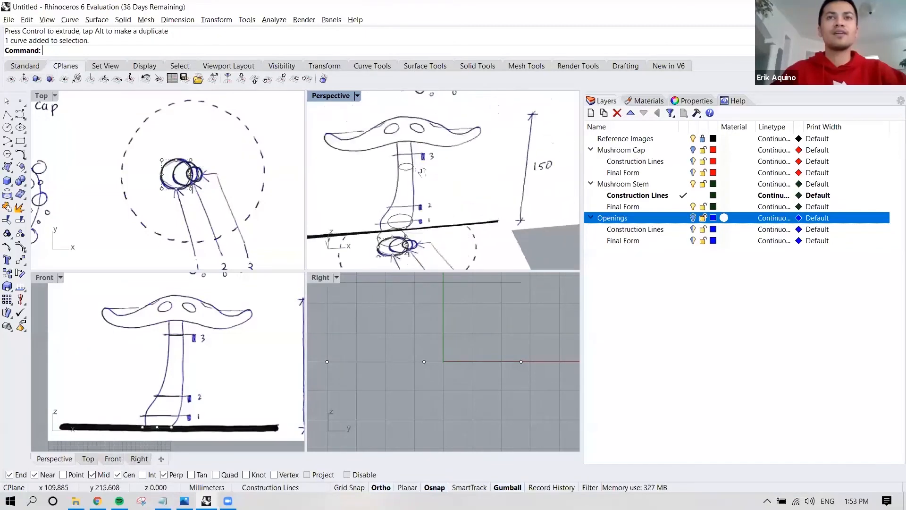
pyautogui.scroll(2, 418, 171)
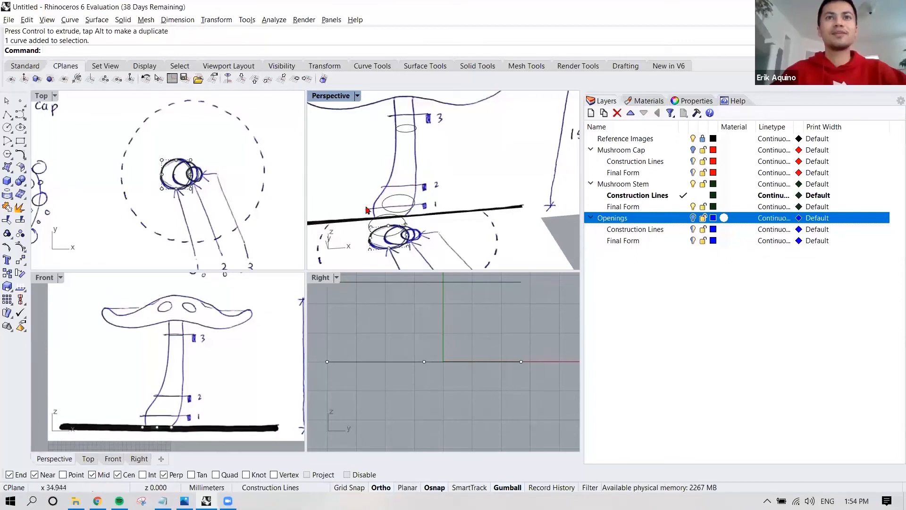
pyautogui.keyDown('shift'); pyautogui.moveTo(413, 126); pyautogui.dragTo(416, 172, button='right'); pyautogui.keyUp('shift')
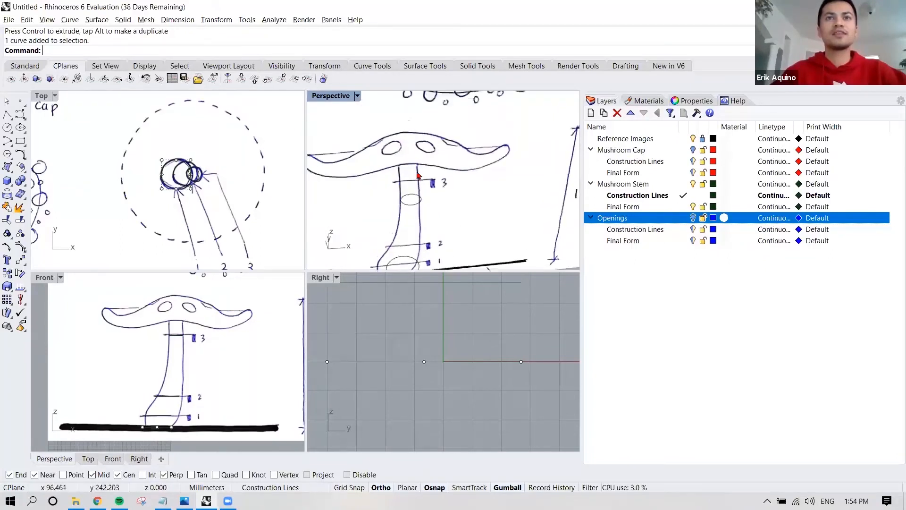
# - Select the stem circle at section 3 and turn on the Mushroom Cap layer to view the cap above it
pyautogui.click(405, 194)
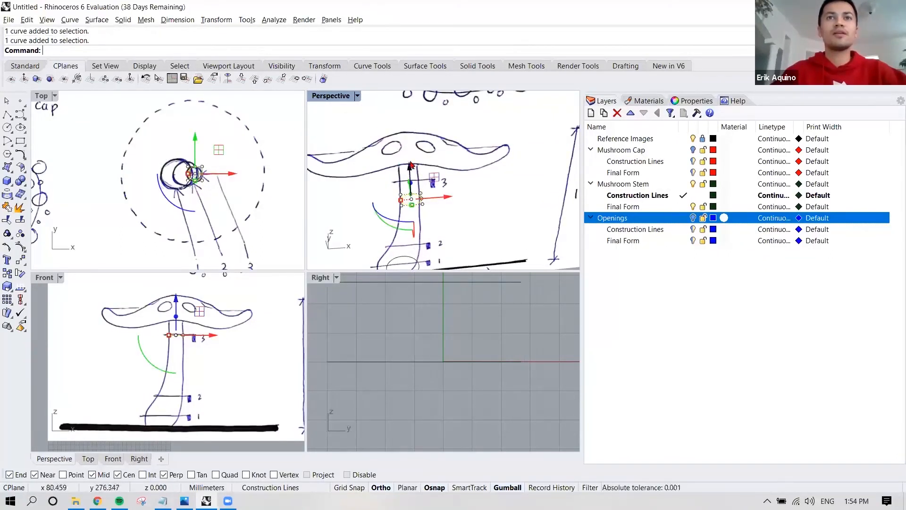
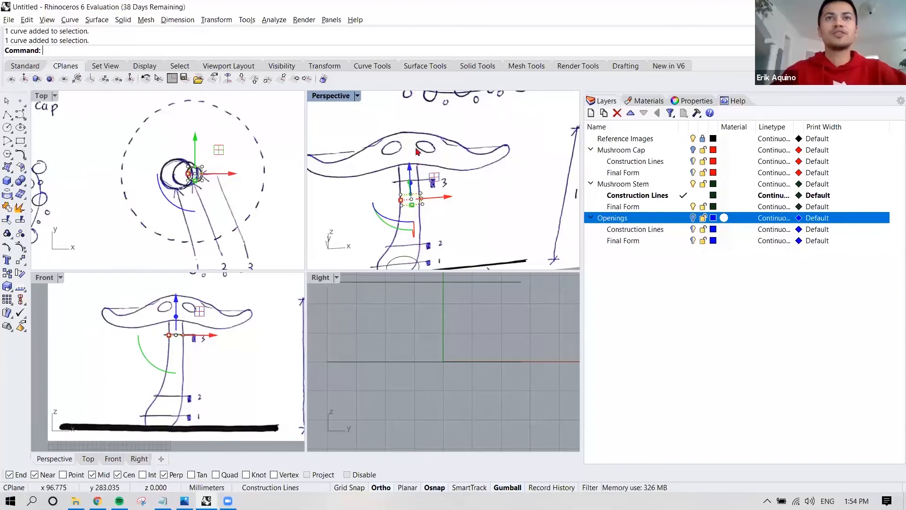
pyautogui.scroll(-3, 402, 151)
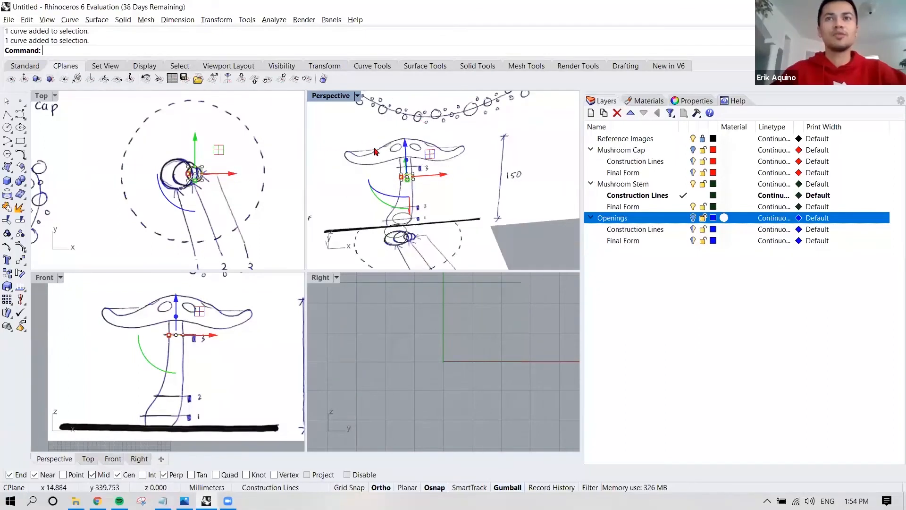
pyautogui.click(693, 150)
pyautogui.moveTo(467, 199); pyautogui.dragTo(465, 207, button='right')
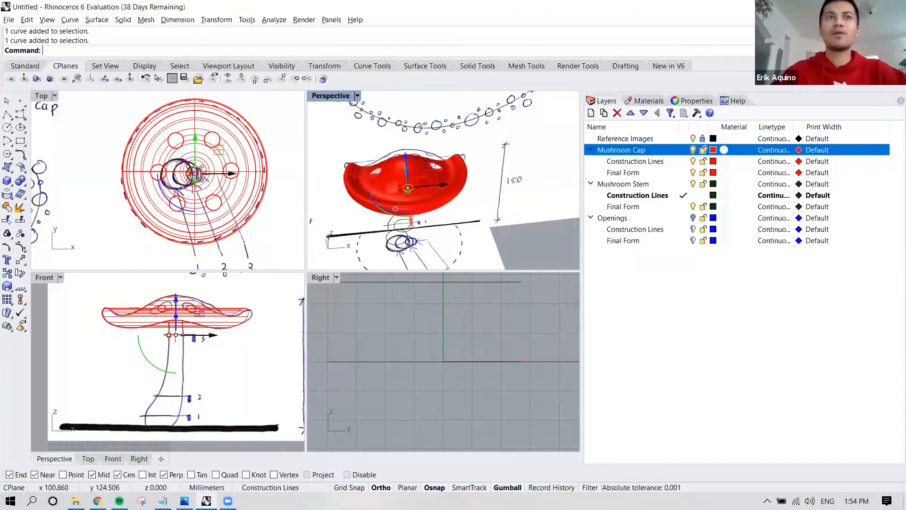
pyautogui.click(279, 144)
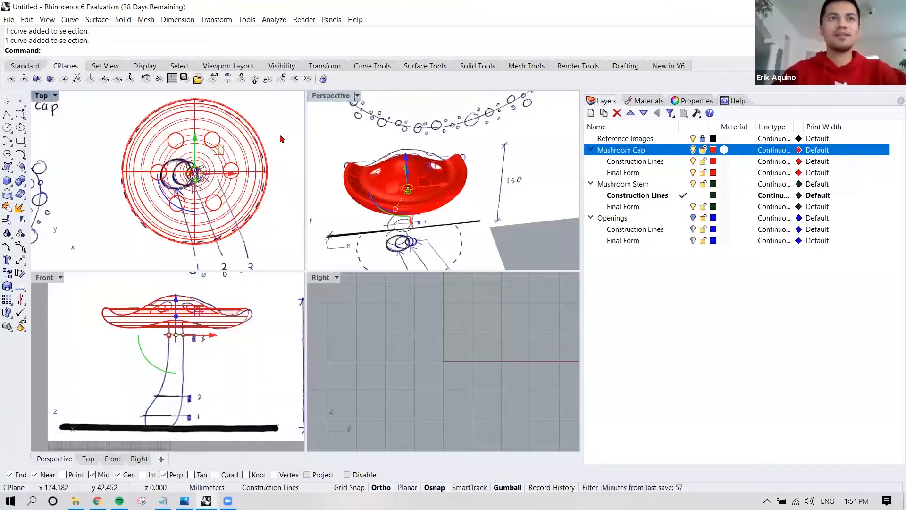
pyautogui.moveTo(412, 181)
pyautogui.mouseDown(button='right')
pyautogui.moveTo(399, 152)
pyautogui.moveTo(409, 158)
pyautogui.moveTo(411, 120)
pyautogui.moveTo(403, 179)
pyautogui.mouseUp(button='right')
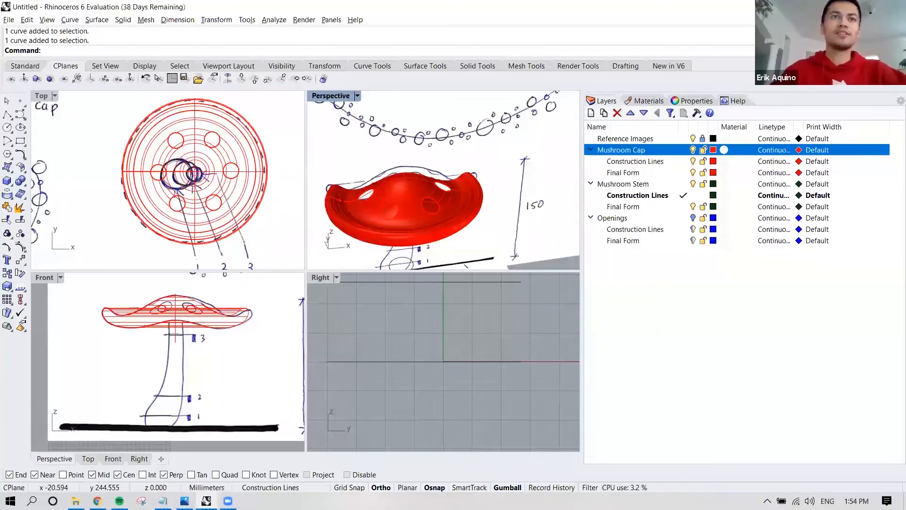
pyautogui.moveTo(418, 235); pyautogui.dragTo(419, 148, button='right')
pyautogui.click(421, 126)
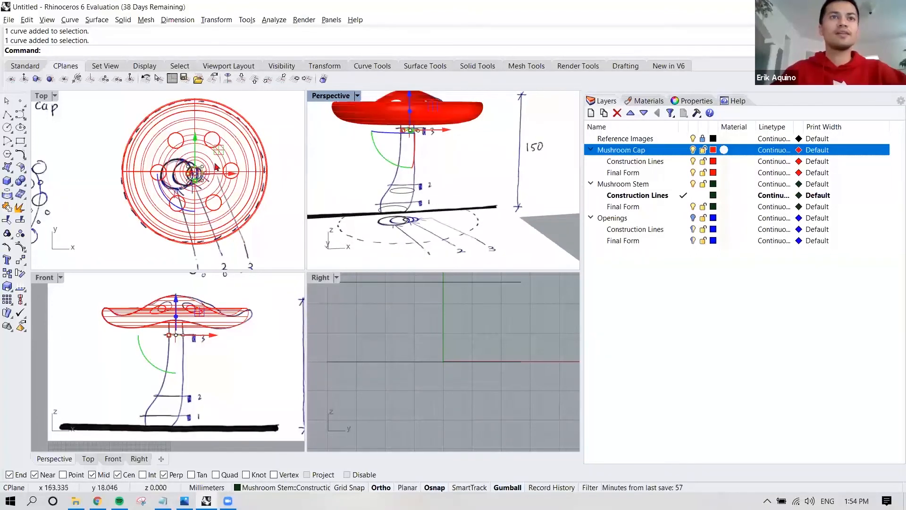
pyautogui.scroll(4, 199, 168)
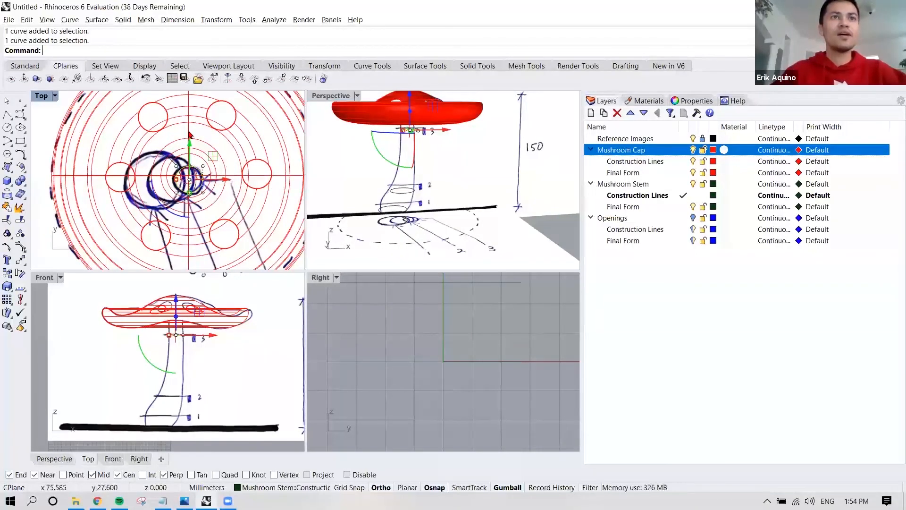
# - Project the selected section 3 stem circle onto the mushroom cap along the top view's construction plane Z direction
pyautogui.write('Project')
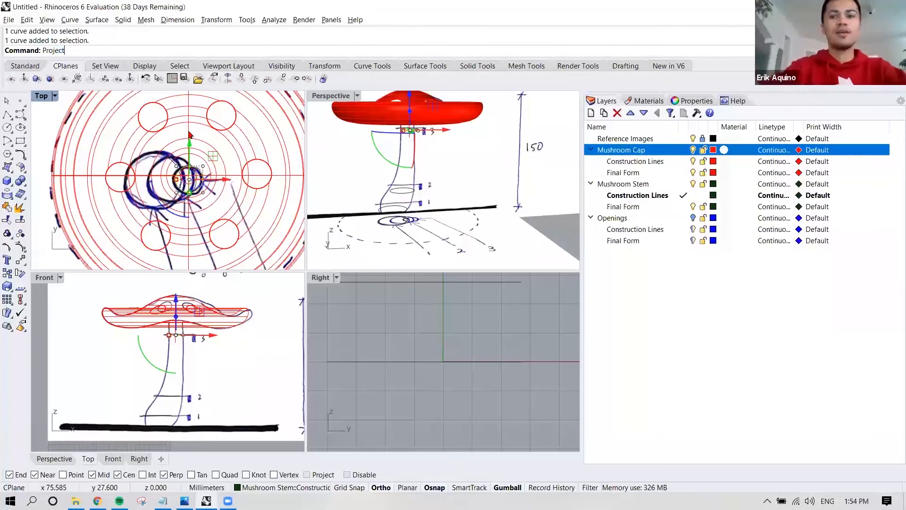
pyautogui.press('Return')
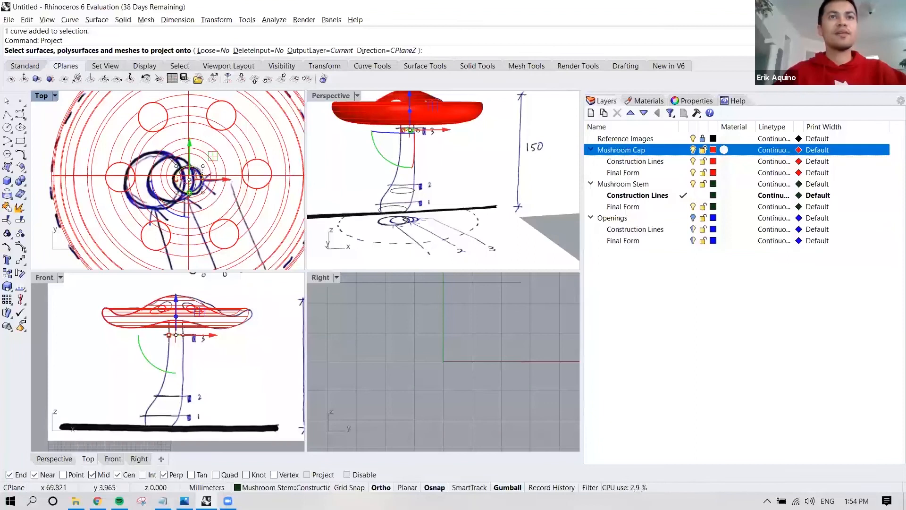
pyautogui.click(177, 191)
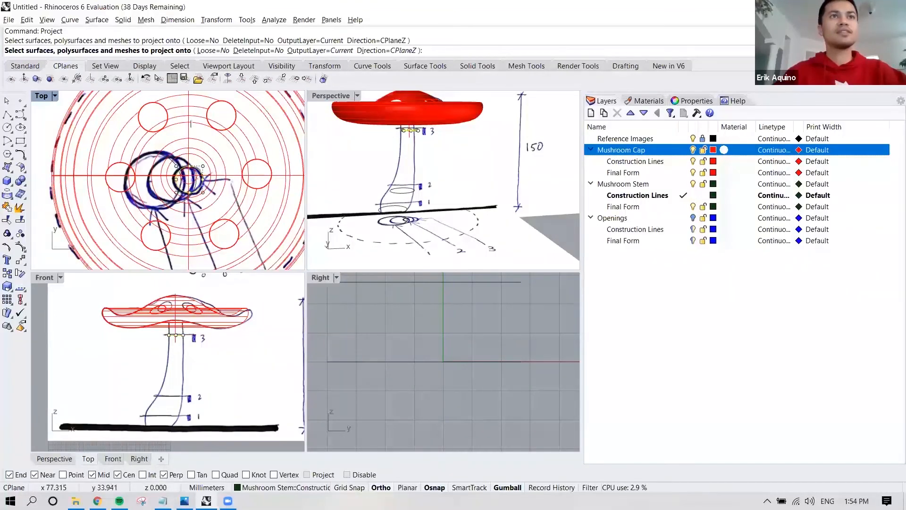
pyautogui.click(202, 147)
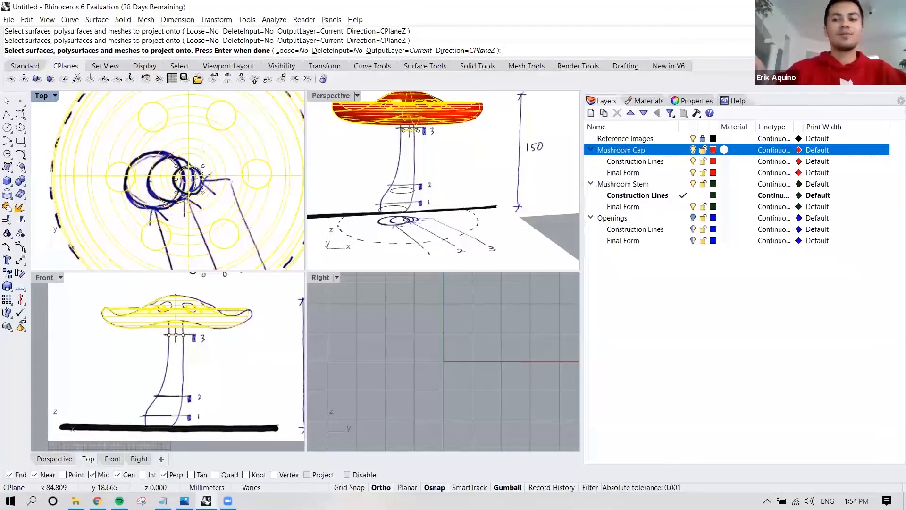
pyautogui.press('Return')
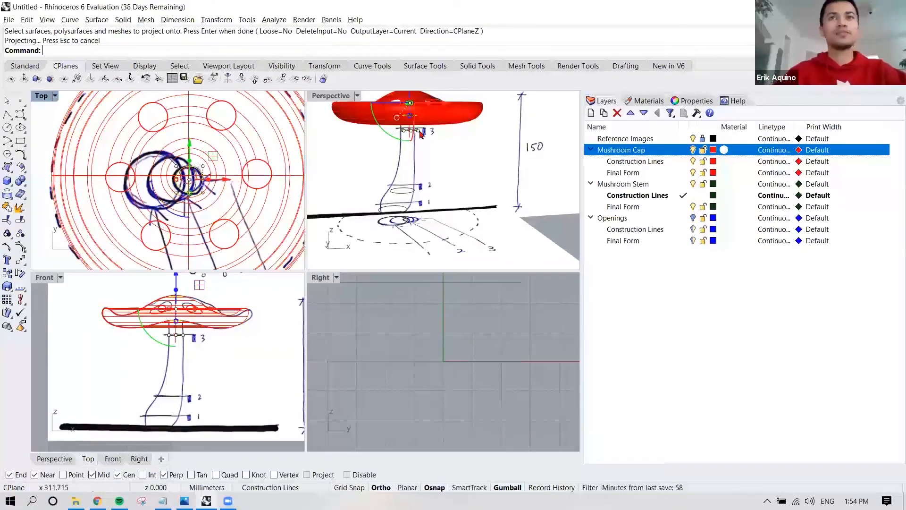
# - Deselect the projected curves and inspect them on the cap together with the stem circles in the perspective view
pyautogui.moveTo(419, 135); pyautogui.dragTo(423, 185, button='right')
pyautogui.scroll(3, 427, 168)
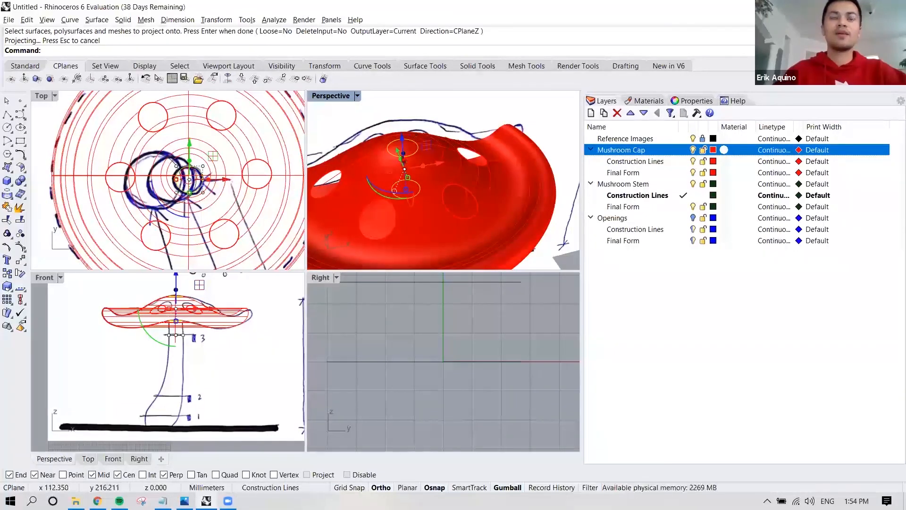
pyautogui.scroll(-3, 402, 158)
pyautogui.moveTo(412, 167); pyautogui.dragTo(435, 192, button='right')
pyautogui.click(476, 220)
pyautogui.moveTo(475, 219); pyautogui.dragTo(430, 177, button='right')
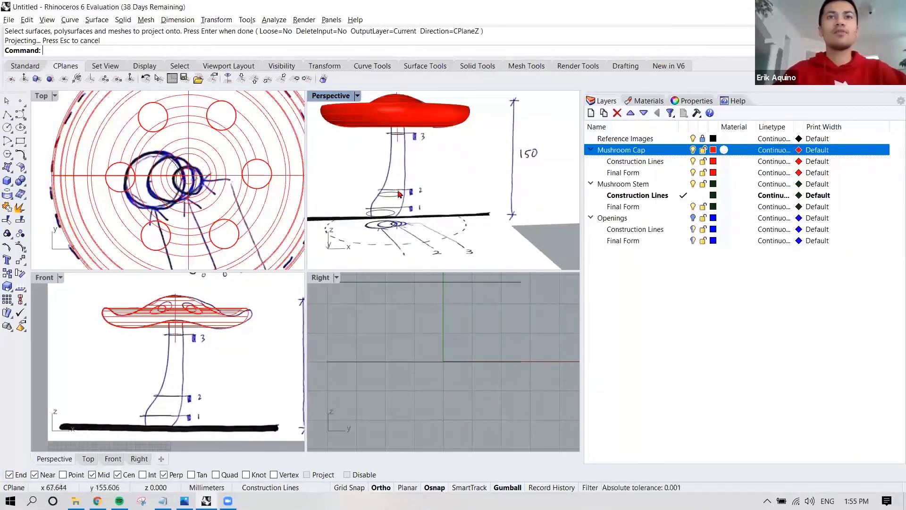
pyautogui.moveTo(403, 150)
pyautogui.mouseDown(button='right')
pyautogui.moveTo(410, 140)
pyautogui.moveTo(414, 151)
pyautogui.mouseUp(button='right')
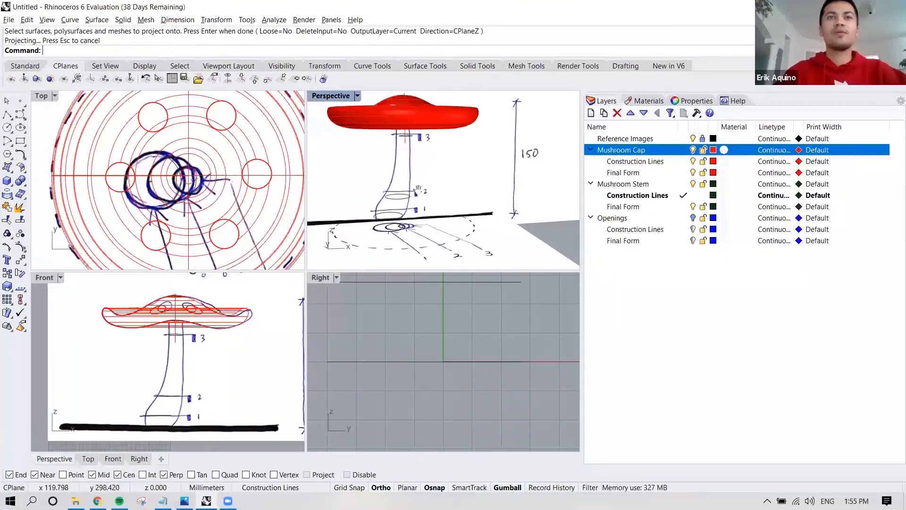
pyautogui.keyDown('shift'); pyautogui.moveTo(415, 193); pyautogui.dragTo(422, 197, button='right'); pyautogui.keyUp('shift')
# - Start a Loft for the stem and pick the base circle and the circles at sections 1 and 2
pyautogui.write('Loft')
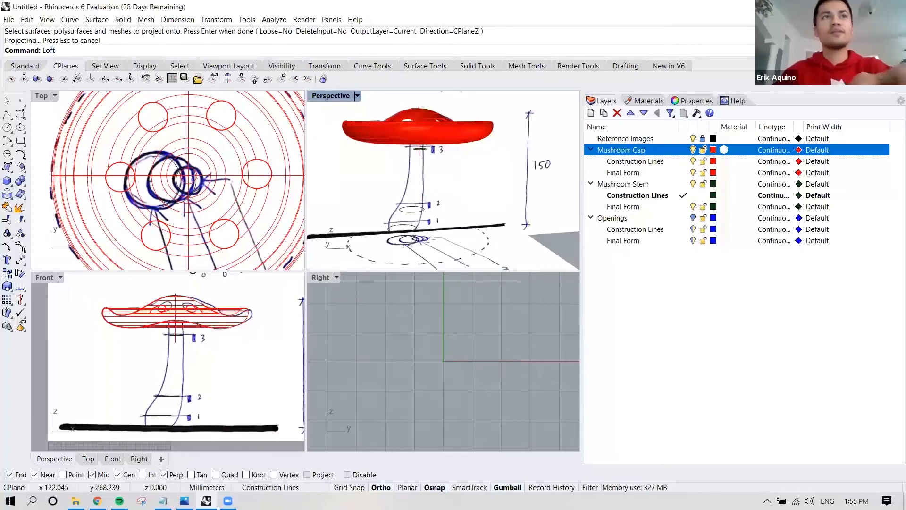
pyautogui.press('Return')
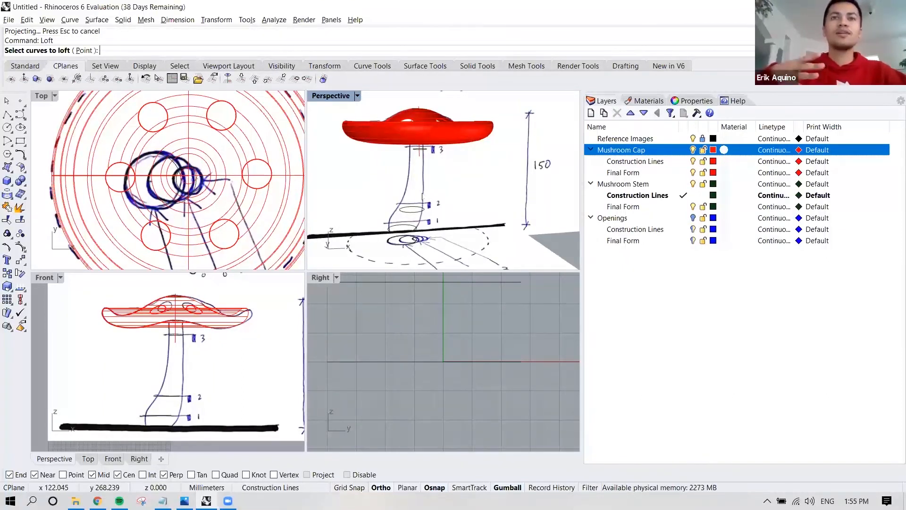
pyautogui.moveTo(423, 198); pyautogui.dragTo(418, 152, button='right')
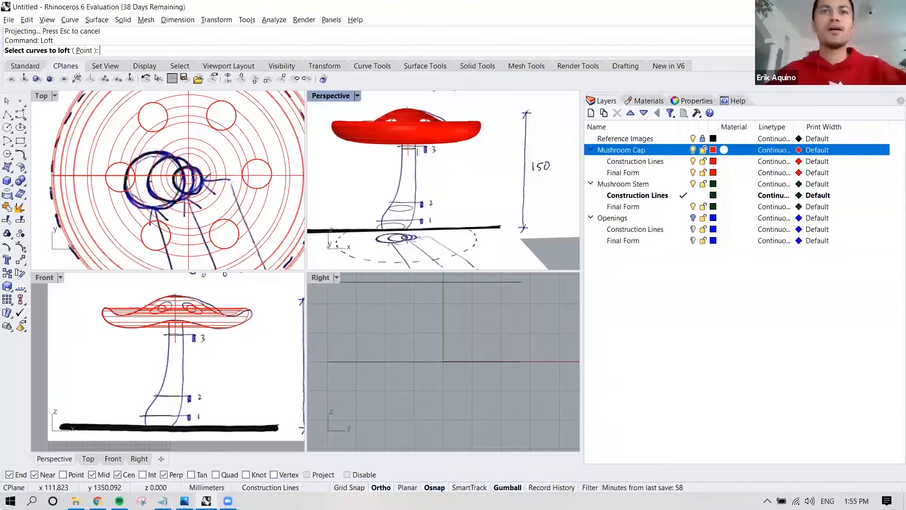
pyautogui.keyDown('shift'); pyautogui.moveTo(421, 175); pyautogui.dragTo(421, 153, button='right'); pyautogui.keyUp('shift')
pyautogui.moveTo(392, 195); pyautogui.dragTo(406, 206, button='right')
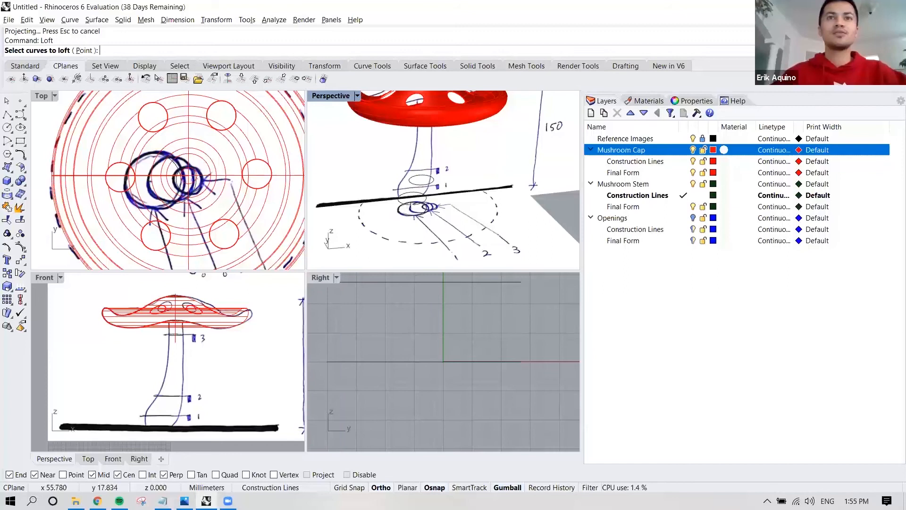
pyautogui.scroll(5, 383, 218)
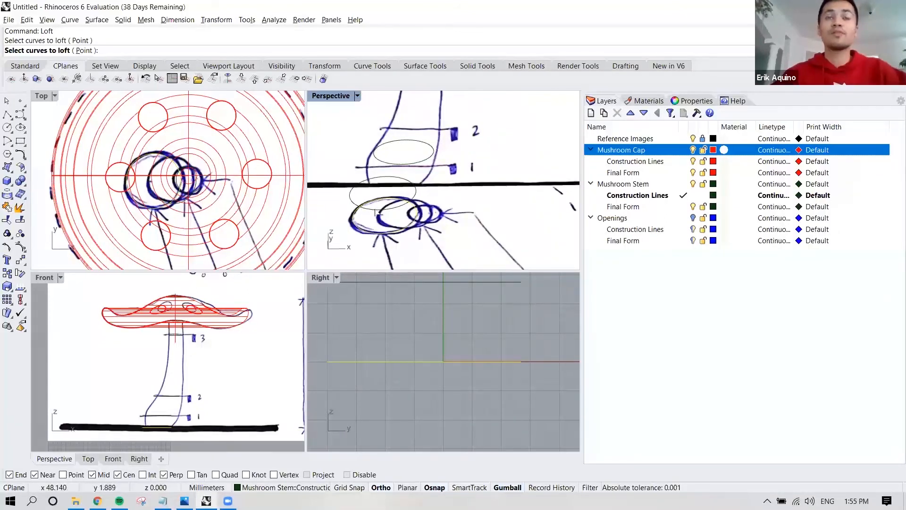
pyautogui.click(377, 212)
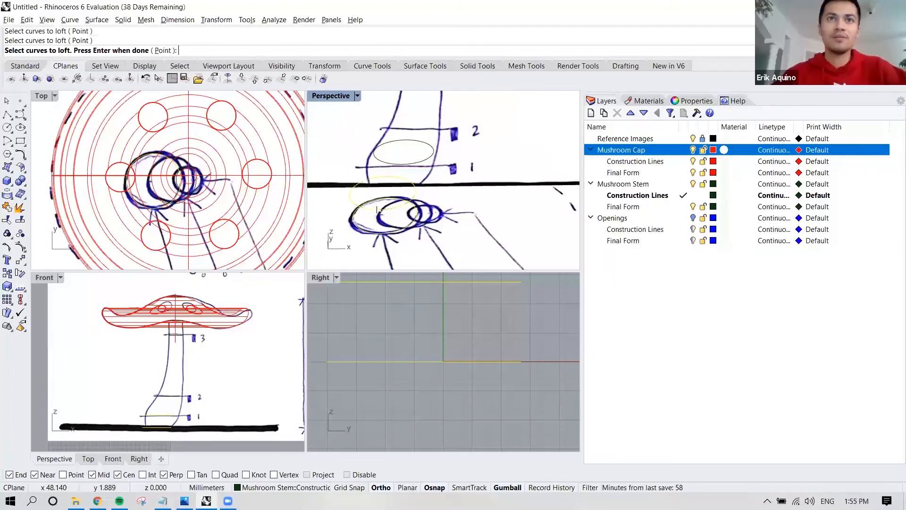
pyautogui.click(396, 169)
# - Add the section 3 circle and the projected circle on the cap's underside to the loft and accept the curve selection
pyautogui.scroll(-2, 396, 169)
pyautogui.moveTo(434, 130); pyautogui.dragTo(431, 157, button='right')
pyautogui.scroll(6, 432, 141)
pyautogui.click(434, 130)
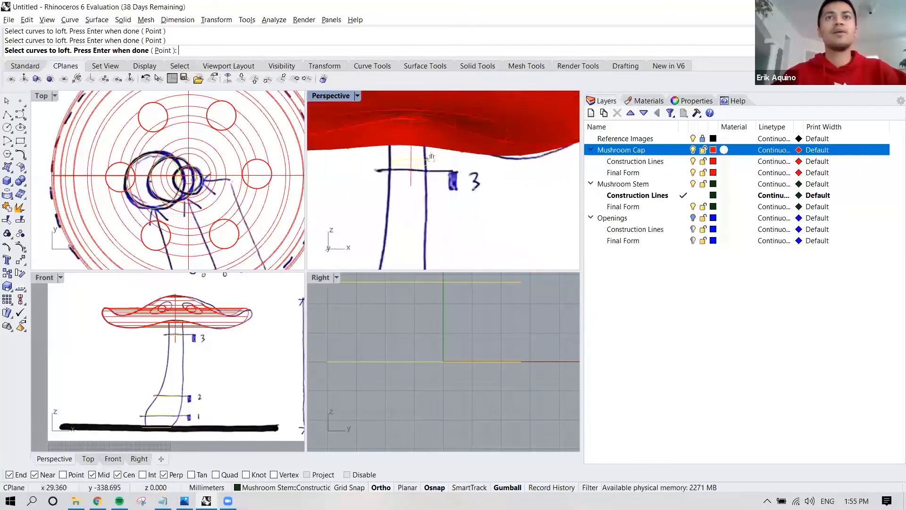
pyautogui.scroll(-5, 425, 114)
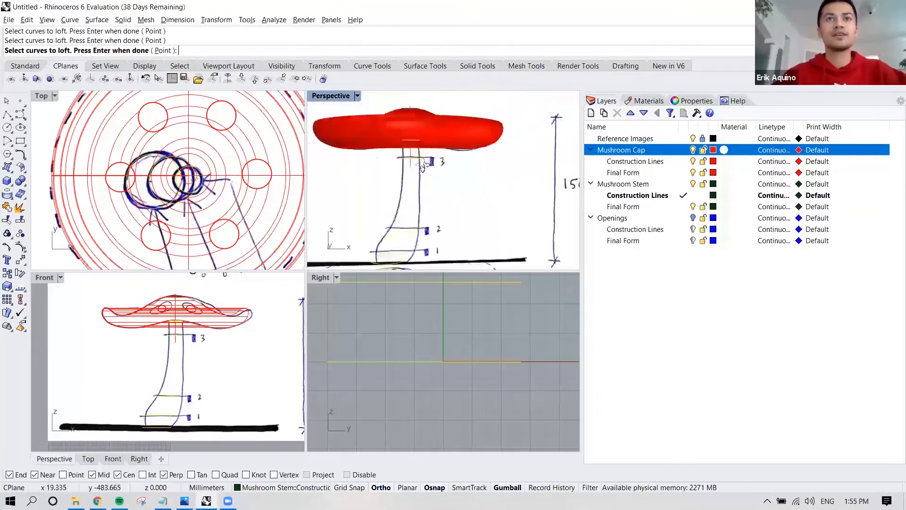
pyautogui.moveTo(456, 135); pyautogui.dragTo(442, 127, button='right')
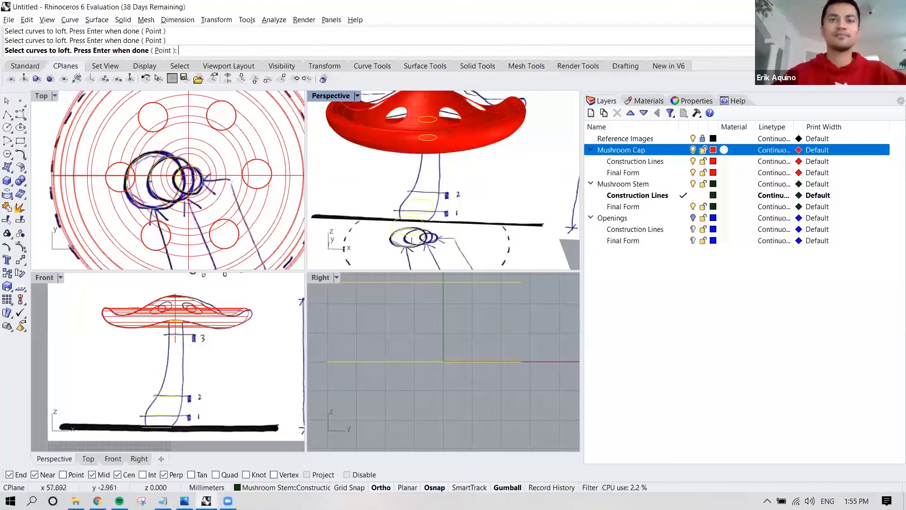
pyautogui.press('Return')
# - Inspect the loft's seam points and move the section 1 circle's seam out of line with the other seams
pyautogui.moveTo(392, 152)
pyautogui.mouseDown(button='right')
pyautogui.moveTo(481, 167)
pyautogui.moveTo(466, 121)
pyautogui.moveTo(411, 176)
pyautogui.moveTo(426, 178)
pyautogui.moveTo(476, 132)
pyautogui.moveTo(472, 160)
pyautogui.moveTo(394, 225)
pyautogui.mouseUp(button='right')
pyautogui.scroll(2, 414, 186)
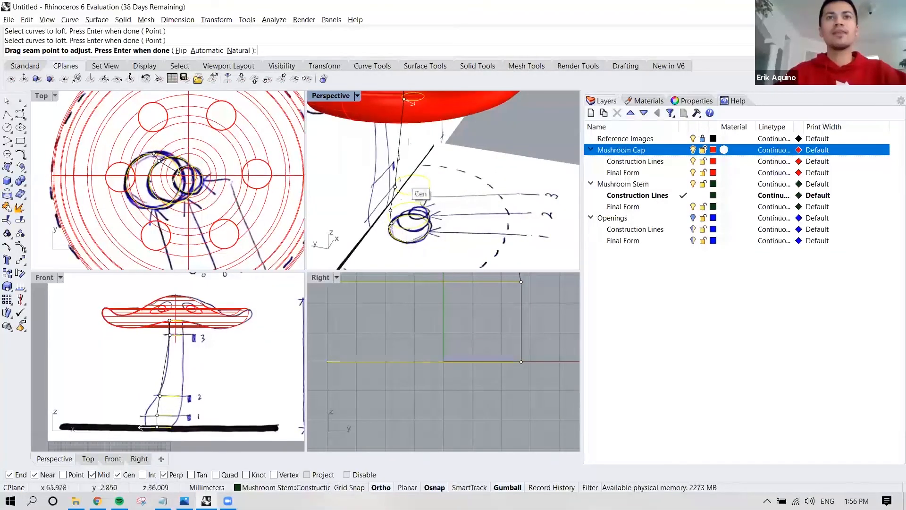
pyautogui.keyDown('shift'); pyautogui.moveTo(408, 113); pyautogui.dragTo(410, 143, button='right'); pyautogui.keyUp('shift')
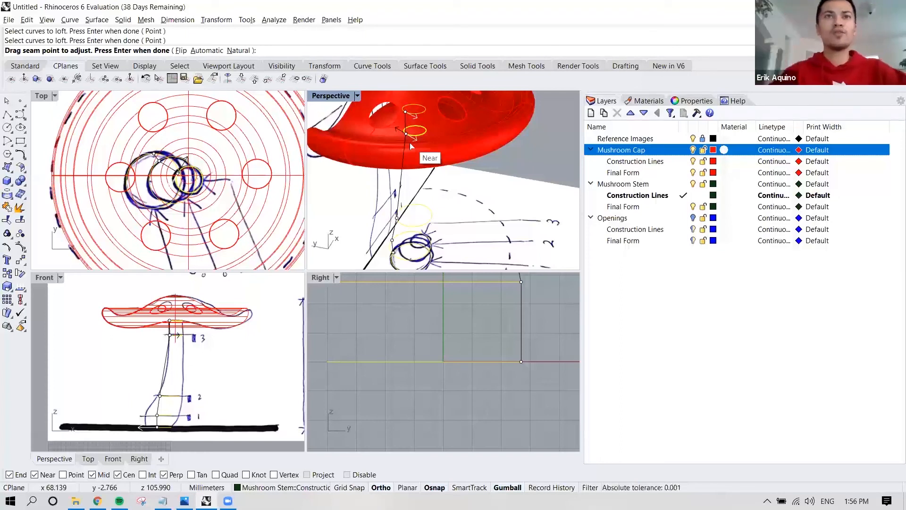
pyautogui.moveTo(412, 145); pyautogui.dragTo(438, 211, button='right')
pyautogui.scroll(2, 435, 219)
pyautogui.scroll(3, 423, 230)
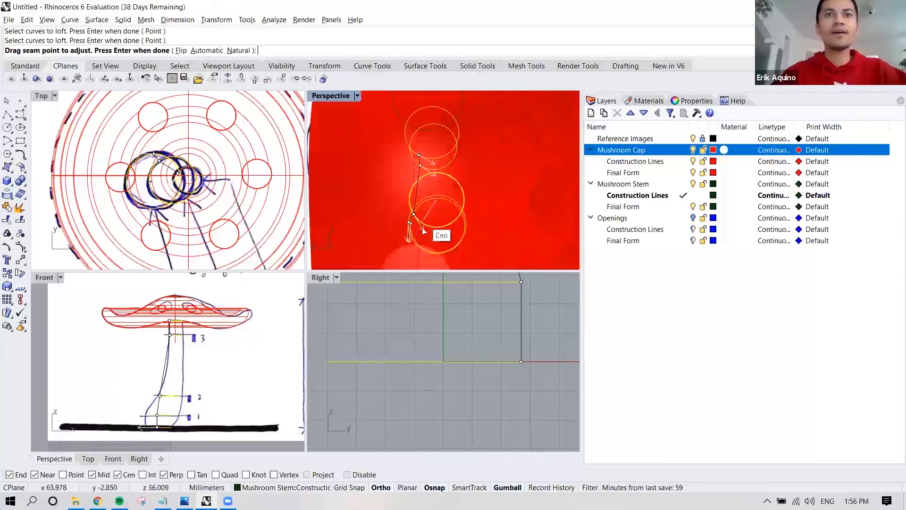
pyautogui.moveTo(412, 239)
pyautogui.mouseDown(button='right')
pyautogui.moveTo(416, 190)
pyautogui.moveTo(376, 182)
pyautogui.mouseUp(button='right')
pyautogui.click(387, 176)
pyautogui.moveTo(387, 190); pyautogui.dragTo(414, 187)
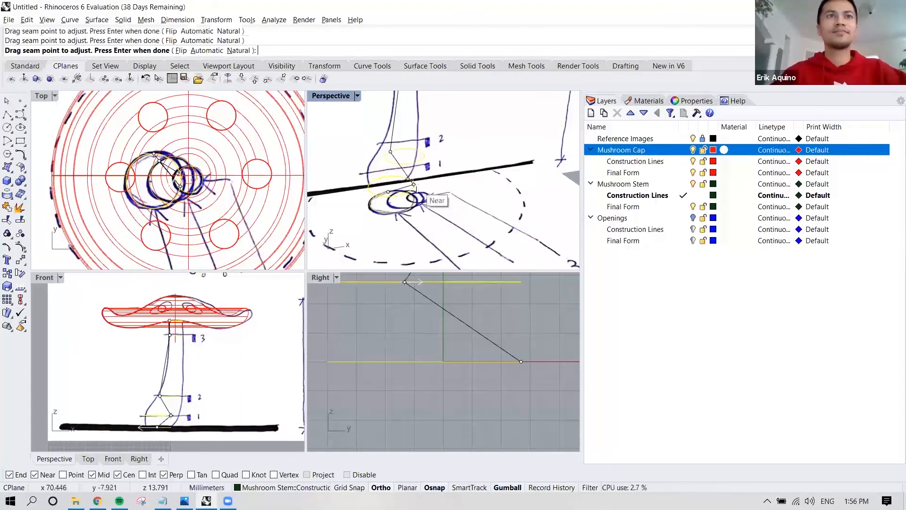
# - Realign the section 1 circle's seam point with the seams of the neighbouring stem circles and accept the seams
pyautogui.moveTo(390, 205); pyautogui.dragTo(423, 211, button='right')
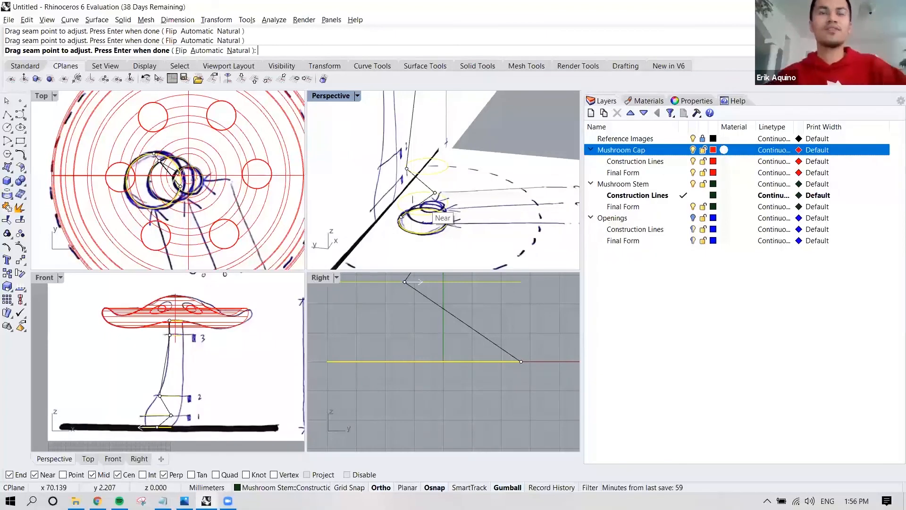
pyautogui.moveTo(404, 164); pyautogui.dragTo(401, 195)
pyautogui.moveTo(427, 190)
pyautogui.mouseDown(button='right')
pyautogui.moveTo(399, 193)
pyautogui.moveTo(416, 193)
pyautogui.mouseUp(button='right')
pyautogui.moveTo(394, 200)
pyautogui.mouseDown()
pyautogui.moveTo(421, 190)
pyautogui.moveTo(394, 197)
pyautogui.mouseUp()
pyautogui.moveTo(395, 197); pyautogui.dragTo(429, 185, button='right')
pyautogui.scroll(-5, 434, 180)
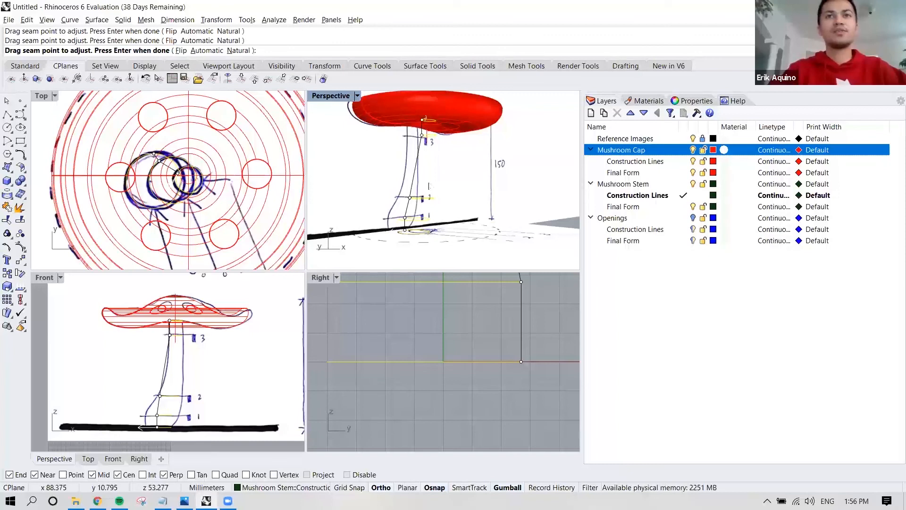
pyautogui.press('Return')
# - Preview the stem loft with the Normal style and compare its shape with the sketch
pyautogui.moveTo(432, 185); pyautogui.dragTo(381, 198, button='right')
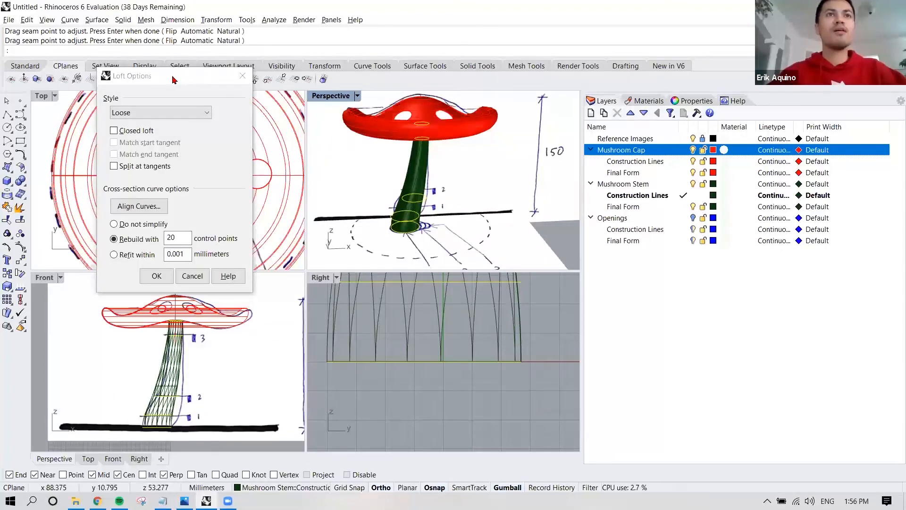
pyautogui.moveTo(173, 80); pyautogui.dragTo(180, 66)
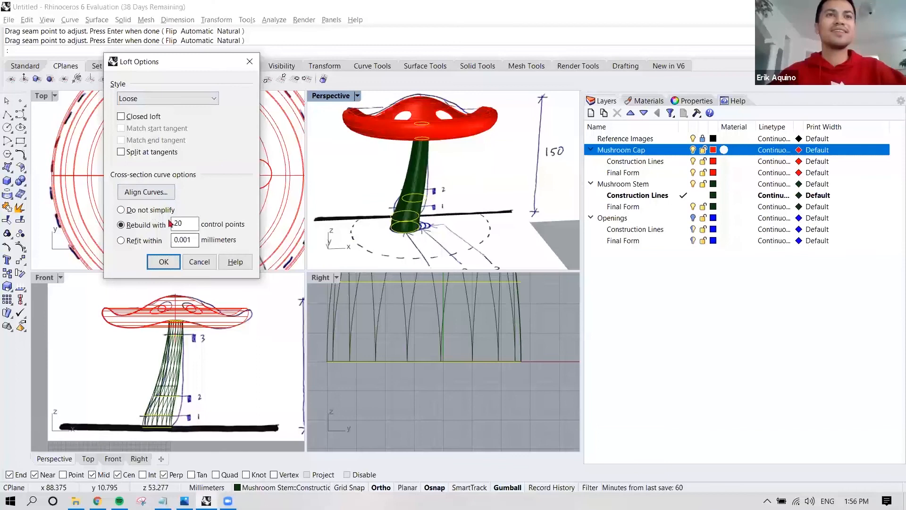
pyautogui.click(161, 98)
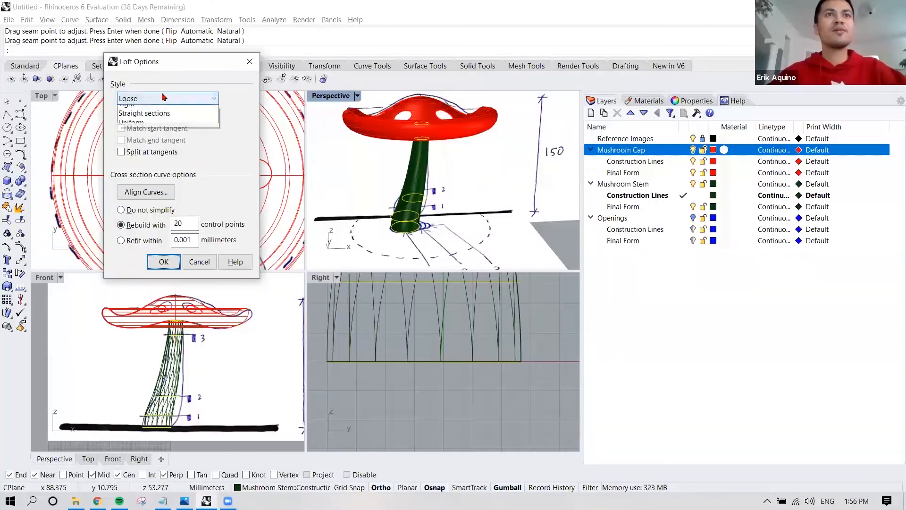
pyautogui.click(151, 110)
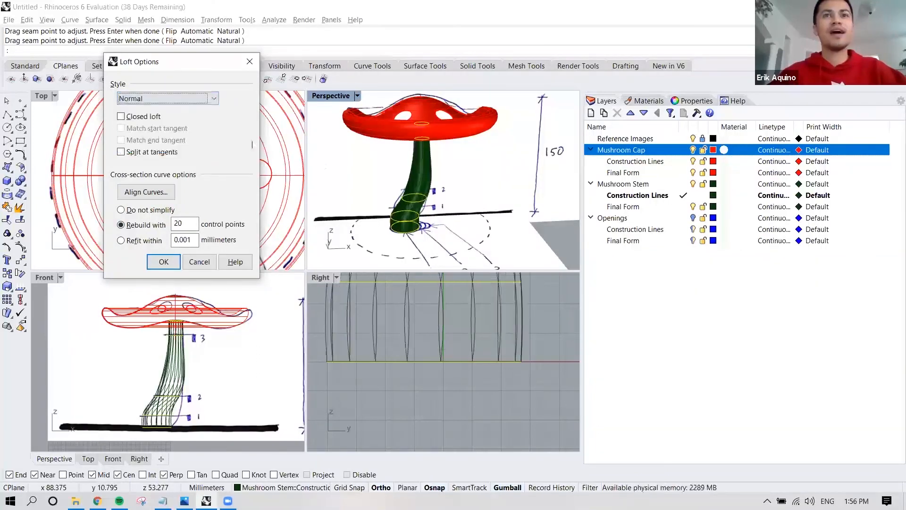
pyautogui.moveTo(407, 181); pyautogui.dragTo(419, 152, button='right')
pyautogui.scroll(3, 419, 151)
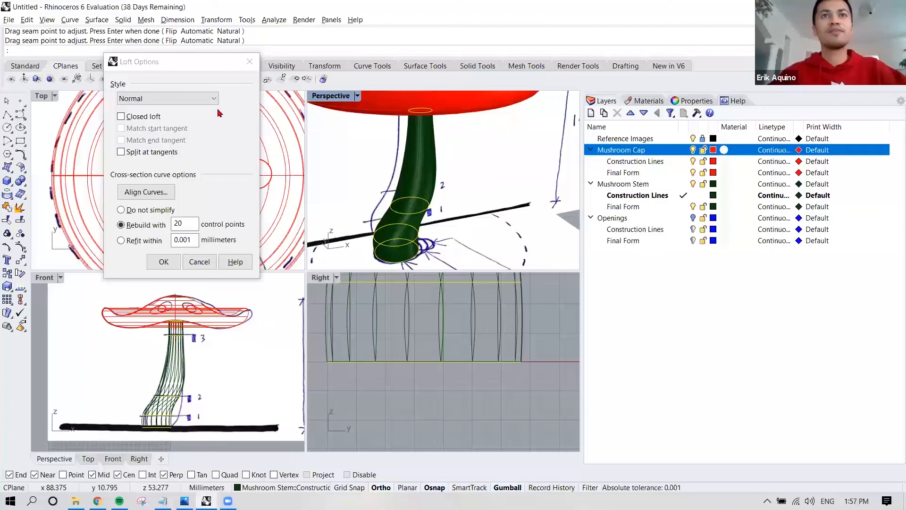
# - Preview the stem loft with the Tight style, return it to Loose, and compare the shape with the sketch
pyautogui.click(197, 104)
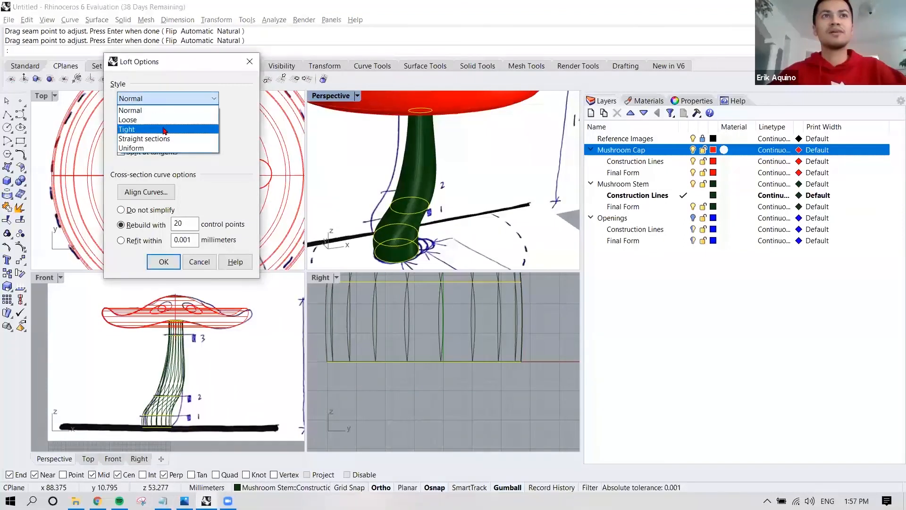
pyautogui.click(165, 126)
pyautogui.click(203, 98)
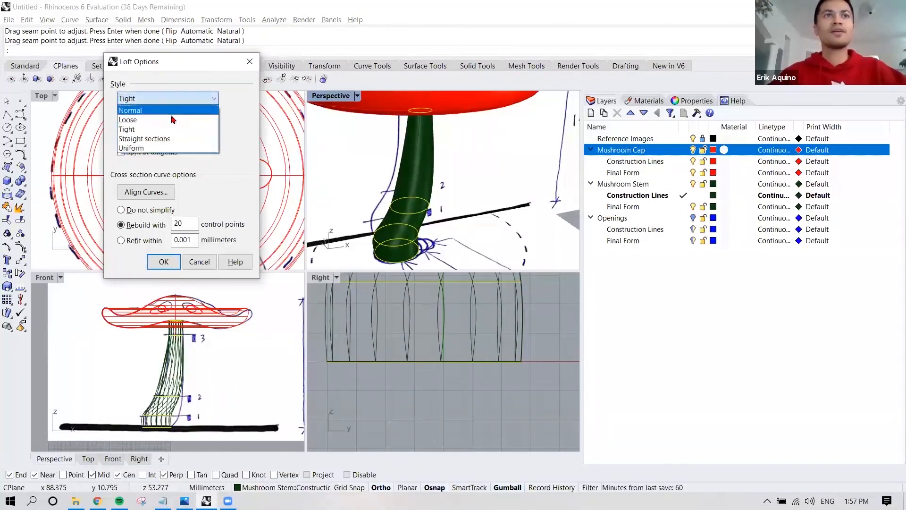
pyautogui.click(176, 118)
pyautogui.scroll(5, 365, 184)
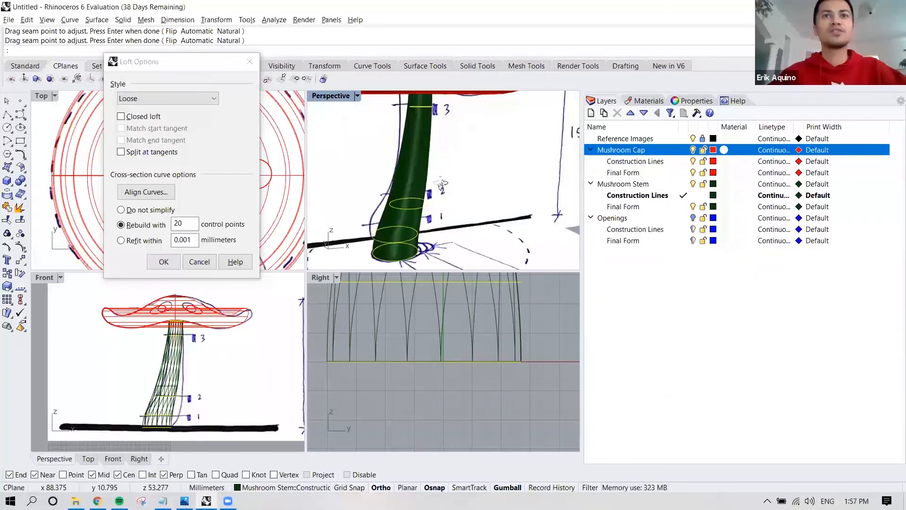
pyautogui.scroll(-3, 417, 181)
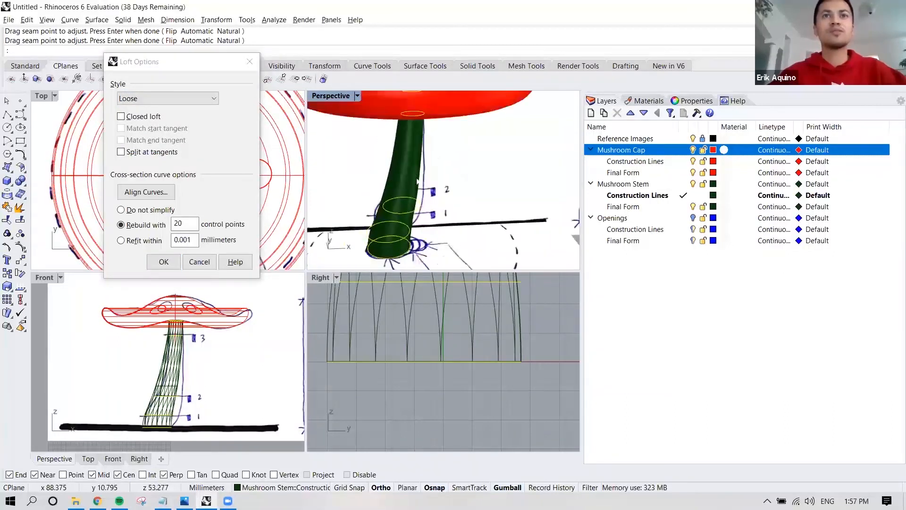
pyautogui.moveTo(422, 121); pyautogui.dragTo(454, 113, button='right')
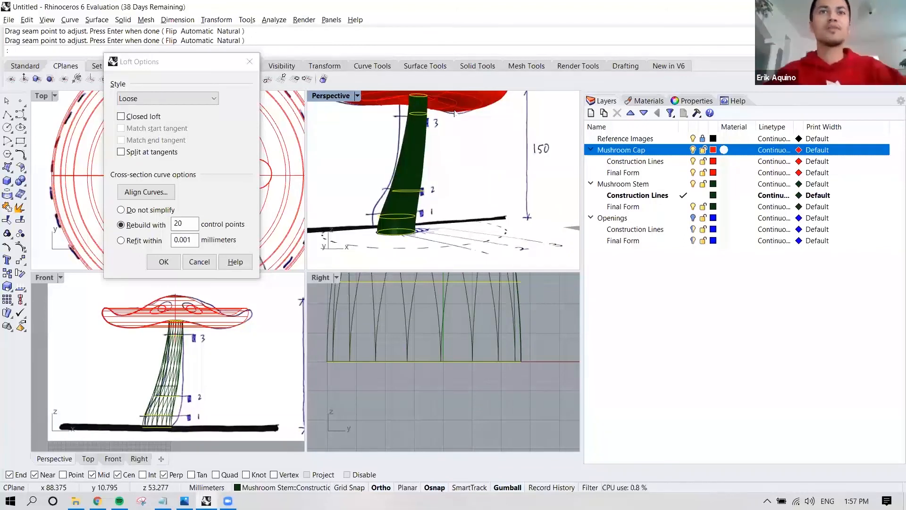
# - Preview the stem as a closed loft and turn the Closed loft option off again
pyautogui.click(129, 118)
pyautogui.moveTo(411, 184)
pyautogui.mouseDown(button='right')
pyautogui.moveTo(429, 178)
pyautogui.moveTo(417, 202)
pyautogui.moveTo(419, 192)
pyautogui.mouseUp(button='right')
pyautogui.scroll(5, 422, 120)
pyautogui.moveTo(422, 121)
pyautogui.mouseDown(button='right')
pyautogui.moveTo(385, 110)
pyautogui.moveTo(414, 122)
pyautogui.mouseUp(button='right')
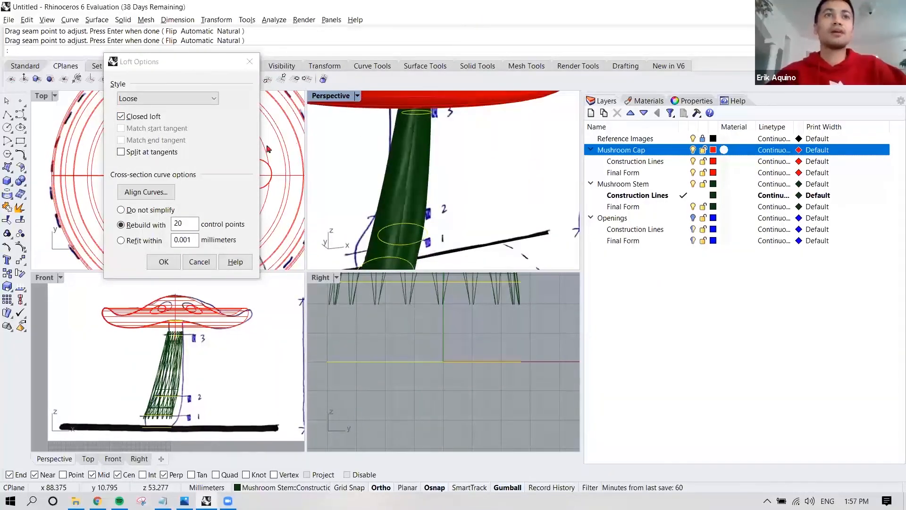
pyautogui.click(123, 116)
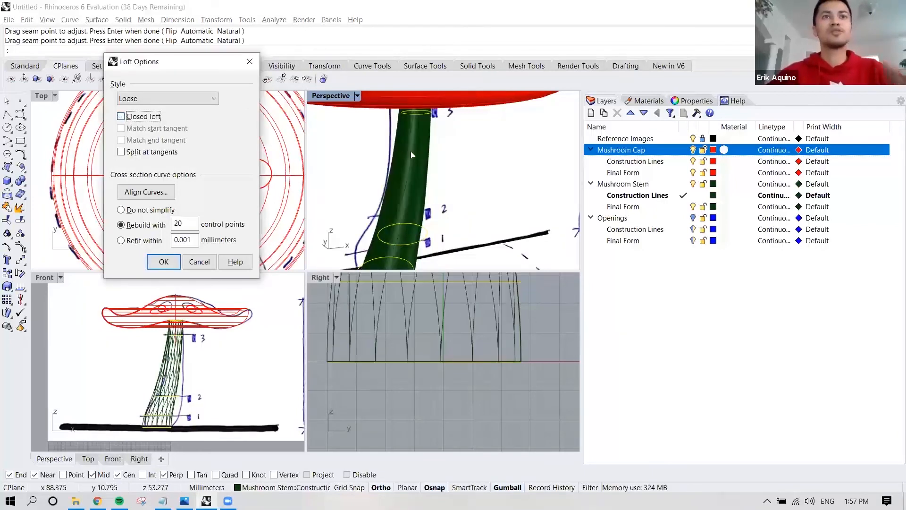
# - Check the loft preview against the sketch and create the stem with the Loose style, rebuilt with 20 control points
pyautogui.scroll(-5, 405, 154)
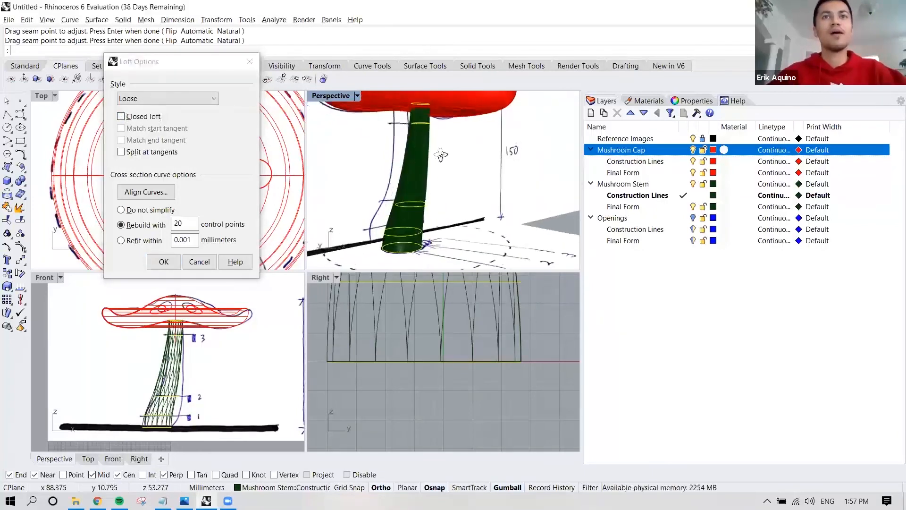
pyautogui.scroll(-4, 425, 153)
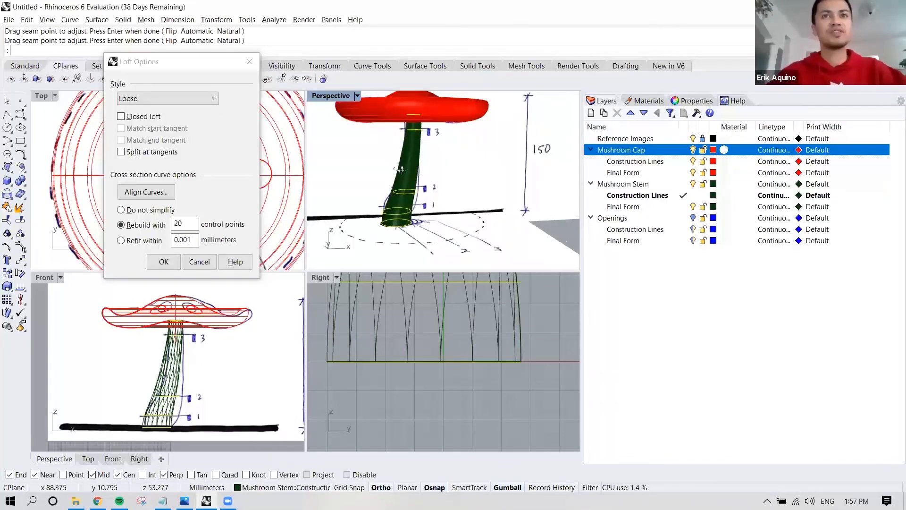
pyautogui.moveTo(400, 169); pyautogui.dragTo(401, 169, button='right')
pyautogui.click(164, 261)
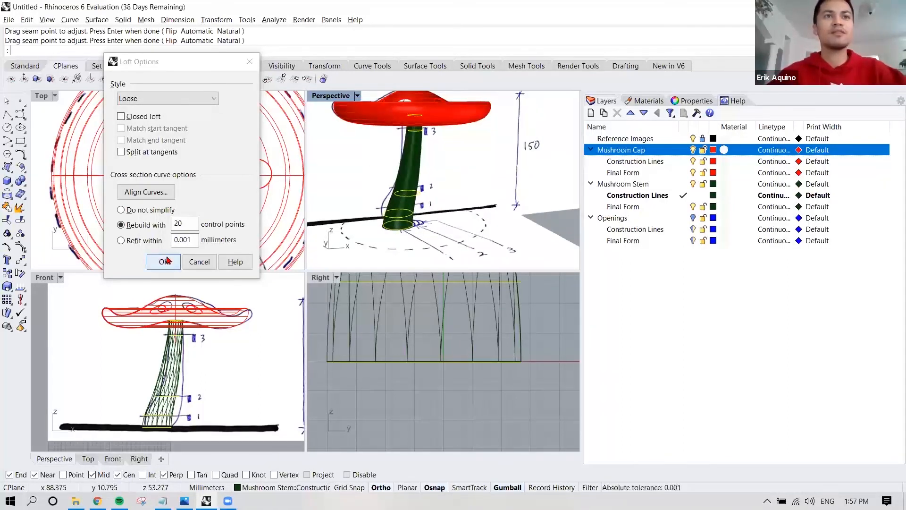
# - Select the lofted stem surface and hide the Mushroom Cap layer so the stem's upper end can be seen
pyautogui.moveTo(424, 179)
pyautogui.mouseDown(button='right')
pyautogui.moveTo(440, 182)
pyautogui.moveTo(422, 182)
pyautogui.mouseUp(button='right')
pyautogui.click(419, 184)
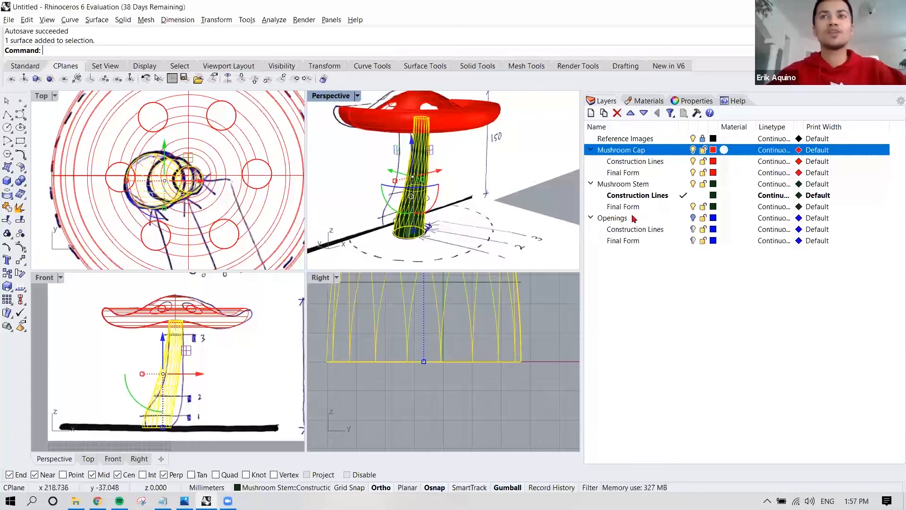
pyautogui.click(466, 189)
pyautogui.scroll(5, 426, 176)
pyautogui.click(423, 169)
pyautogui.moveTo(424, 168); pyautogui.dragTo(400, 242, button='right')
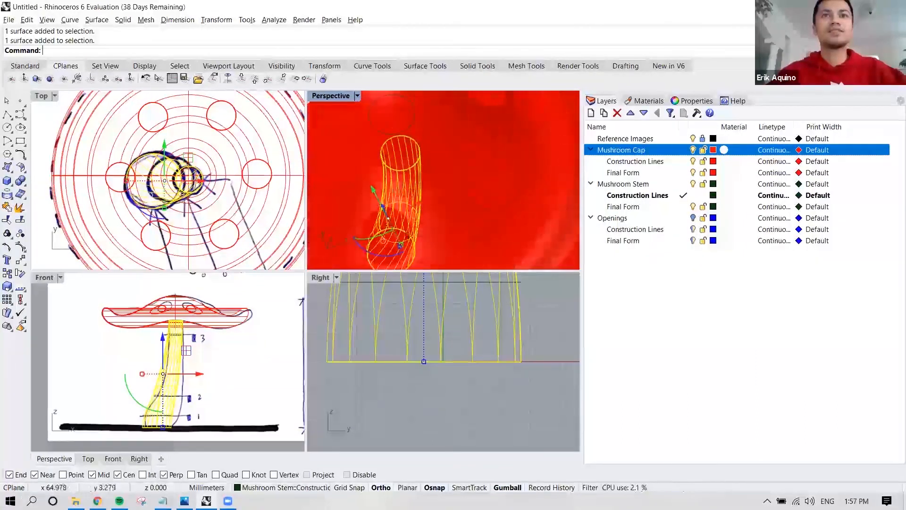
pyautogui.scroll(-6, 406, 178)
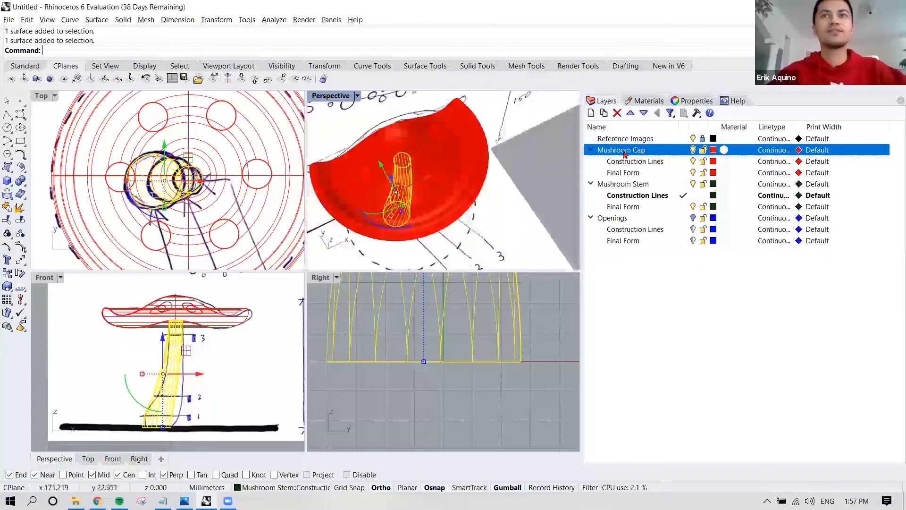
pyautogui.click(693, 150)
pyautogui.scroll(5, 381, 161)
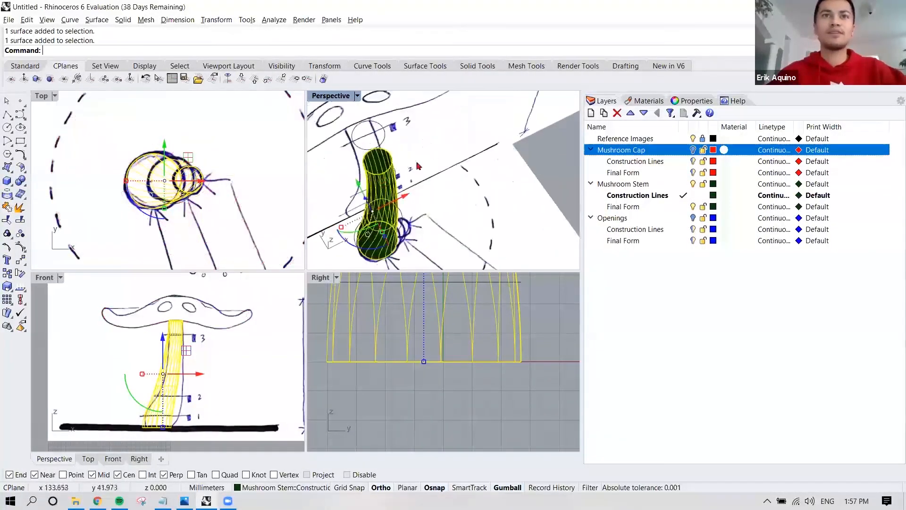
# - Examine the stem surface from above, looking into its open end and along its walls
pyautogui.press('Escape')
pyautogui.moveTo(380, 161); pyautogui.dragTo(371, 183, button='right')
pyautogui.click(371, 183)
pyautogui.click(406, 203)
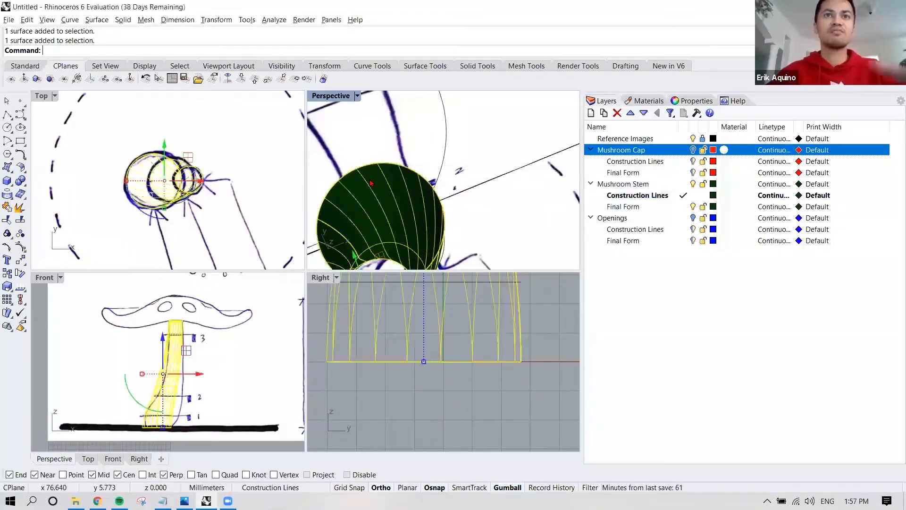
pyautogui.scroll(-5, 372, 182)
pyautogui.moveTo(406, 203); pyautogui.dragTo(452, 159, button='right')
pyautogui.press('Escape')
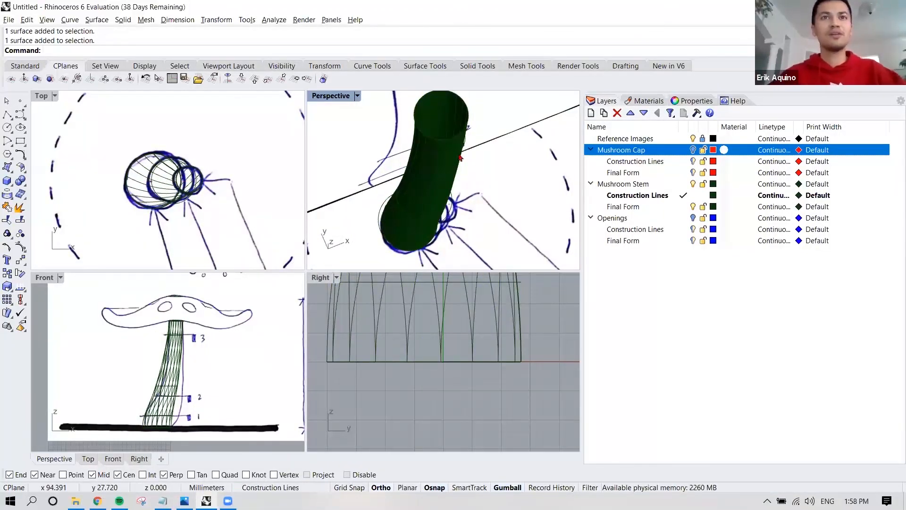
pyautogui.moveTo(466, 156); pyautogui.dragTo(439, 152, button='right')
# - Start a solid surface offset (OffsetSrf) on the stem and set the offset distance to 2 mm
pyautogui.click(398, 122)
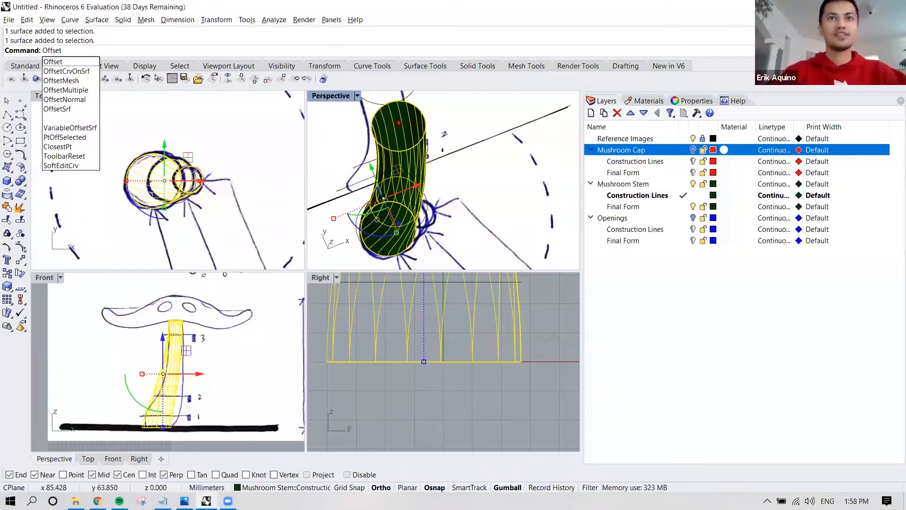
pyautogui.scroll(2, 399, 123)
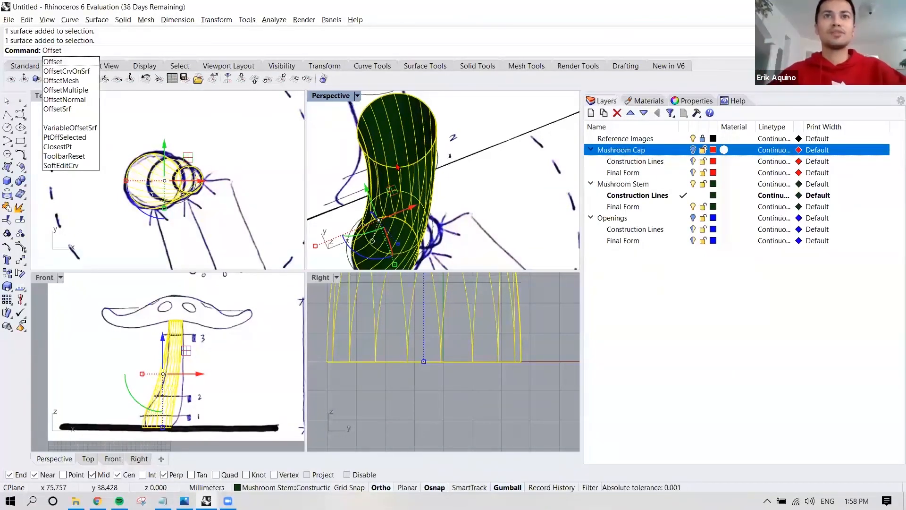
pyautogui.click(69, 110)
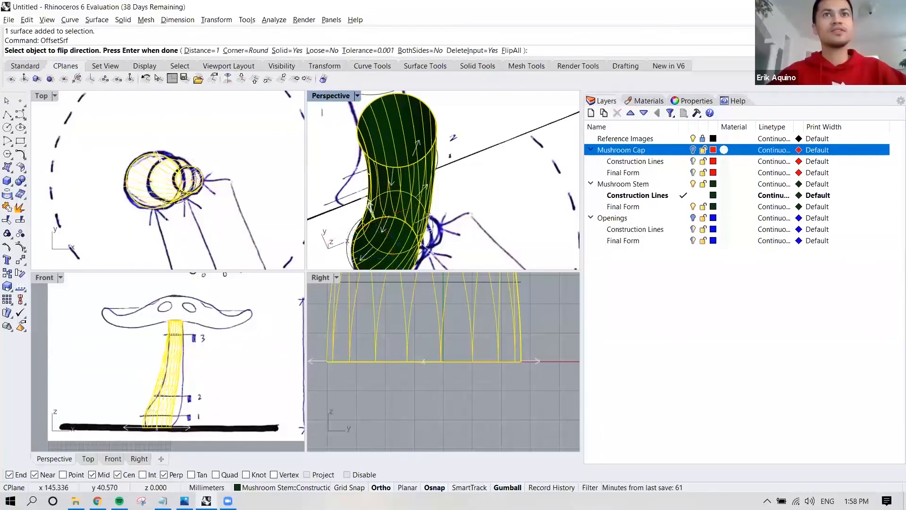
pyautogui.moveTo(400, 138)
pyautogui.mouseDown(button='right')
pyautogui.moveTo(411, 157)
pyautogui.moveTo(413, 128)
pyautogui.moveTo(398, 140)
pyautogui.moveTo(402, 150)
pyautogui.mouseUp(button='right')
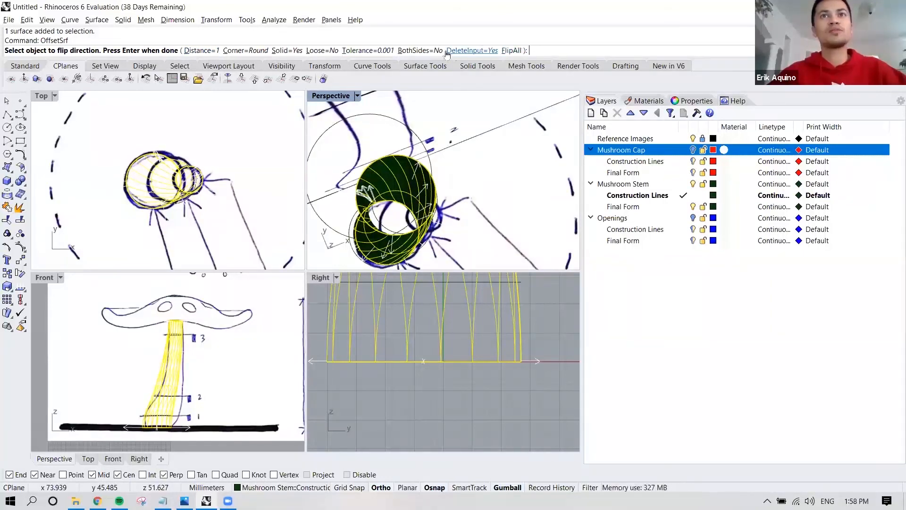
pyautogui.click(204, 51)
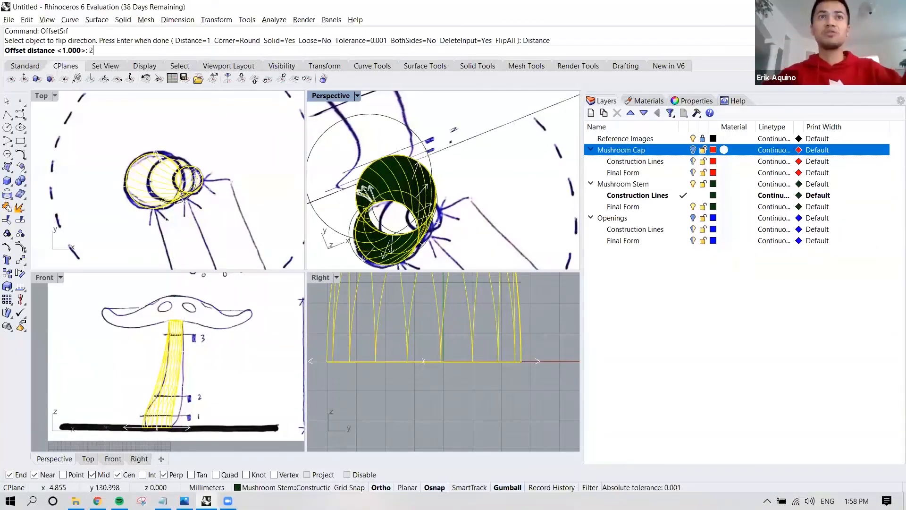
pyautogui.write('2')
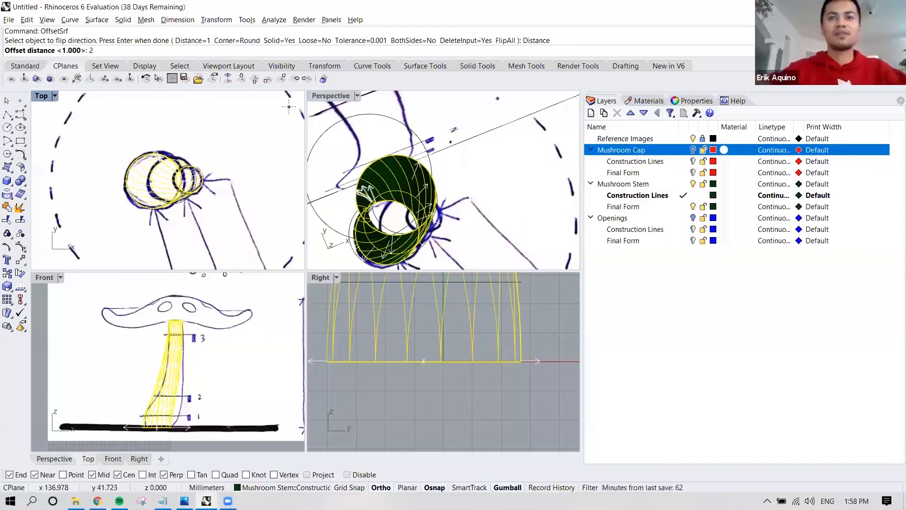
pyautogui.press('Return')
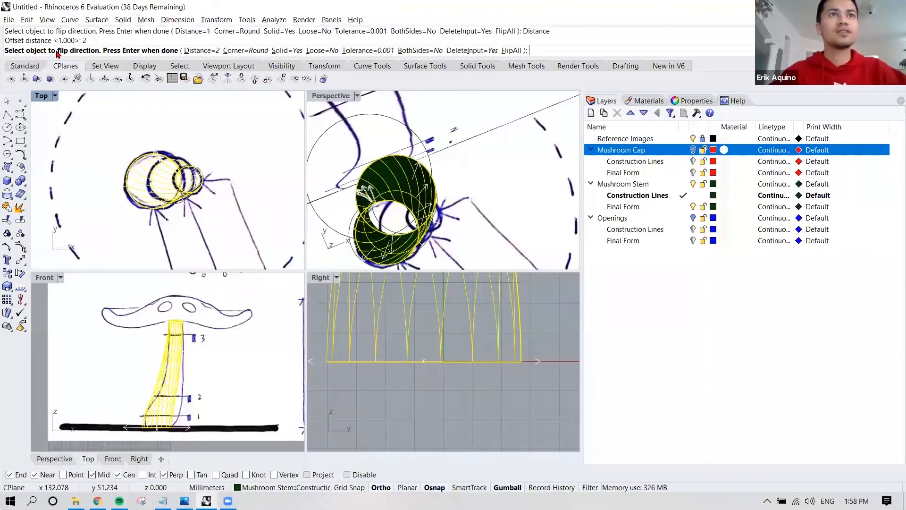
# - Flip the offset direction so it points into the stem and complete the solid offset
pyautogui.click(393, 174)
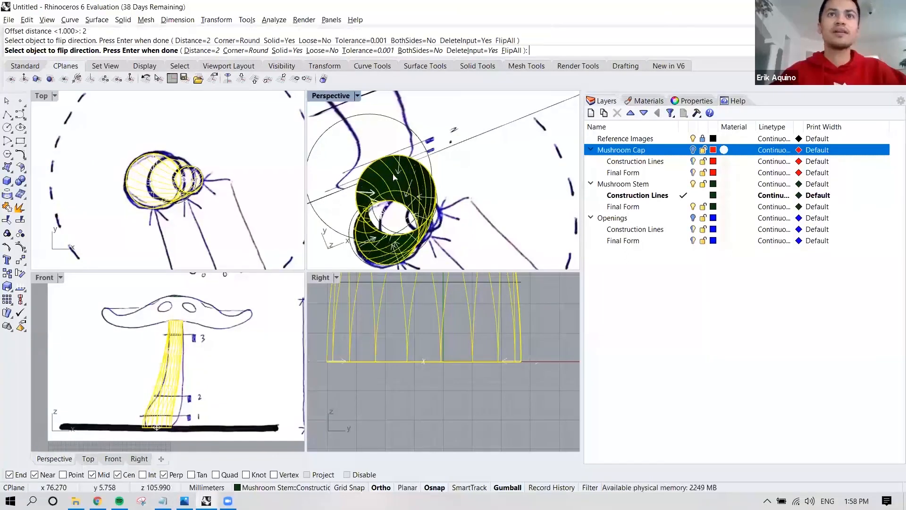
pyautogui.click(384, 175)
pyautogui.moveTo(384, 174)
pyautogui.mouseDown(button='right')
pyautogui.moveTo(398, 173)
pyautogui.moveTo(385, 178)
pyautogui.mouseUp(button='right')
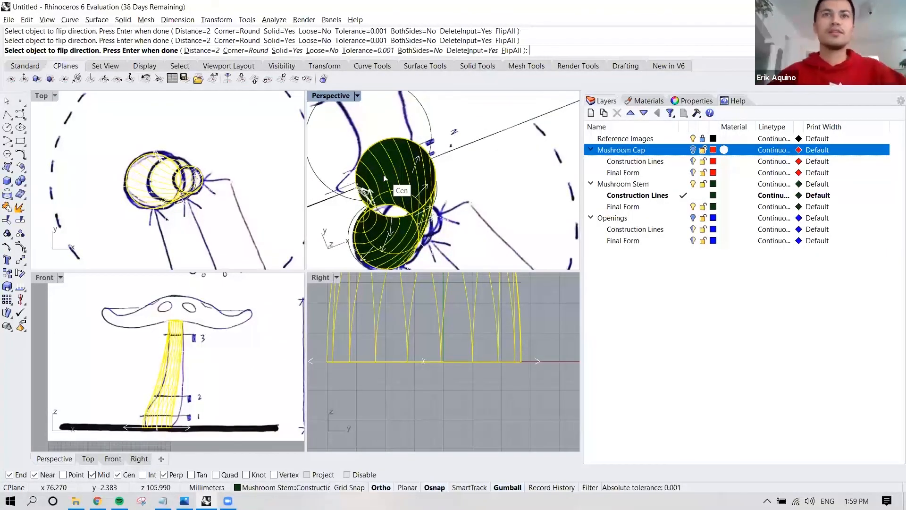
pyautogui.moveTo(385, 164); pyautogui.dragTo(415, 169, button='right')
pyautogui.click(394, 166)
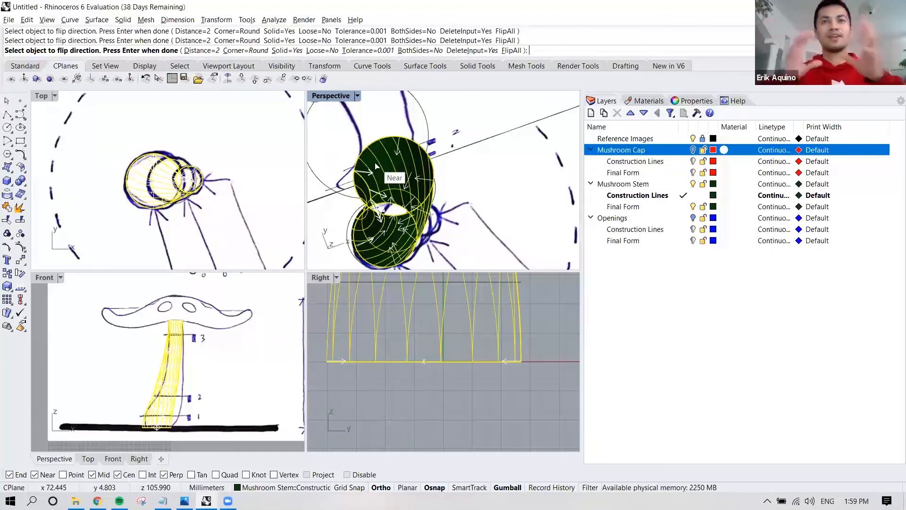
pyautogui.press('Return')
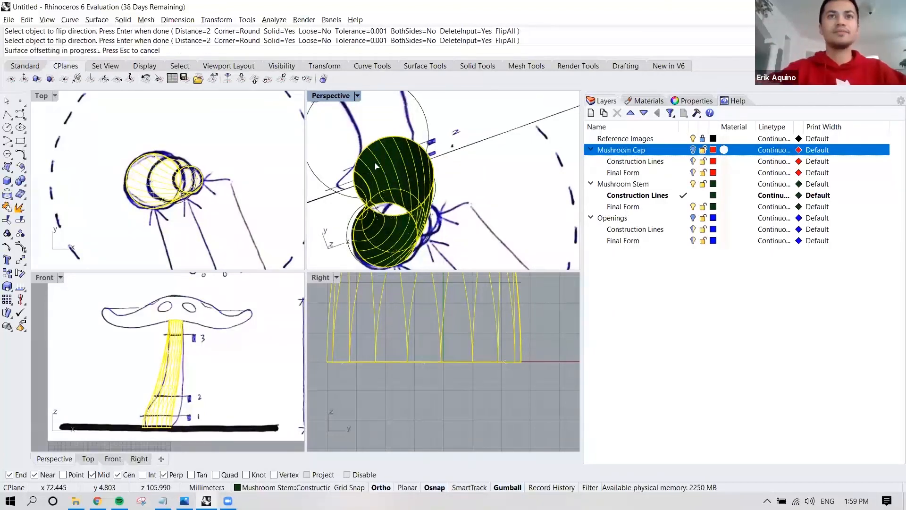
# - Inspect the thickened stem and view the list of available layers without changing its layer
pyautogui.press('Escape')
pyautogui.moveTo(415, 152); pyautogui.dragTo(452, 127, button='right')
pyautogui.click(418, 133)
pyautogui.moveTo(459, 198); pyautogui.dragTo(462, 178, button='right')
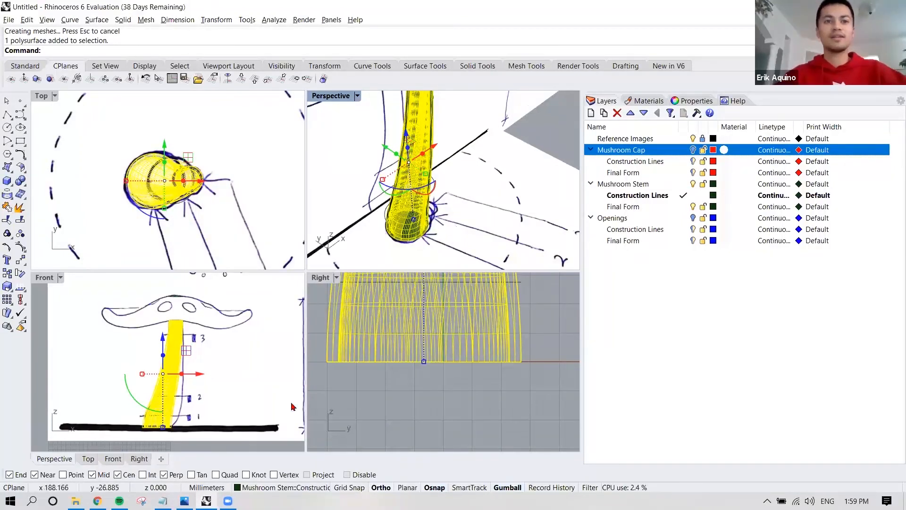
pyautogui.click(268, 488)
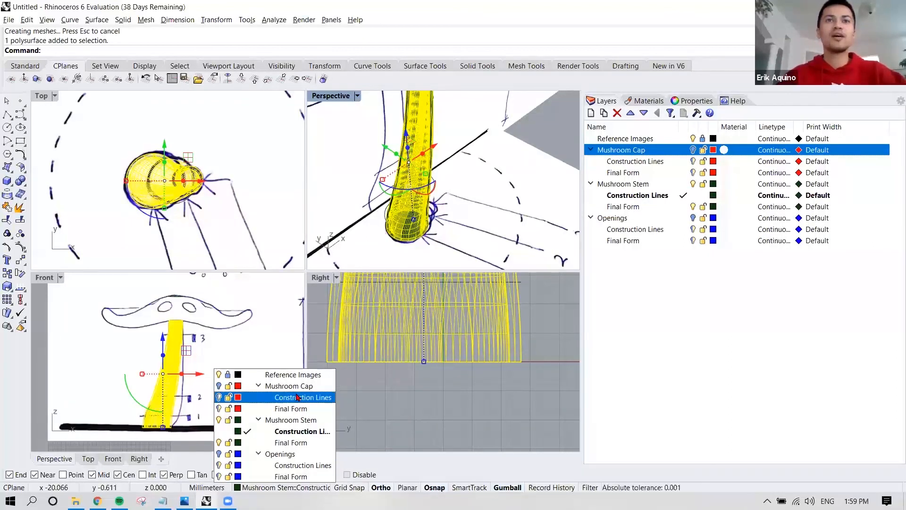
pyautogui.click(402, 353)
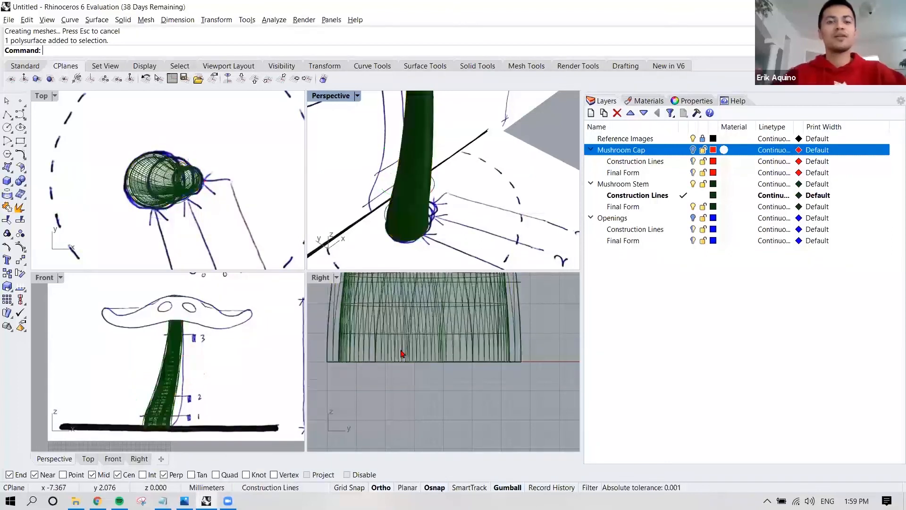
# - Run ChangeLayer on the thickened stem and find the Mushroom Stem sublayers among the available layers
pyautogui.write('ChangeLay')
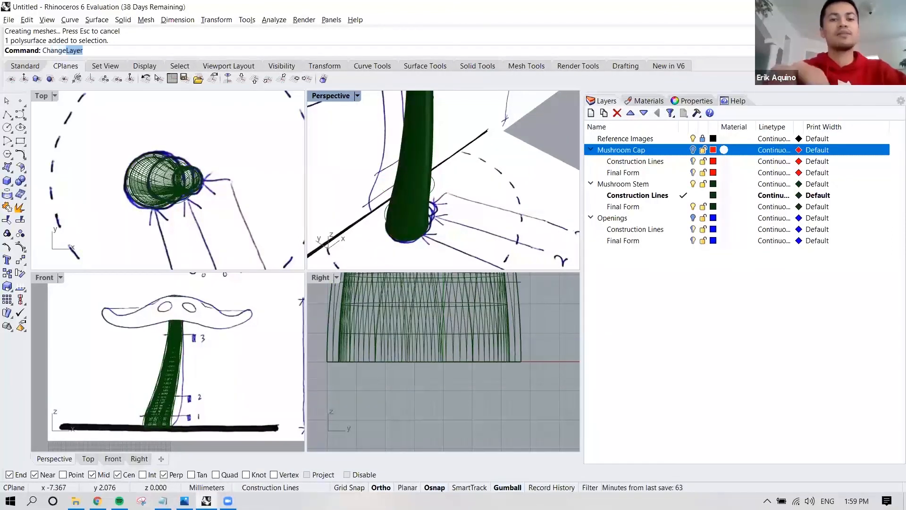
pyautogui.write('er')
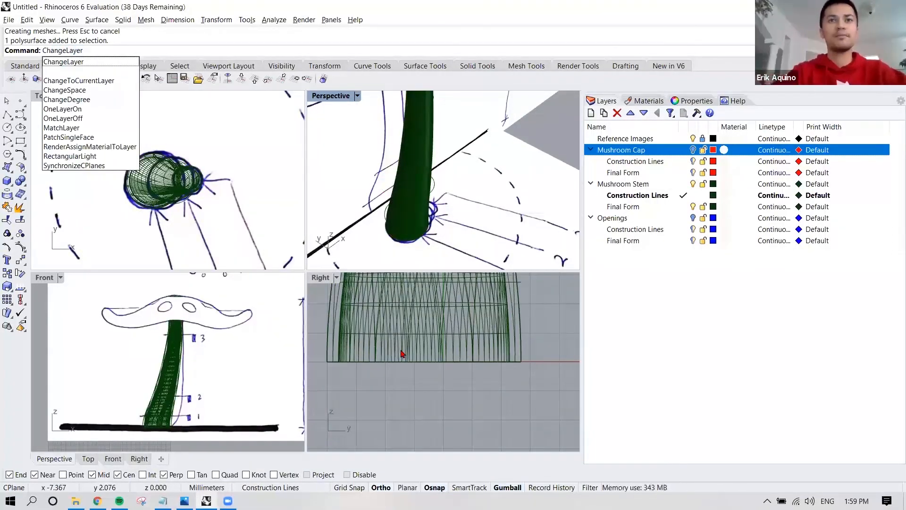
pyautogui.press('Return')
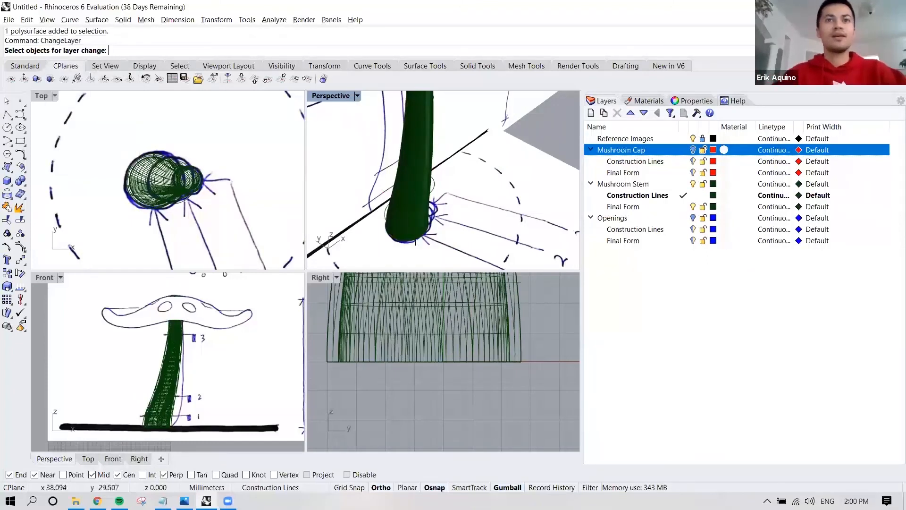
pyautogui.click(401, 167)
pyautogui.press('Return')
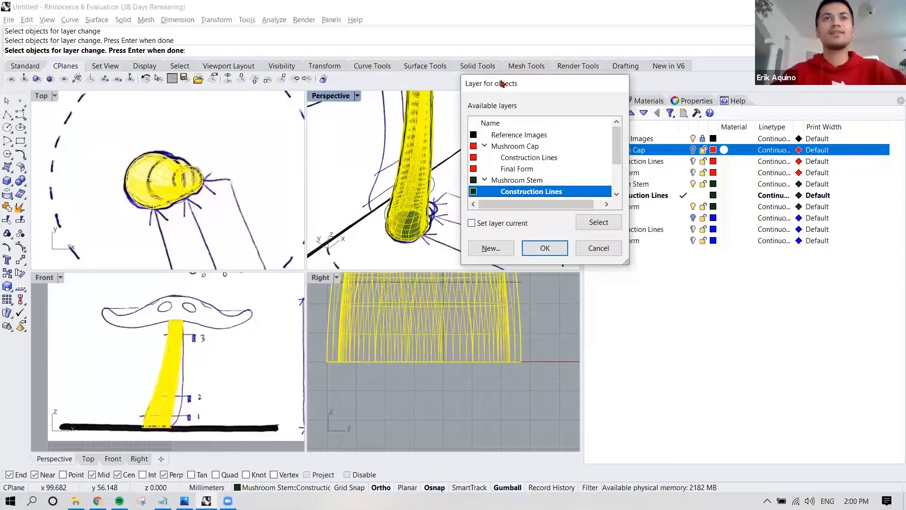
pyautogui.moveTo(502, 84); pyautogui.dragTo(192, 85)
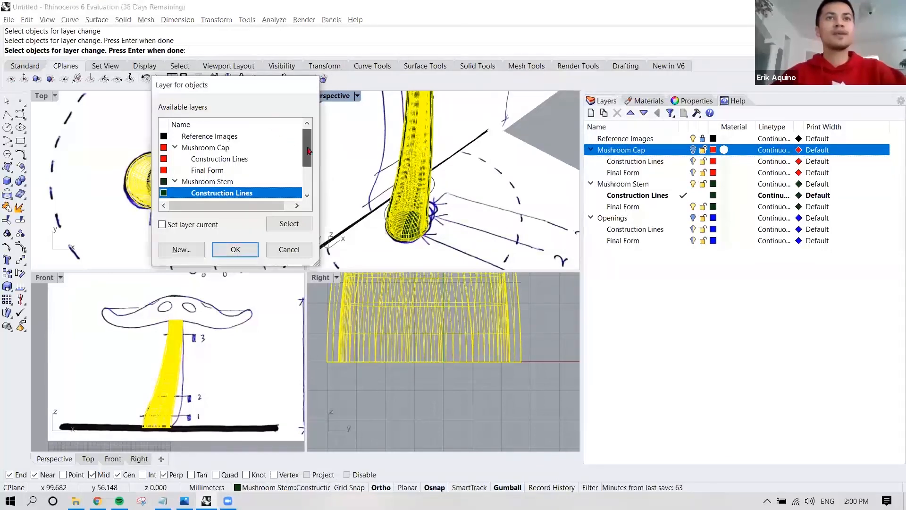
pyautogui.scroll(-2, 302, 147)
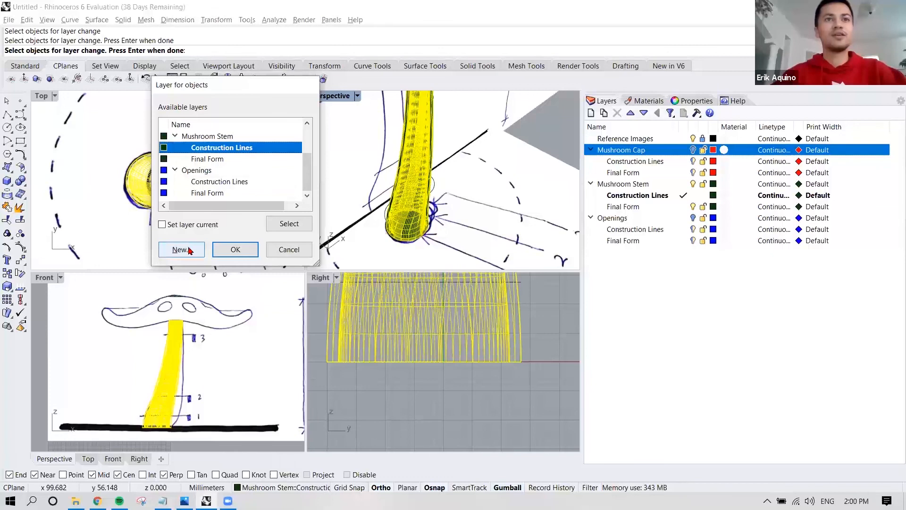